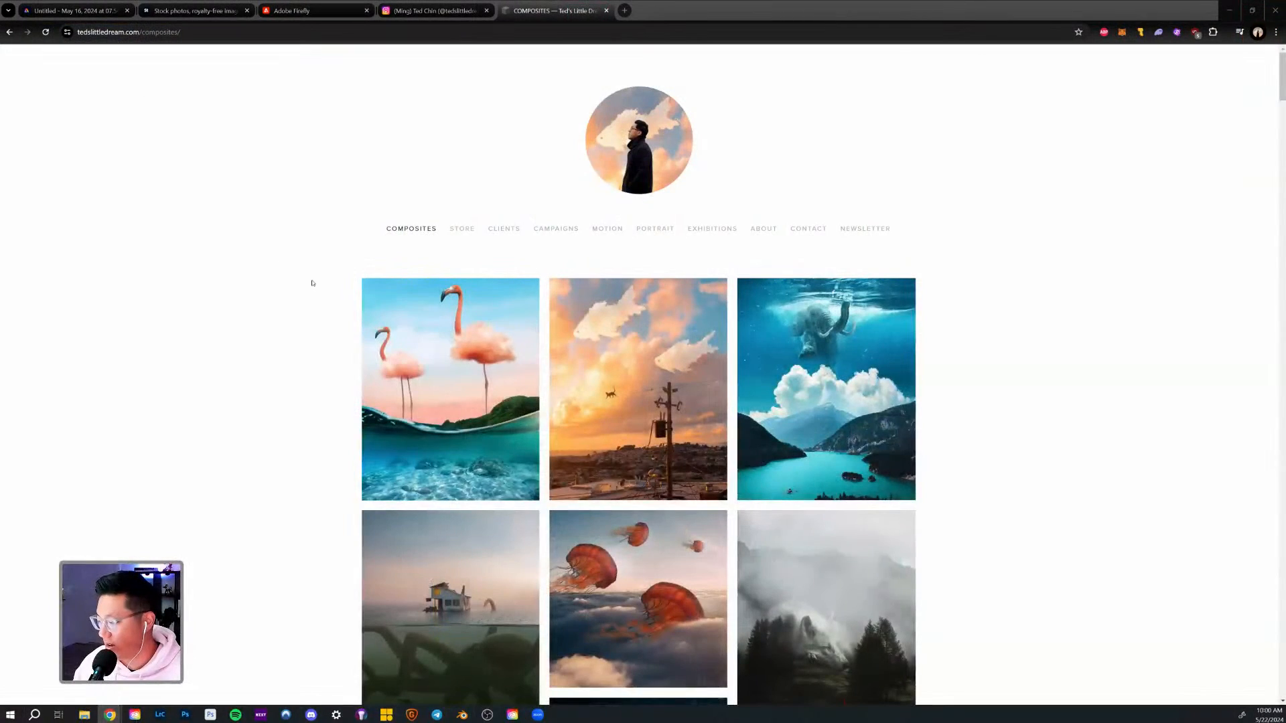
View the cloud-fish sunset composite and the artworks following it enlarged in the portfolio's composites gallery.
scroll(312, 278, "down", 2)
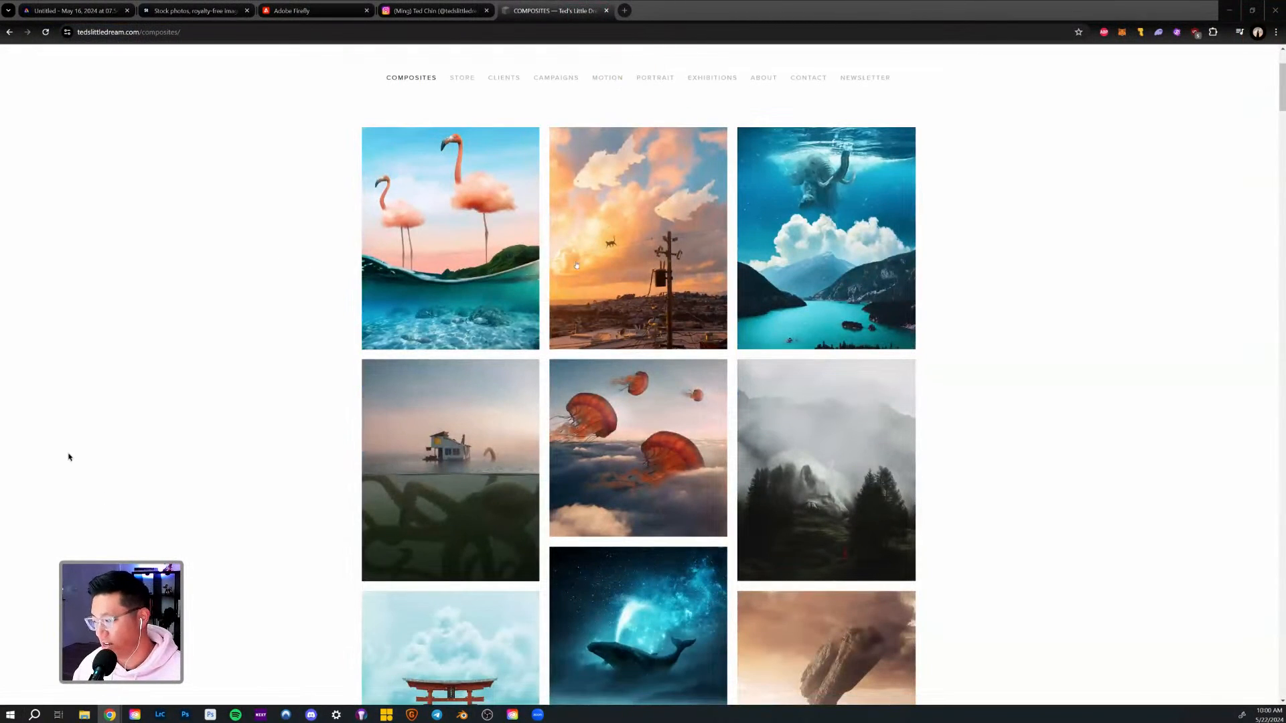
left_click(597, 304)
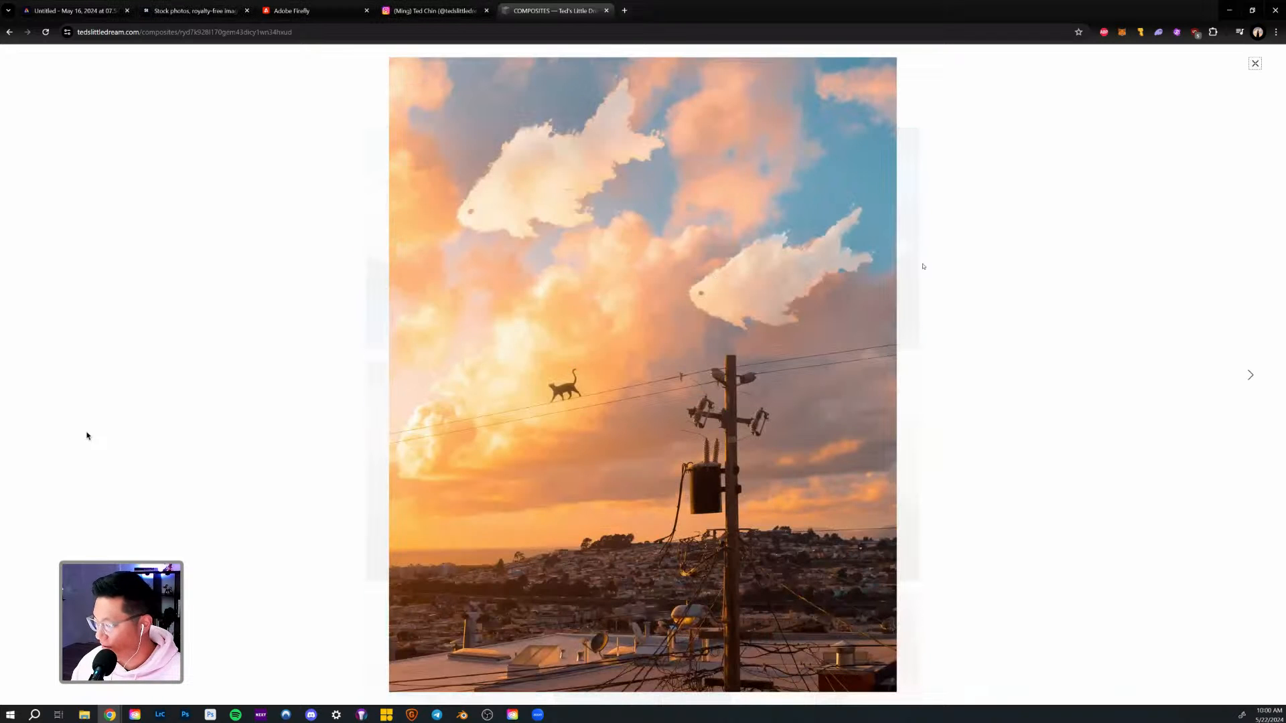
key("Right")
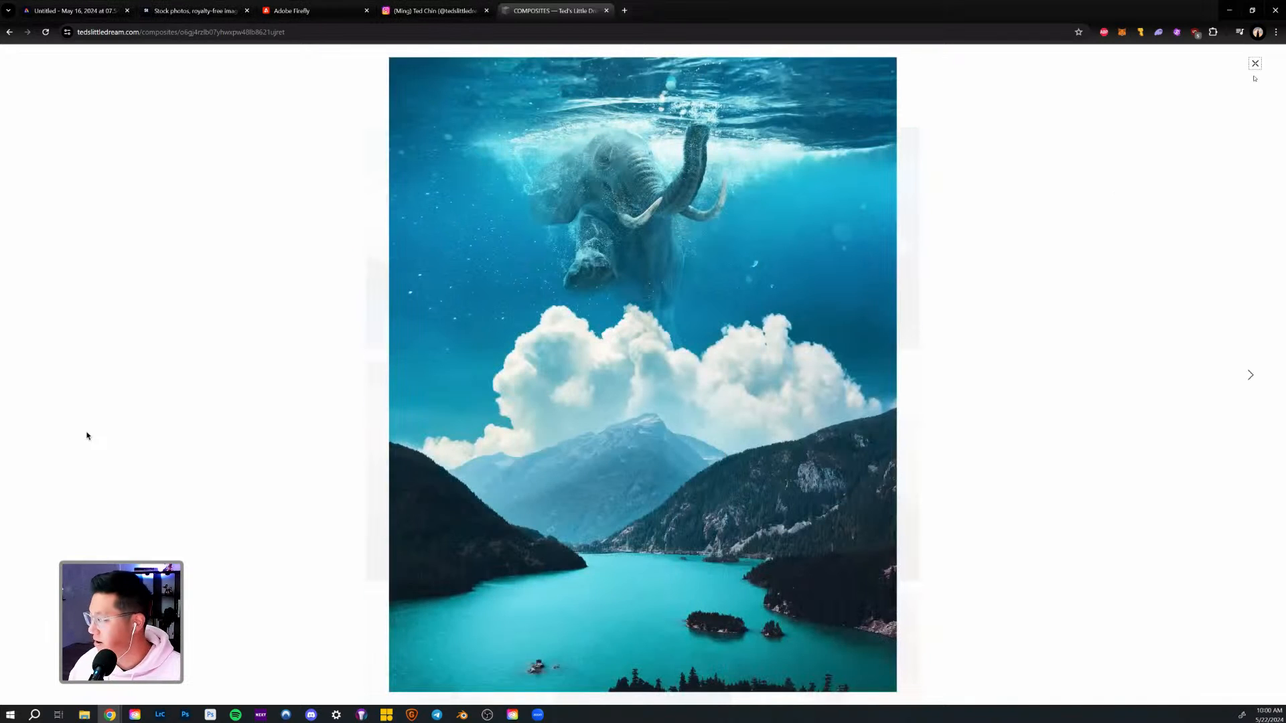
key("Right")
left_click(1255, 66)
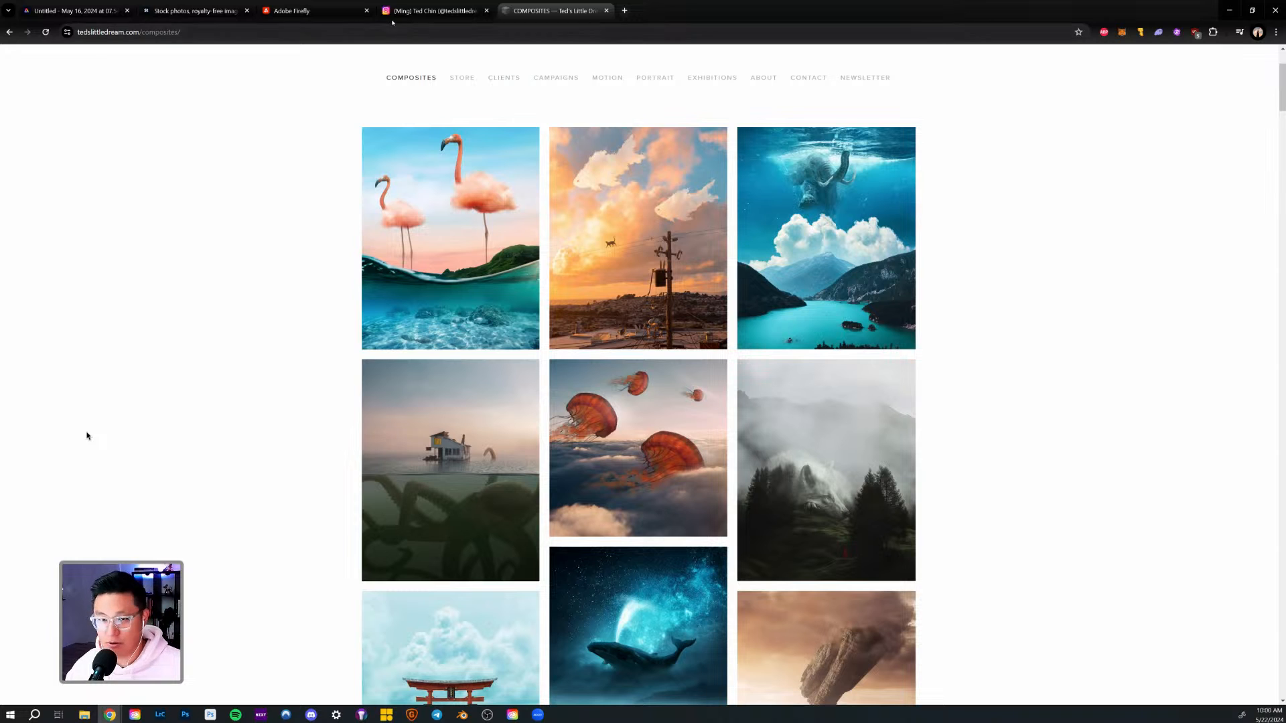
Switch to the artist's Instagram profile and view the street lamp reel with clouds inside its light beam.
left_click(435, 10)
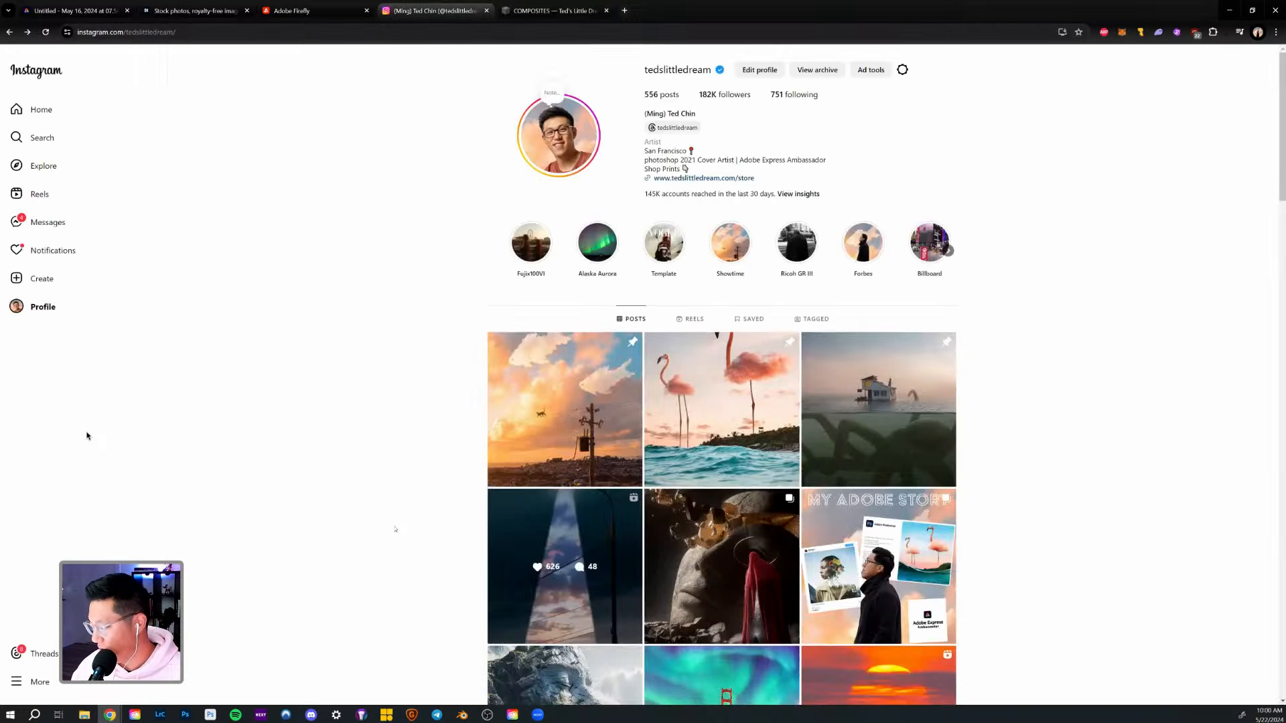
scroll(469, 442, "down", 2)
left_click(550, 457)
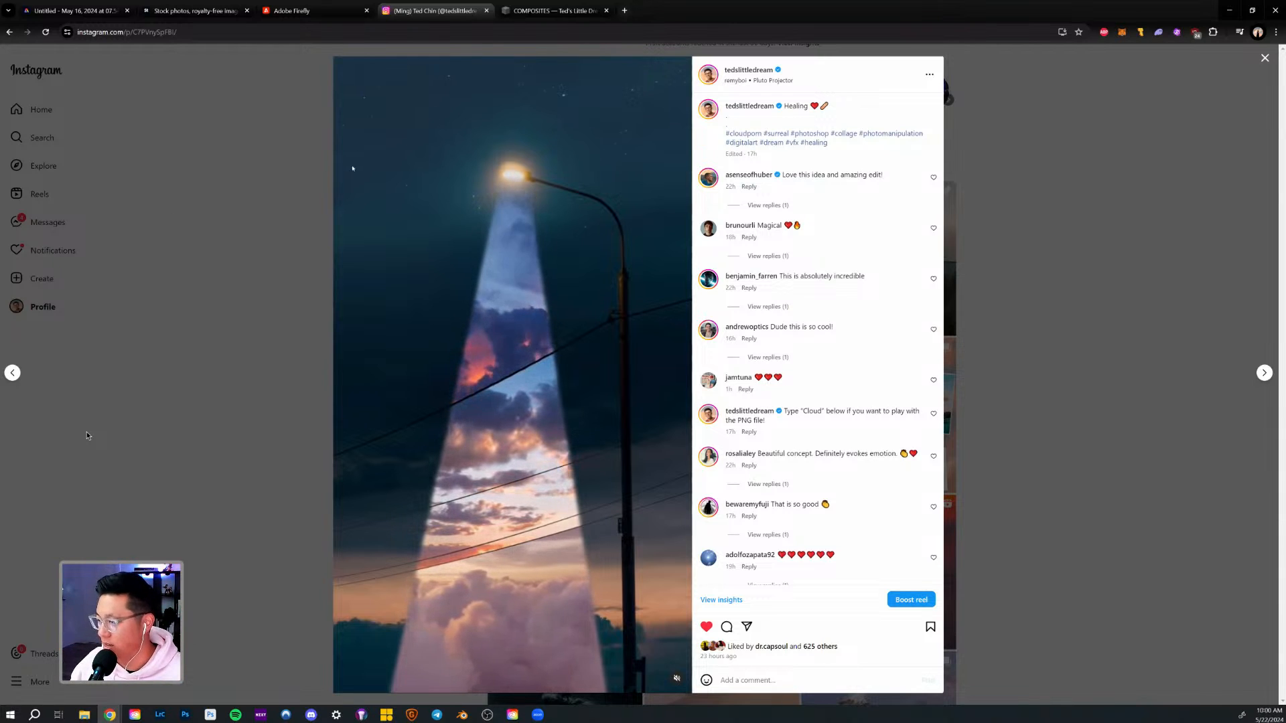
key("Escape")
Switch to Adobe Firefly and generate images from the prompt "highway light pole".
left_click(323, 13)
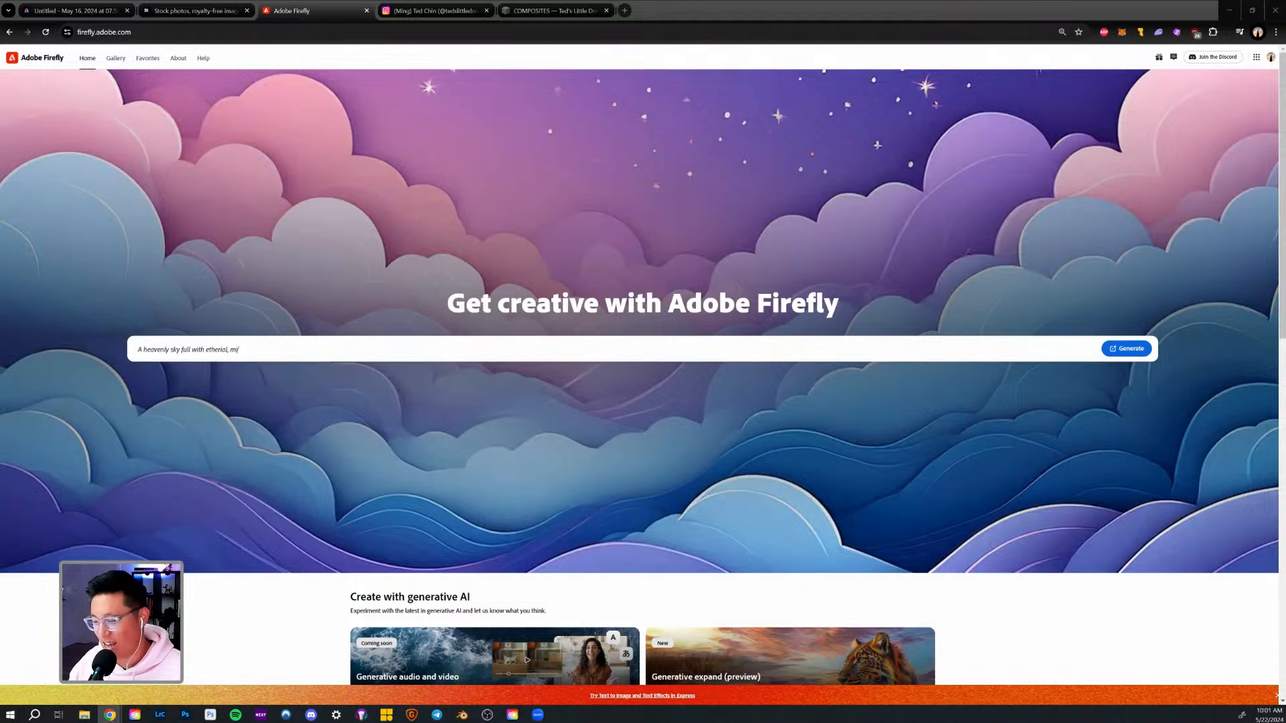
left_click(368, 356)
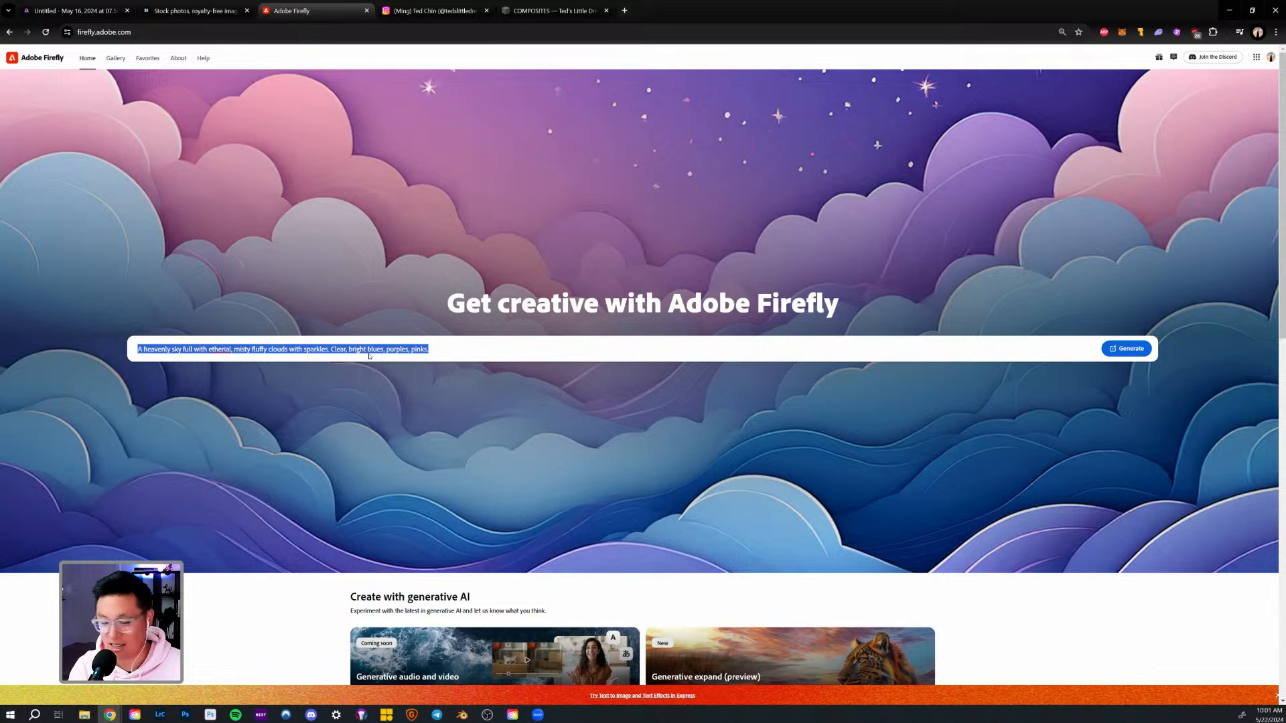
type("highway")
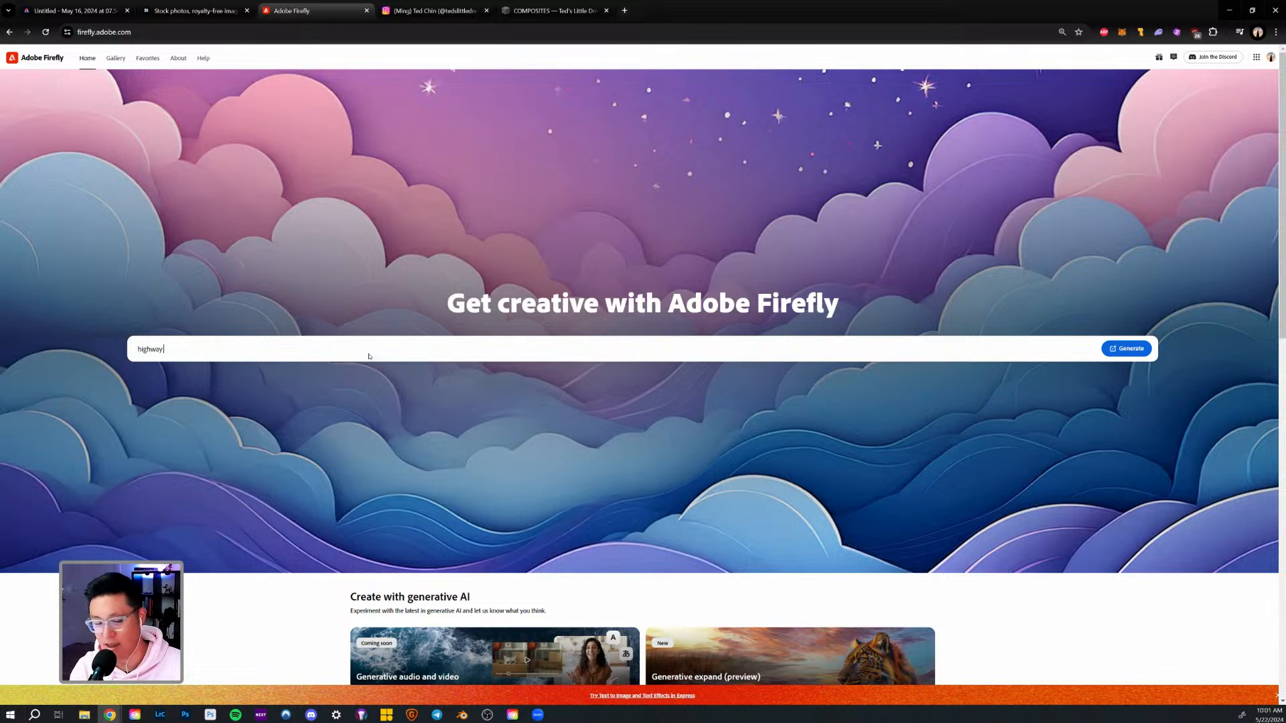
type(" light pole")
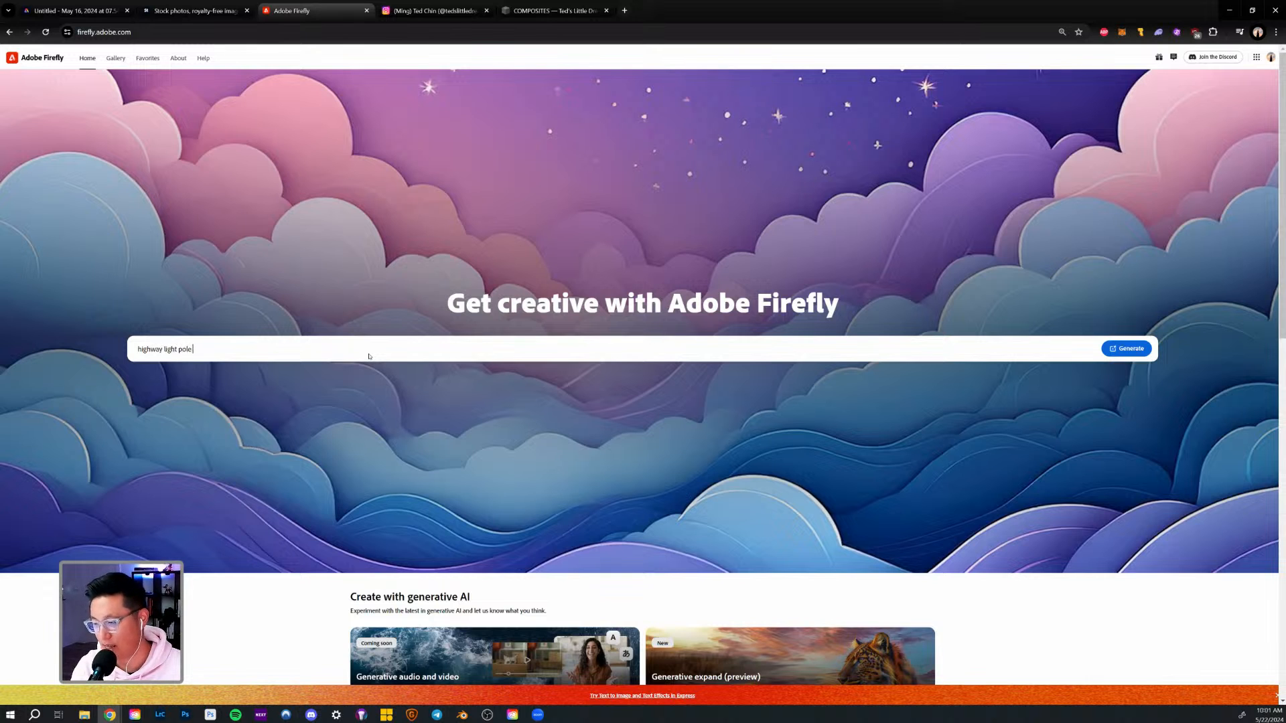
key("Return")
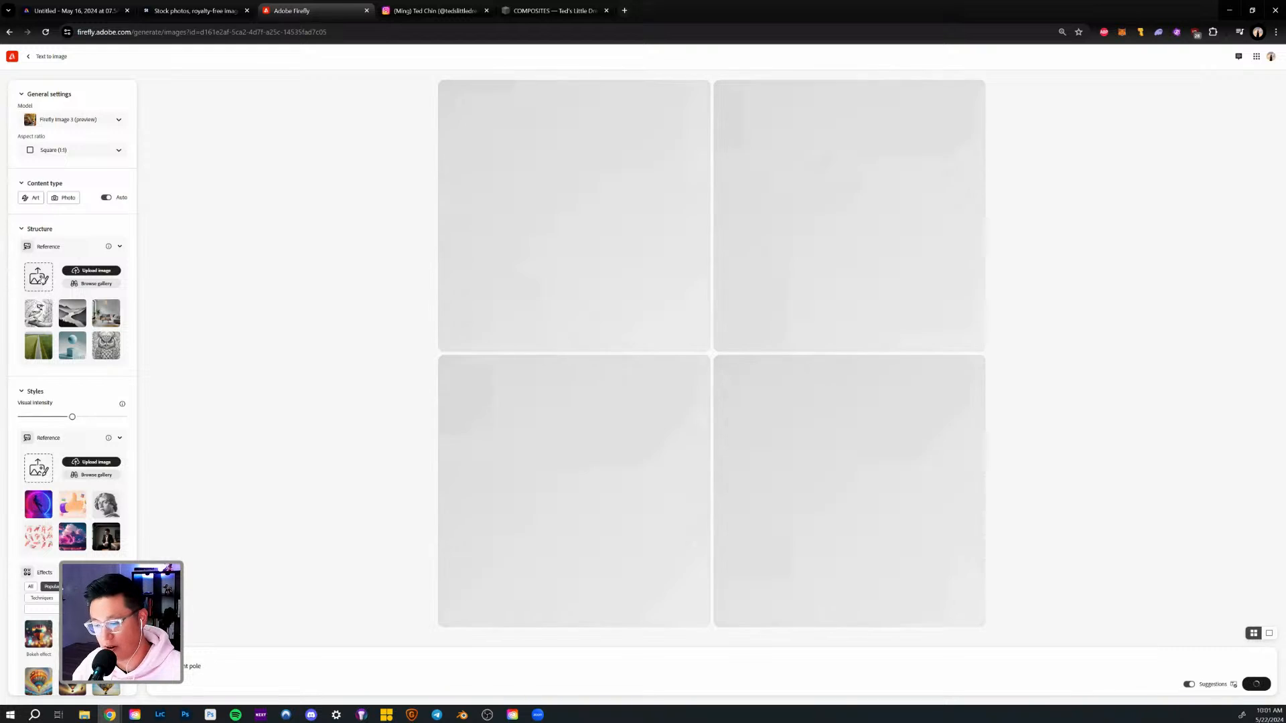
scroll(83, 459, "down", 2)
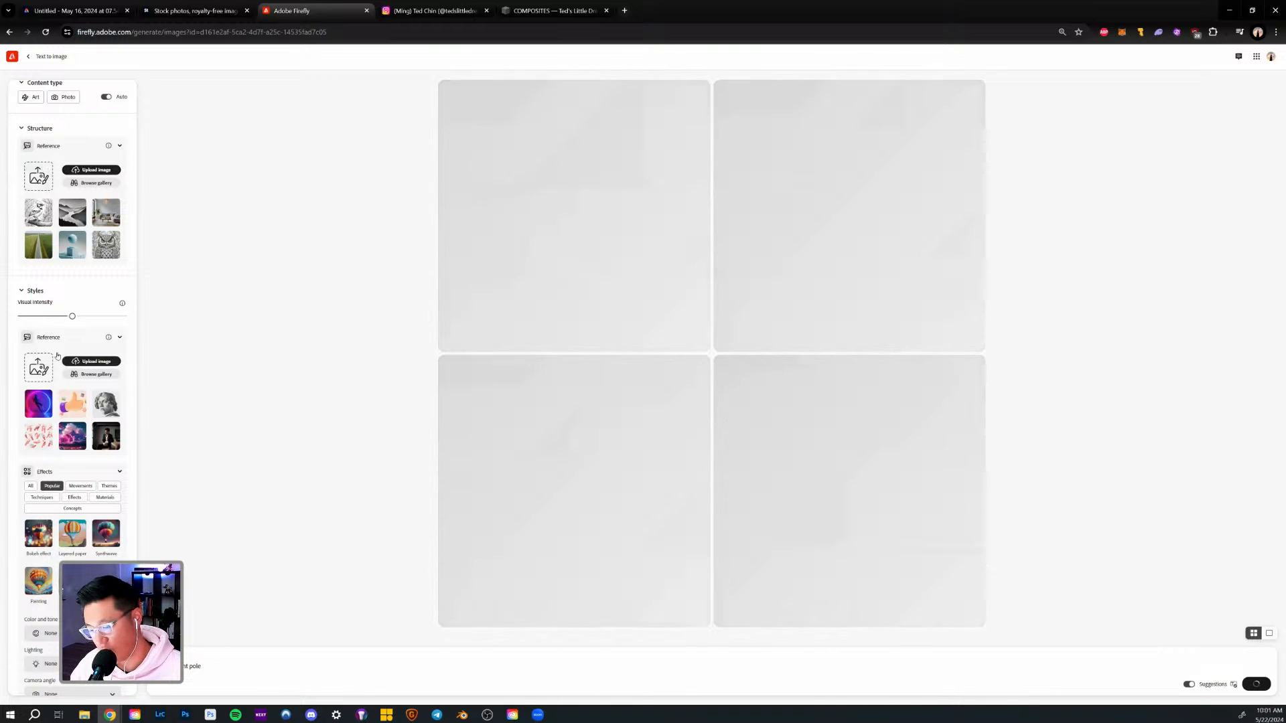
scroll(59, 354, "down", 1)
scroll(59, 354, "up", 2)
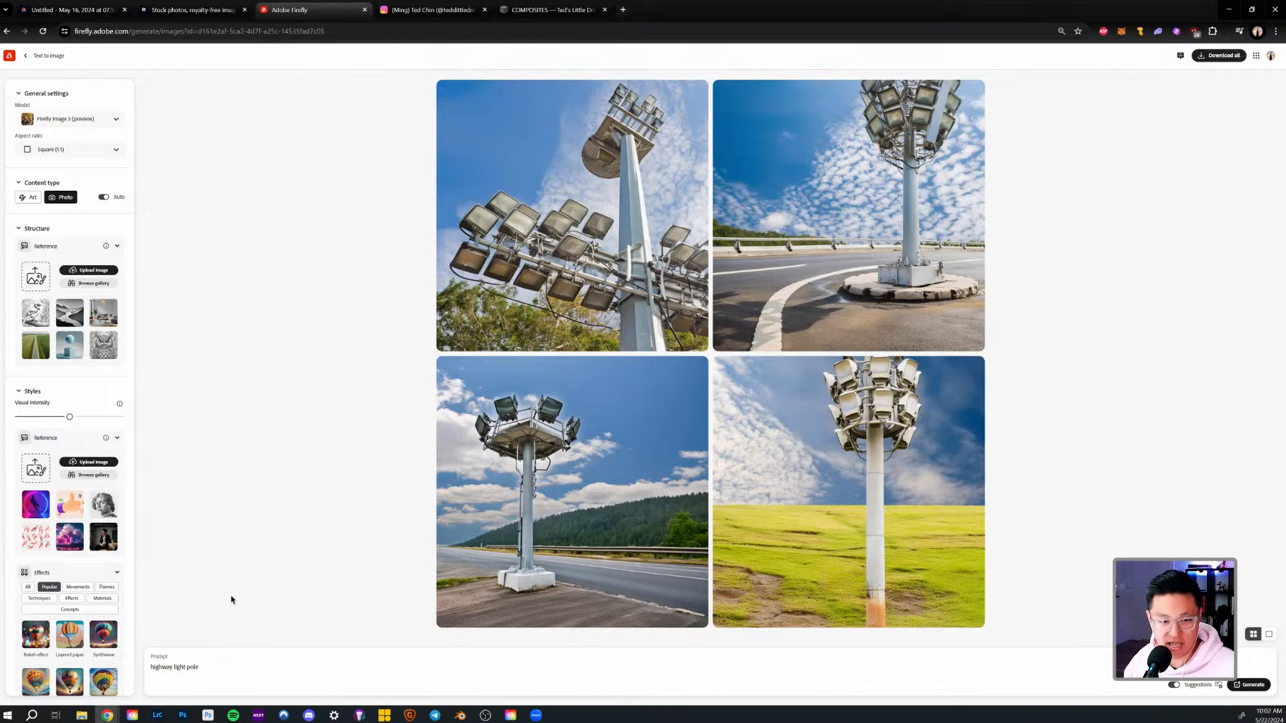
Compare the local reference images "light pole png.png" and "road pole.jpg" and close both previews.
key("super+e")
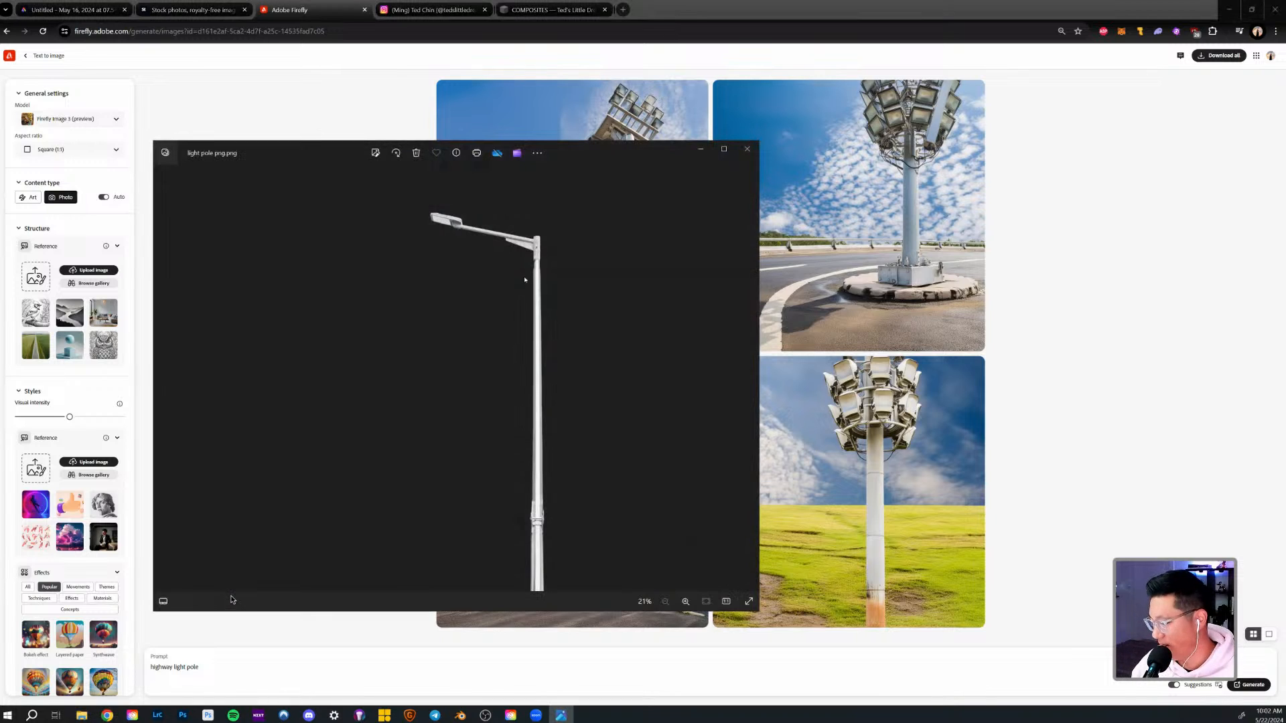
left_click(746, 164)
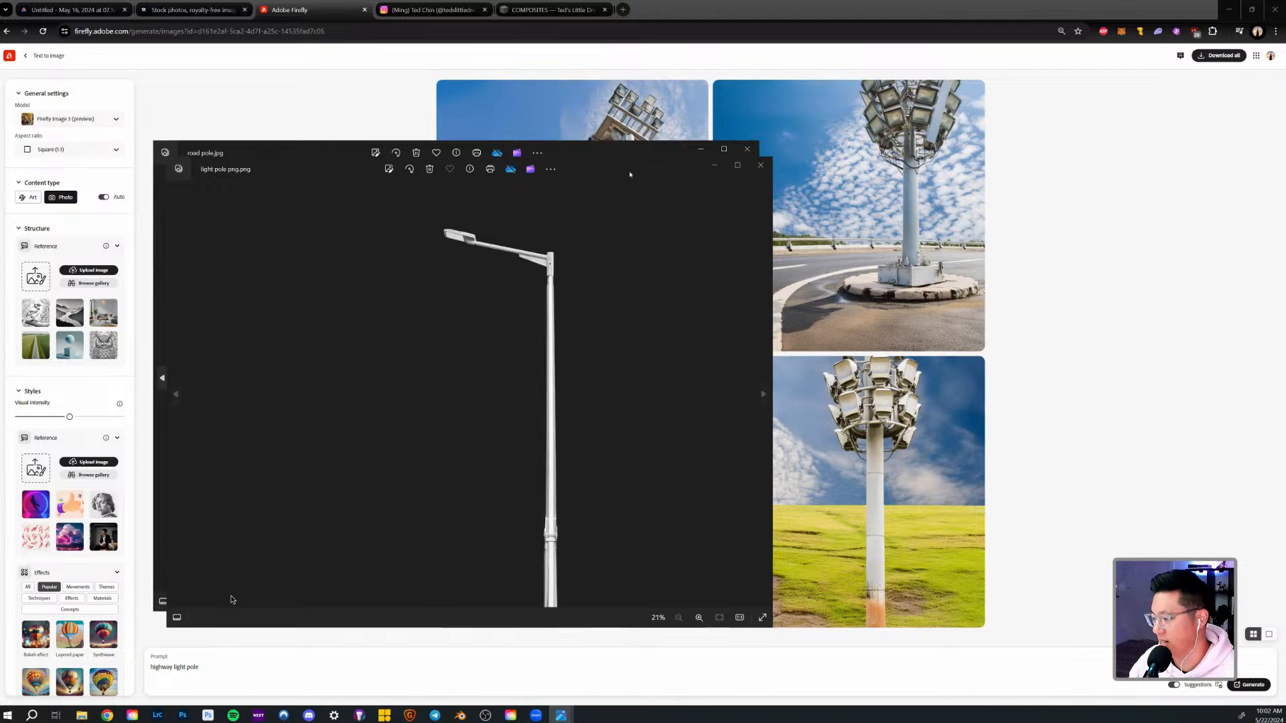
left_click_drag(630, 174, 984, 189)
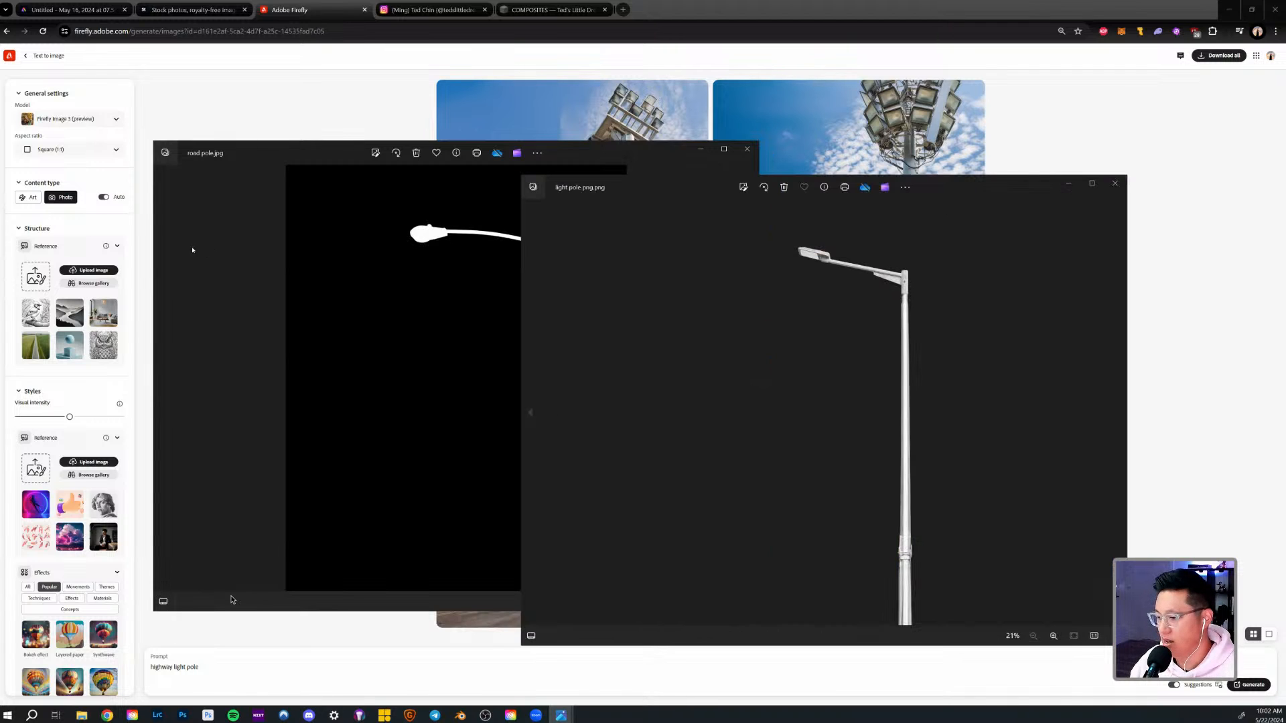
left_click(1116, 183)
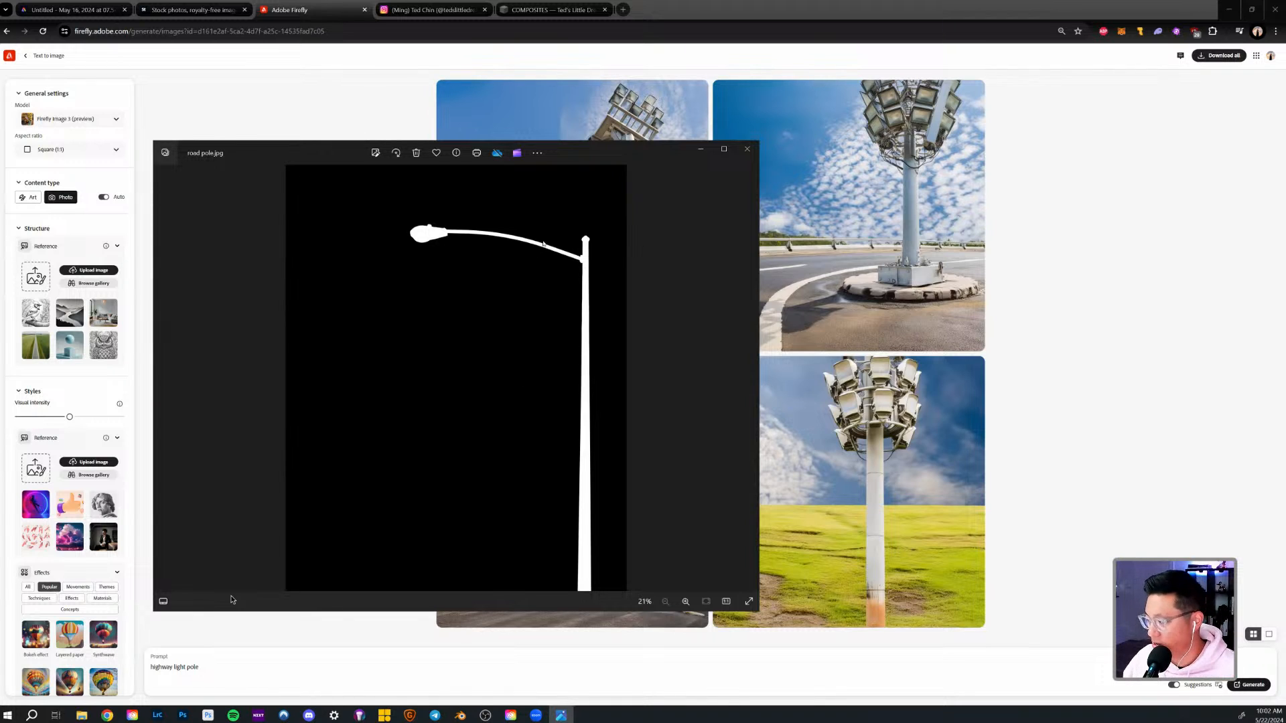
left_click(745, 152)
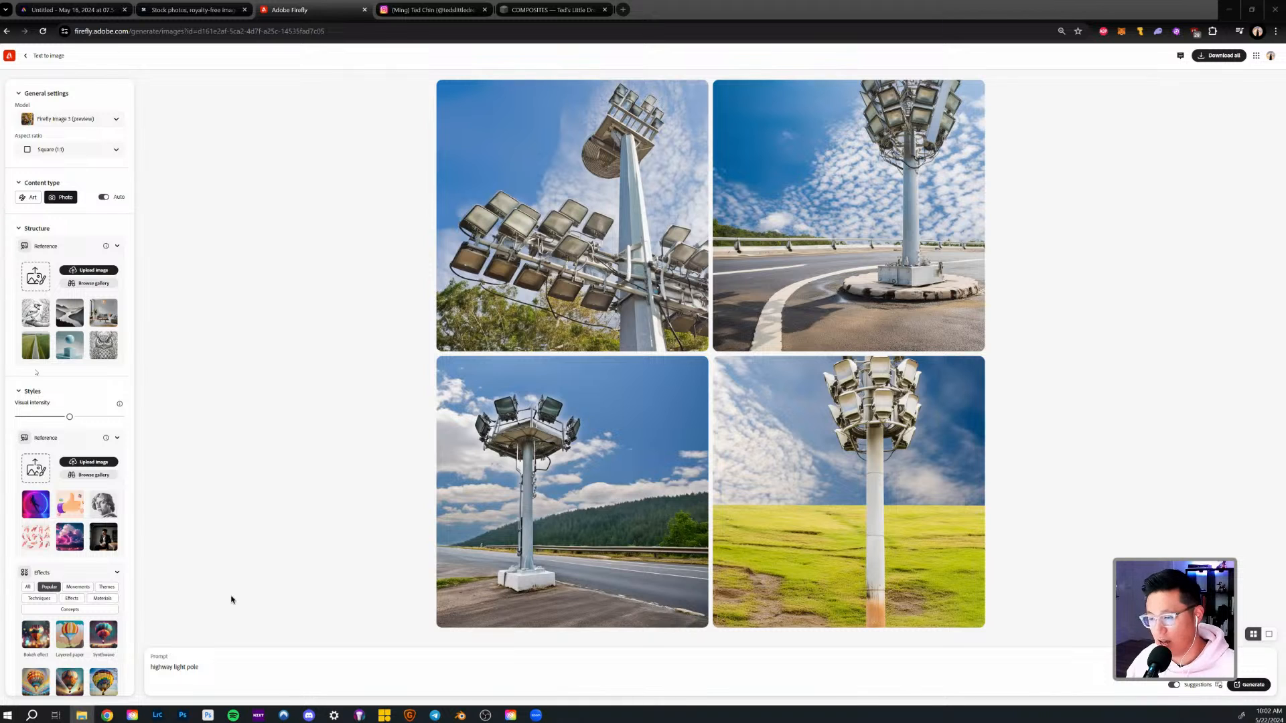
Upload the white-on-black road pole image as the structure reference and set its strength to maximum.
left_click(88, 269)
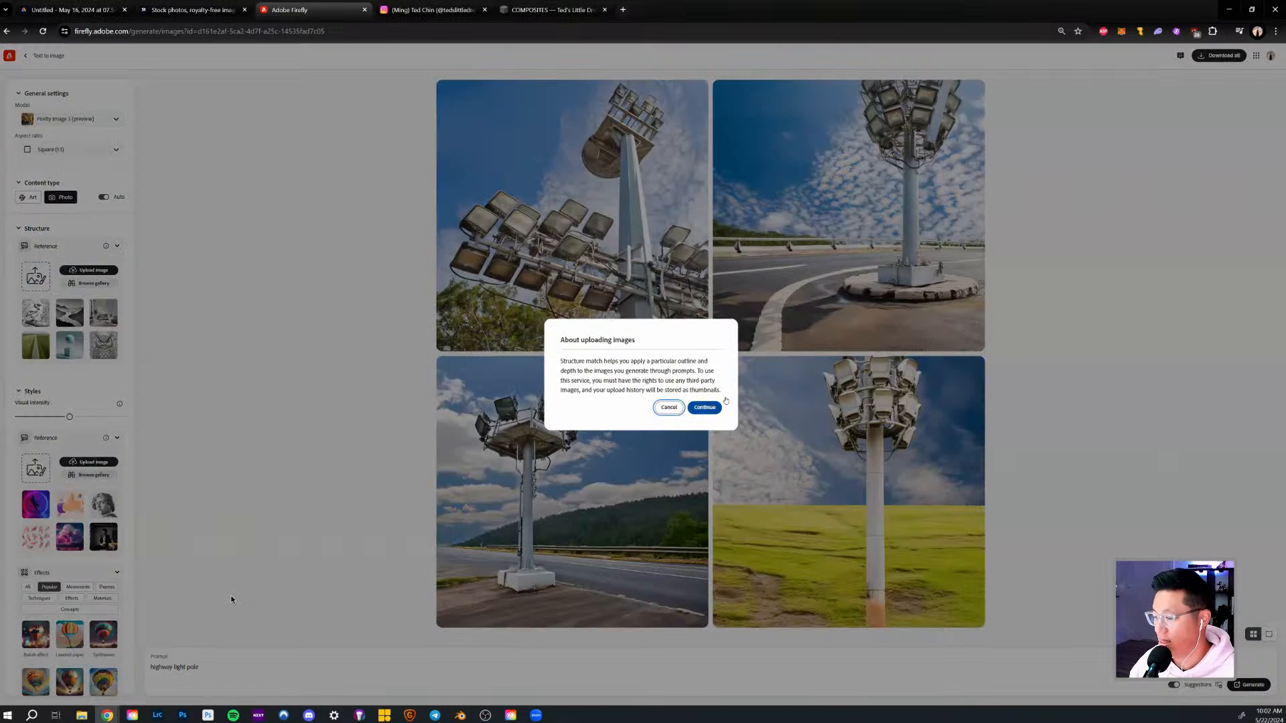
left_click(716, 408)
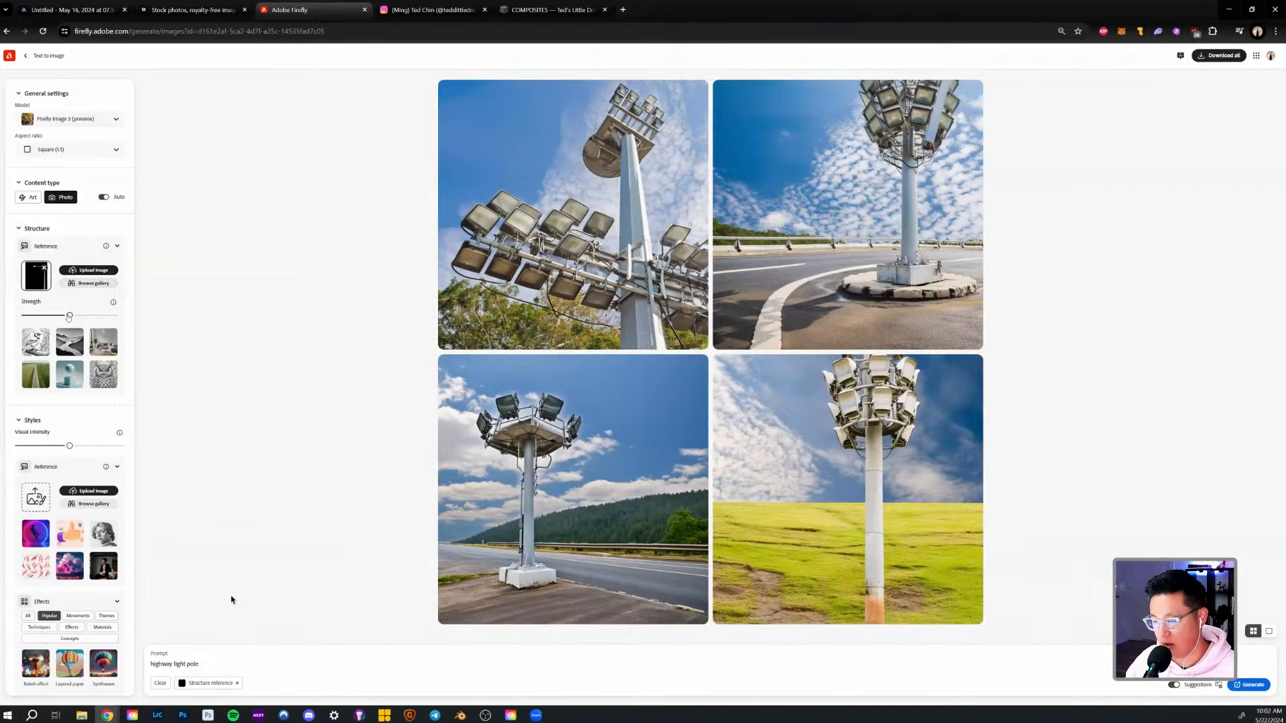
left_click_drag(132, 316, 136, 317)
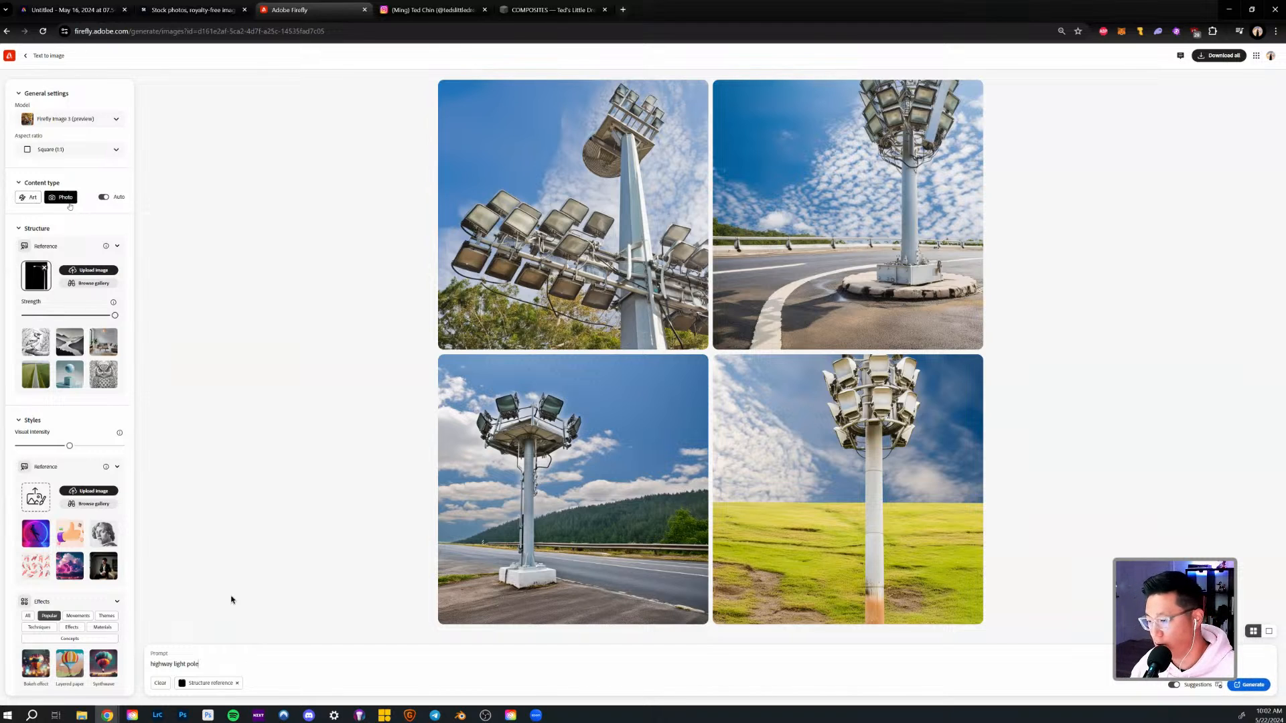
Set the aspect ratio to Portrait (3:4) and apply the Hyper realistic effect.
left_click(70, 149)
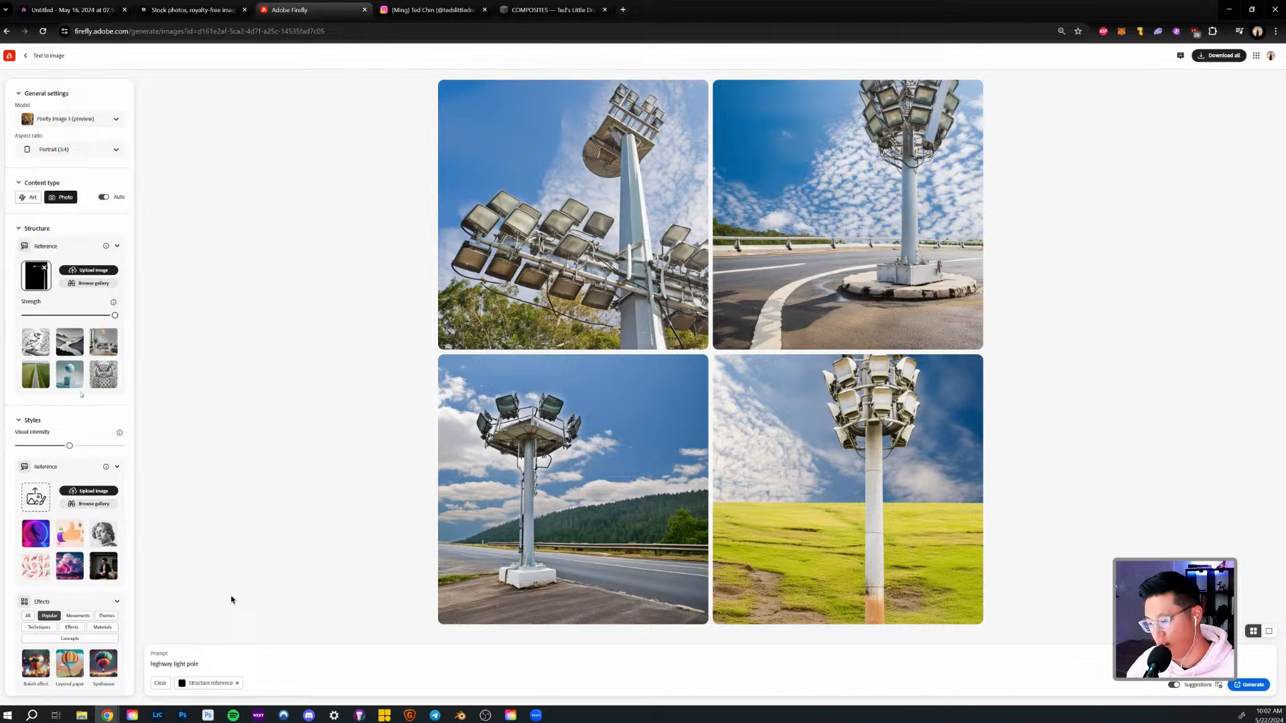
scroll(81, 395, "down", 2)
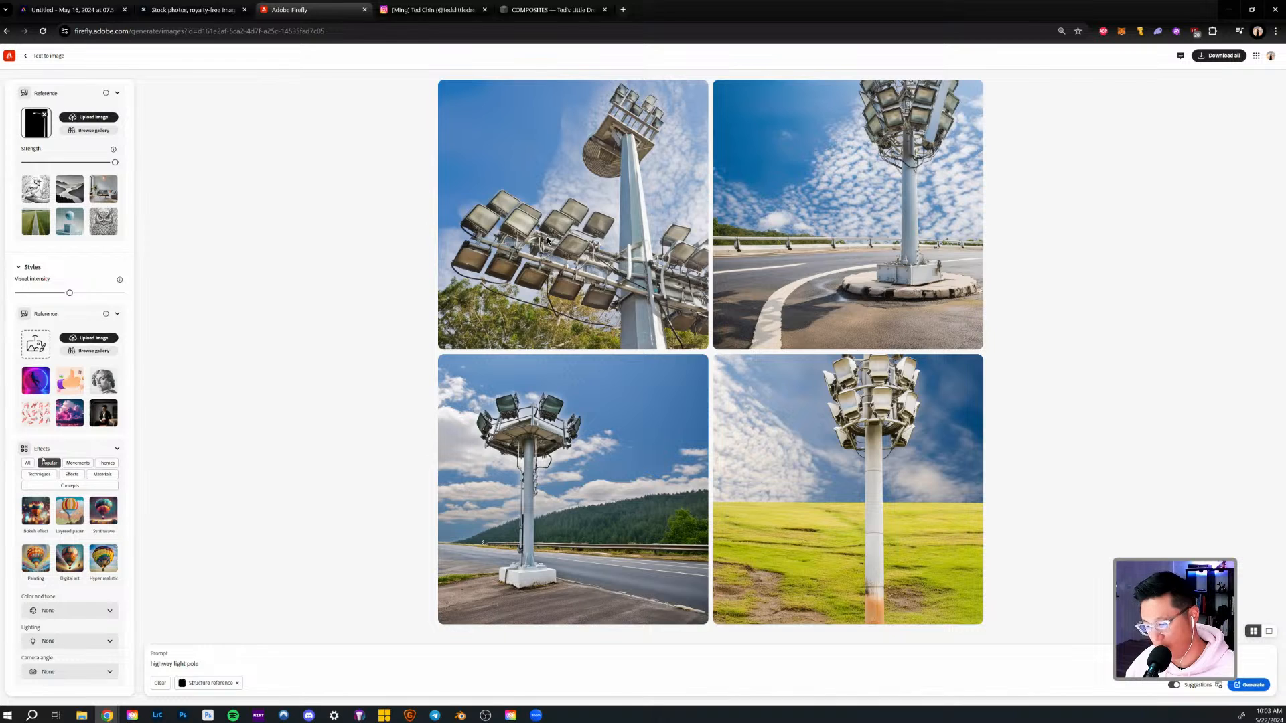
left_click(104, 559)
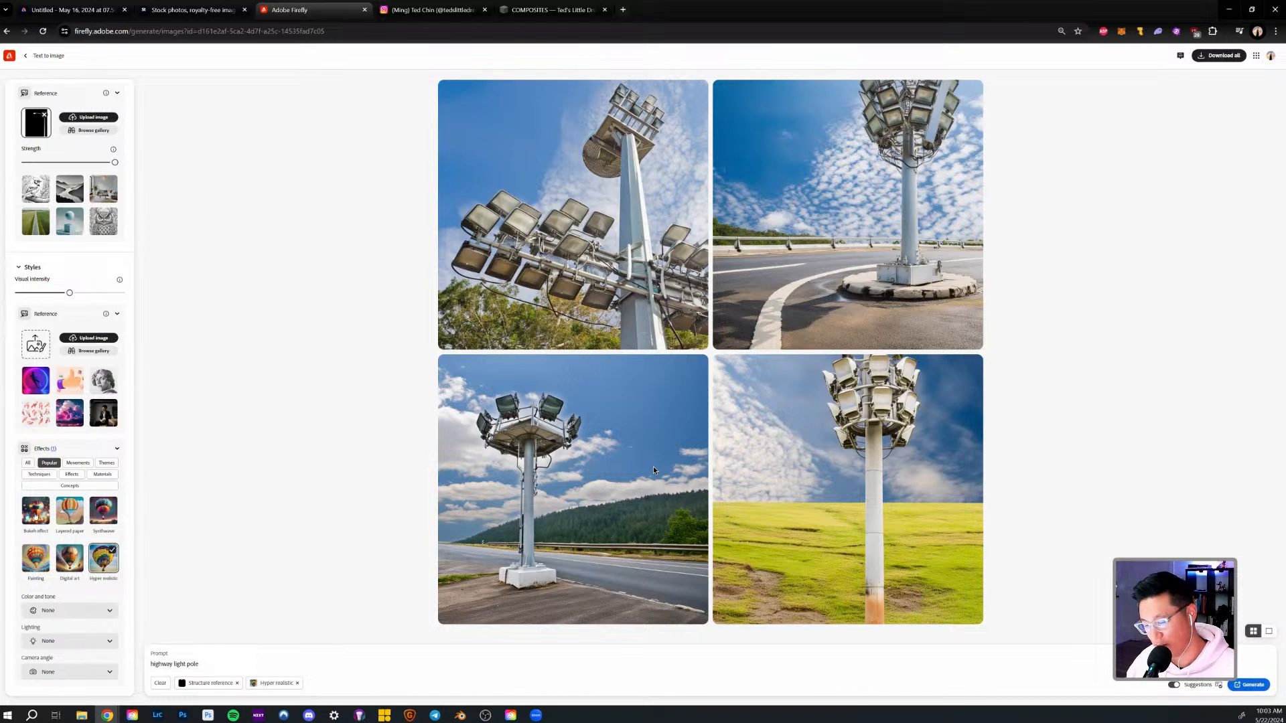
Examine the Movements effects and the available options for color and tone, lighting and camera angle.
left_click(83, 462)
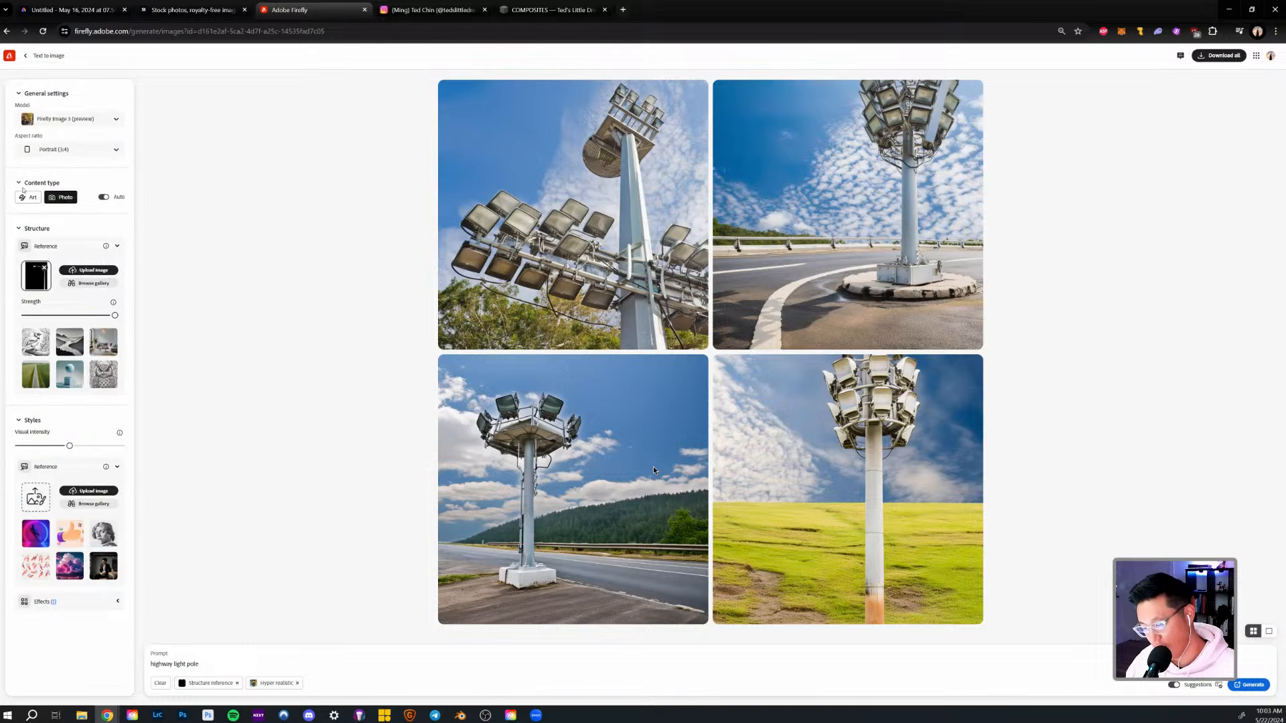
left_click(94, 602)
scroll(87, 469, "down", 2)
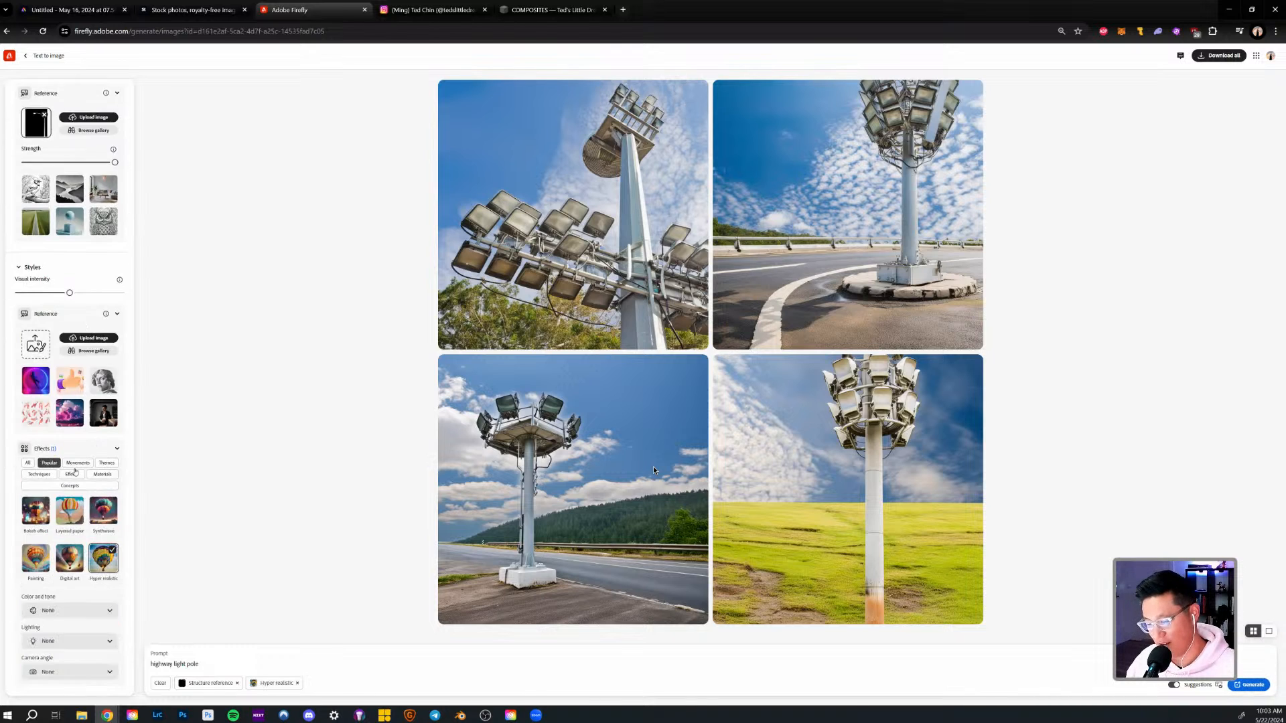
scroll(88, 457, "down", 3)
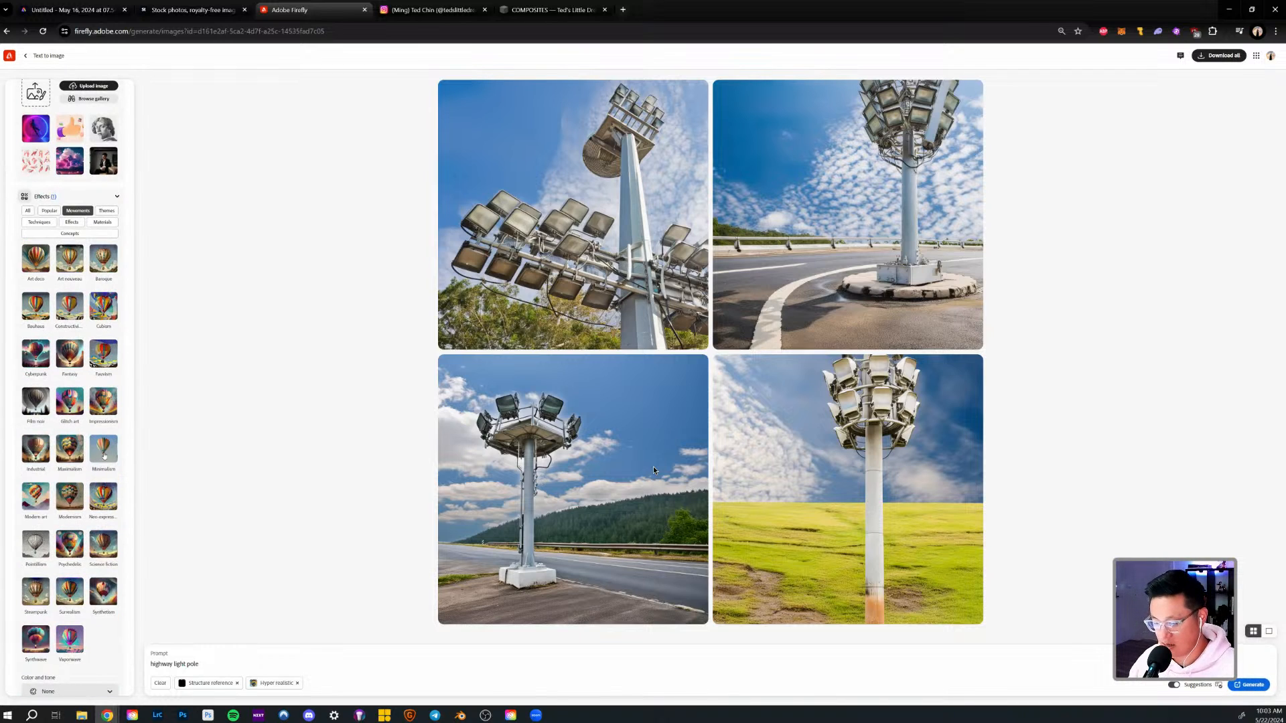
left_click(52, 211)
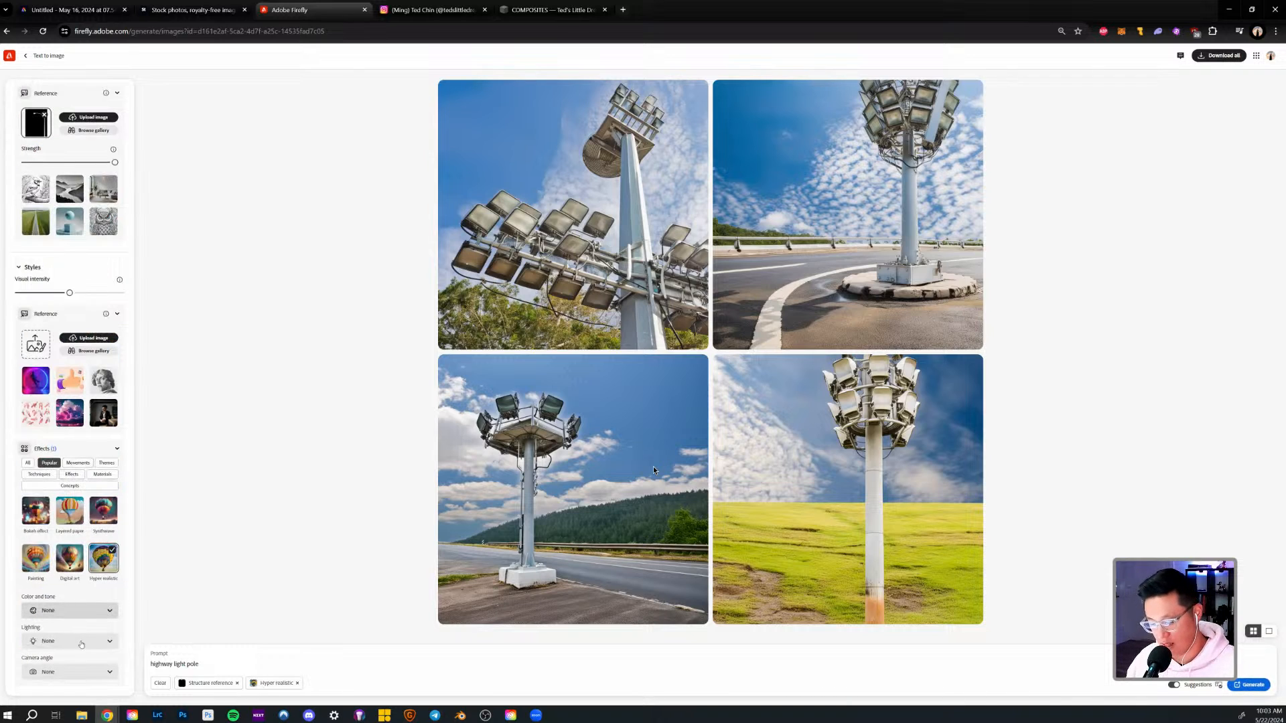
left_click(109, 611)
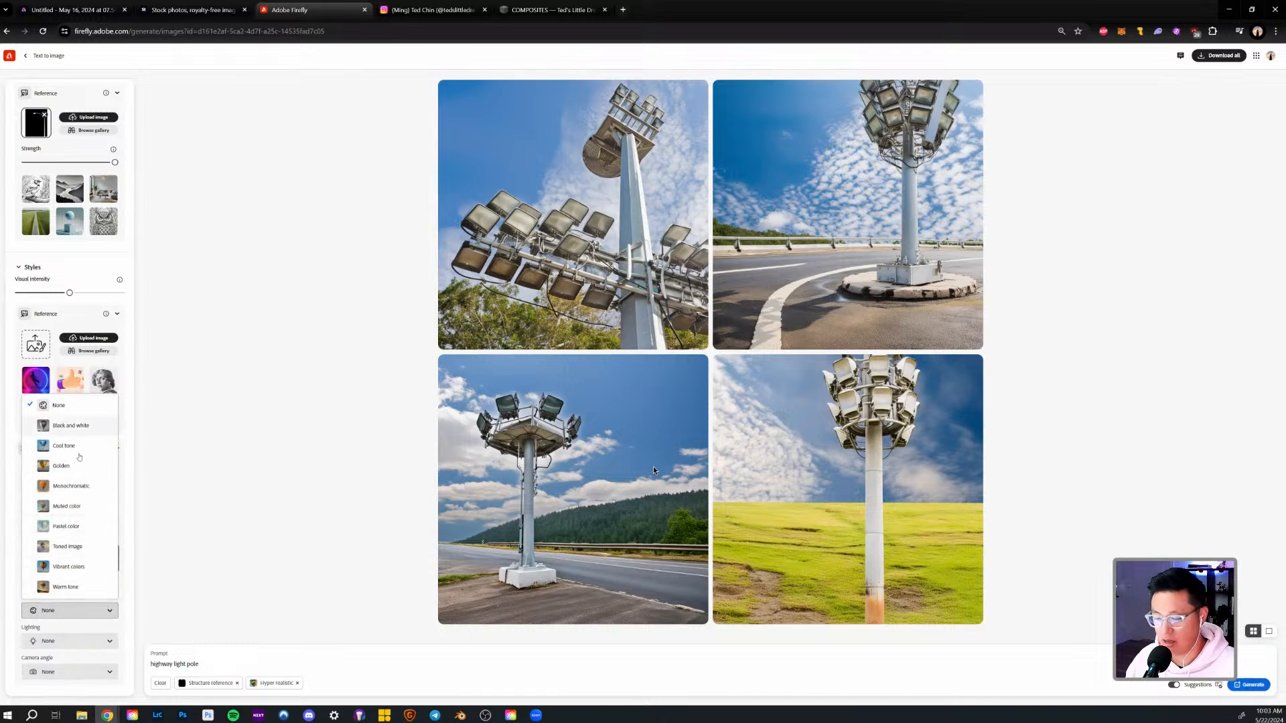
left_click(84, 641)
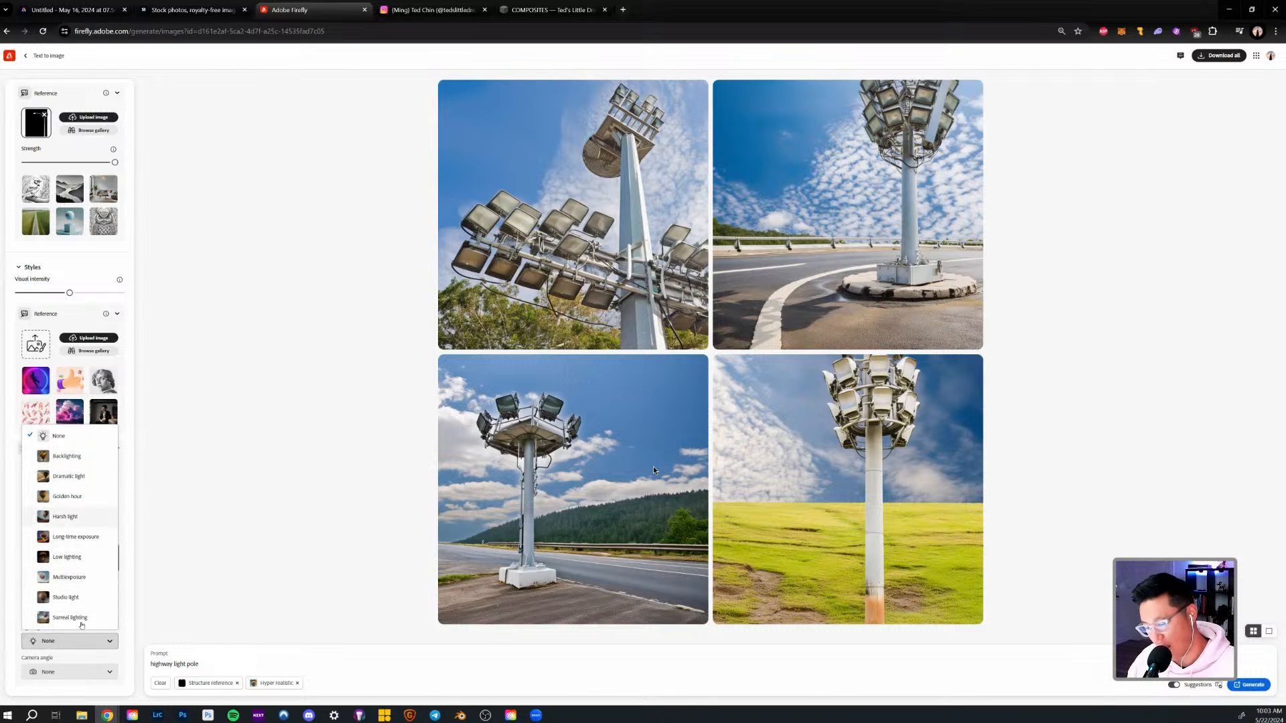
left_click(91, 673)
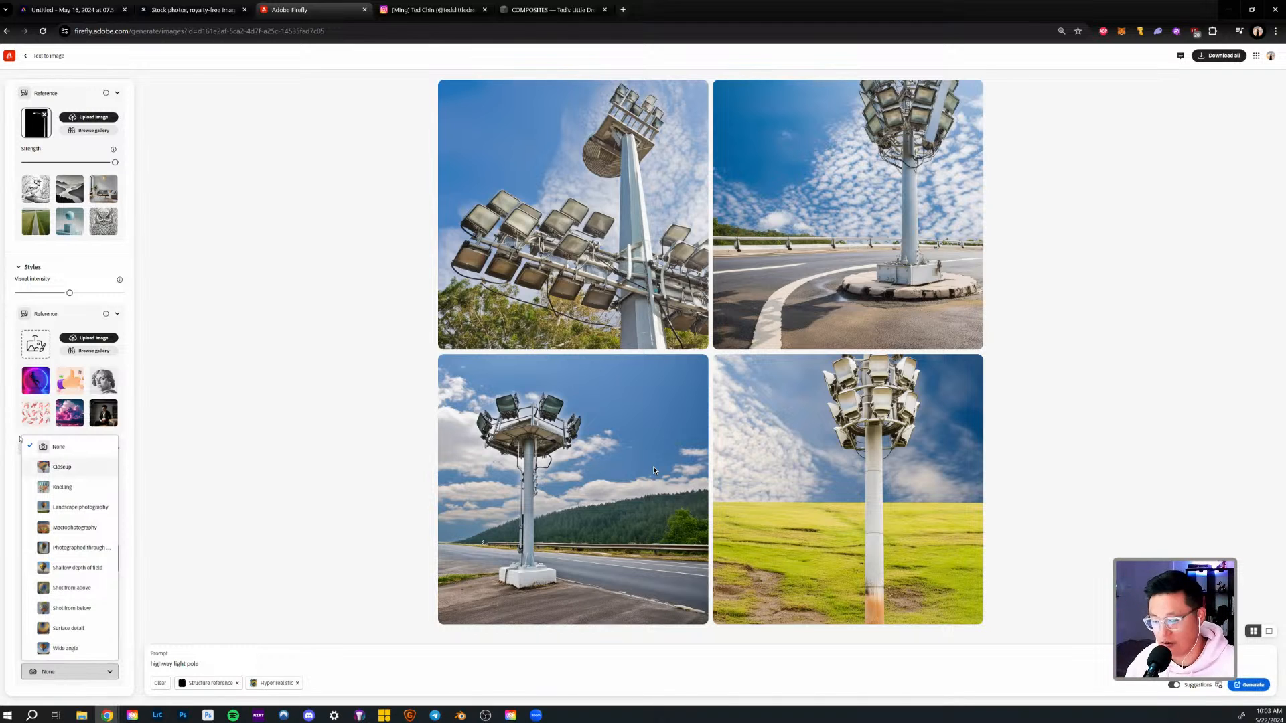
Regenerate the "highway light pole" images with the current settings and view the two lower results enlarged.
left_click(228, 670)
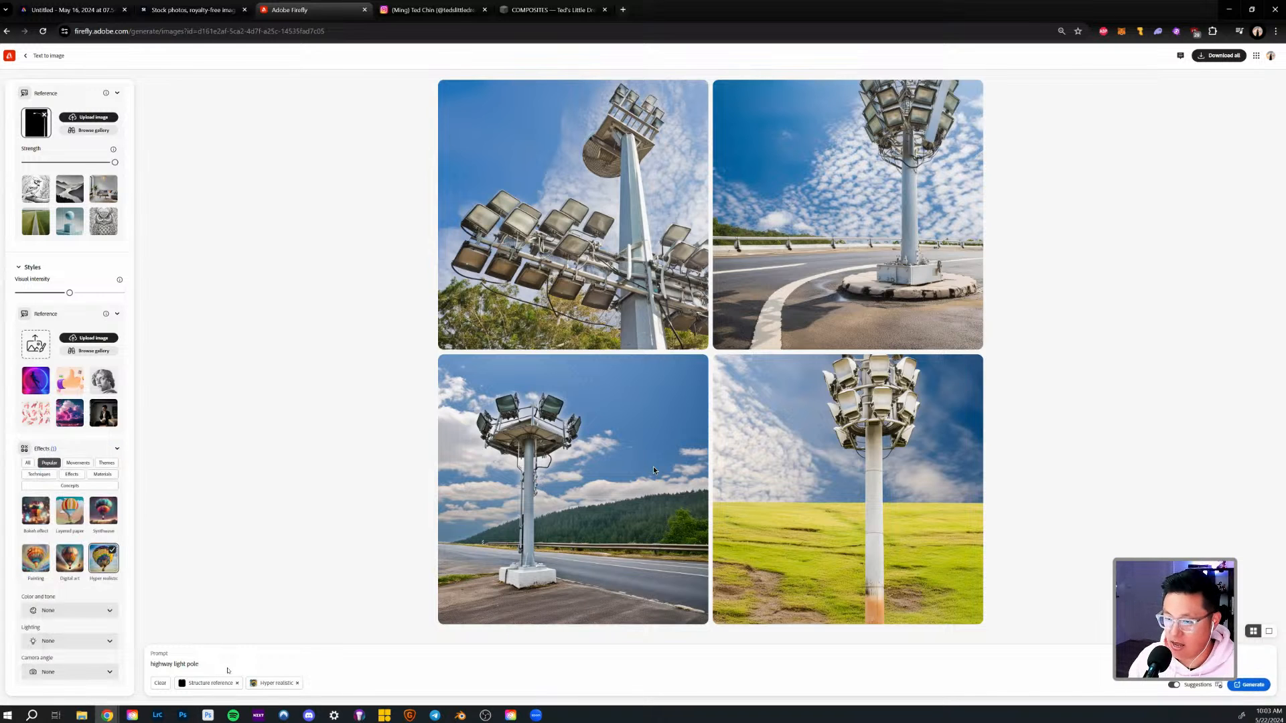
key("Return")
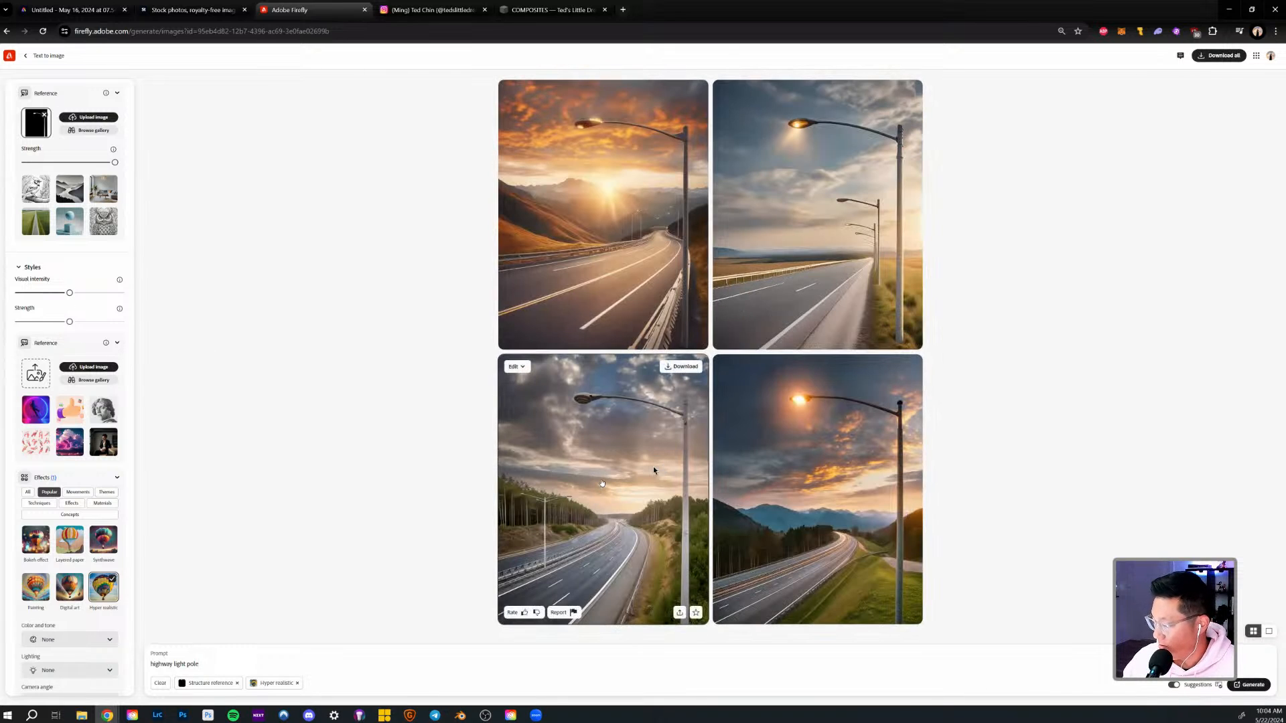
left_click(612, 445)
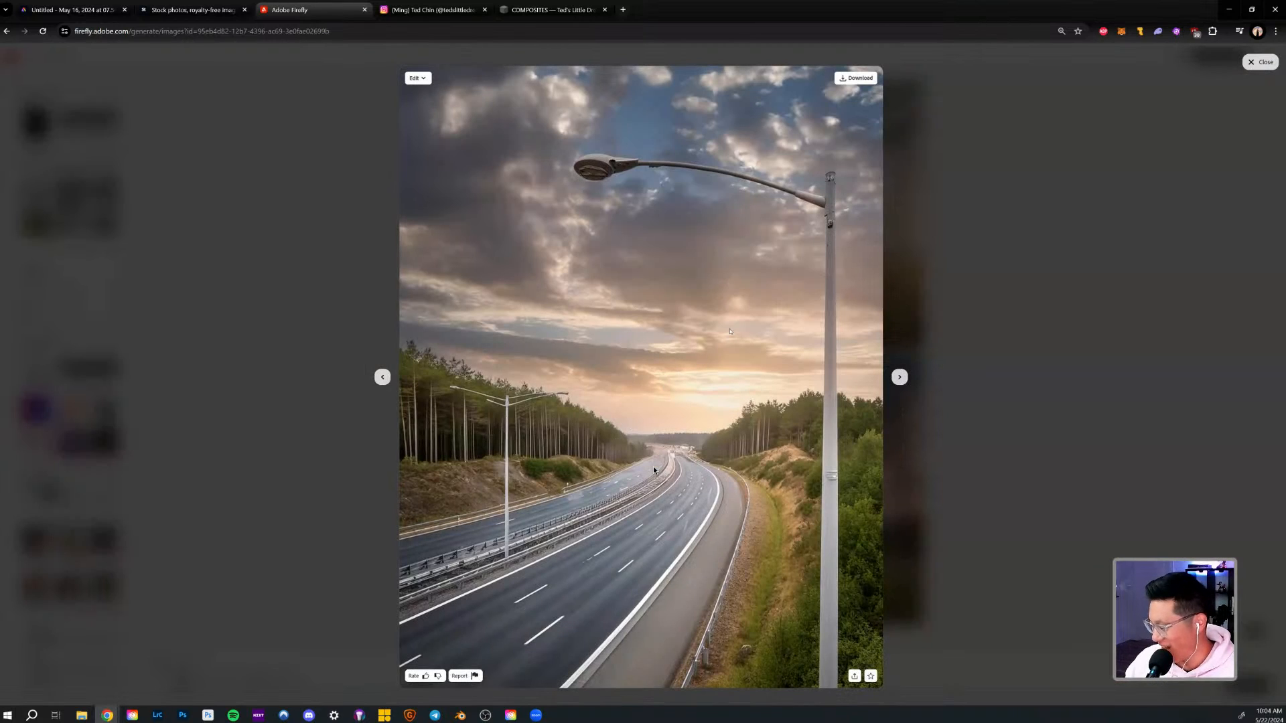
key("Right")
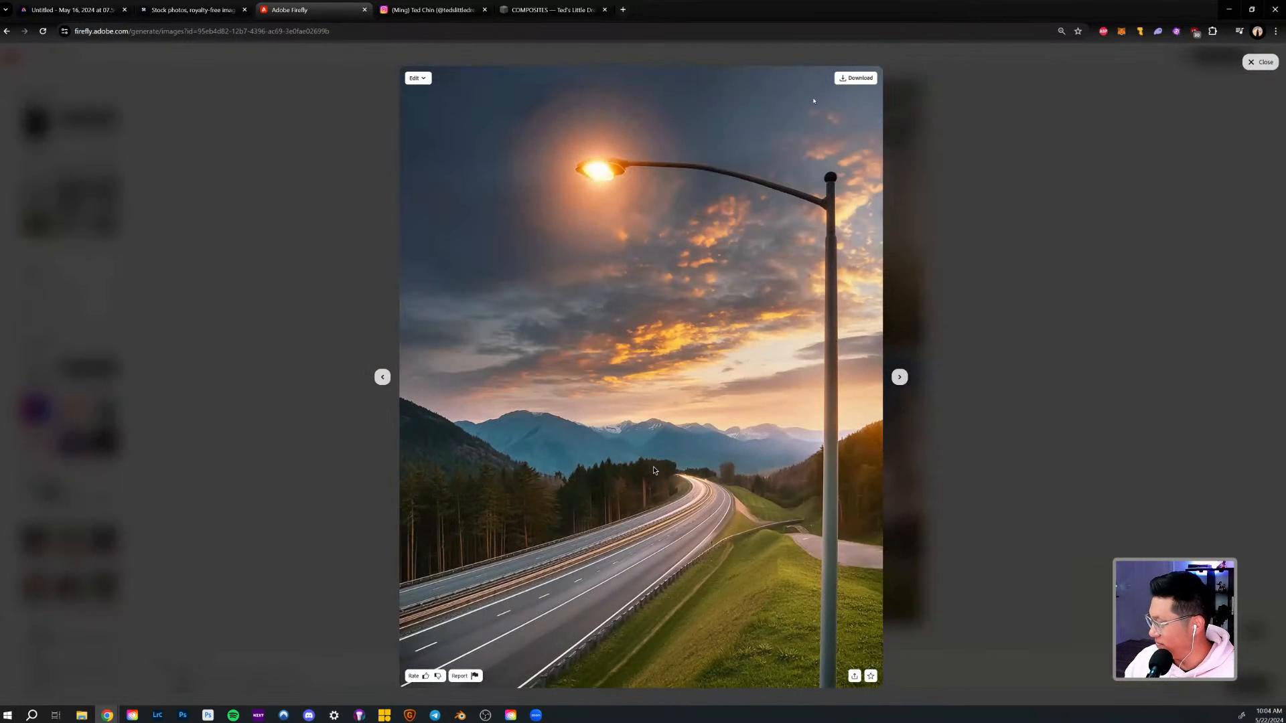
Download the enlarged sunset mountain highway image as Firefly highway light pole 31358.jpg into the May 21 session folder.
left_click(855, 79)
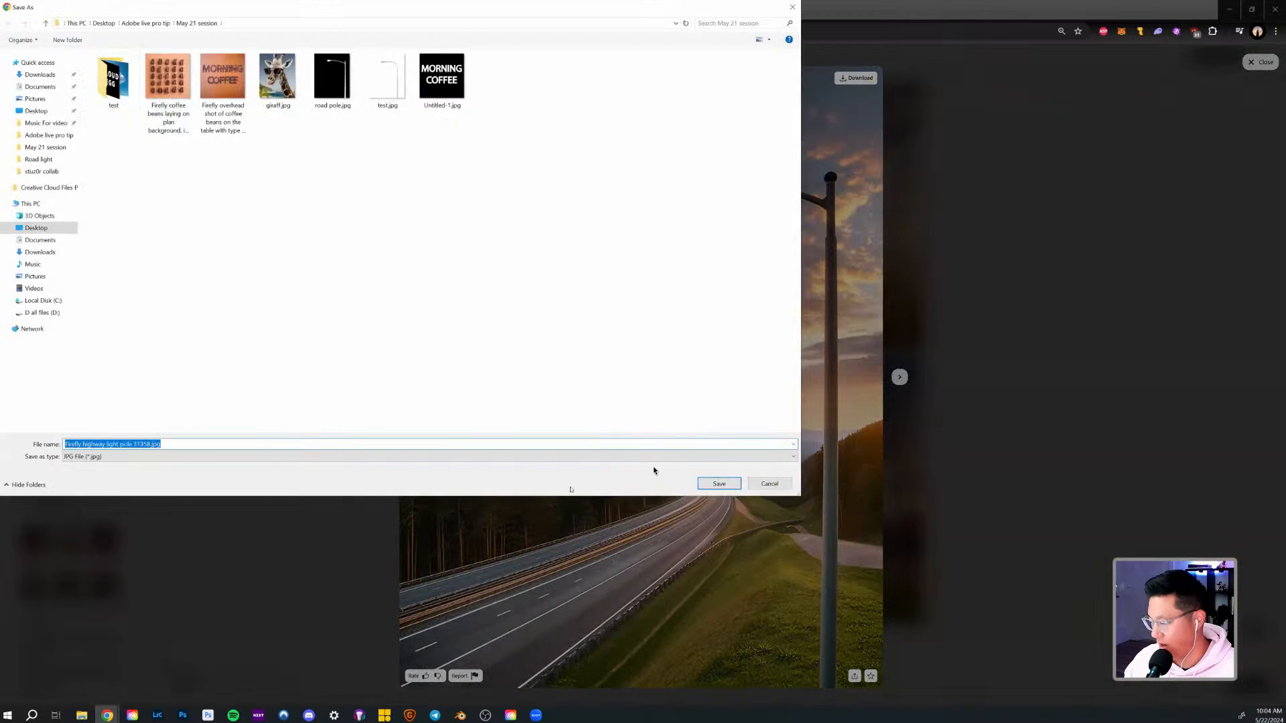
left_click(719, 484)
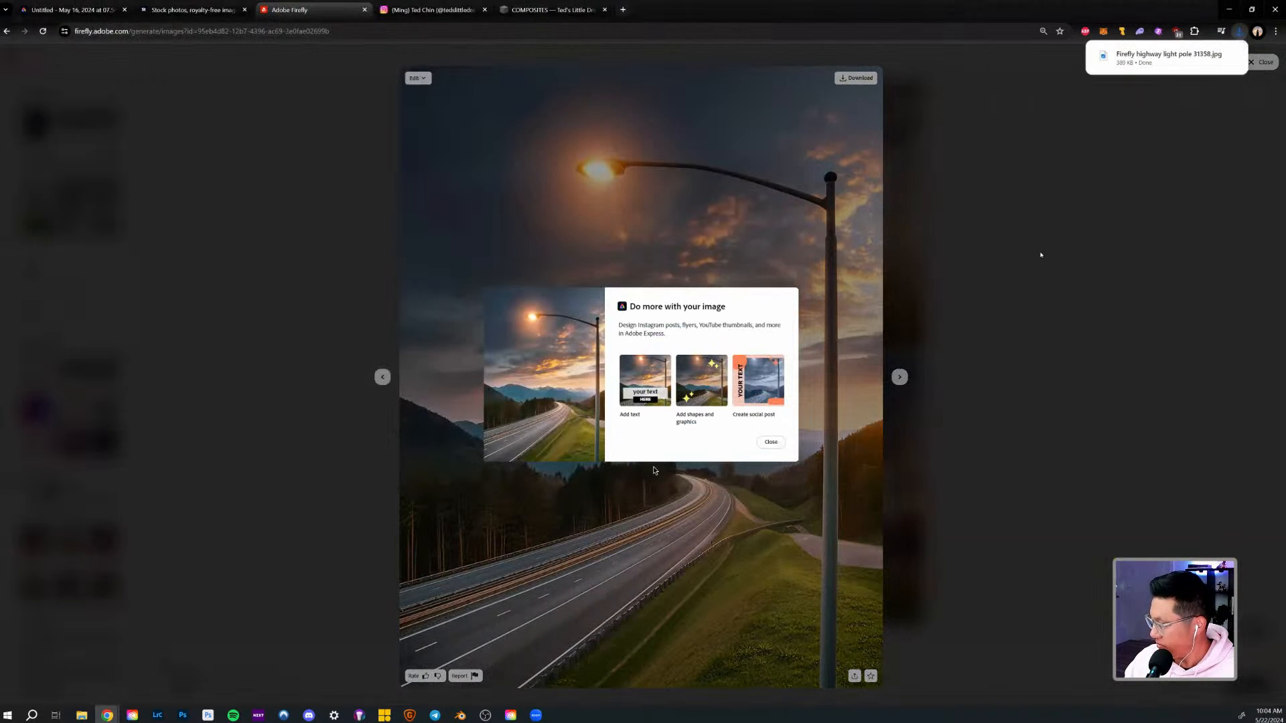
key("Escape")
key("Escape")
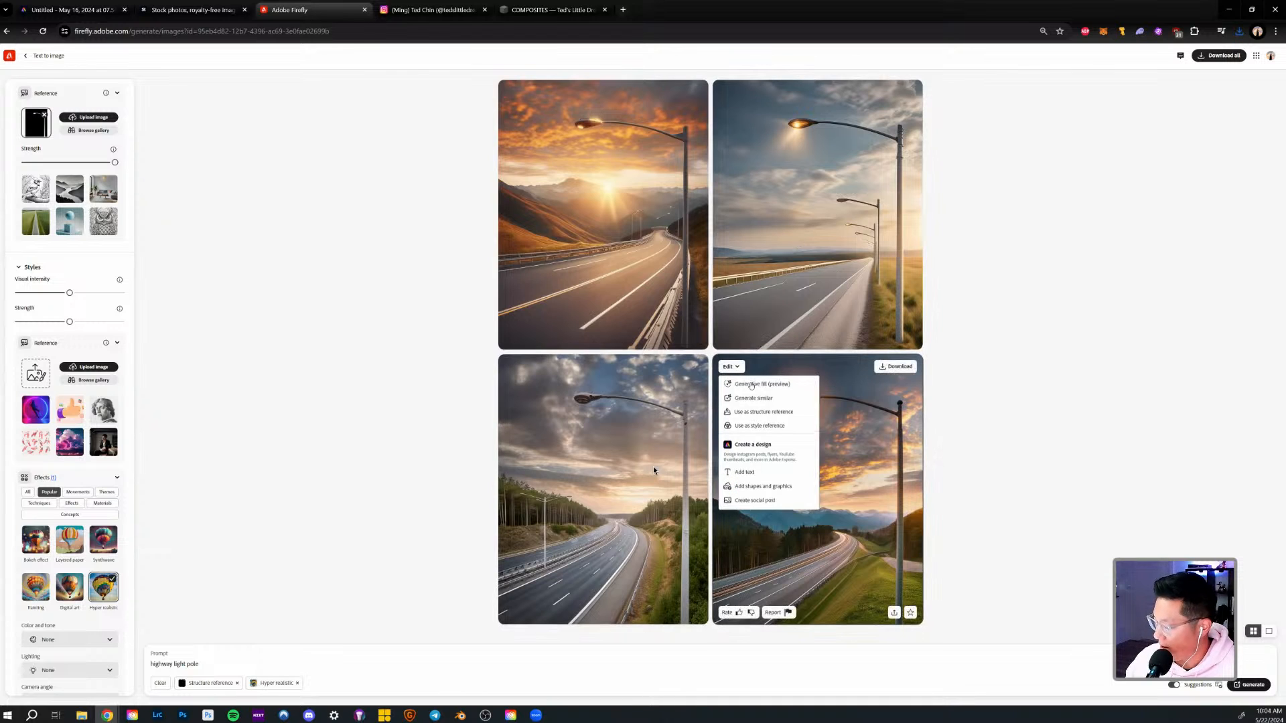
Examine the sunset mountain image's editing and reference options, and check the Adobe Stock search categories before returning to Firefly.
left_click(728, 367)
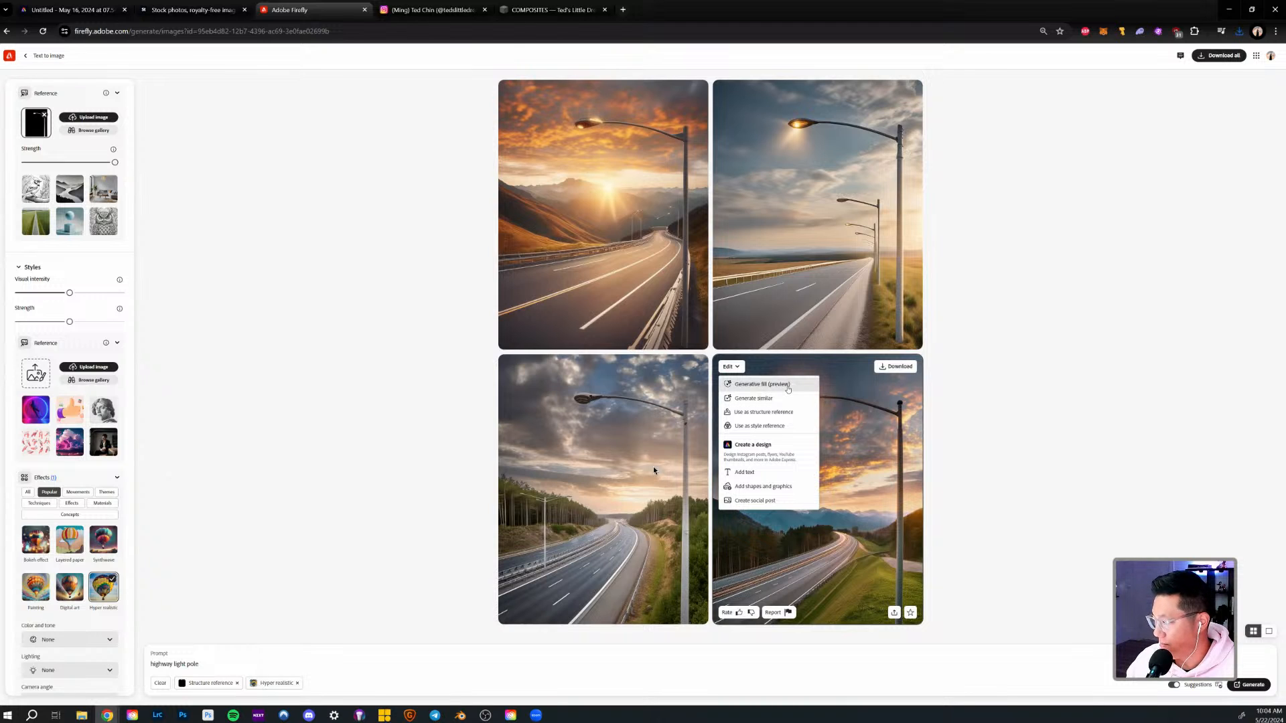
left_click(777, 432)
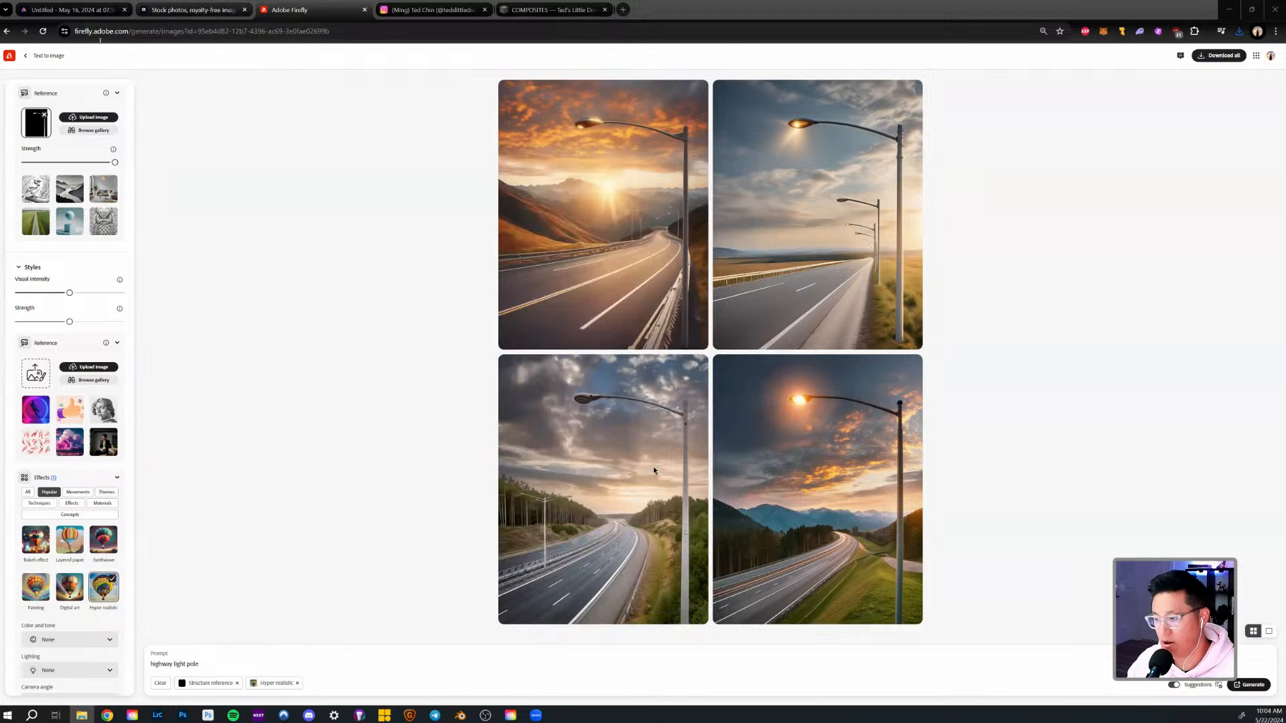
left_click(185, 11)
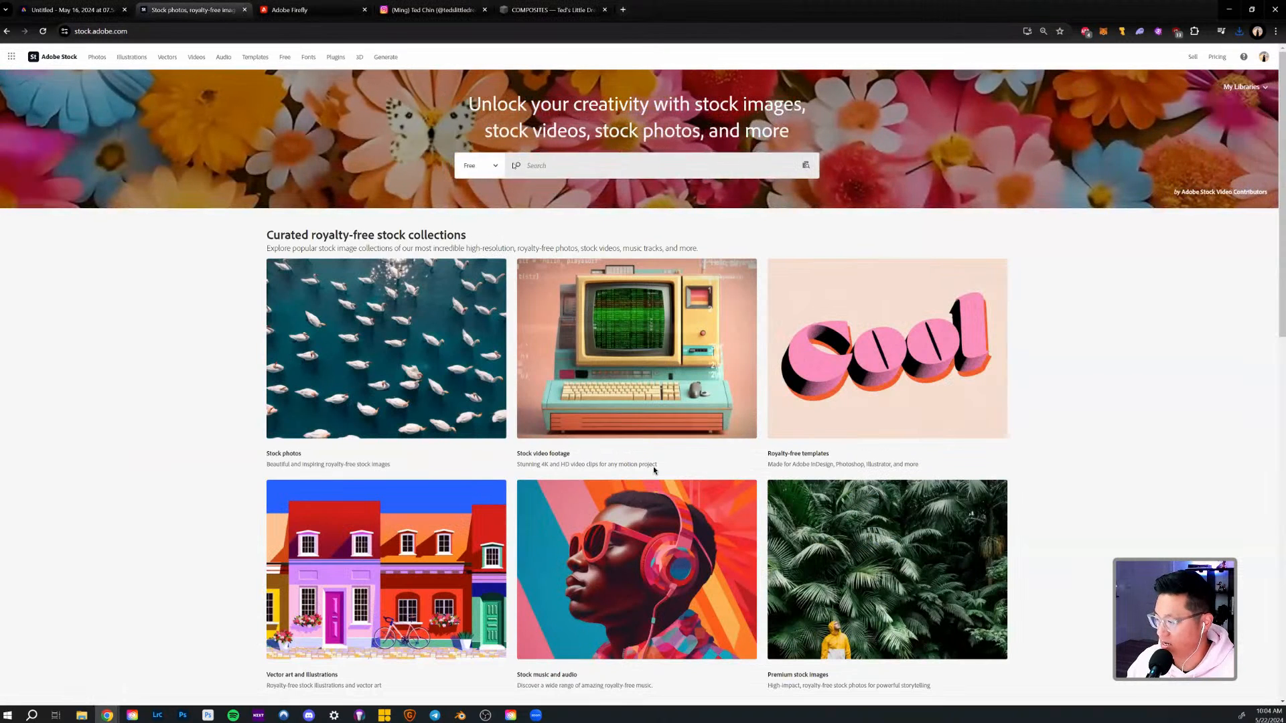
left_click(479, 166)
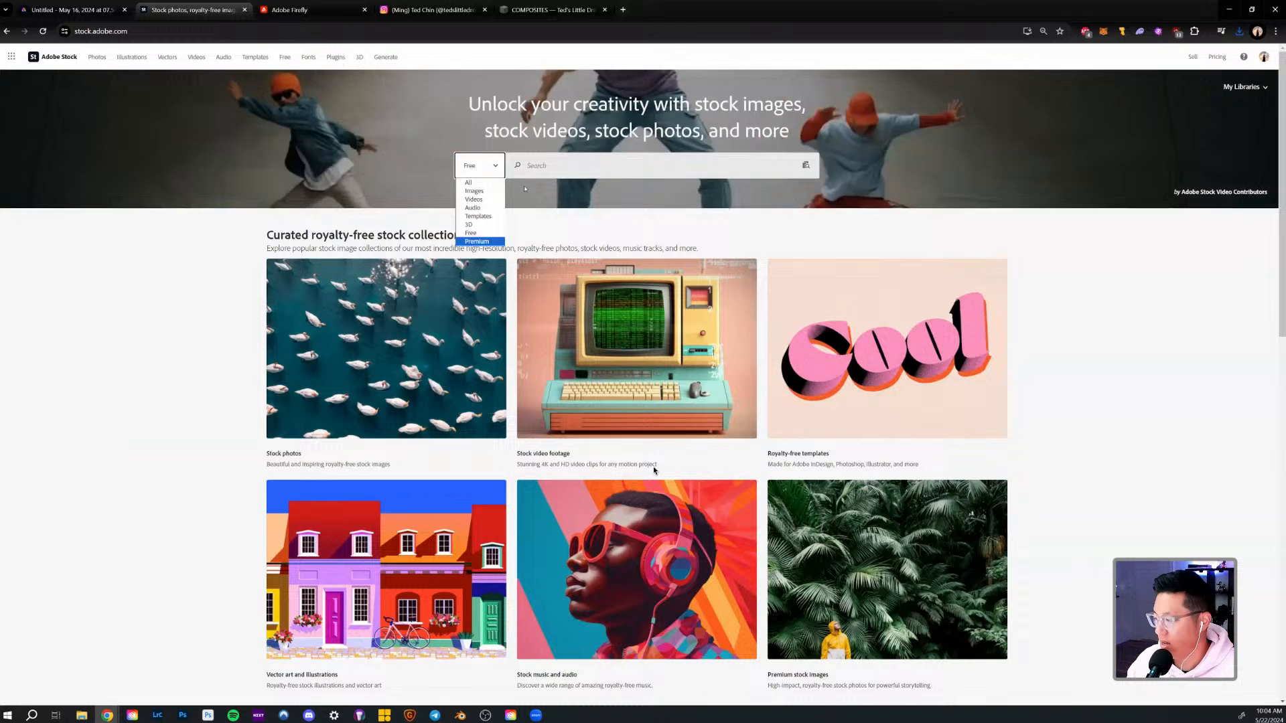
left_click(570, 161)
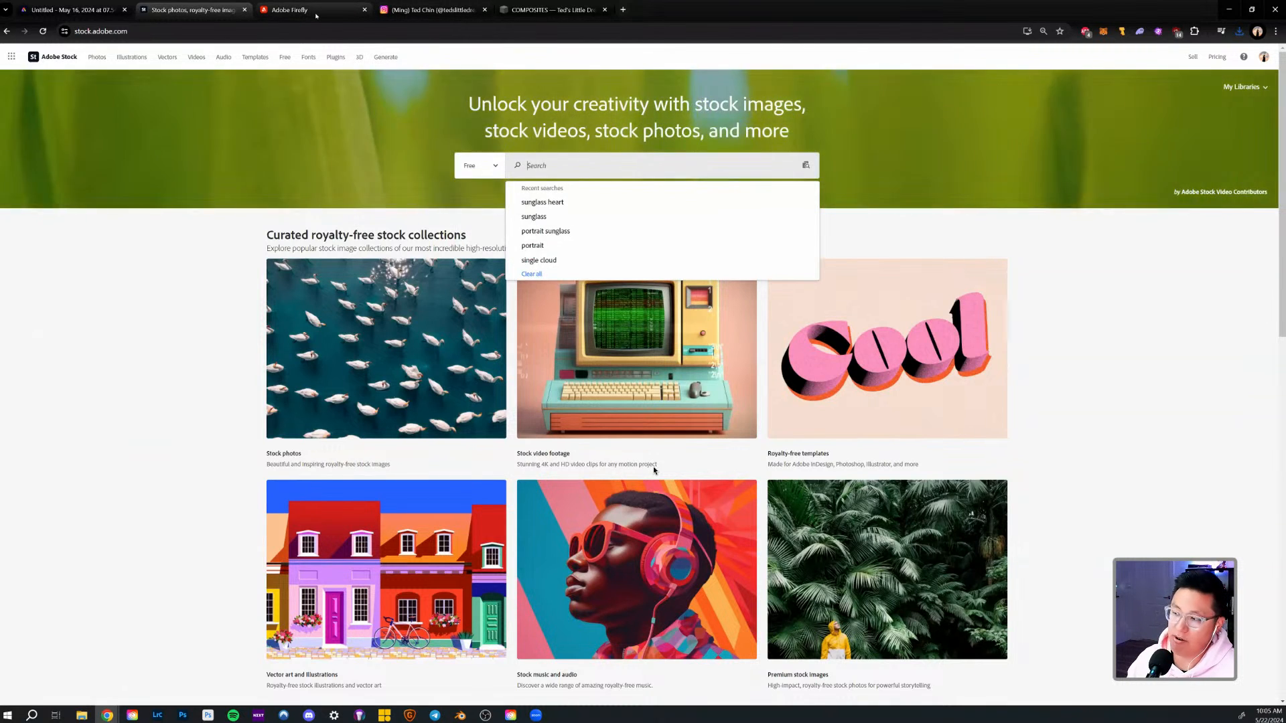
left_click(315, 11)
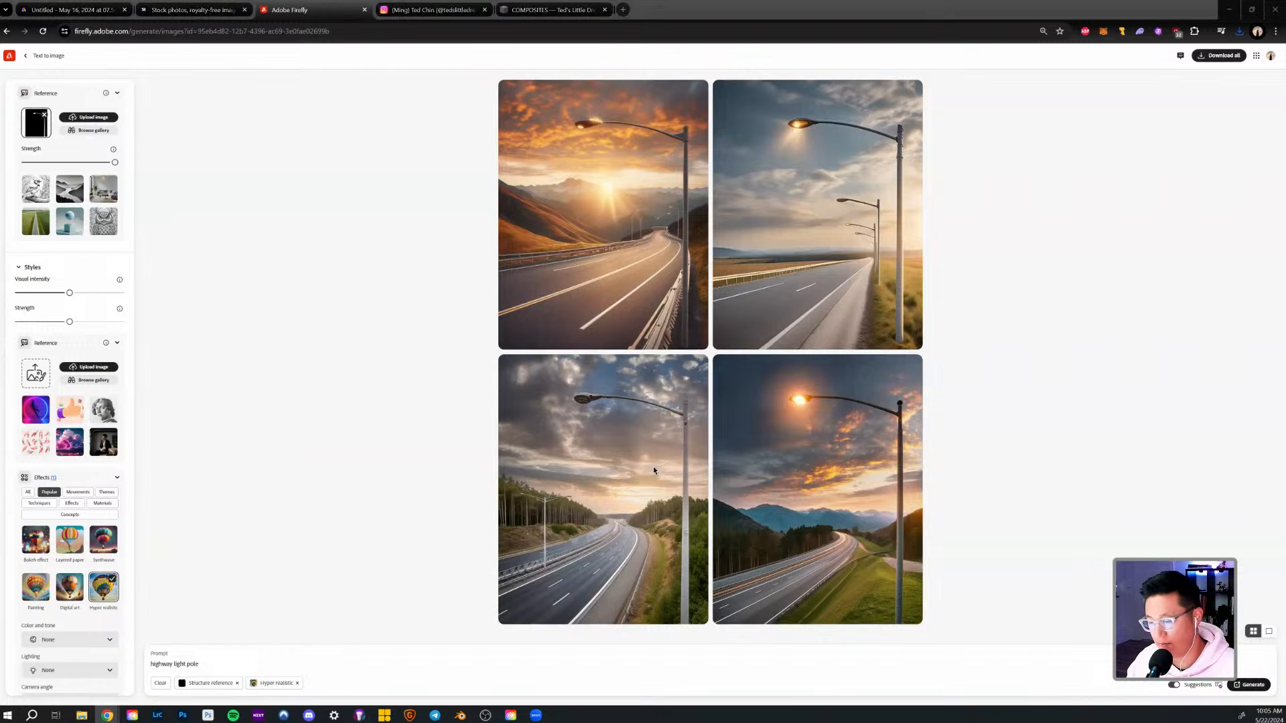
Add the dark teal image as the style reference and regenerate the "highway light pole" images.
left_click_drag(1, 365, 35, 373)
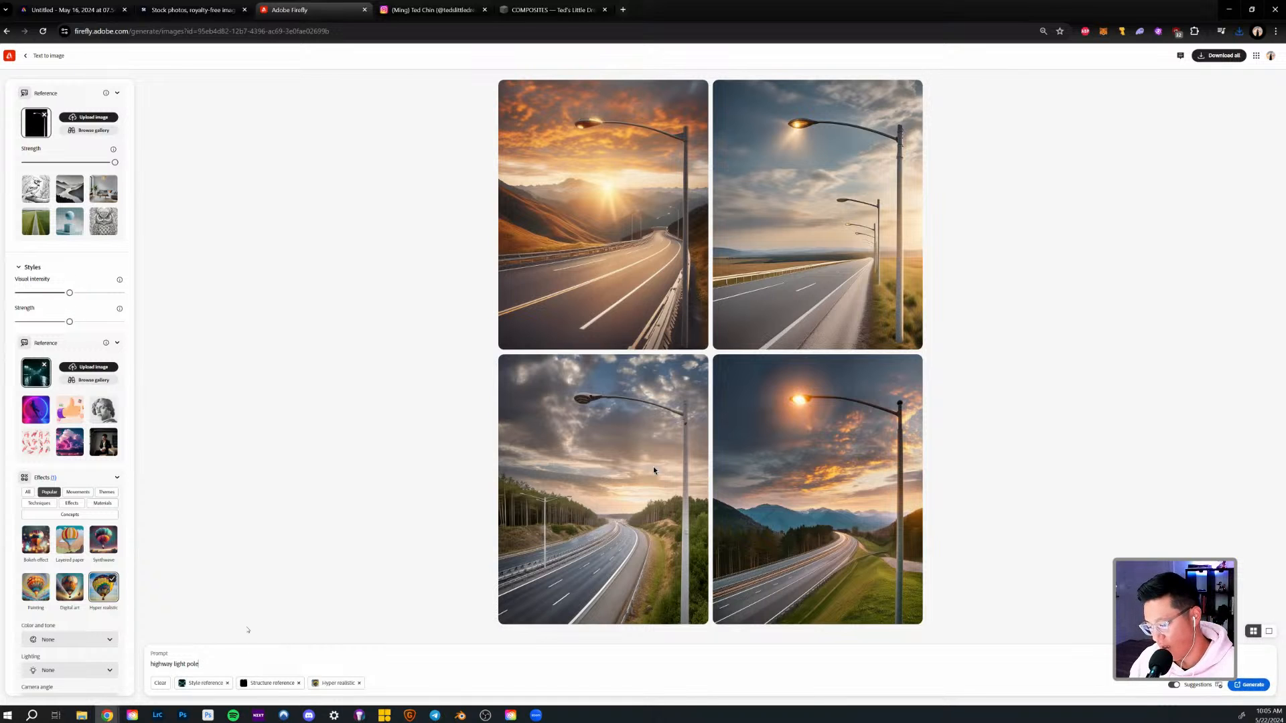
key("Return")
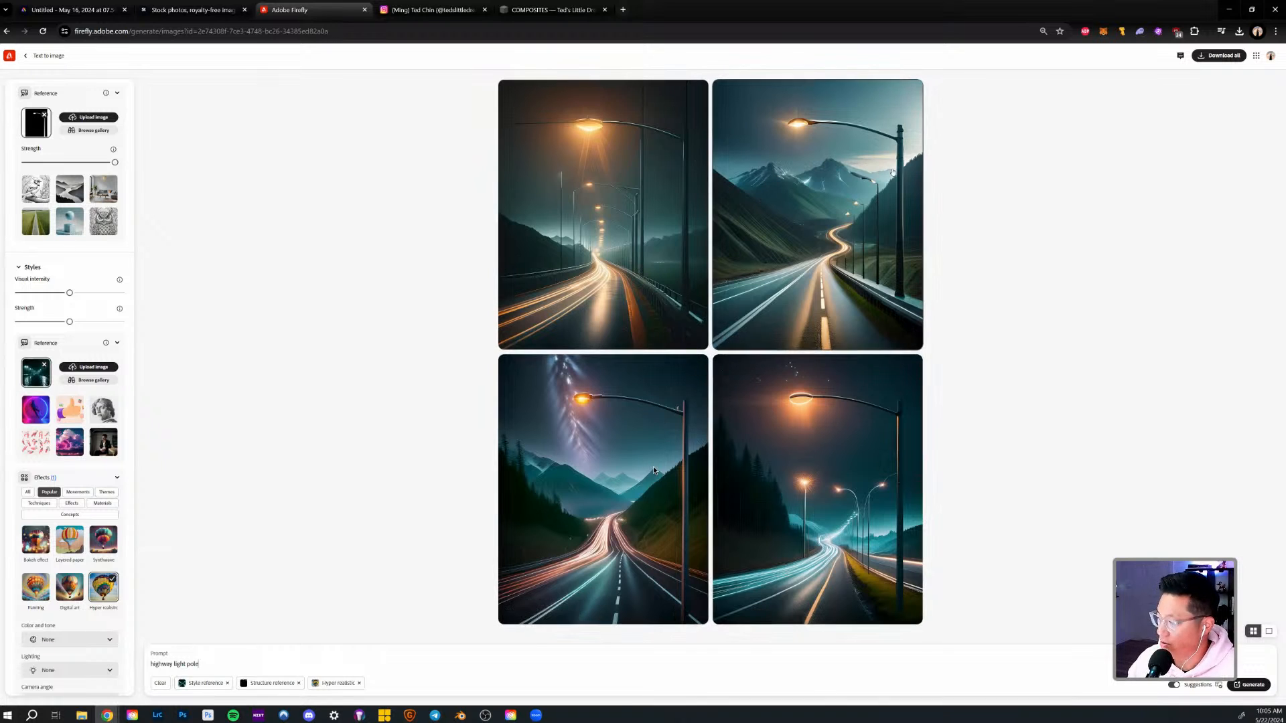
mouse_move(851, 231)
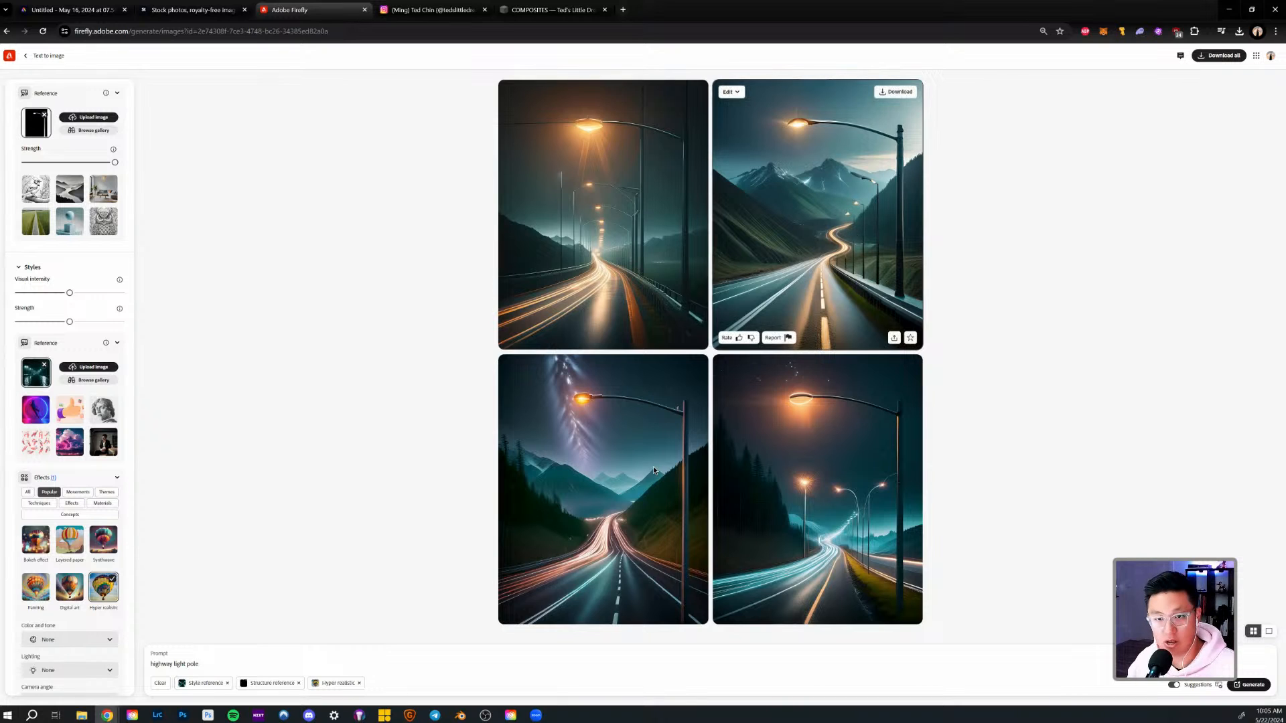
Replace the style reference with the Adobe Stock photo of a double street lamp at dusk and regenerate the images.
left_click_drag(1, 475, 36, 372)
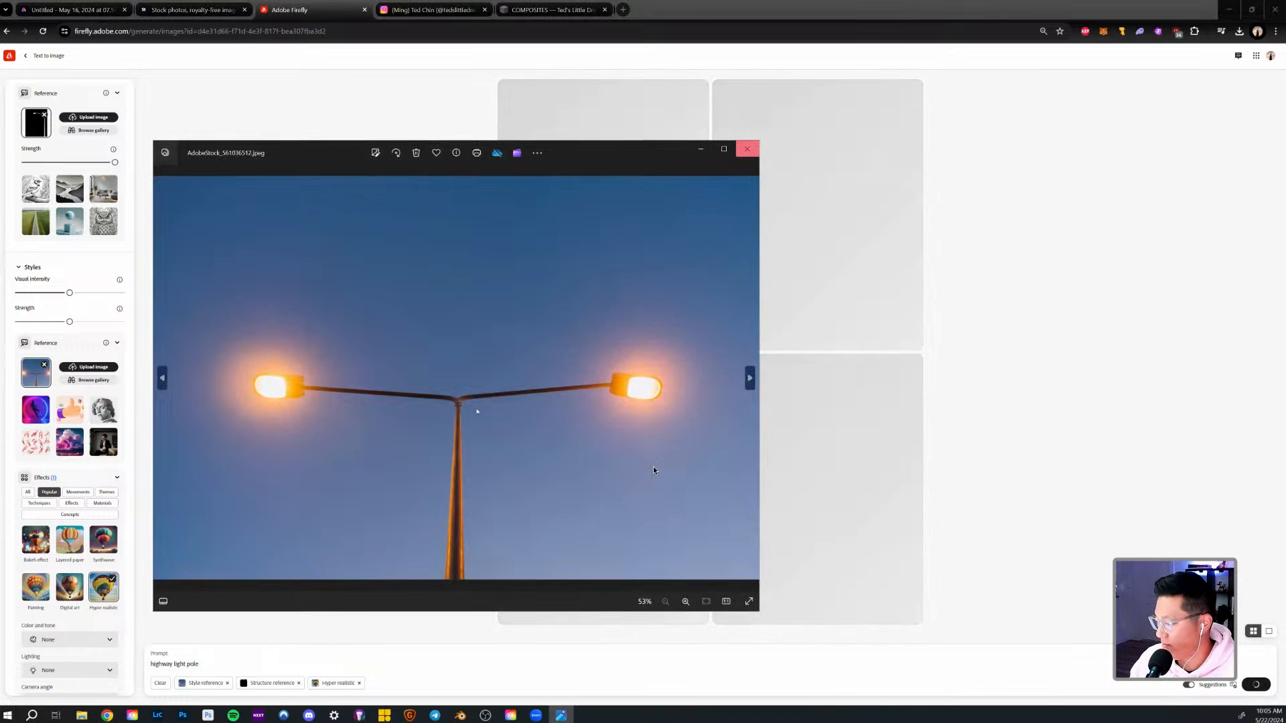
left_click(748, 149)
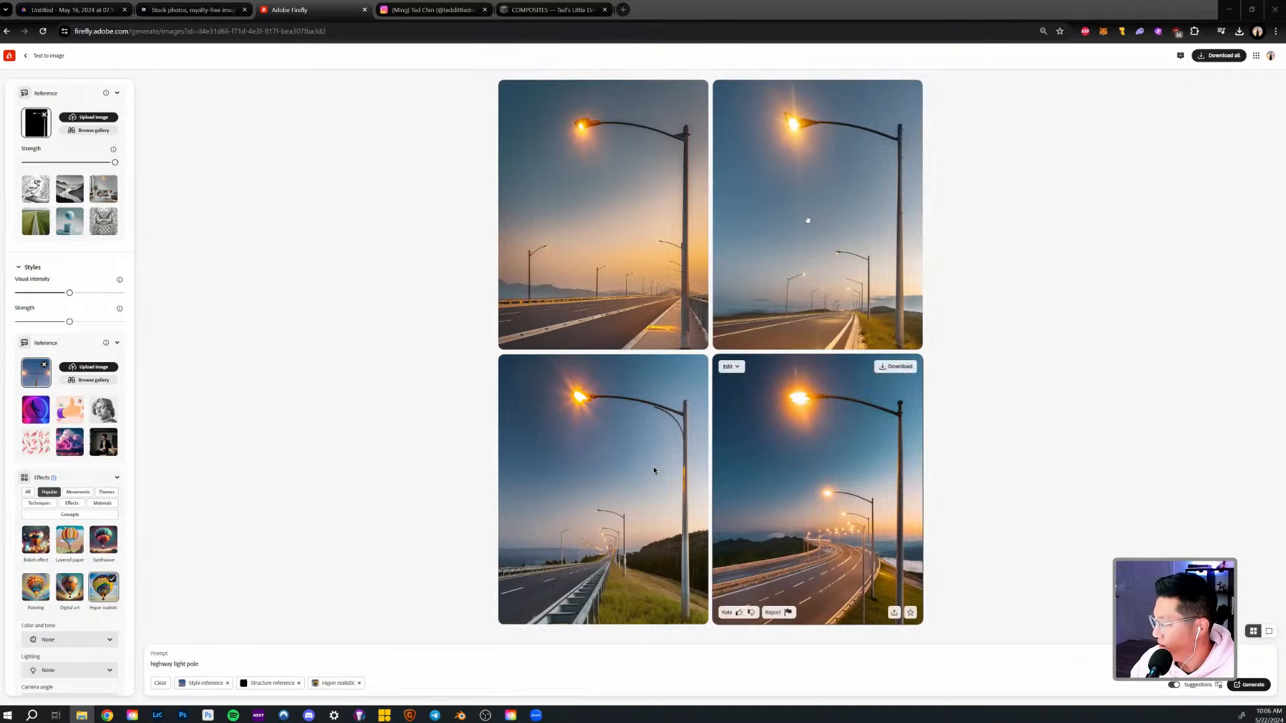
View the two upper results enlarged and save the first one as Firefly highway light pole 8784.jpg.
left_click(613, 200)
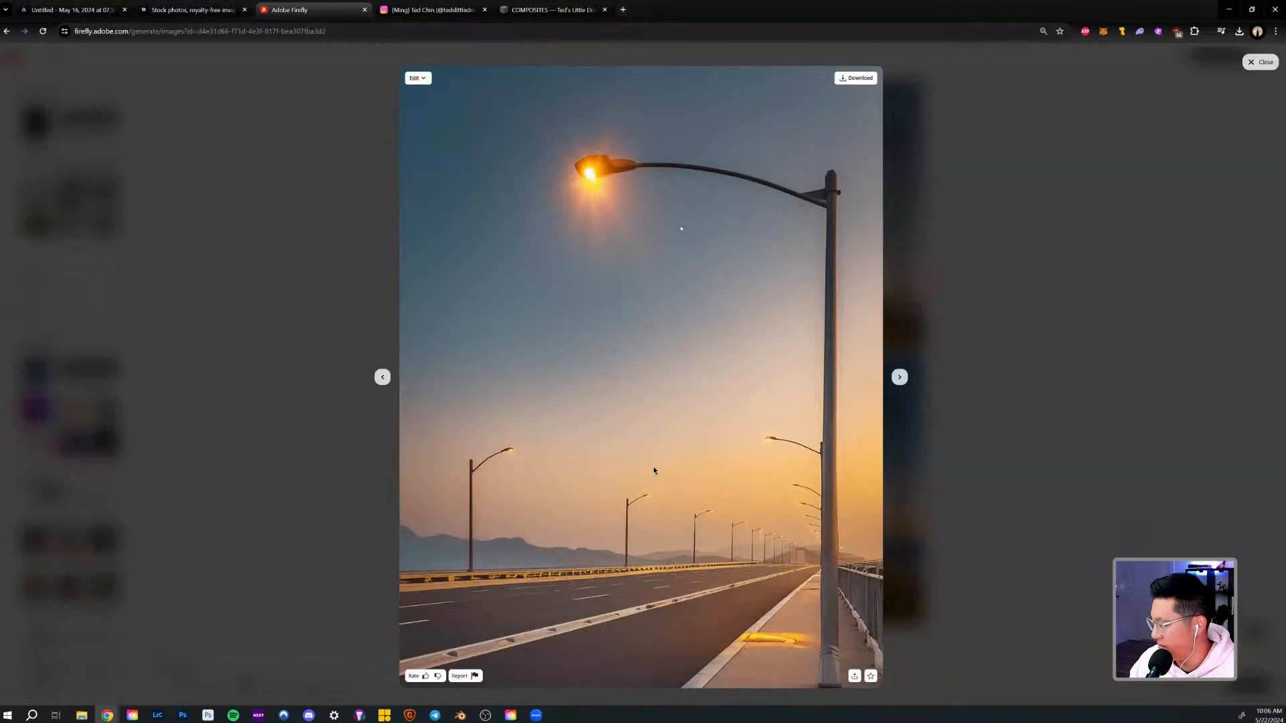
left_click(900, 378)
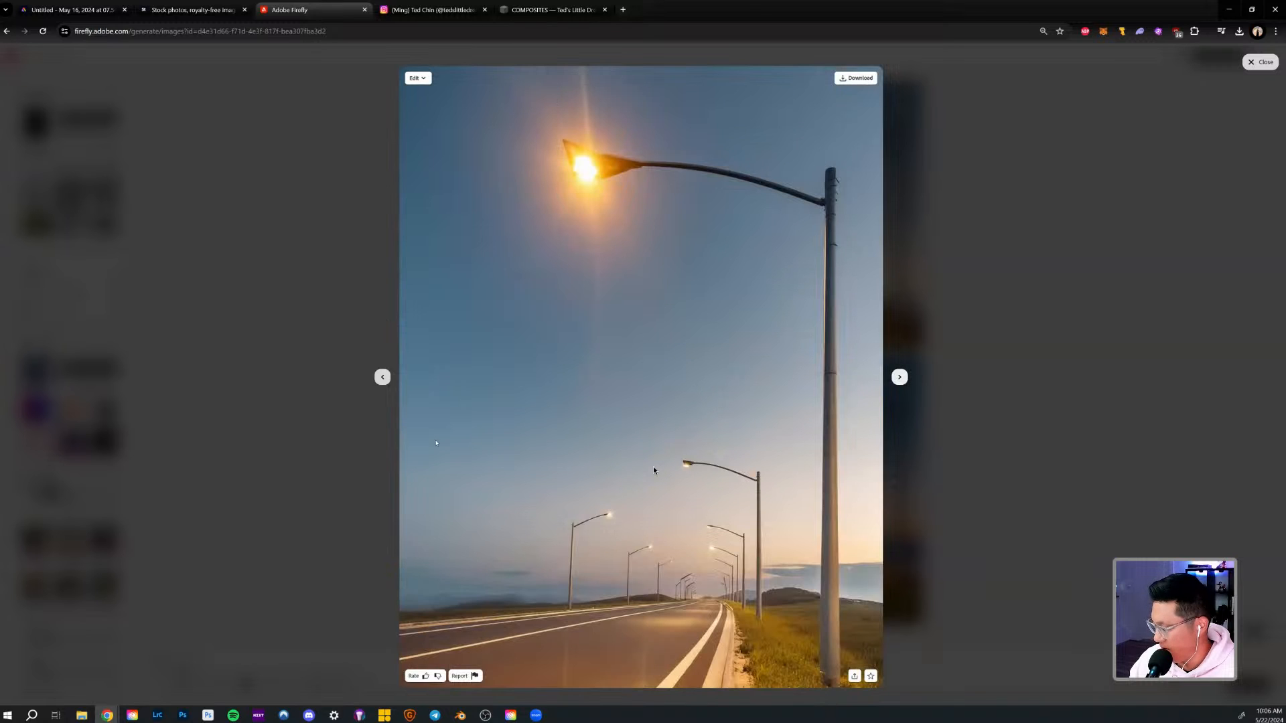
left_click(383, 378)
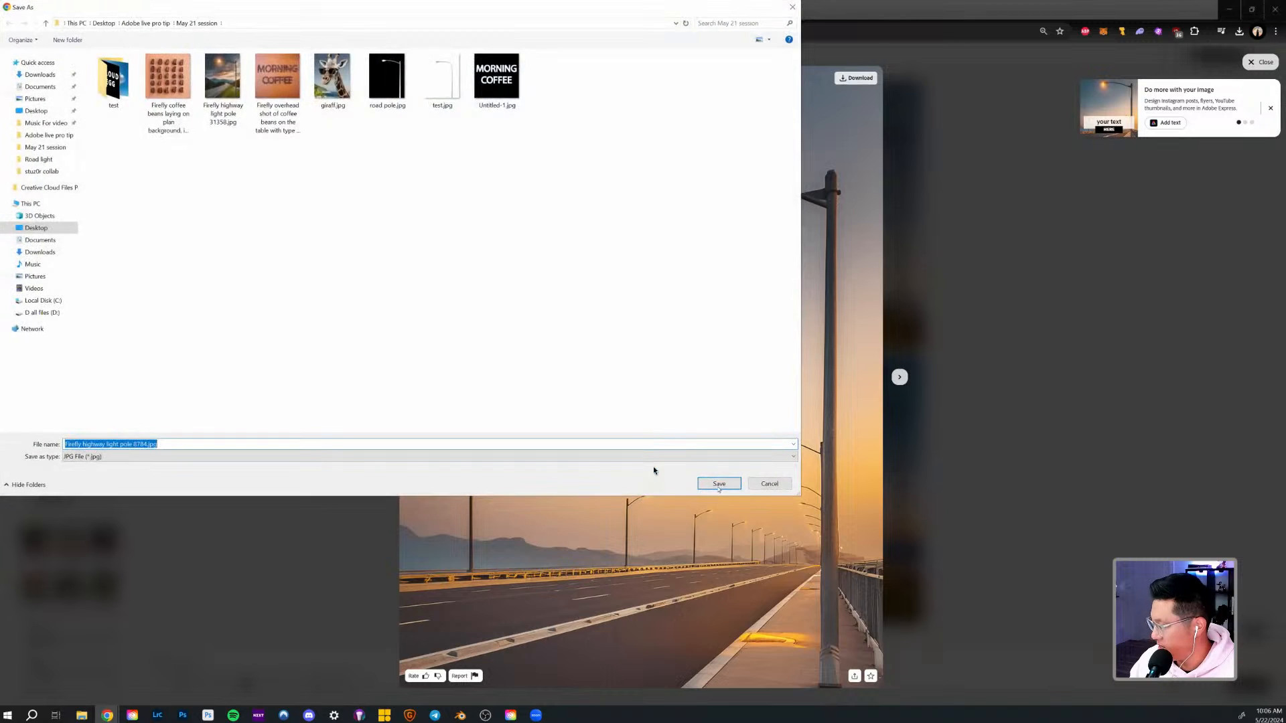
key("Return")
key("Escape")
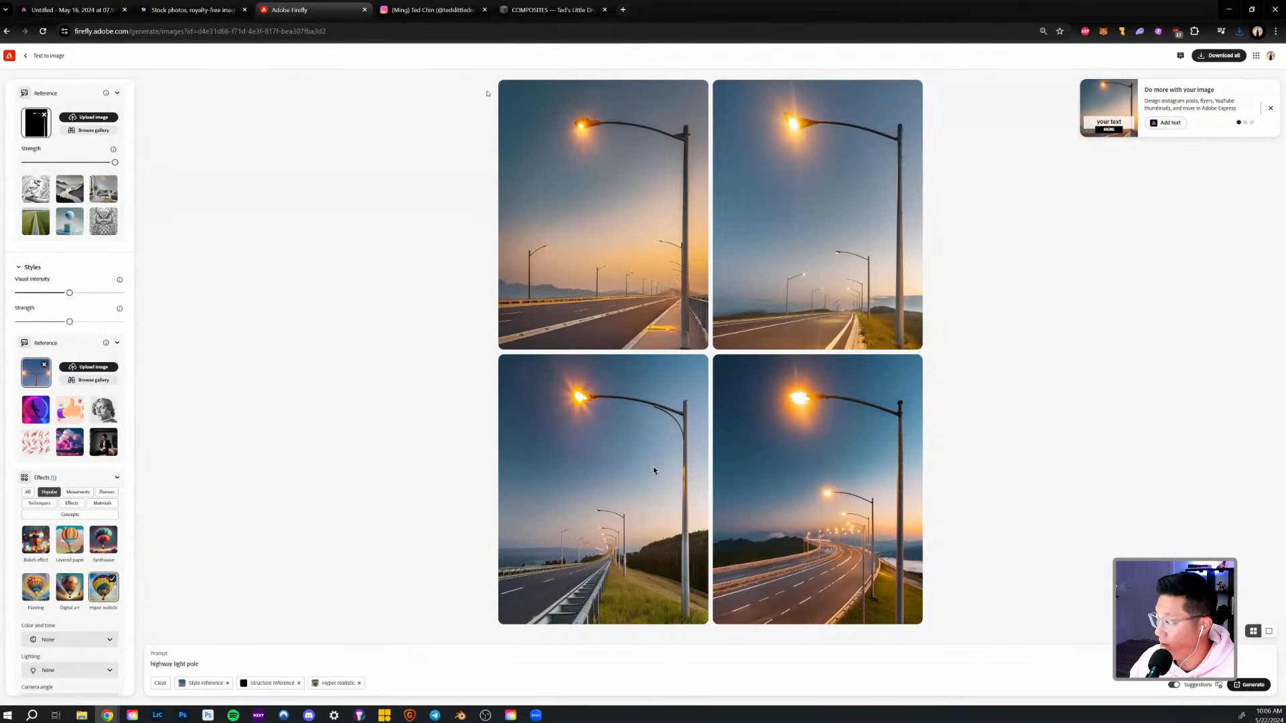
Use the first generated dusk highway image as the structure reference and regenerate the images.
left_click(516, 91)
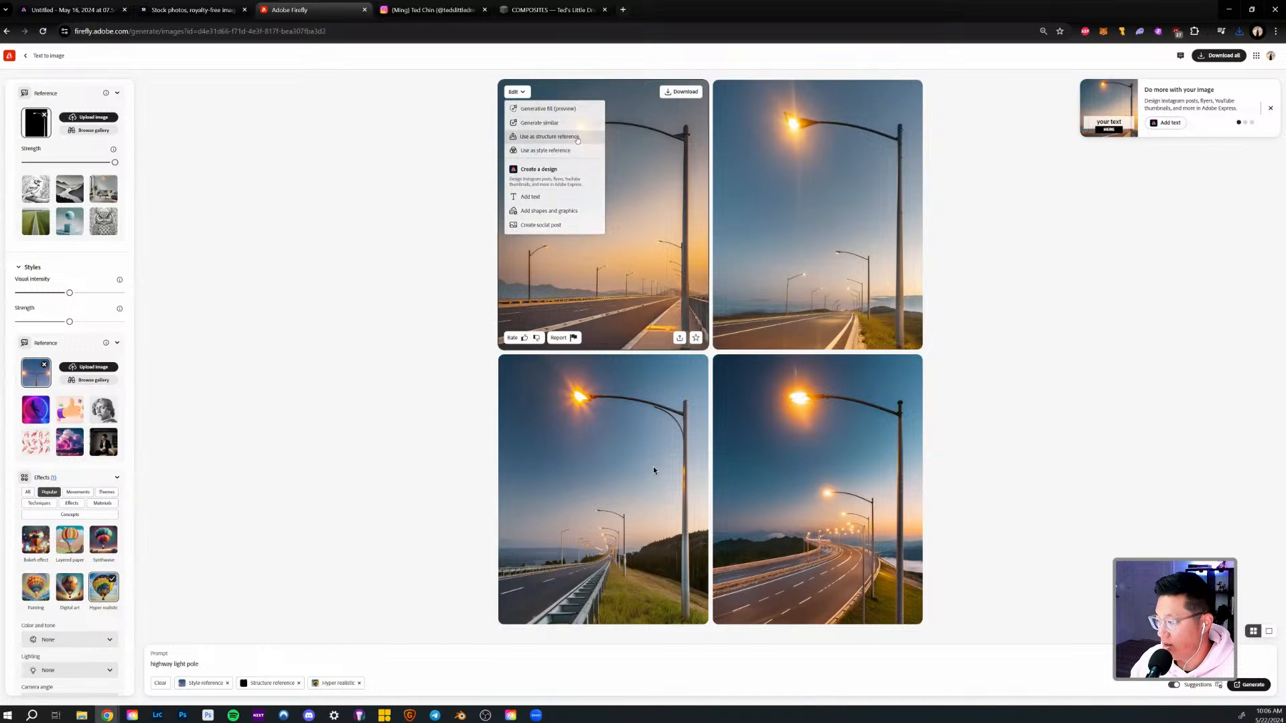
left_click(578, 138)
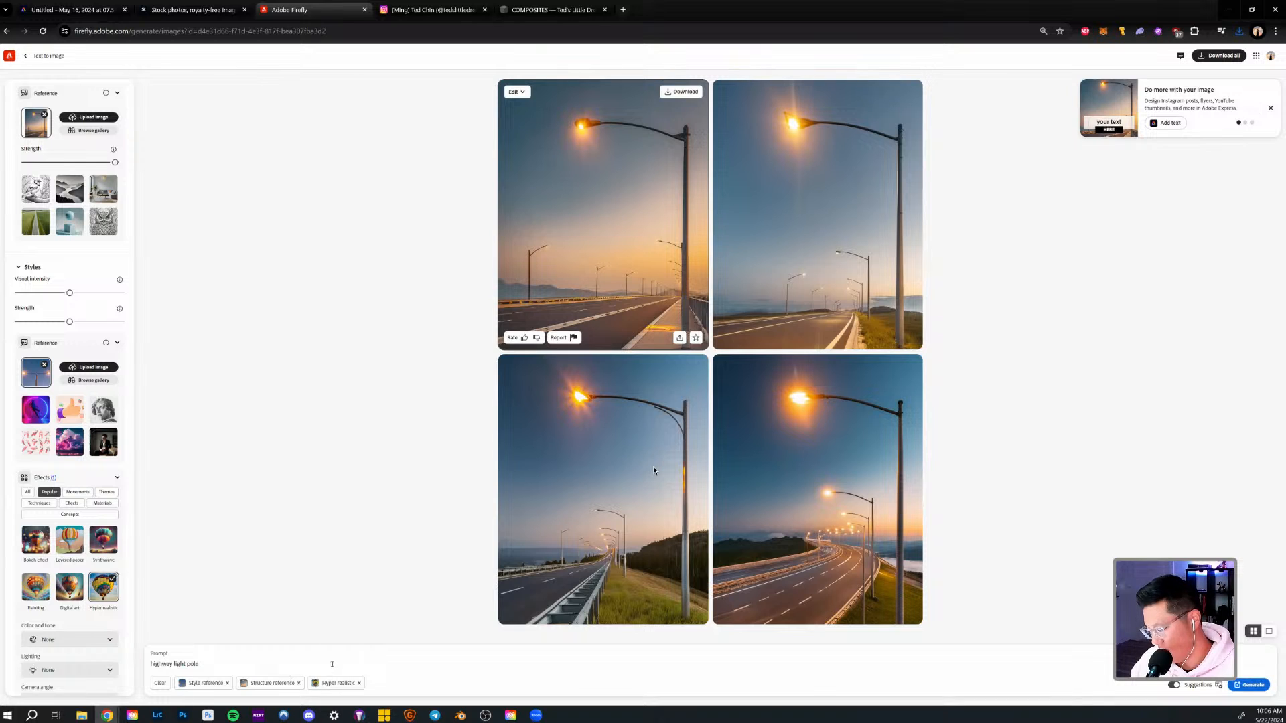
key("Return")
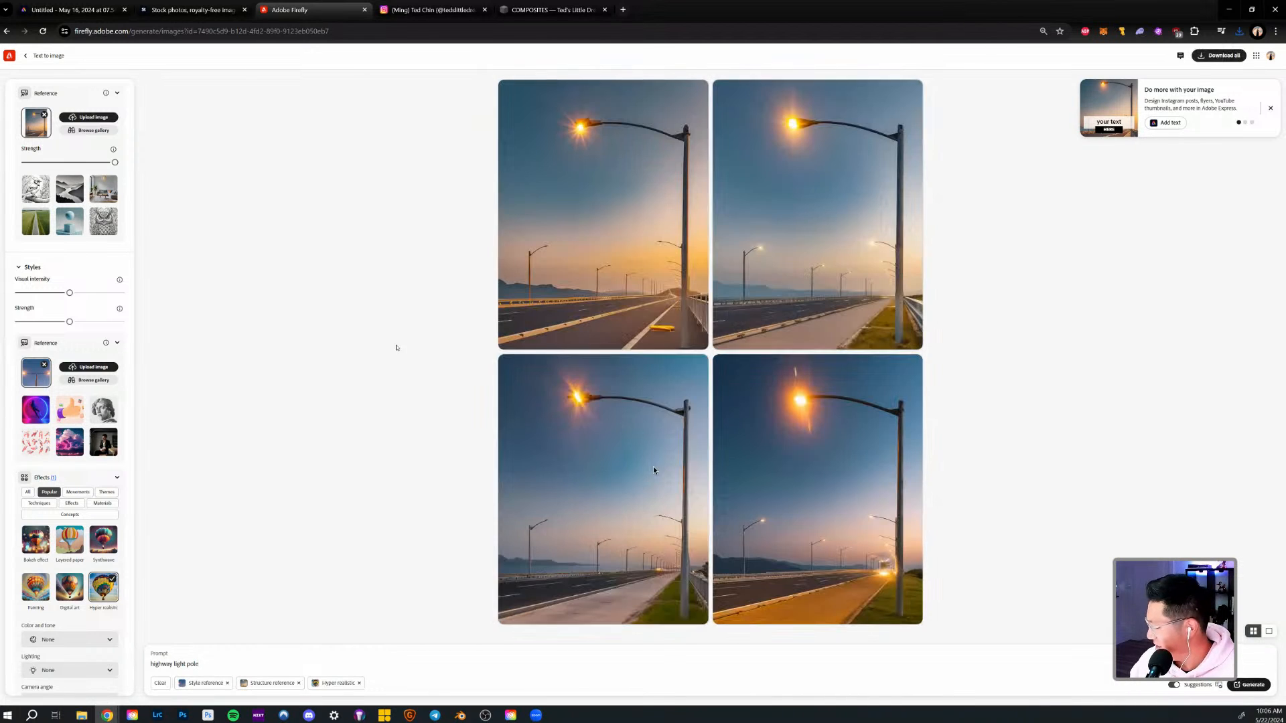
View the newly generated street lamp results enlarged one after another, starting with the first image.
mouse_move(676, 183)
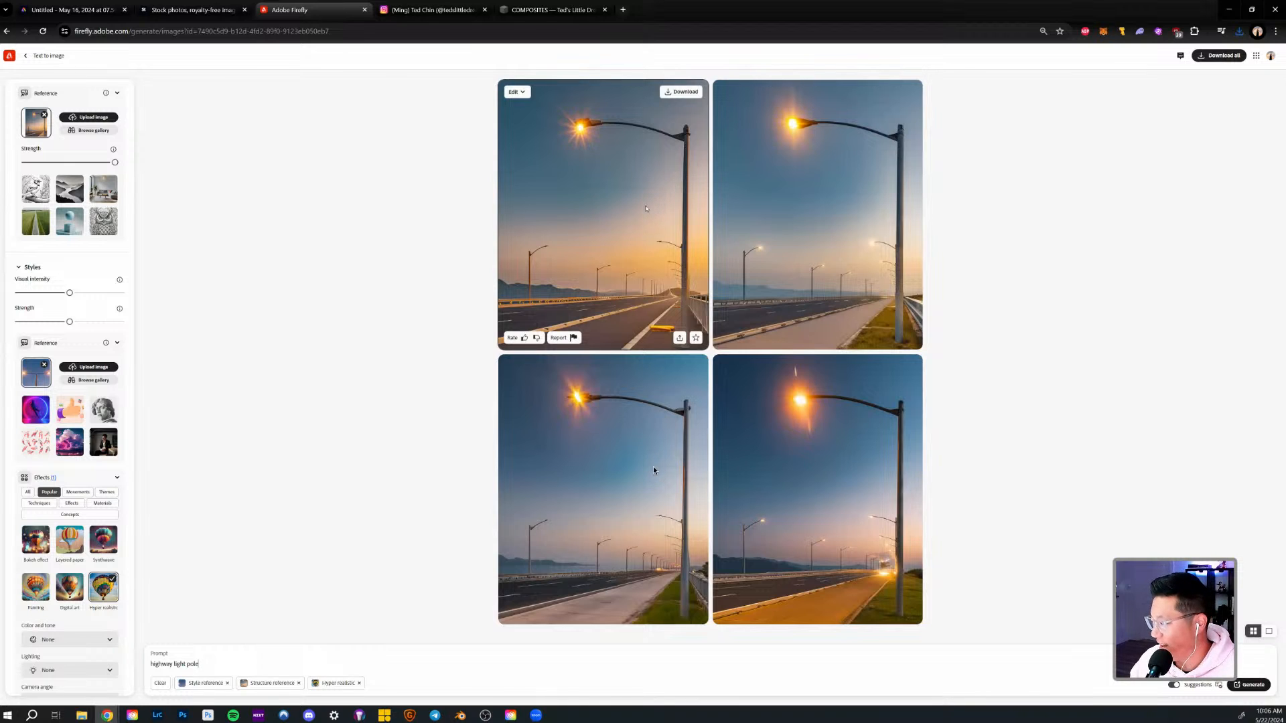
left_click(653, 210)
left_click(899, 379)
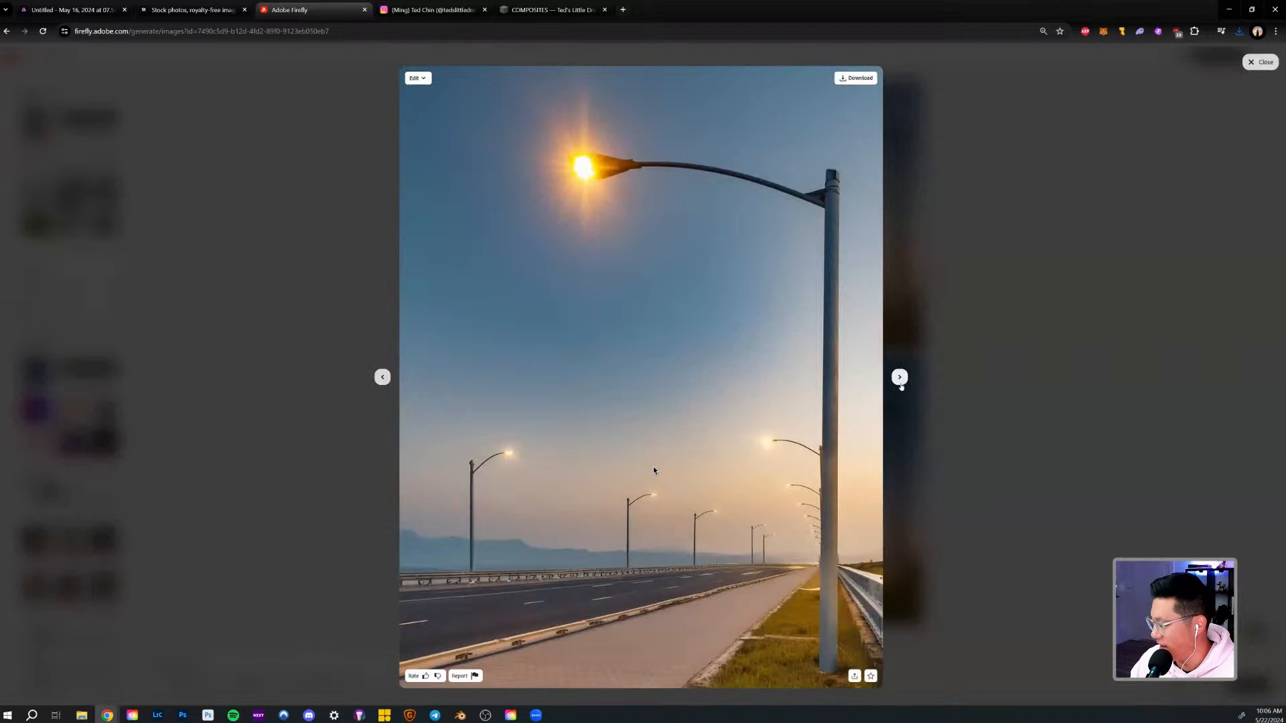
left_click(900, 384)
left_click(1016, 291)
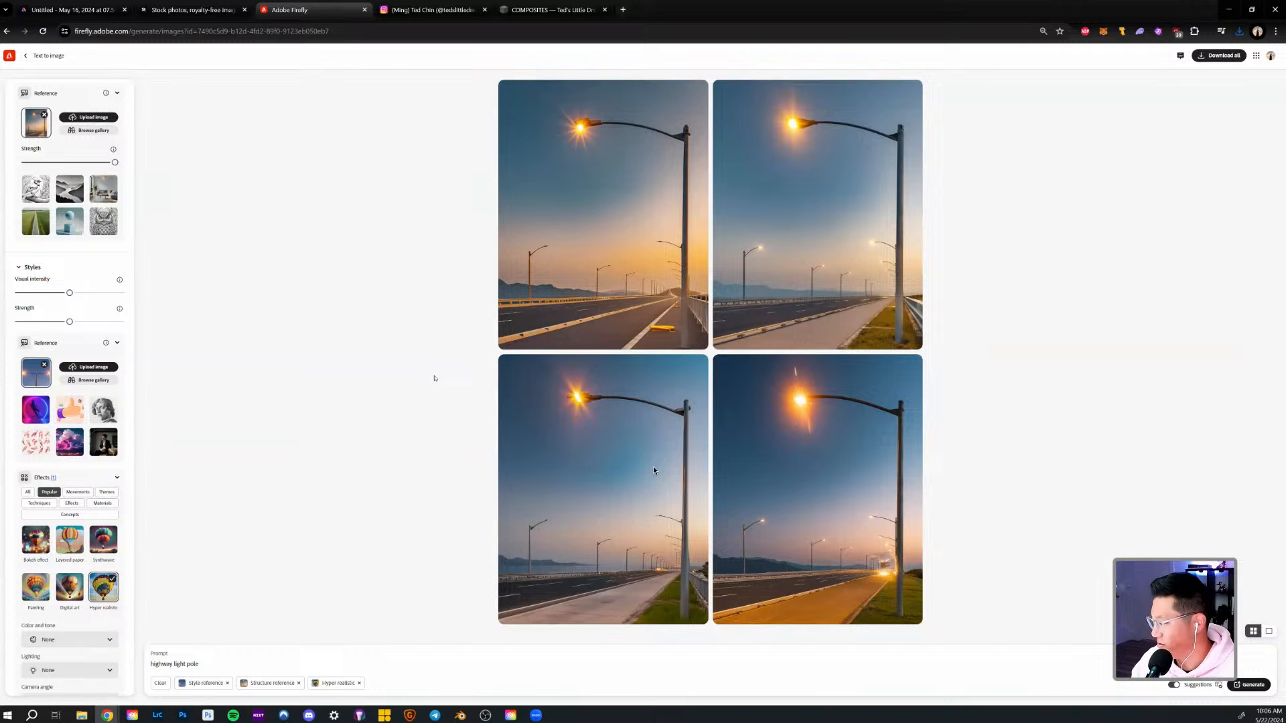
Preview the saved Firefly highway light pole 8784.jpg in the photo viewer and close it.
key("alt+Tab")
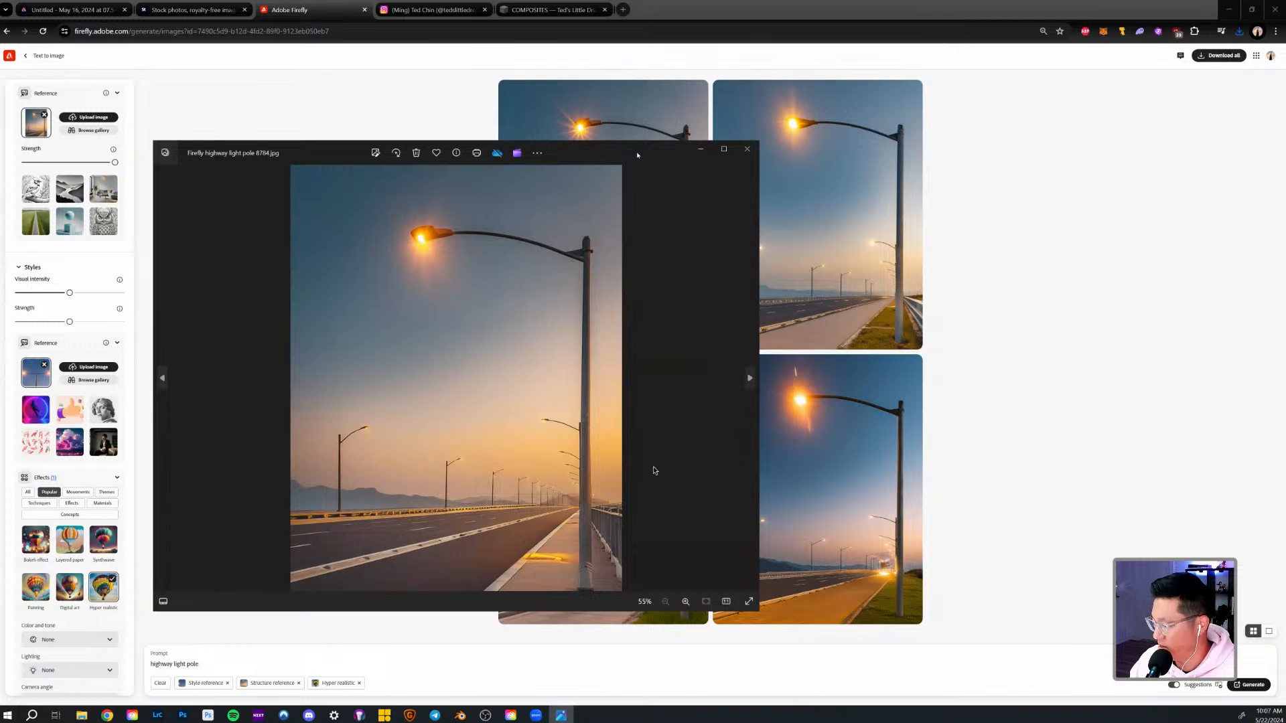
left_click(725, 142)
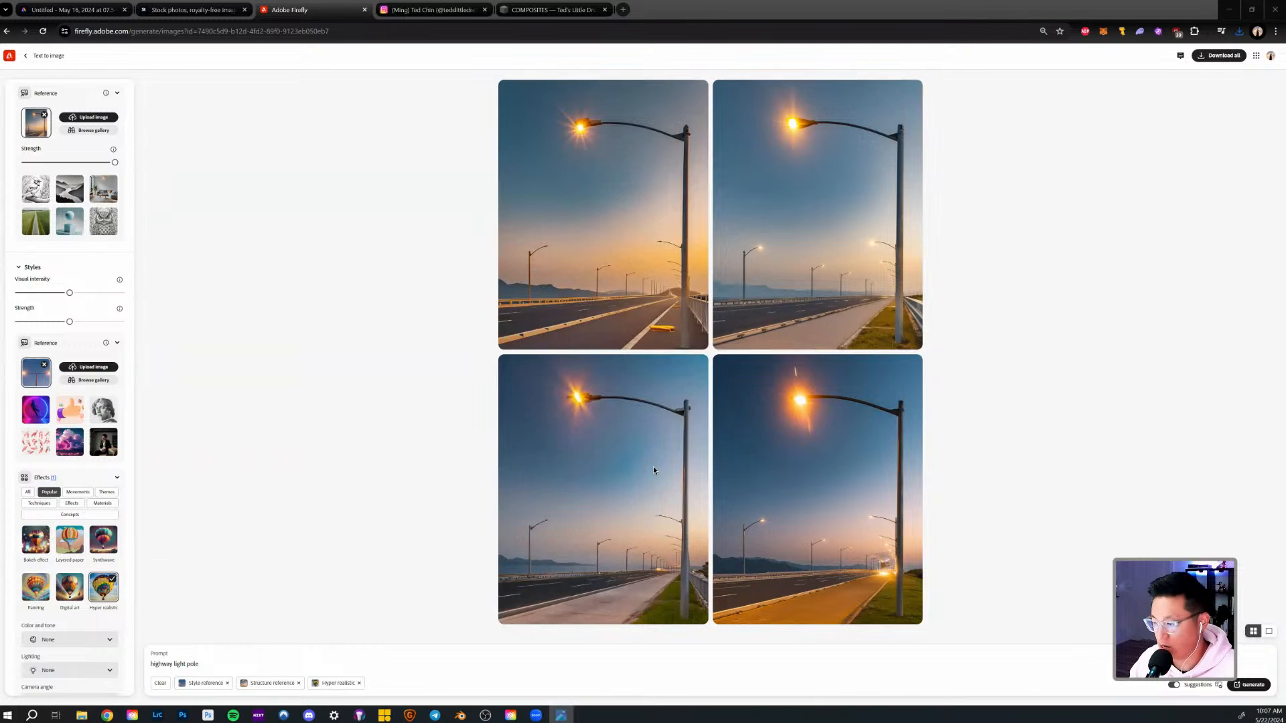
key("alt+F4")
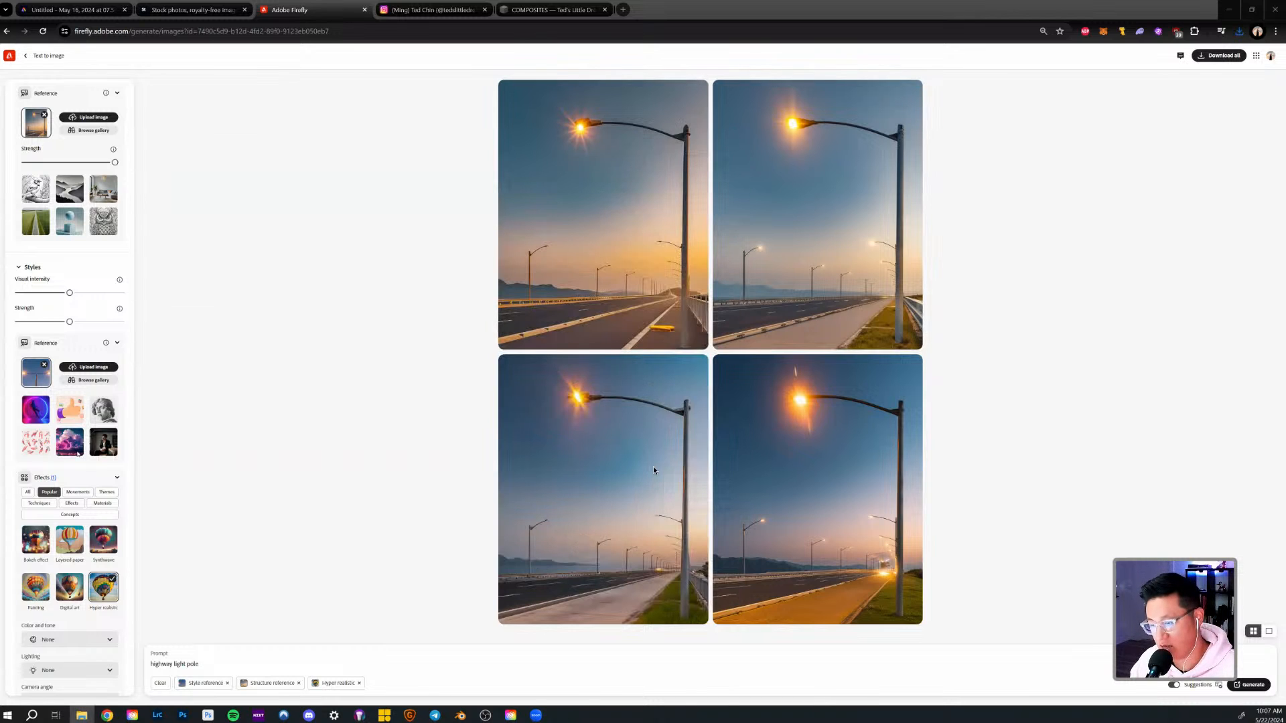
Replace the style reference with the saved sunset mountain highway image and regenerate the "highway light pole" images.
left_click_drag(77, 454, 38, 379)
left_click(238, 657)
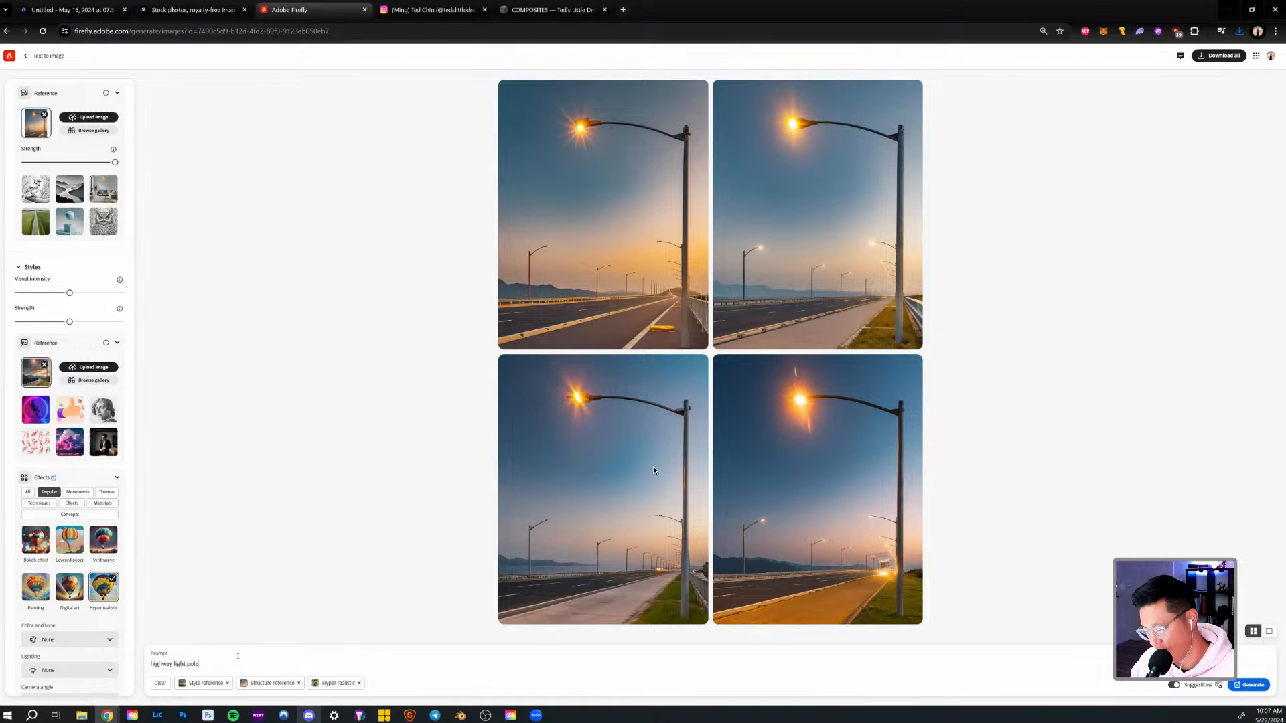
key("Return")
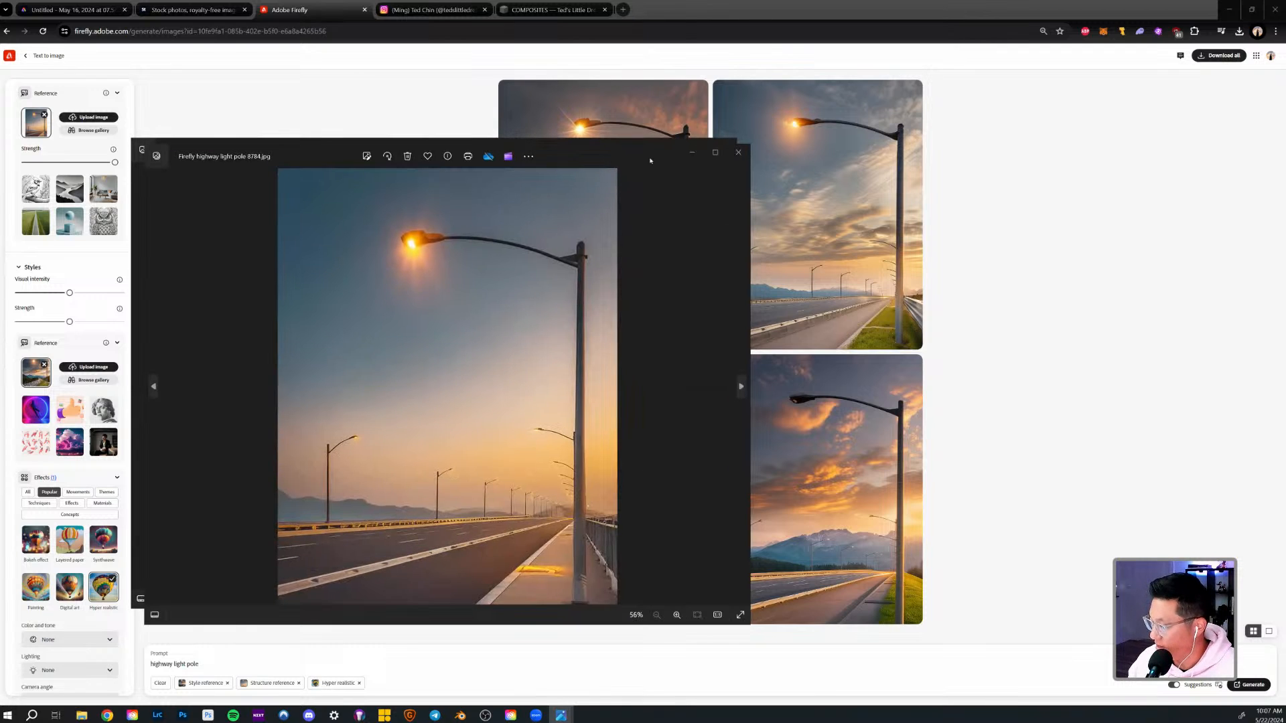
Compare the previews of the saved images Firefly highway light pole 8784.jpg and 31358.jpg, and close both.
left_click(739, 152)
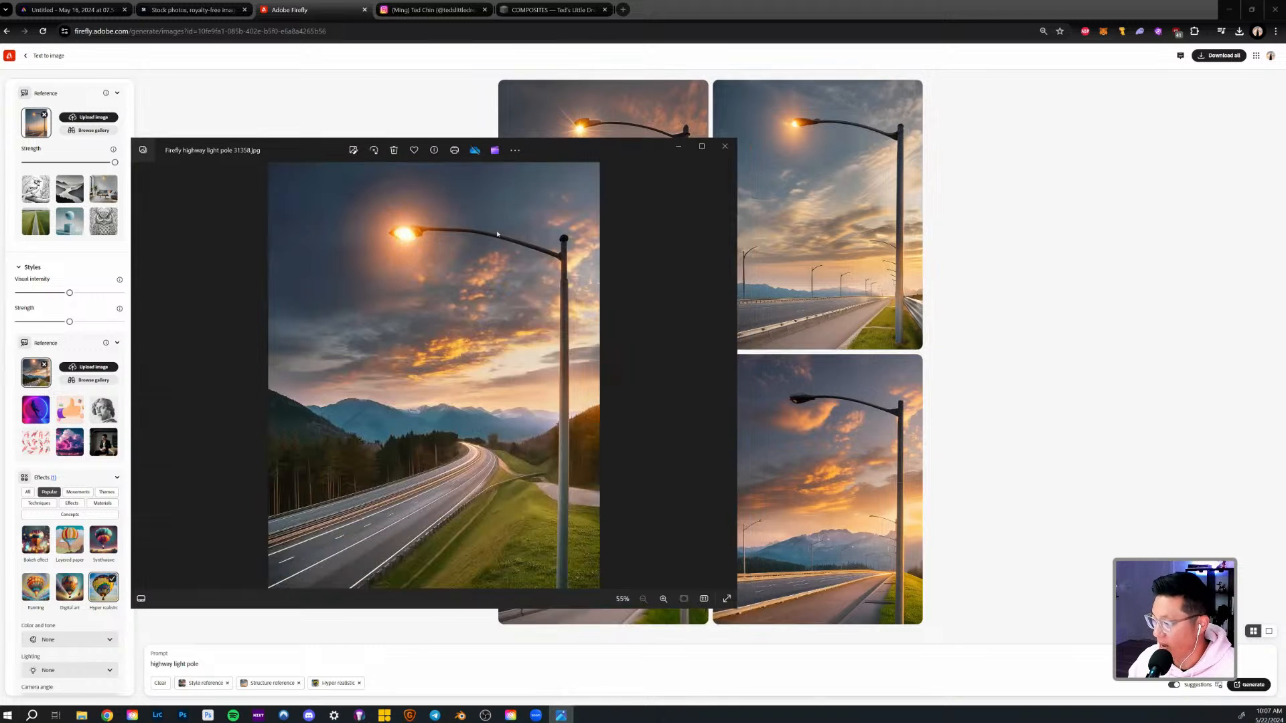
left_click(725, 146)
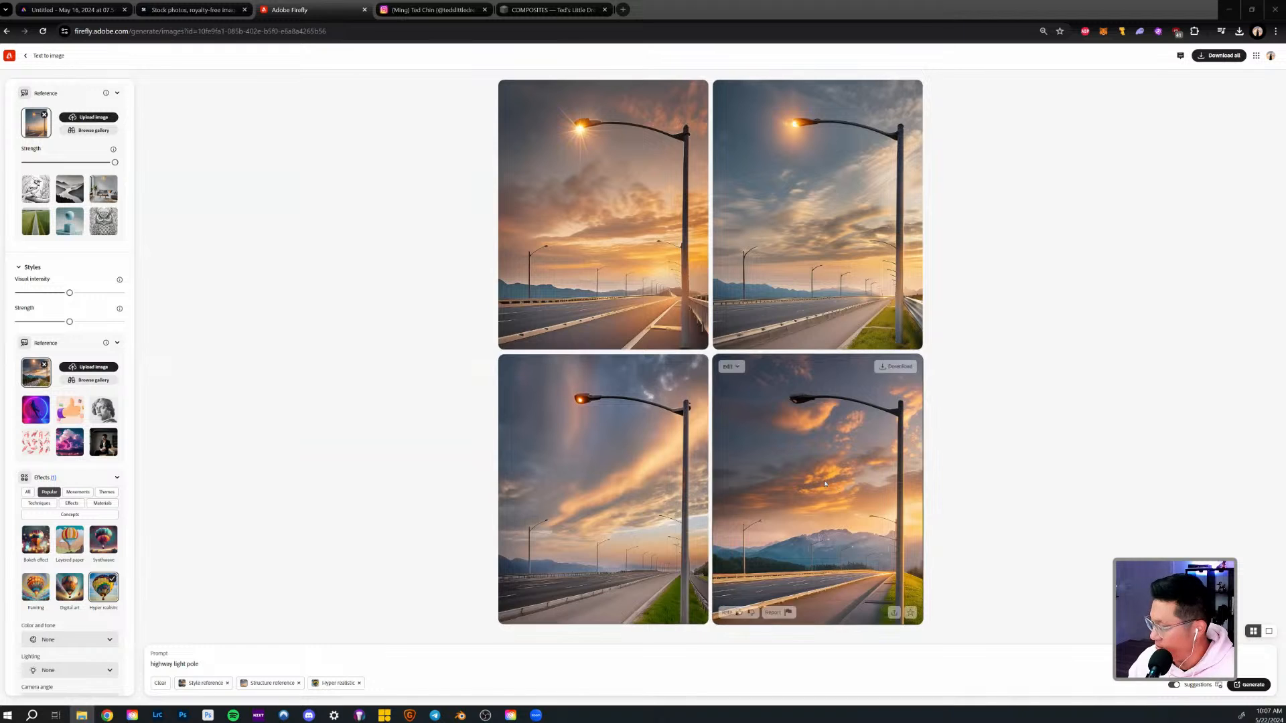
Browse the enlarged results and save the unlit lamp with orange clouds and mountains as Firefly highway light pole 31358 (1).jpg.
left_click(843, 379)
key("Left")
key("Left")
key("Left")
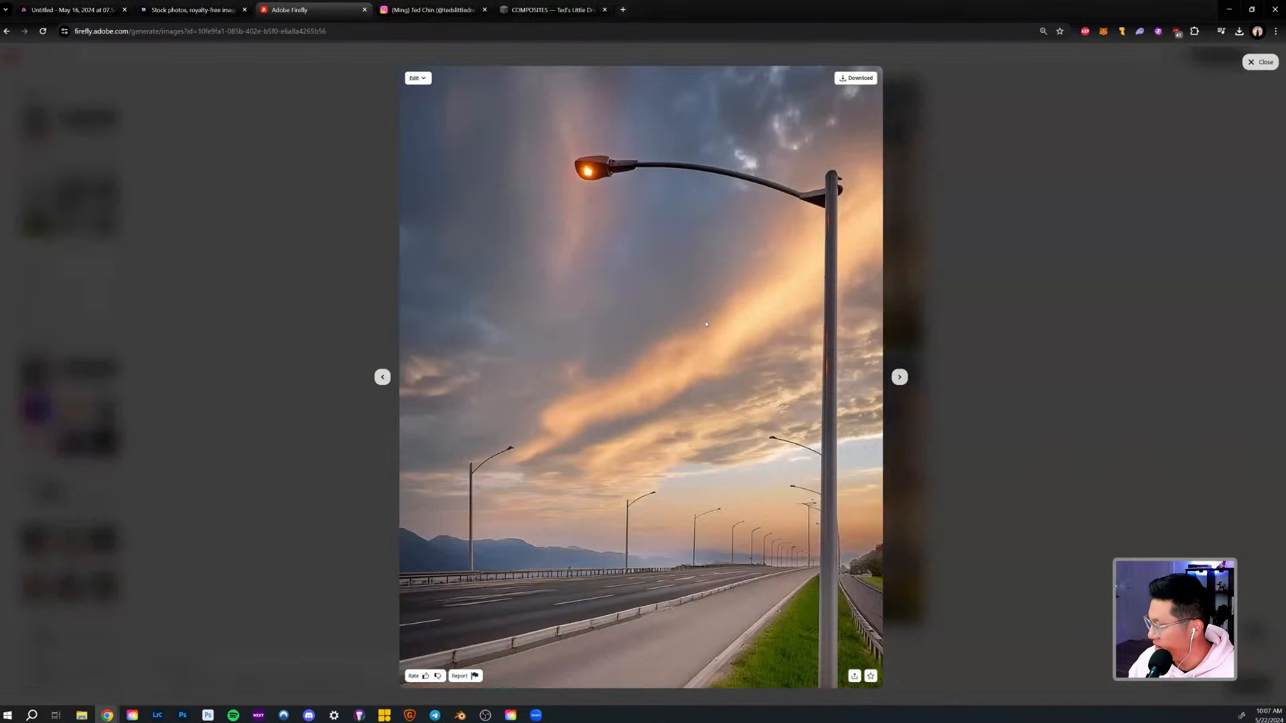
key("Right")
key("Right")
key("Right")
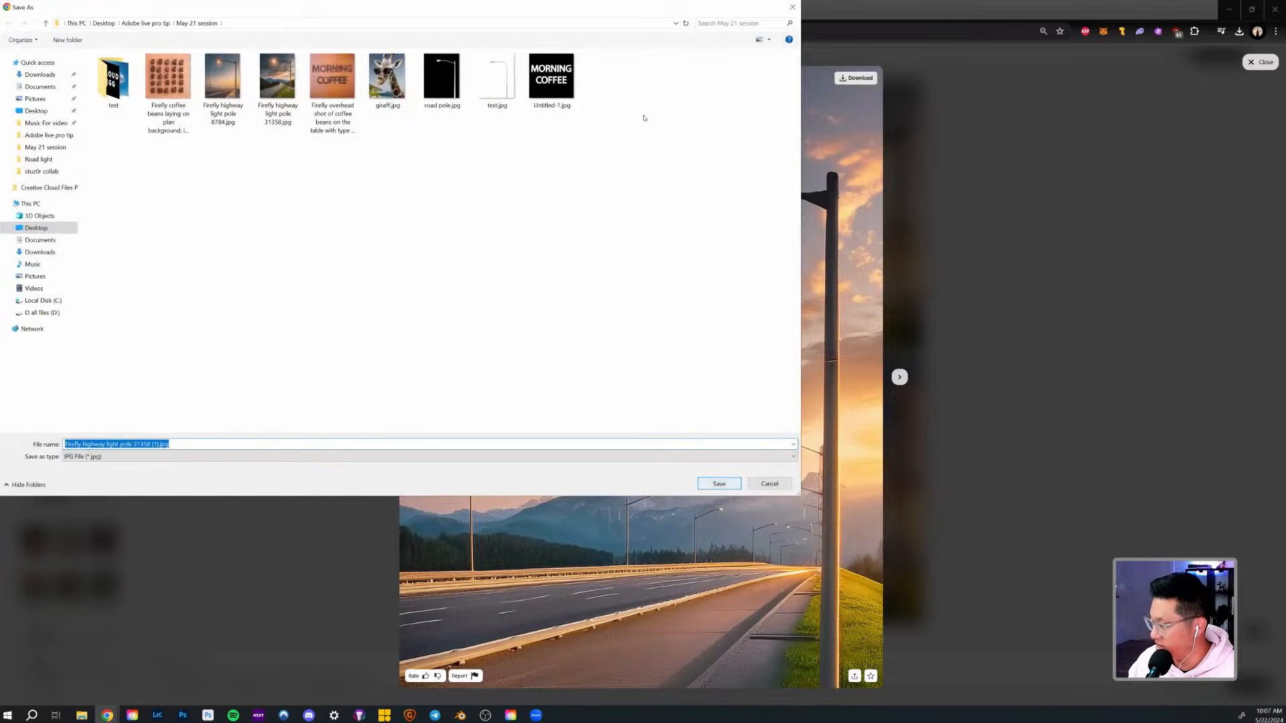
left_click(719, 481)
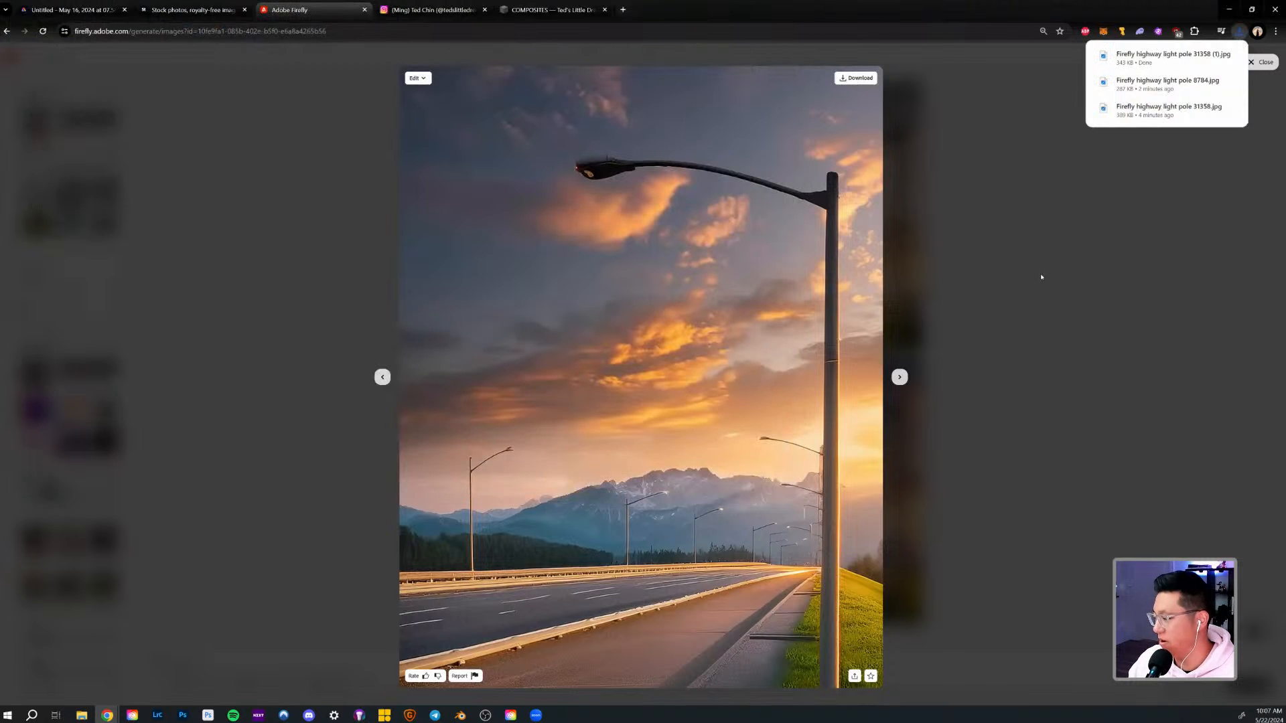
left_click(1004, 290)
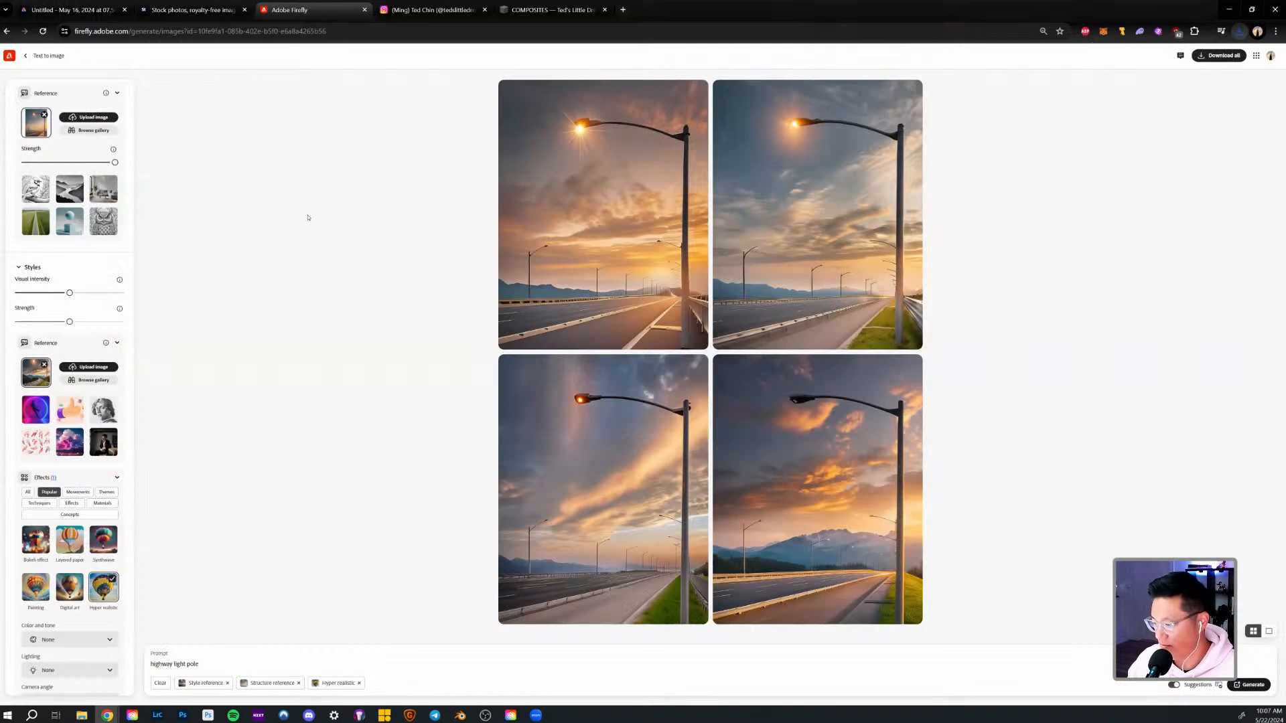
View the MORNING COFFEE text image, the coffee bean rows image and the coffee bean lettering image, and close each preview.
scroll(57, 363, "up", 3)
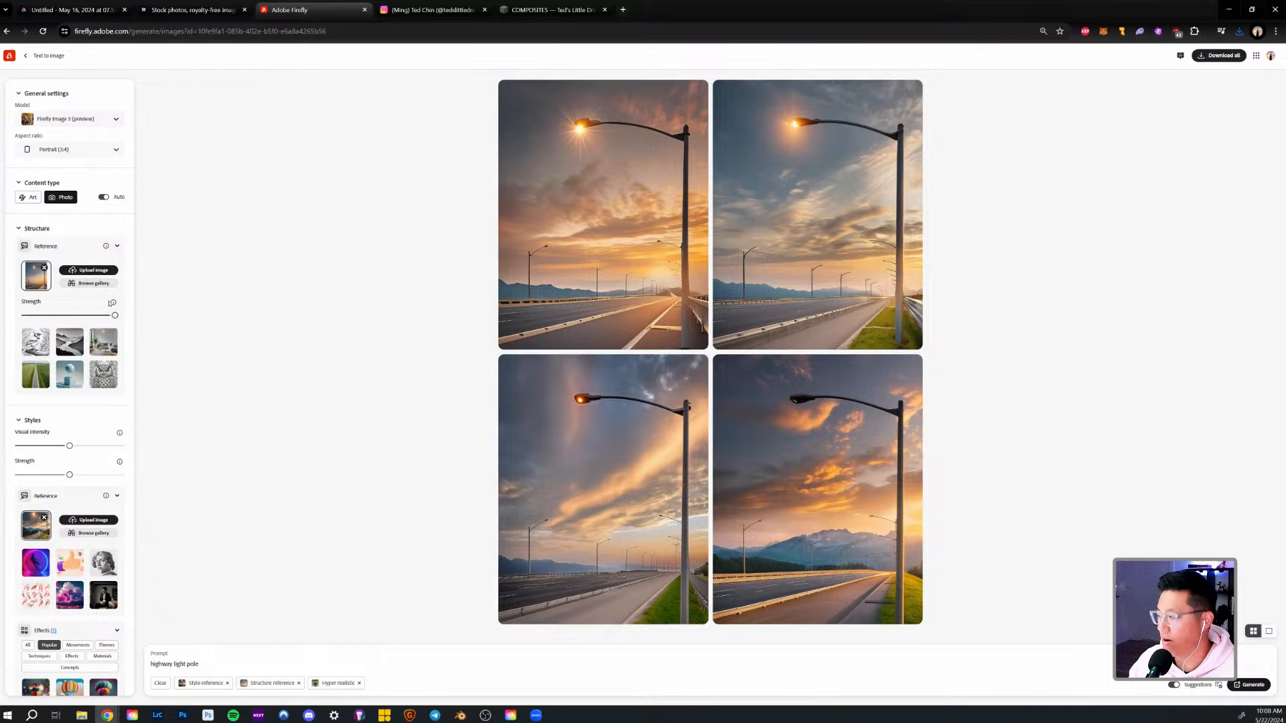
mouse_move(113, 300)
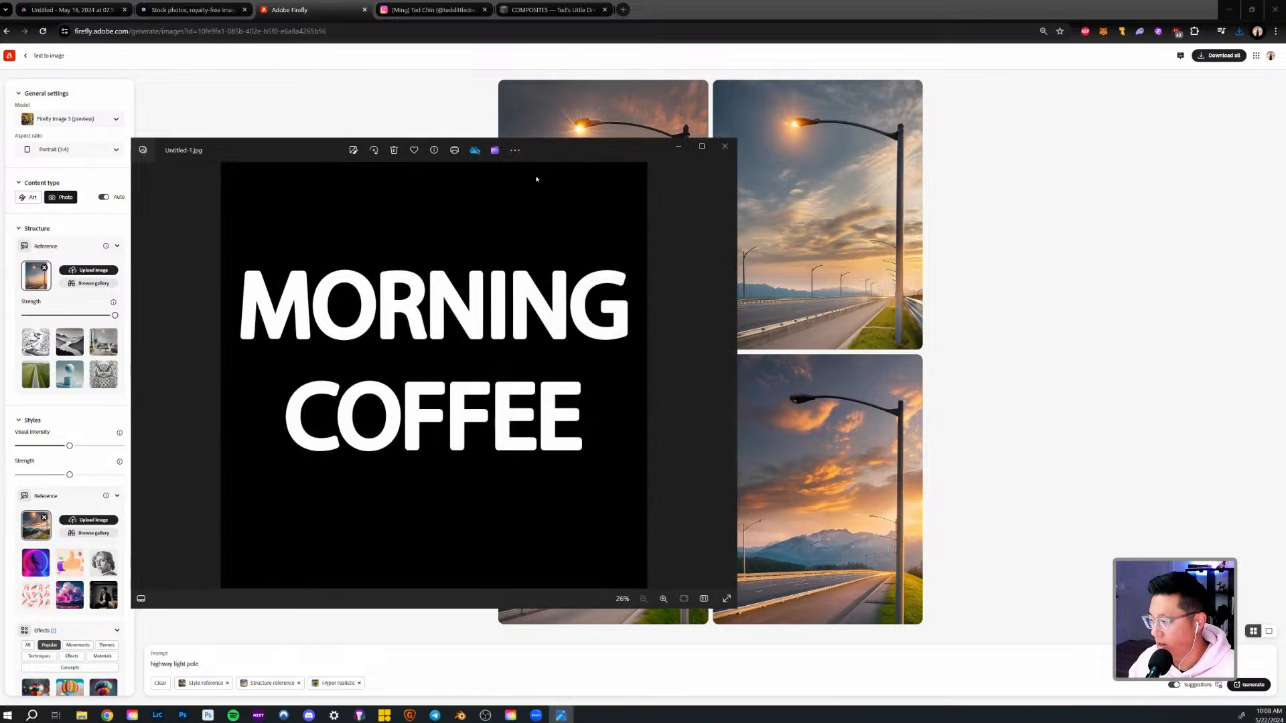
left_click_drag(588, 157, 946, 131)
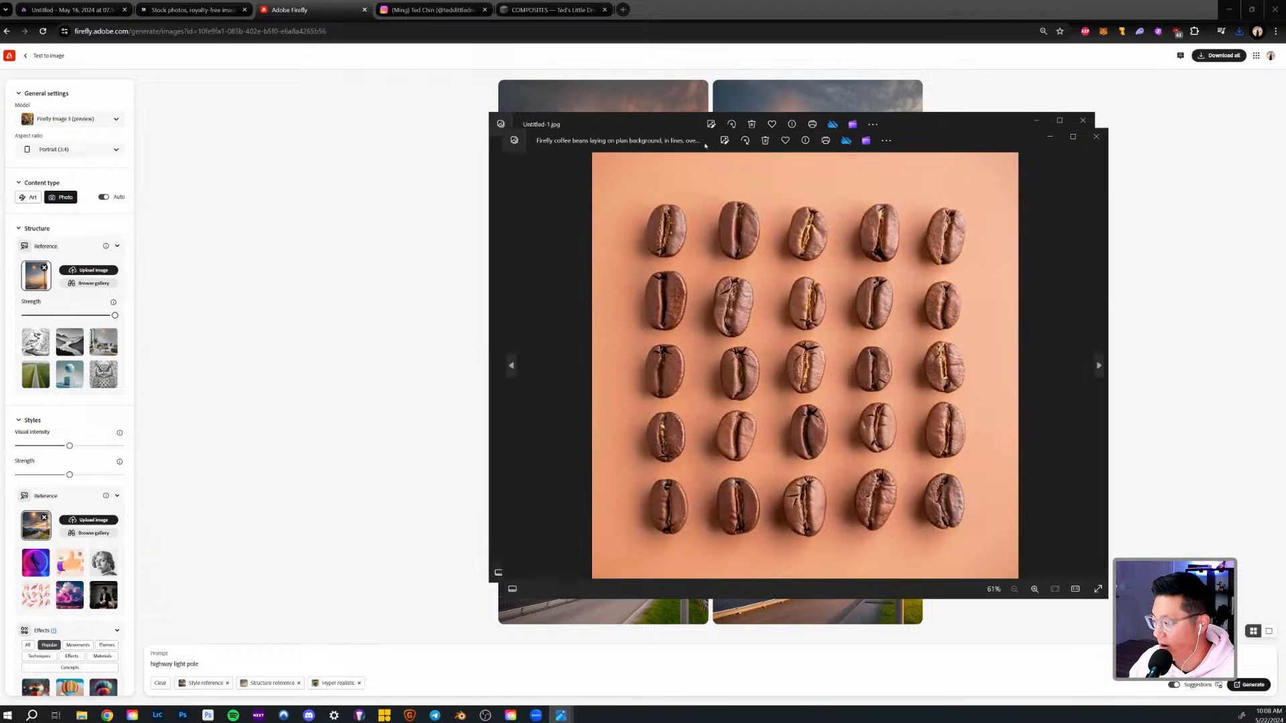
left_click_drag(703, 139, 422, 129)
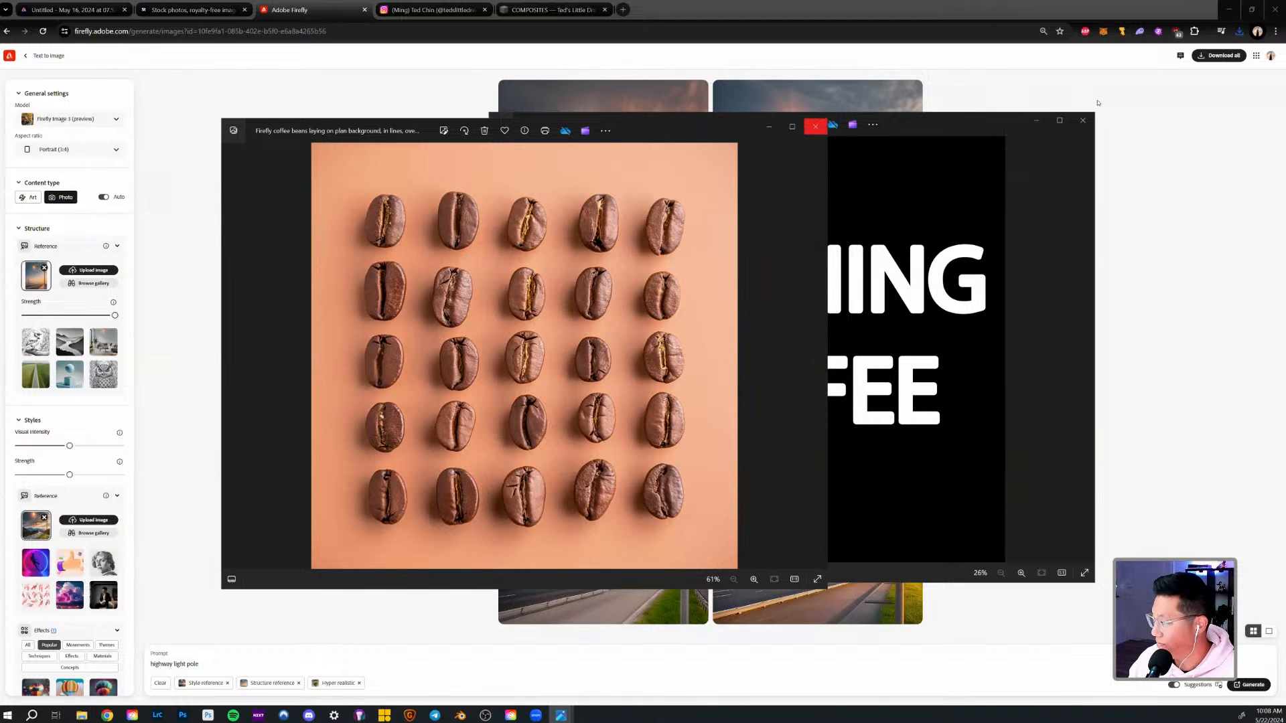
left_click(816, 126)
left_click(1083, 120)
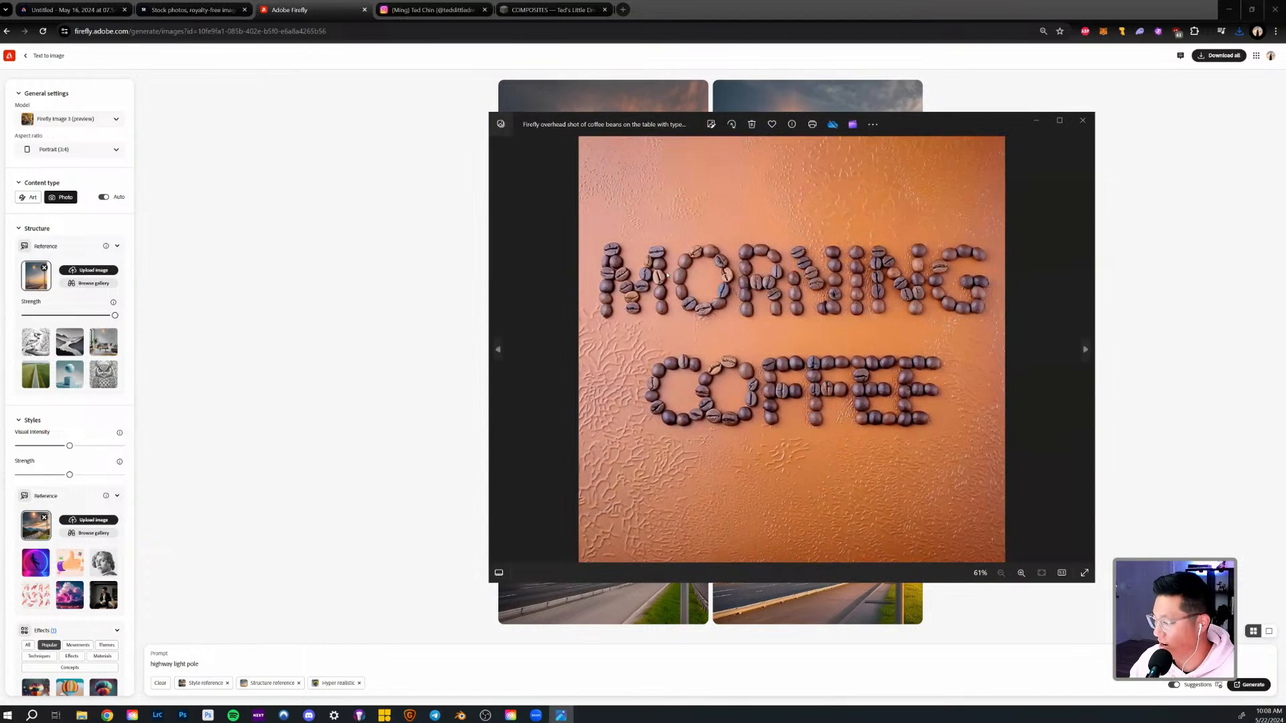
left_click_drag(683, 128, 393, 107)
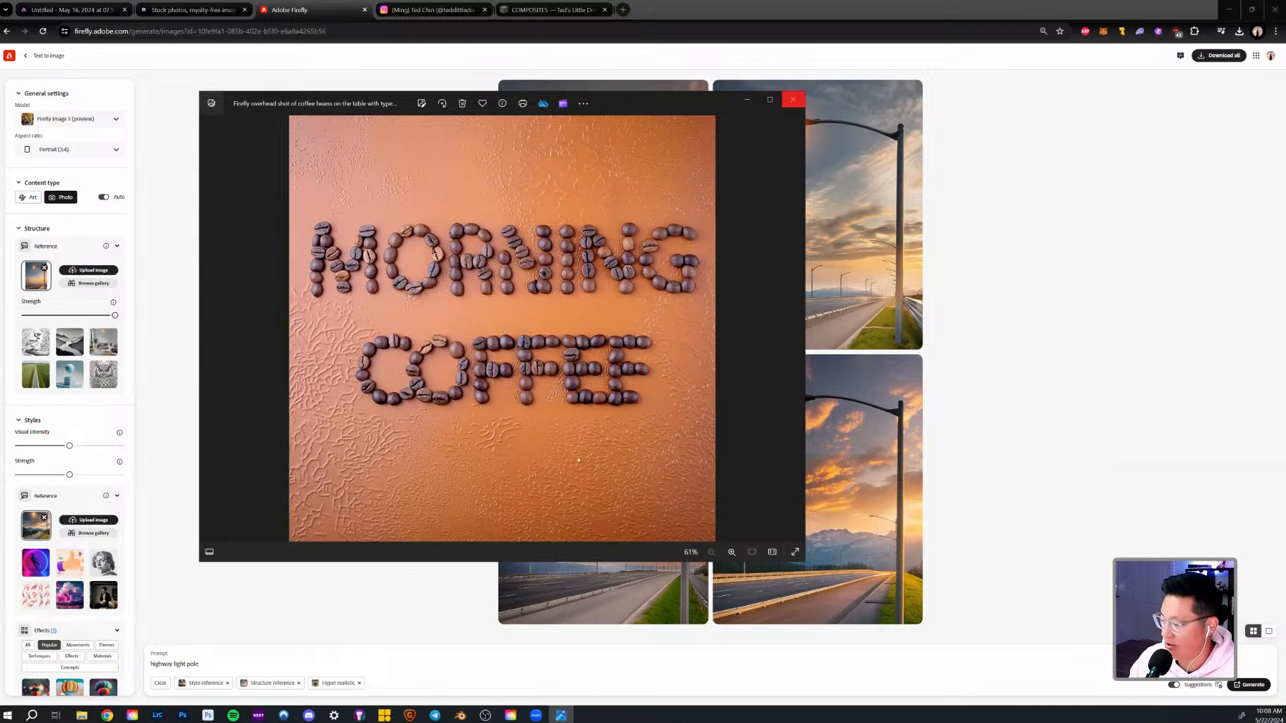
left_click(793, 100)
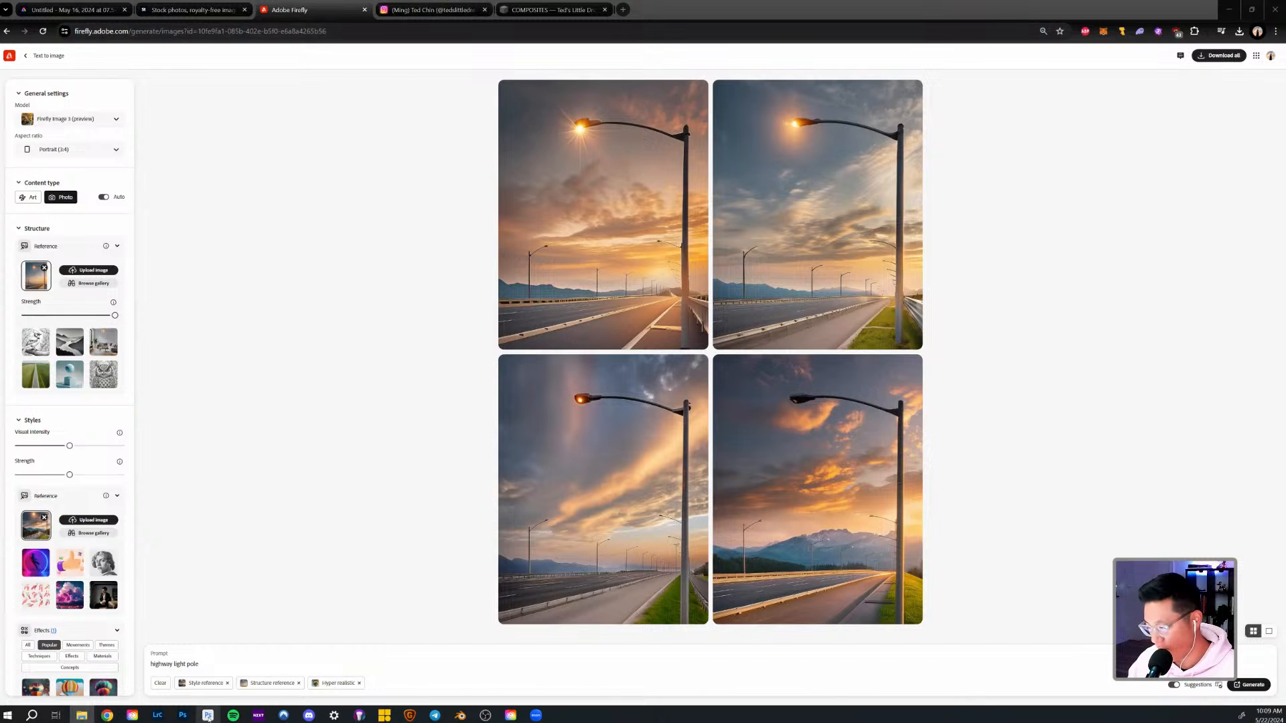
Switch to Photoshop (Beta), view the beta apps list in Creative Cloud Desktop, and close Creative Cloud Desktop.
mouse_move(209, 717)
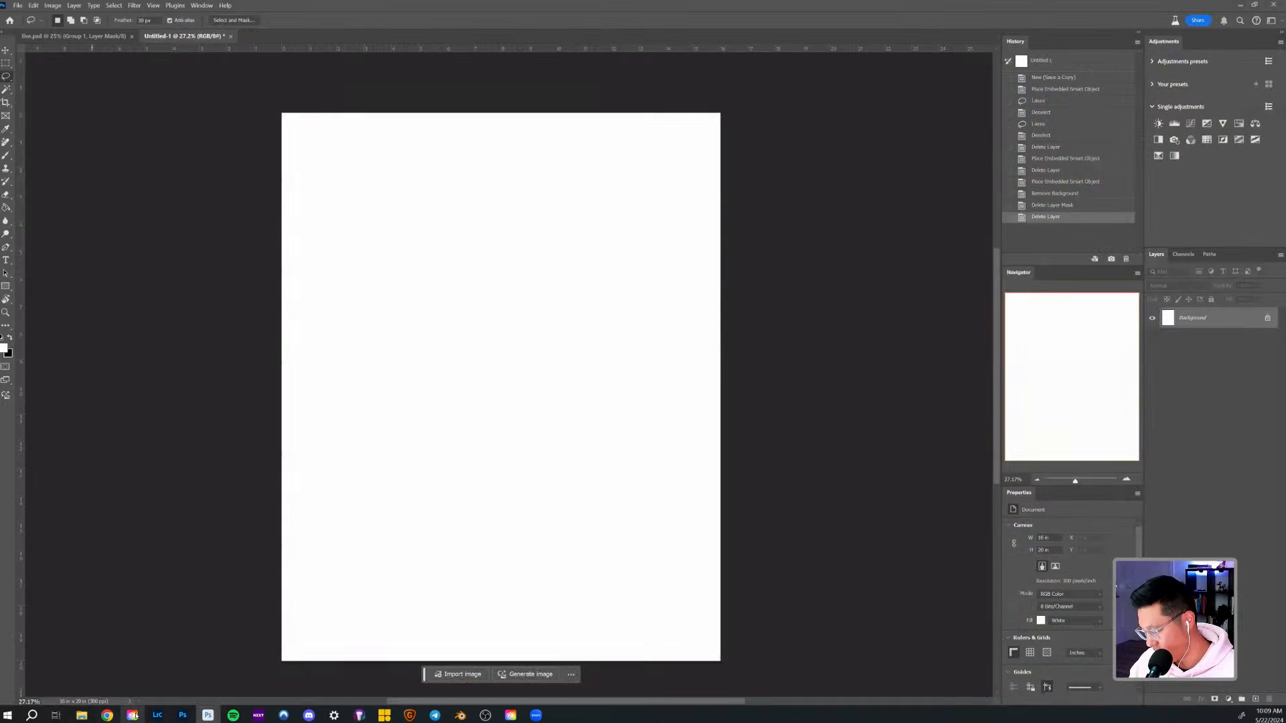
left_click(132, 715)
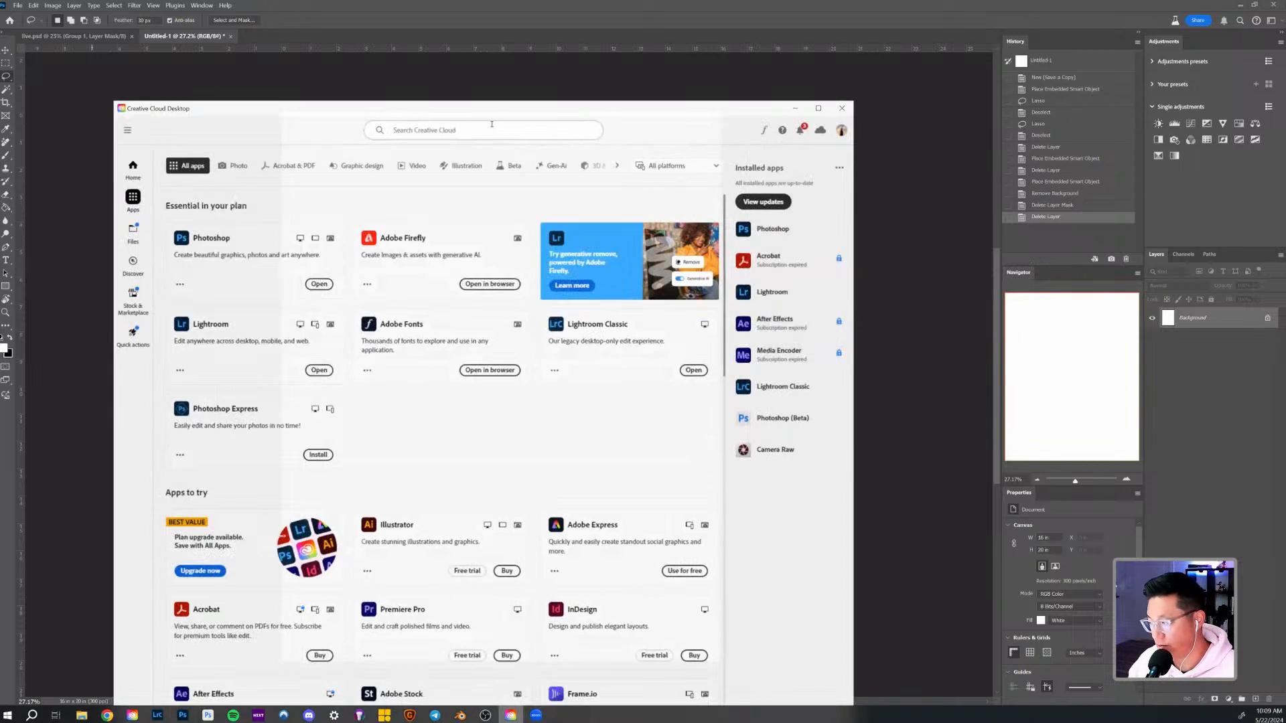
left_click_drag(508, 108, 499, 60)
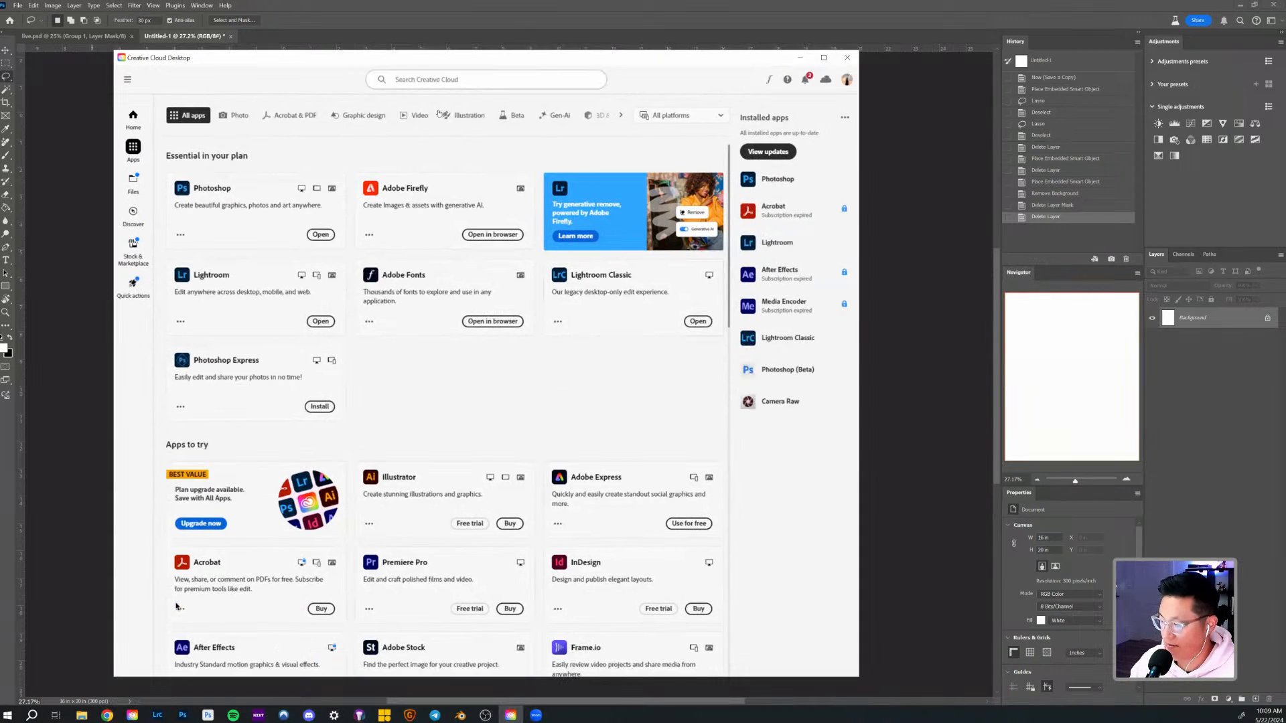
left_click(515, 116)
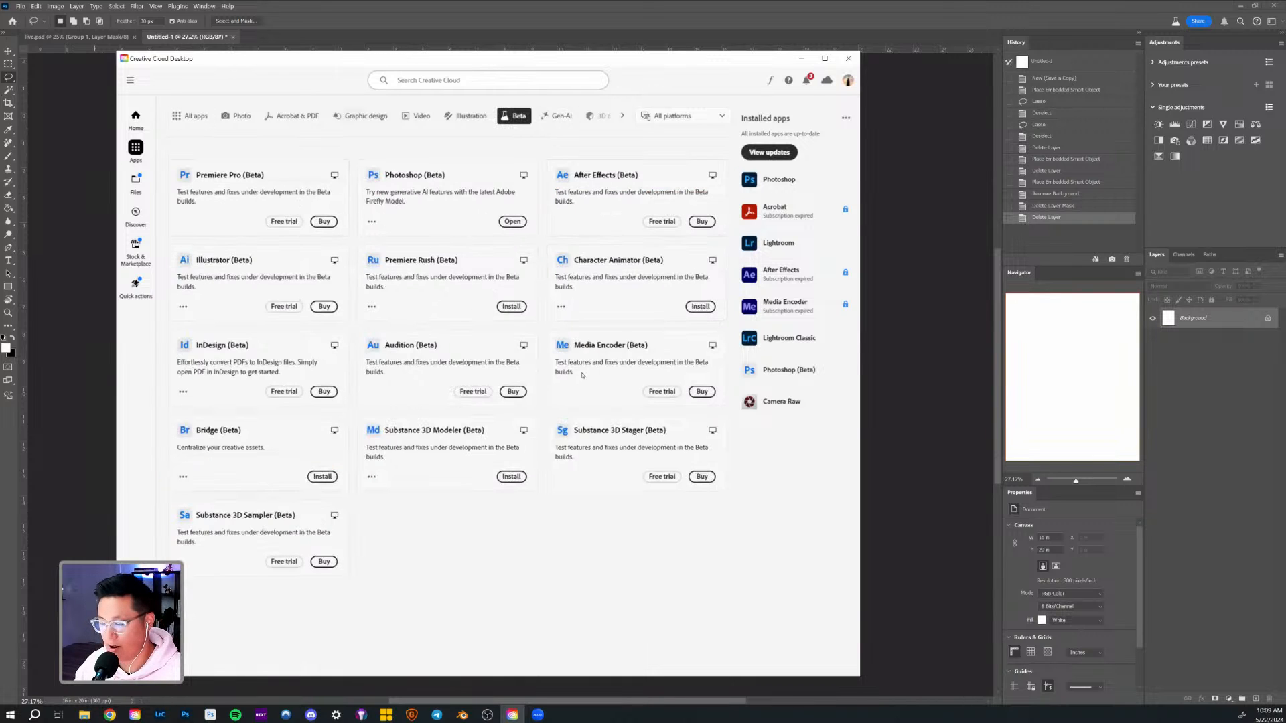
left_click(849, 58)
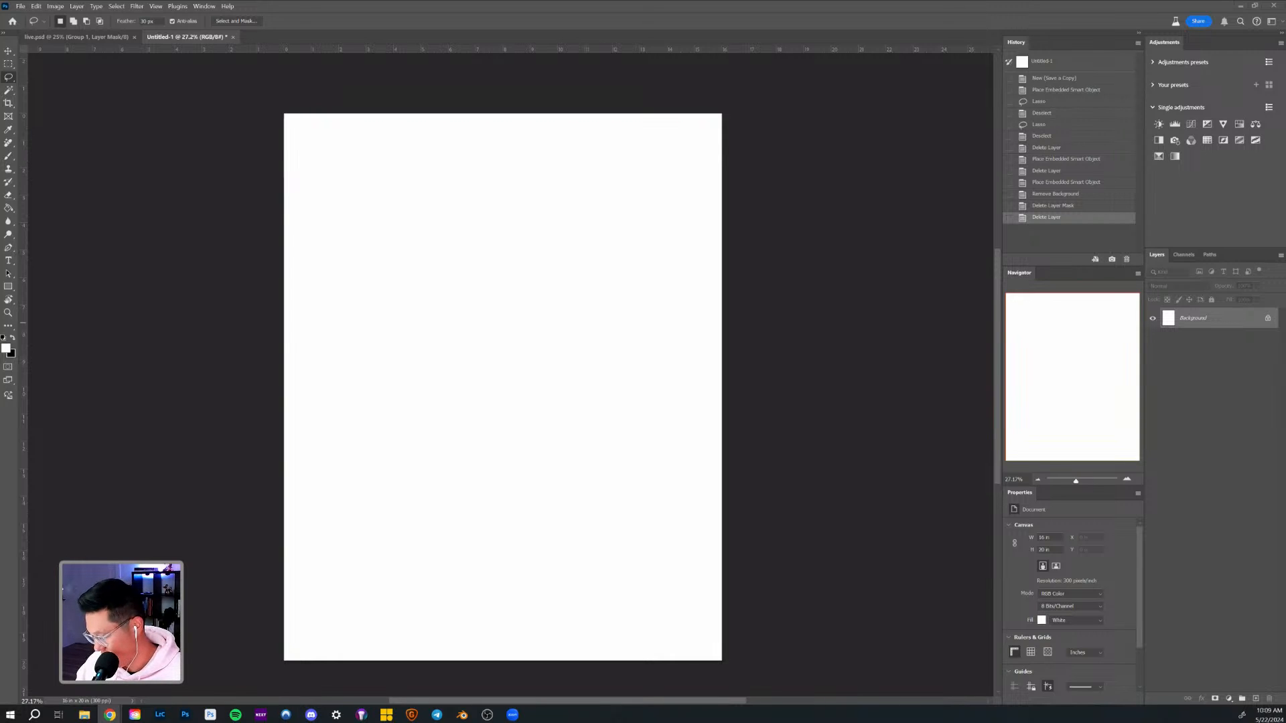
Start Generate Image on the blank Photoshop canvas and enter the prompt "Giraffe wearing sunglasses".
left_click(485, 458)
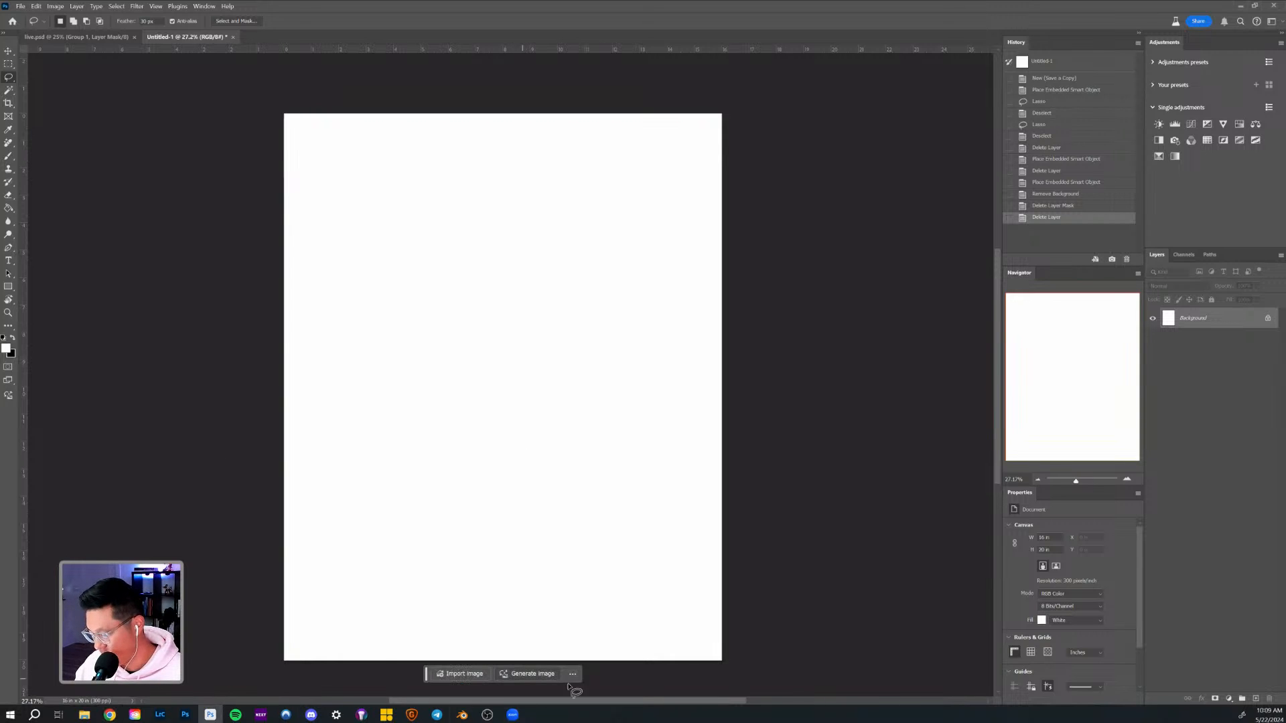
left_click(8, 397)
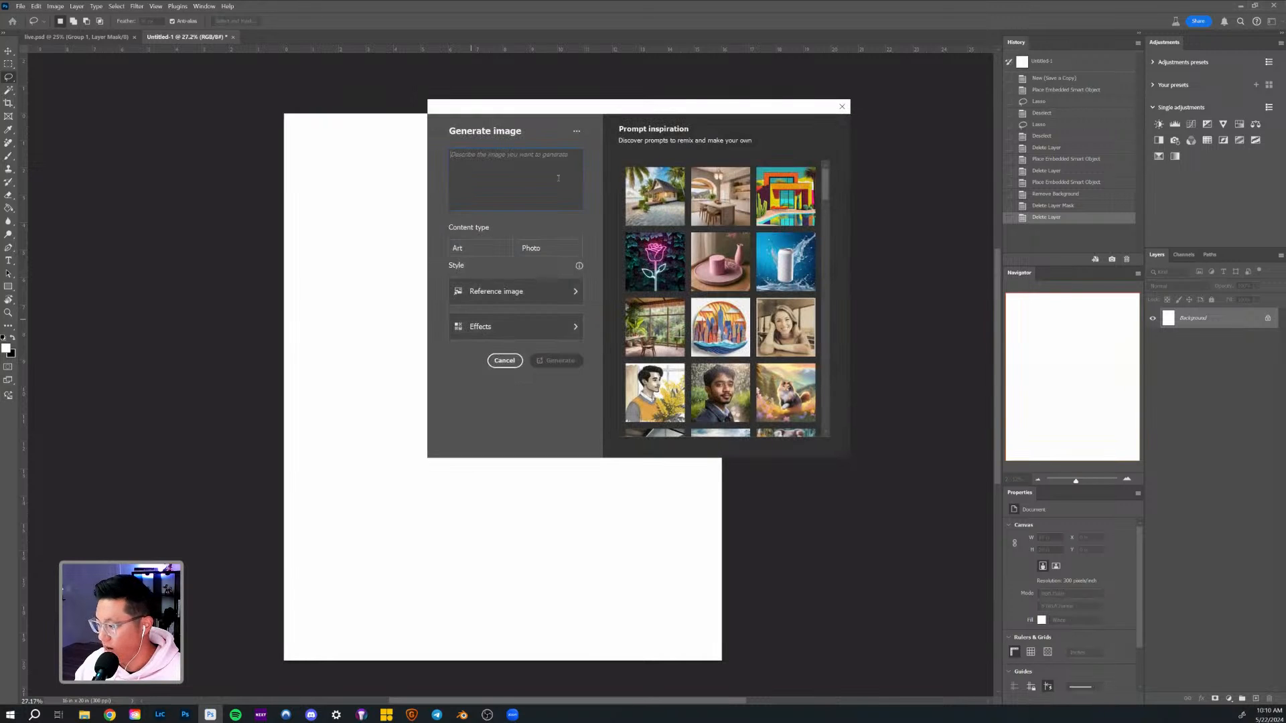
type("Giraffe wearing sunglasses")
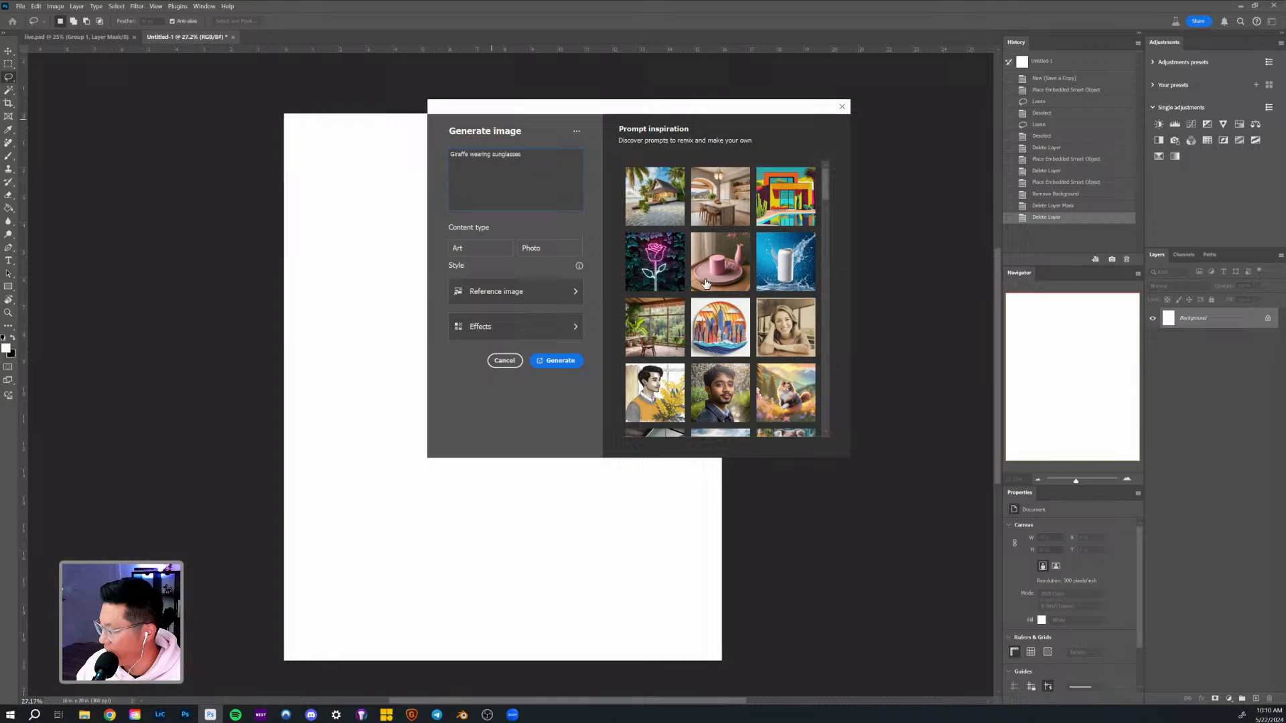
Browse the prompt inspiration images and apply the sample of a giraffe wearing sunglasses.
scroll(711, 261, "down", 5)
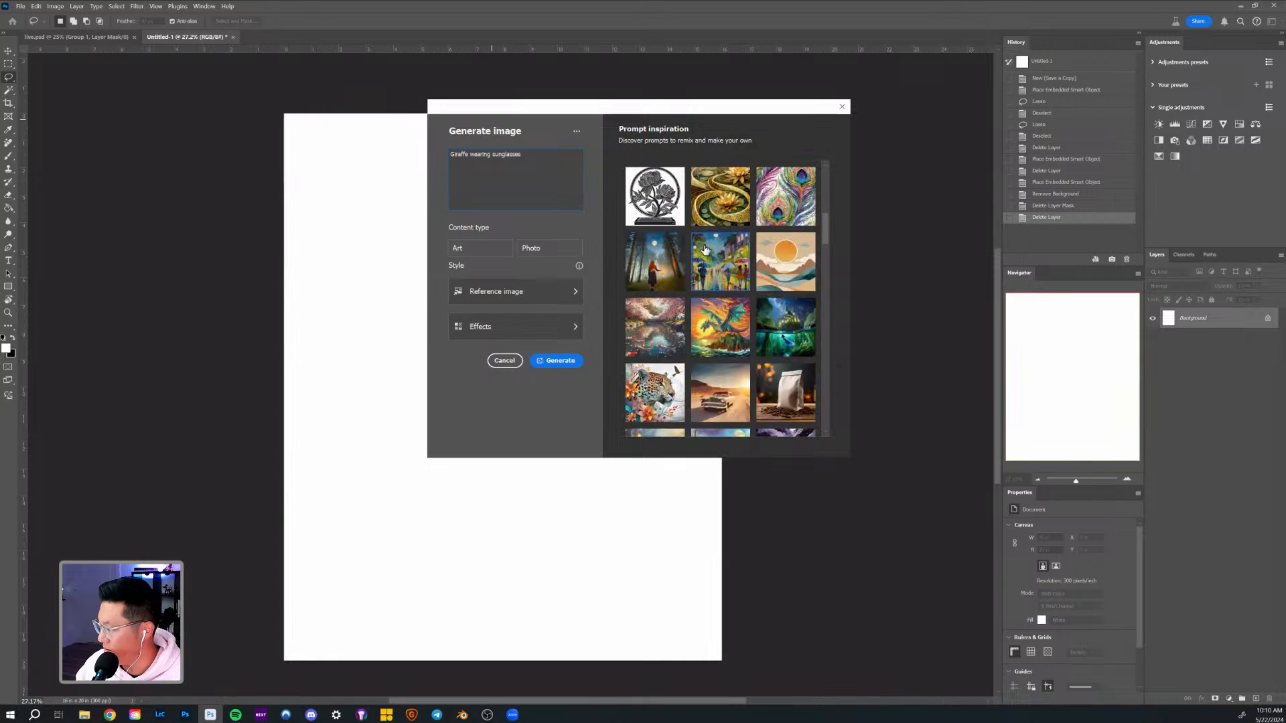
scroll(713, 244, "down", 10)
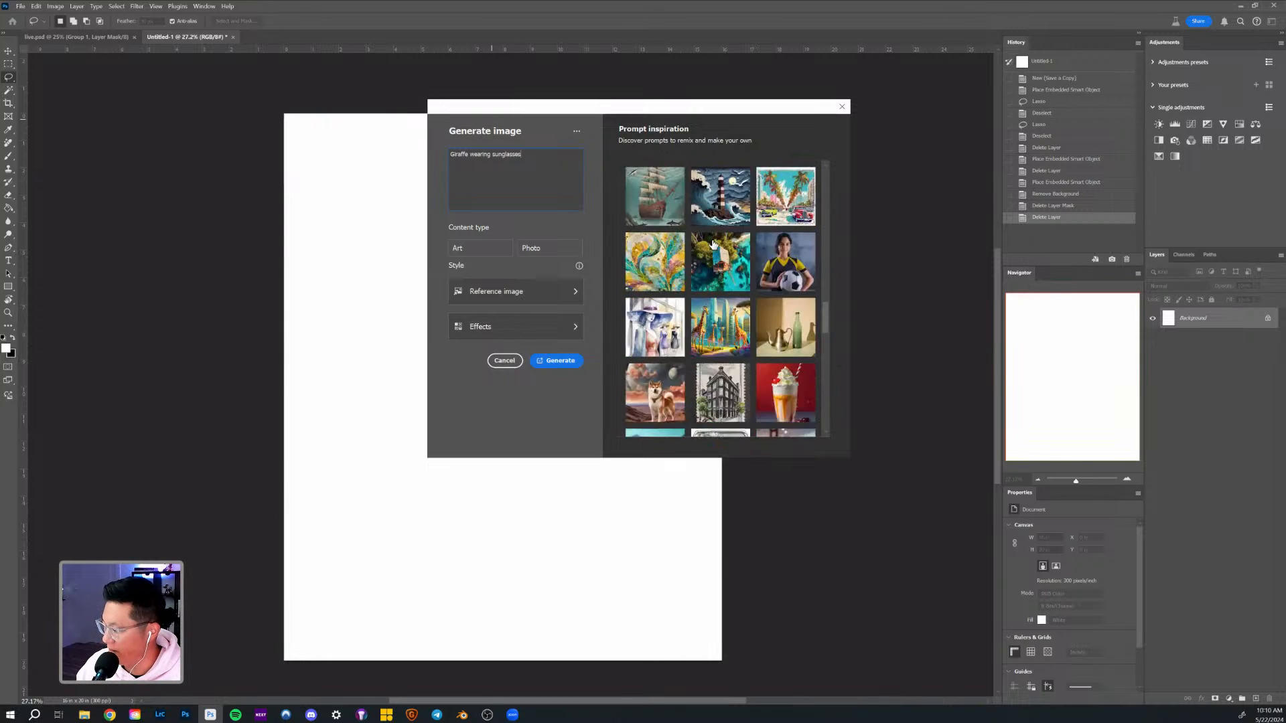
scroll(713, 244, "down", 5)
scroll(713, 244, "up", 3)
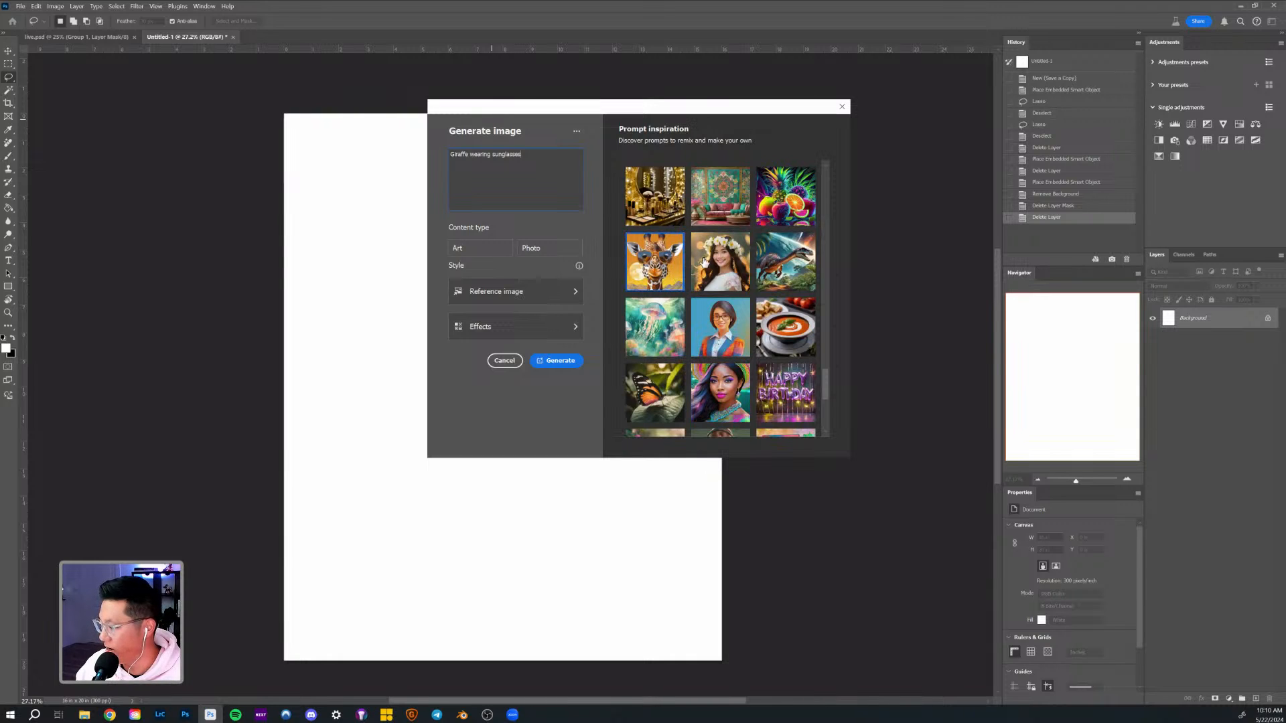
scroll(667, 259, "up", 3)
scroll(673, 333, "down", 2)
left_click(674, 333)
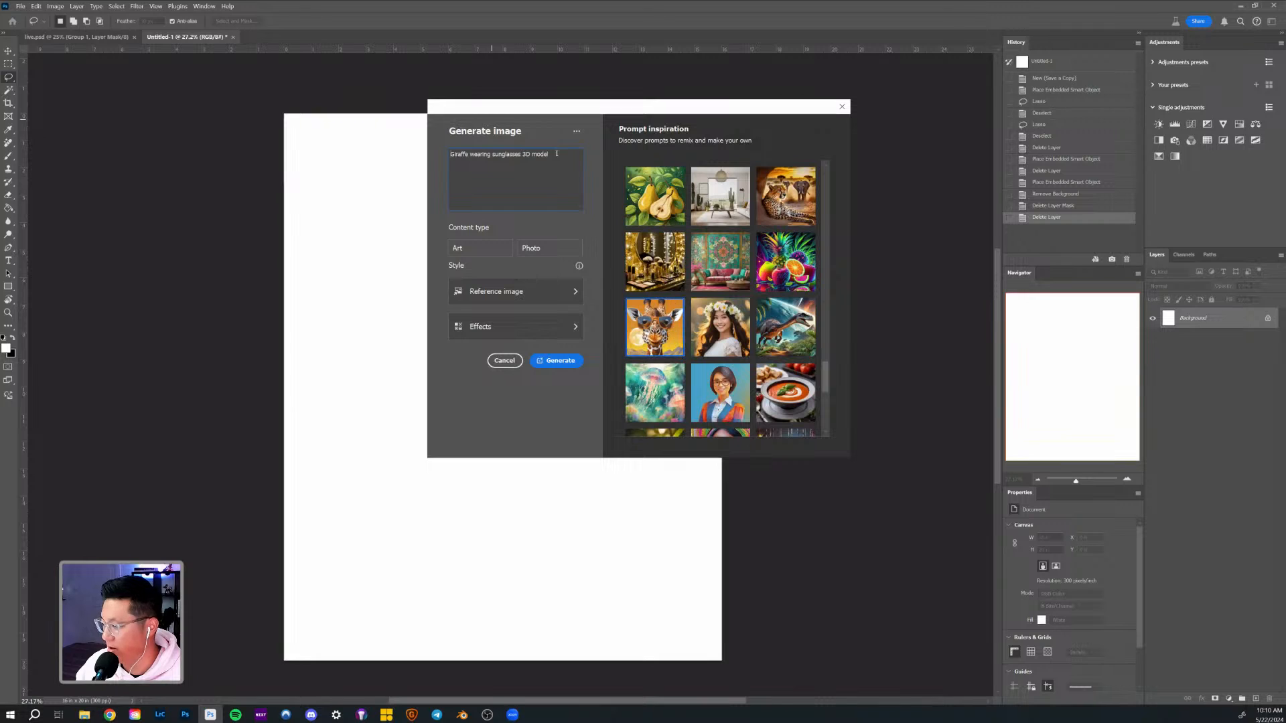
Remove "3D model" from the end of the prompt and set the content type to Photo.
left_click_drag(523, 154, 519, 312)
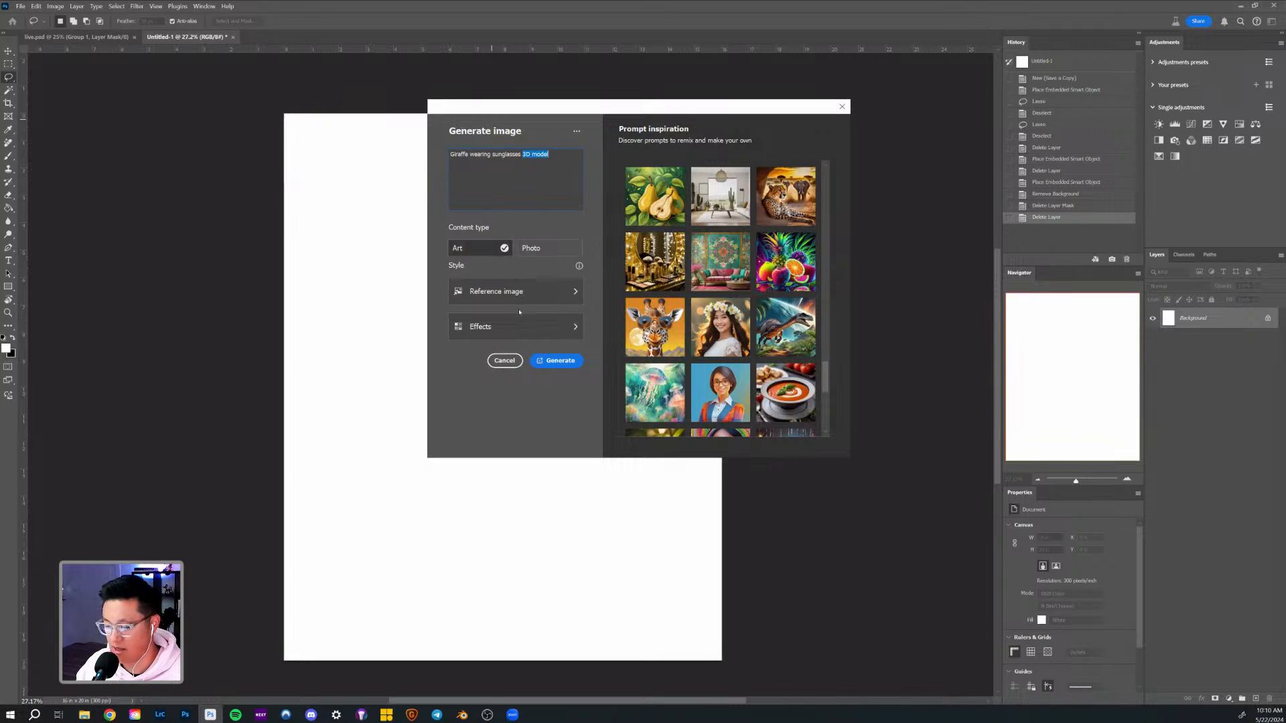
key("BackSpace")
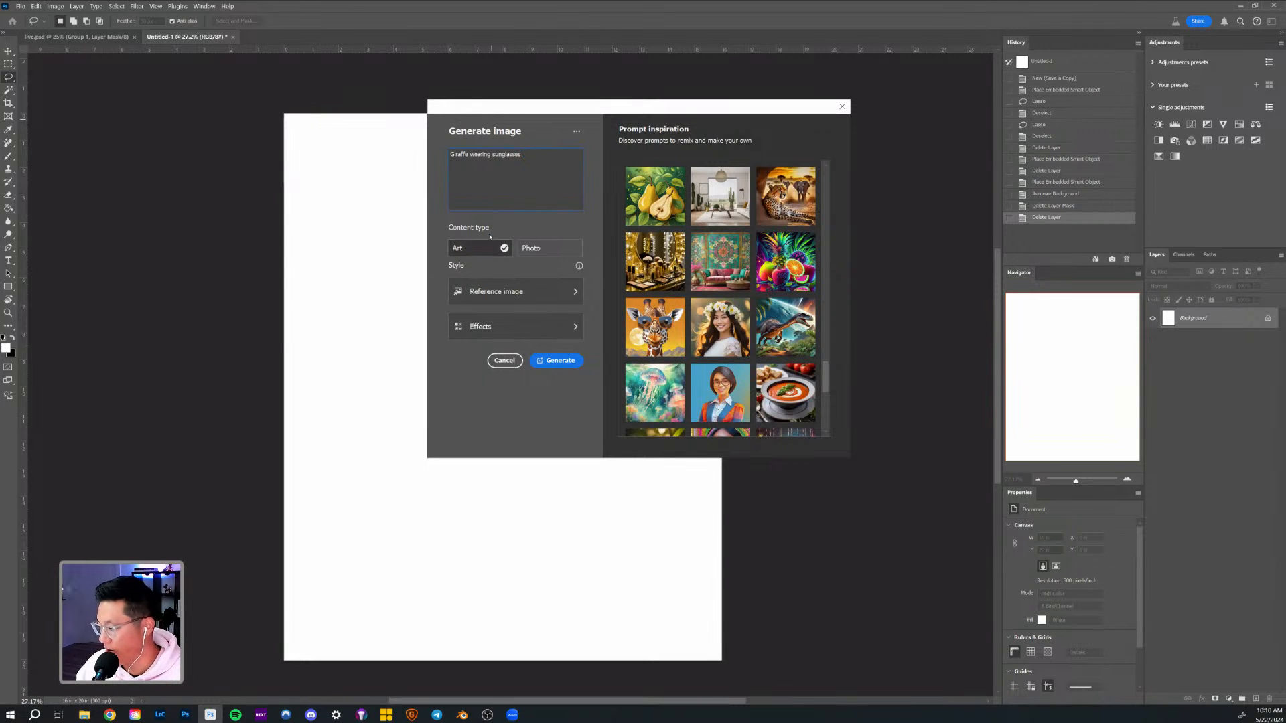
left_click(556, 249)
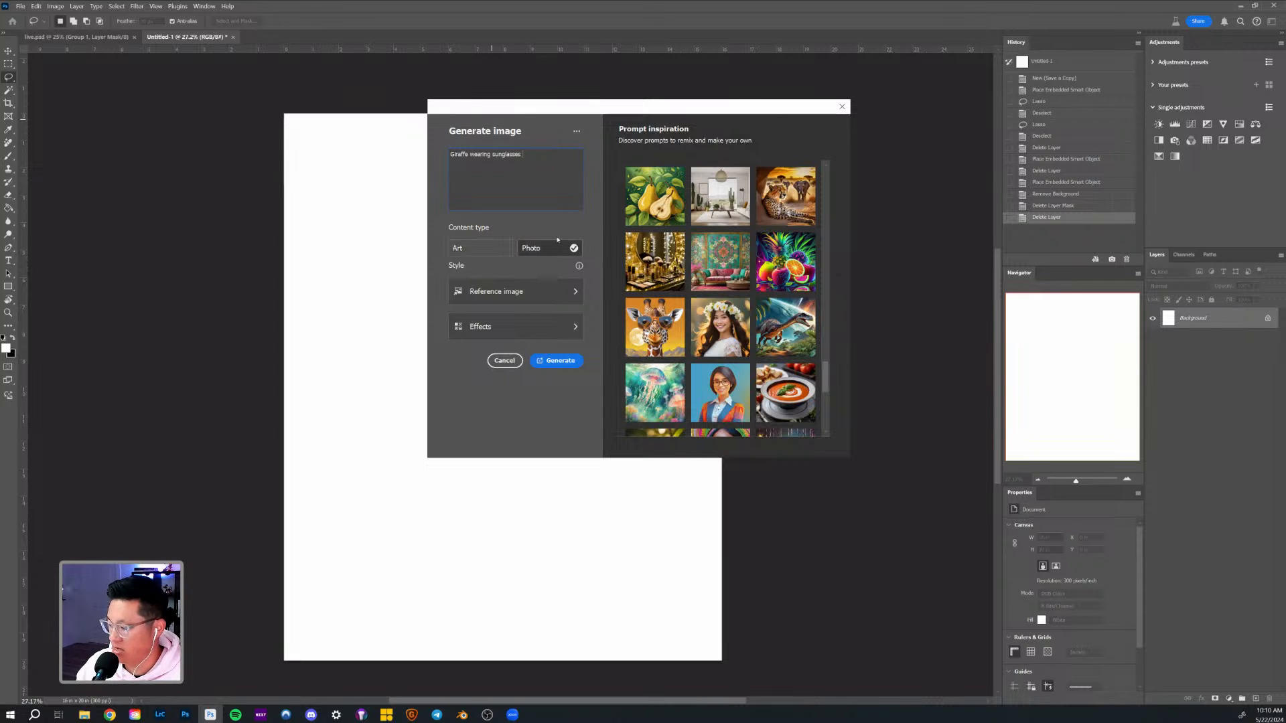
Look through the style reference image gallery and add the Hyper realistic effect from the full effects list.
left_click(550, 297)
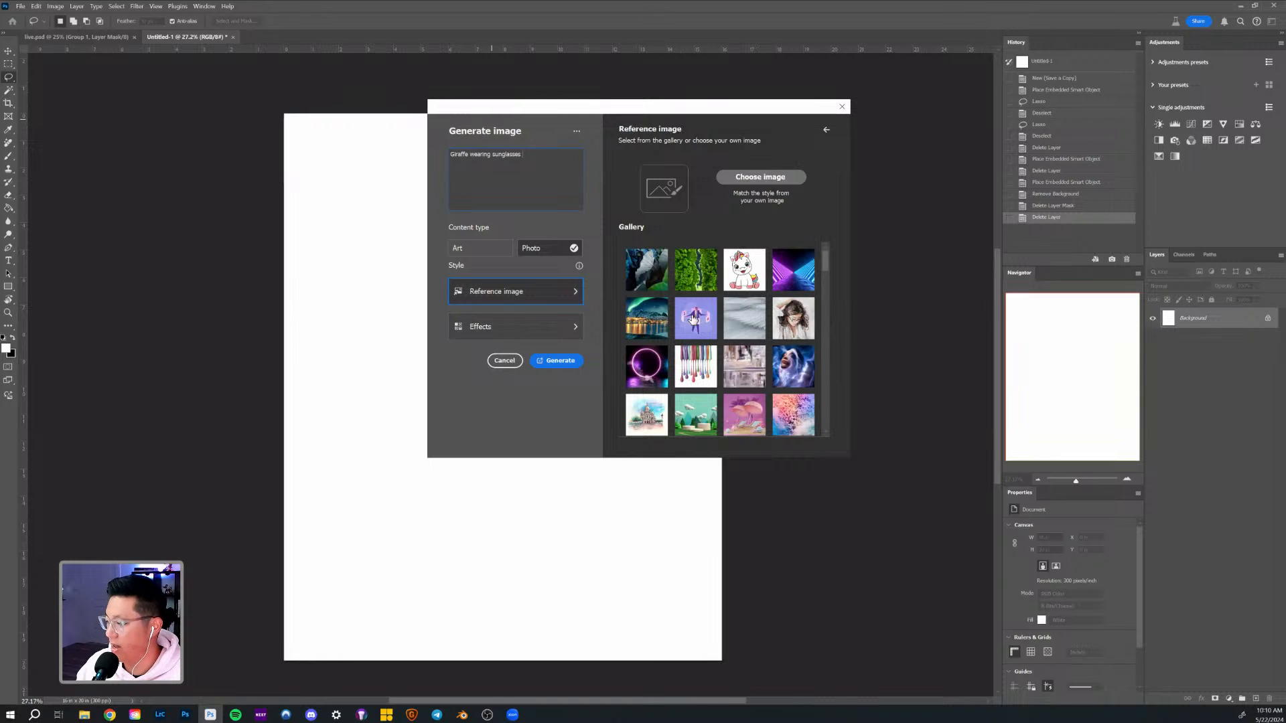
scroll(694, 325, "down", 2)
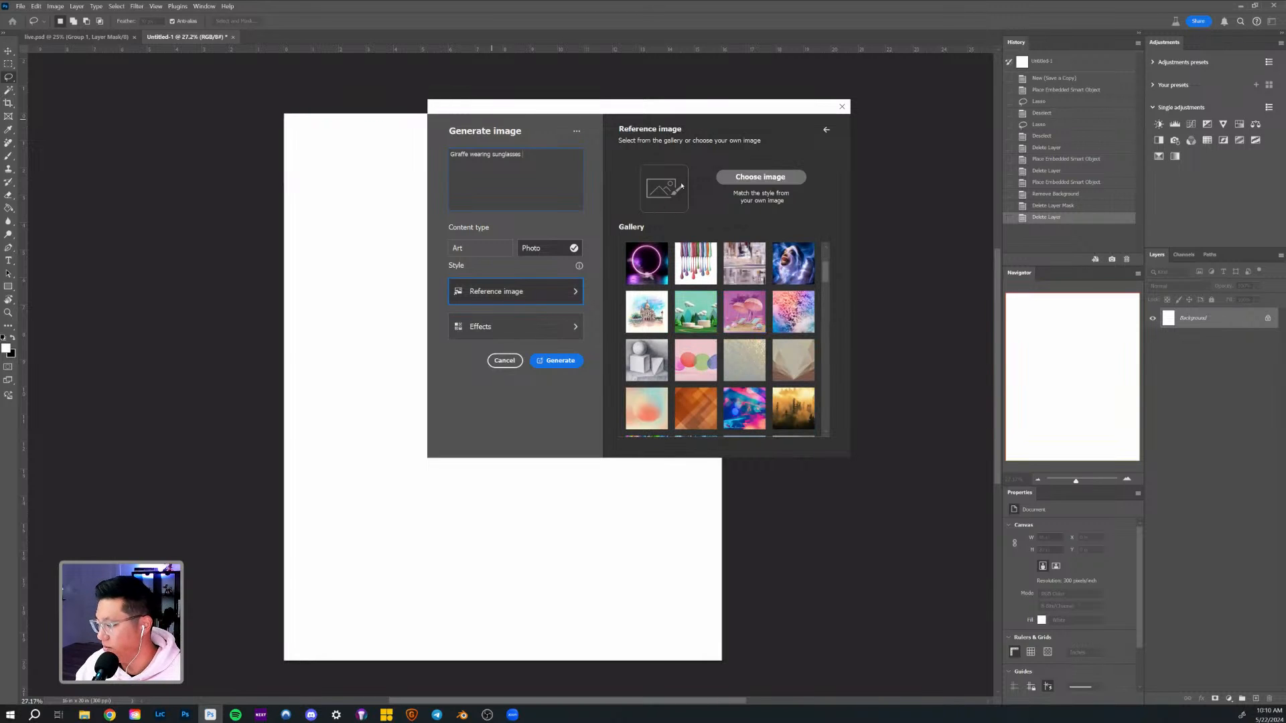
left_click(556, 330)
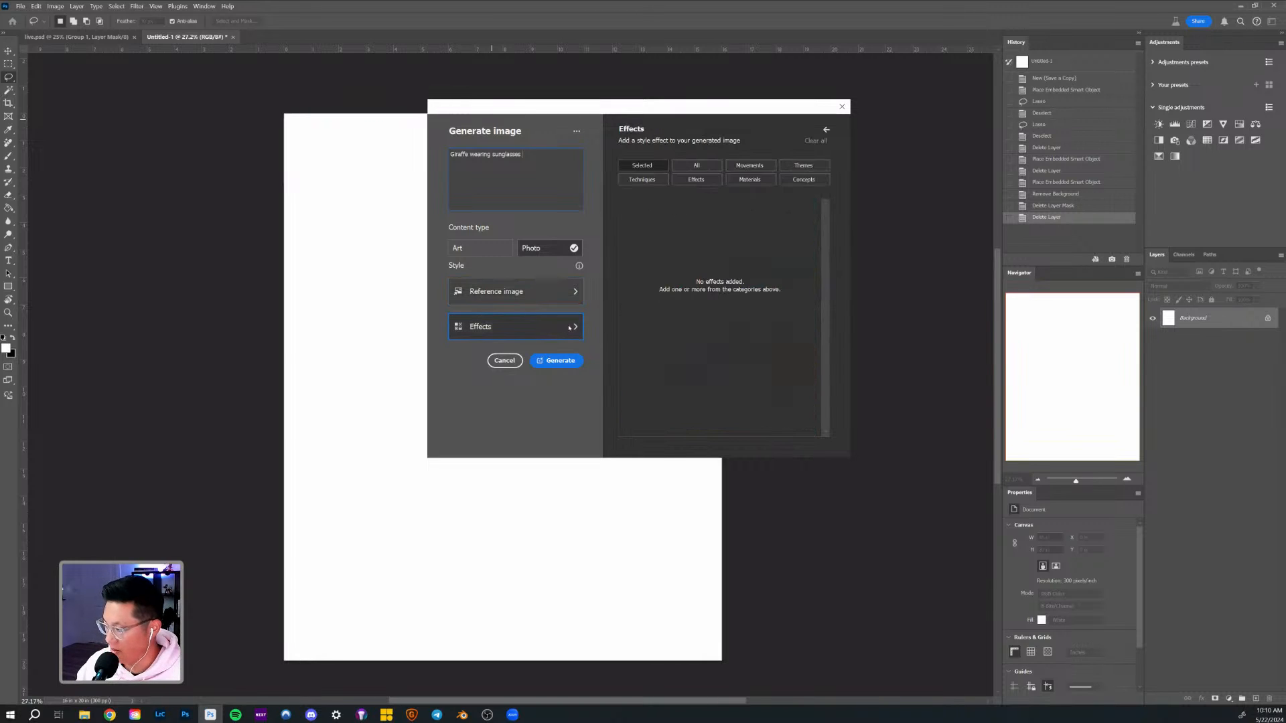
left_click(697, 165)
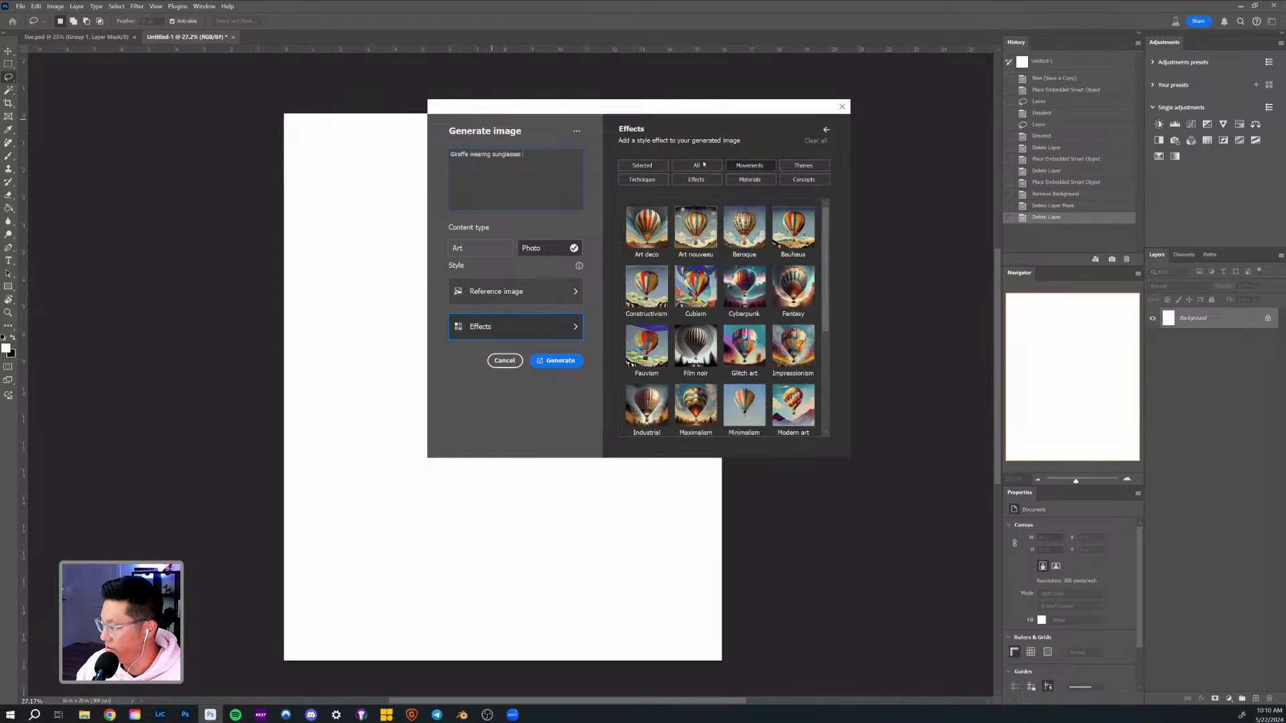
scroll(721, 340, "down", 5)
scroll(720, 340, "down", 2)
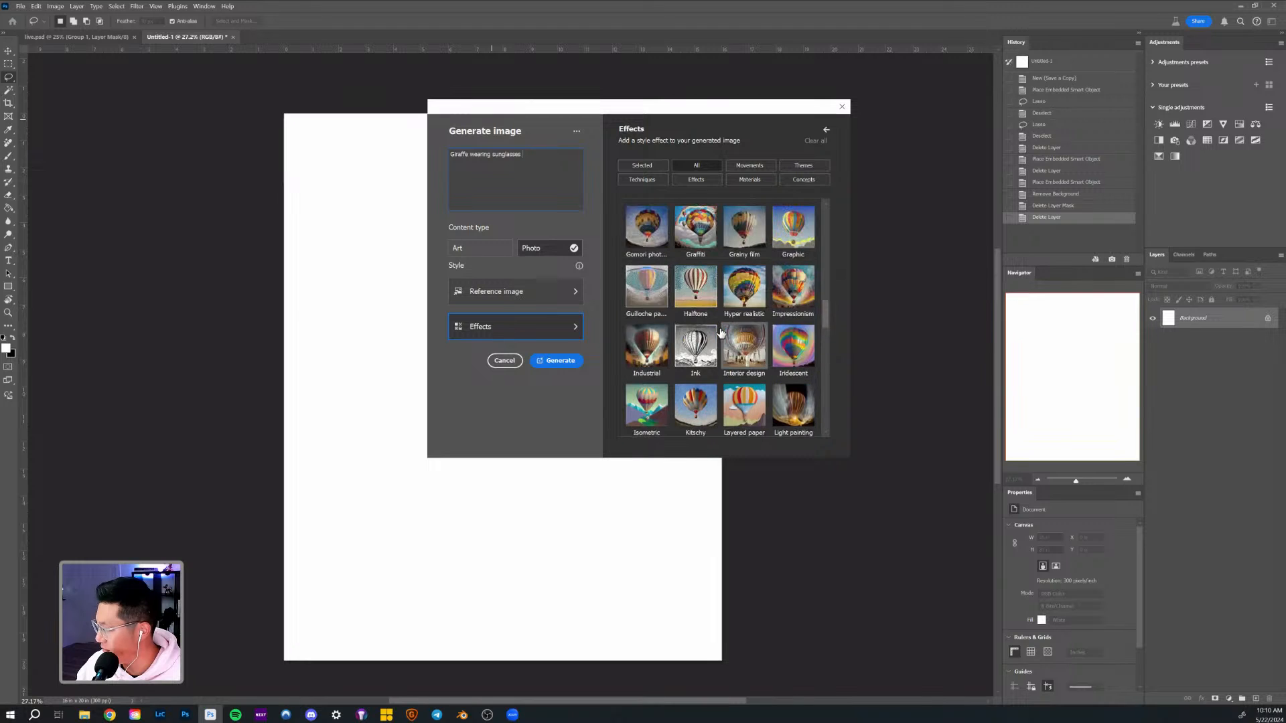
left_click(745, 296)
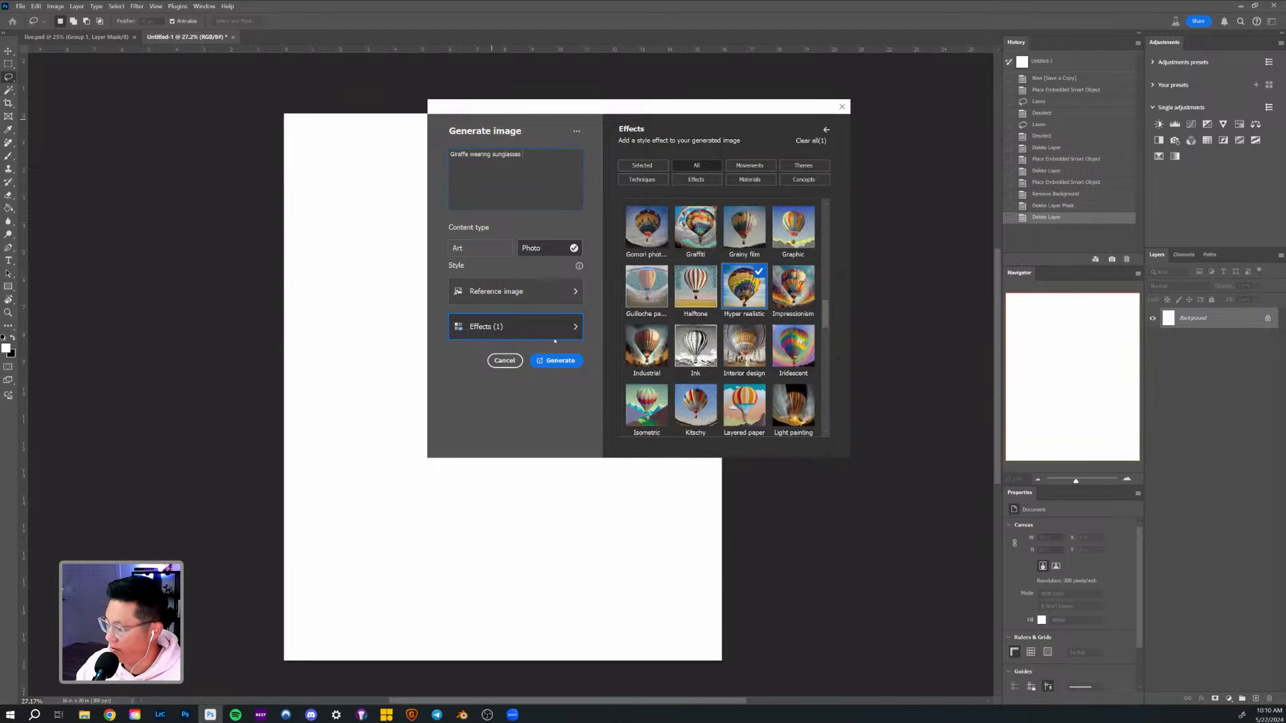
Check the Movements and Themes effect categories and generate the giraffe image.
left_click(759, 166)
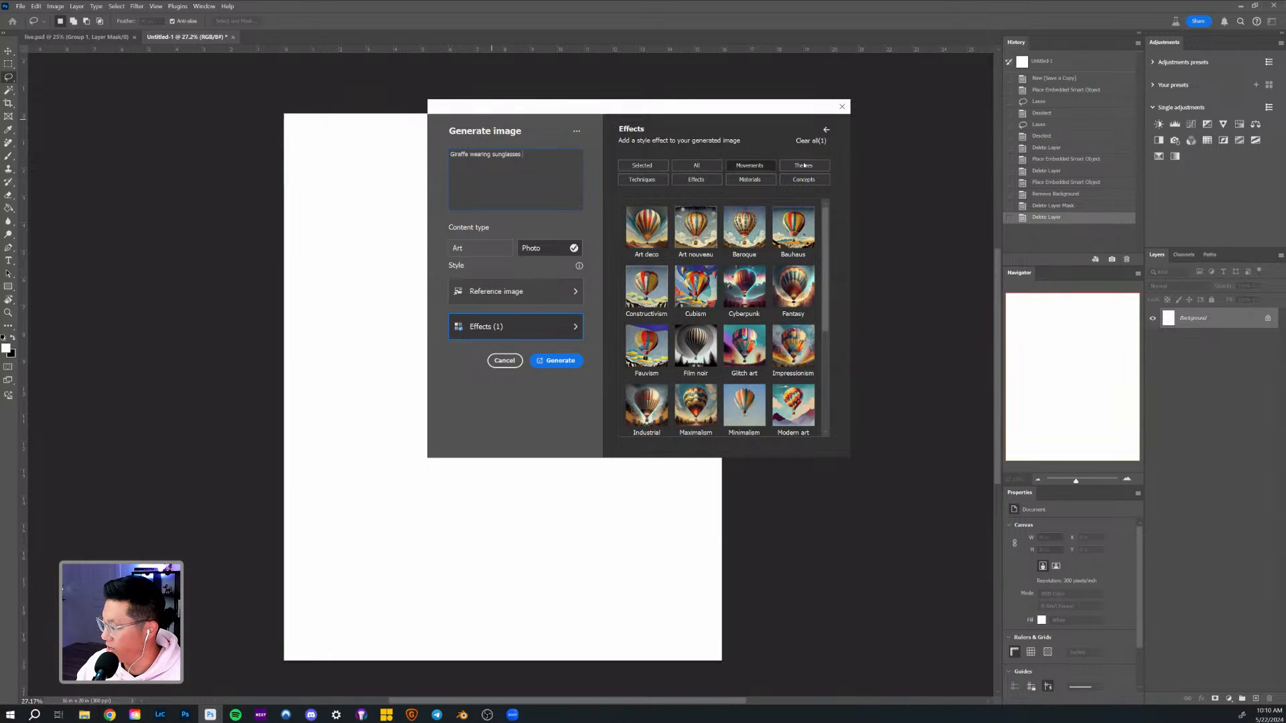
left_click(804, 165)
left_click(560, 361)
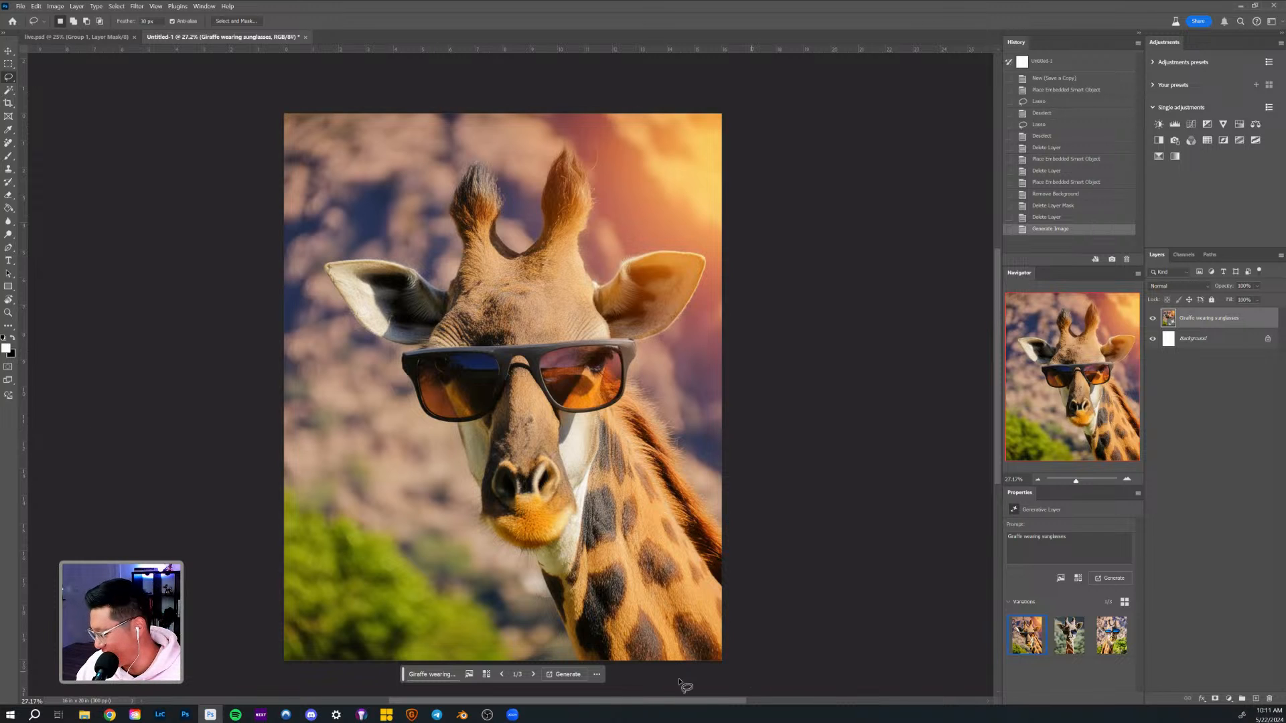
Compare the three generated giraffe variations and keep the second one.
left_click(536, 675)
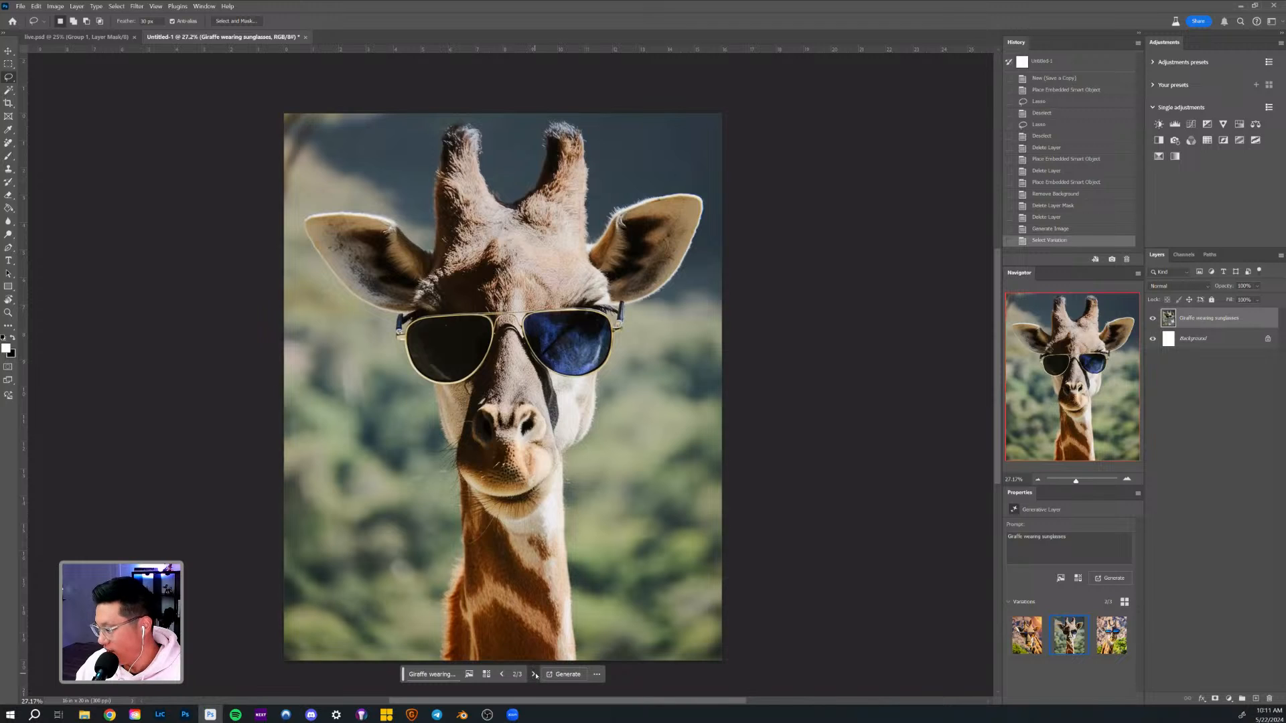
left_click(534, 674)
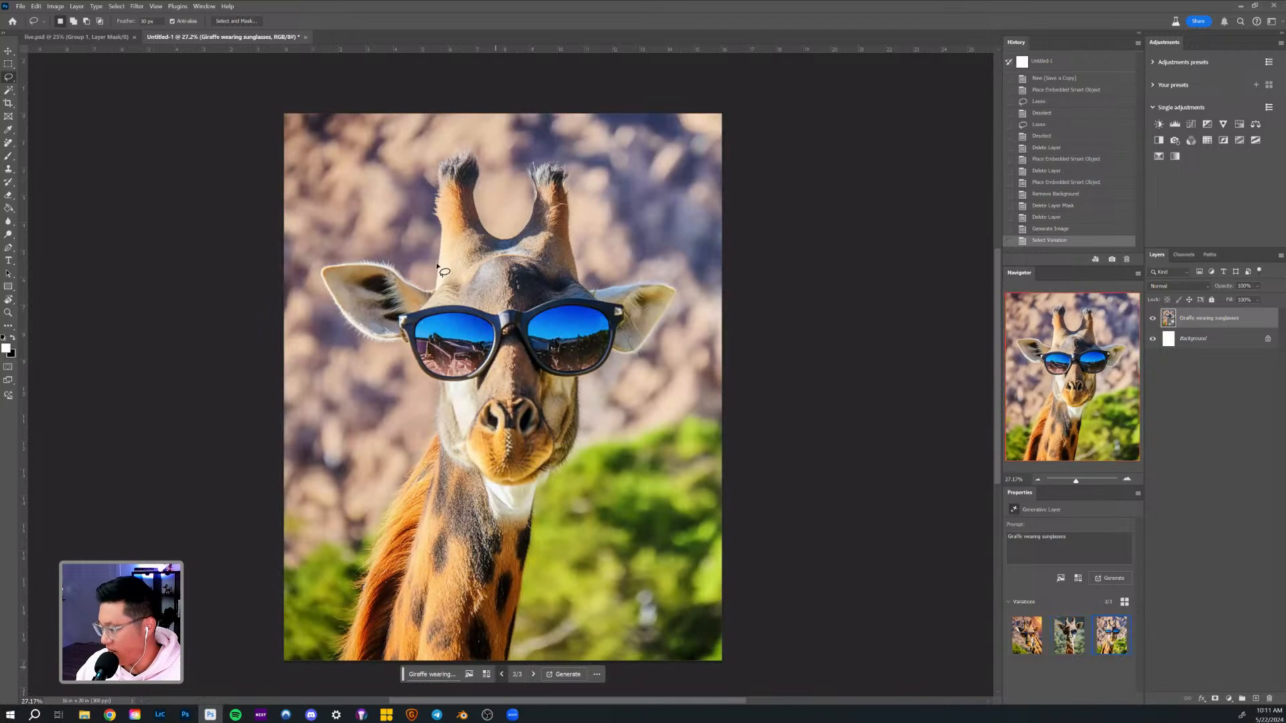
left_click(501, 674)
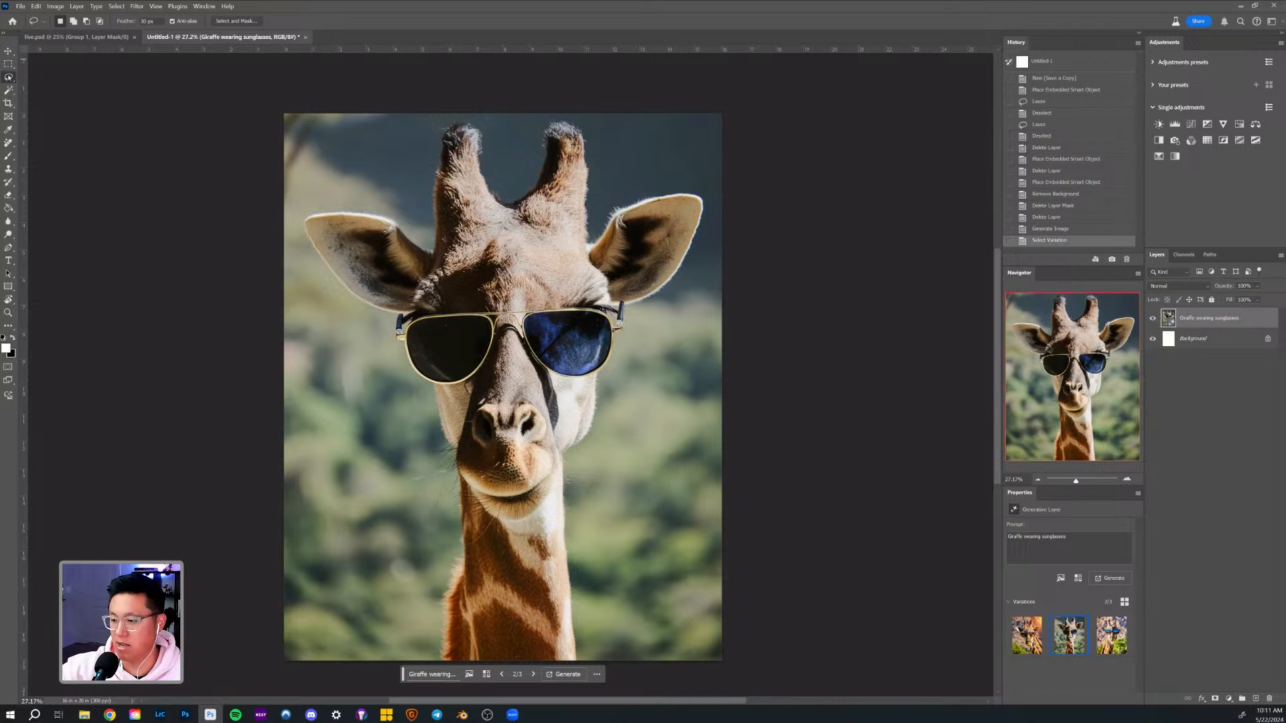
Select the area around the giraffe's sunglasses with the Lasso tool.
right_click(8, 77)
left_click(57, 84)
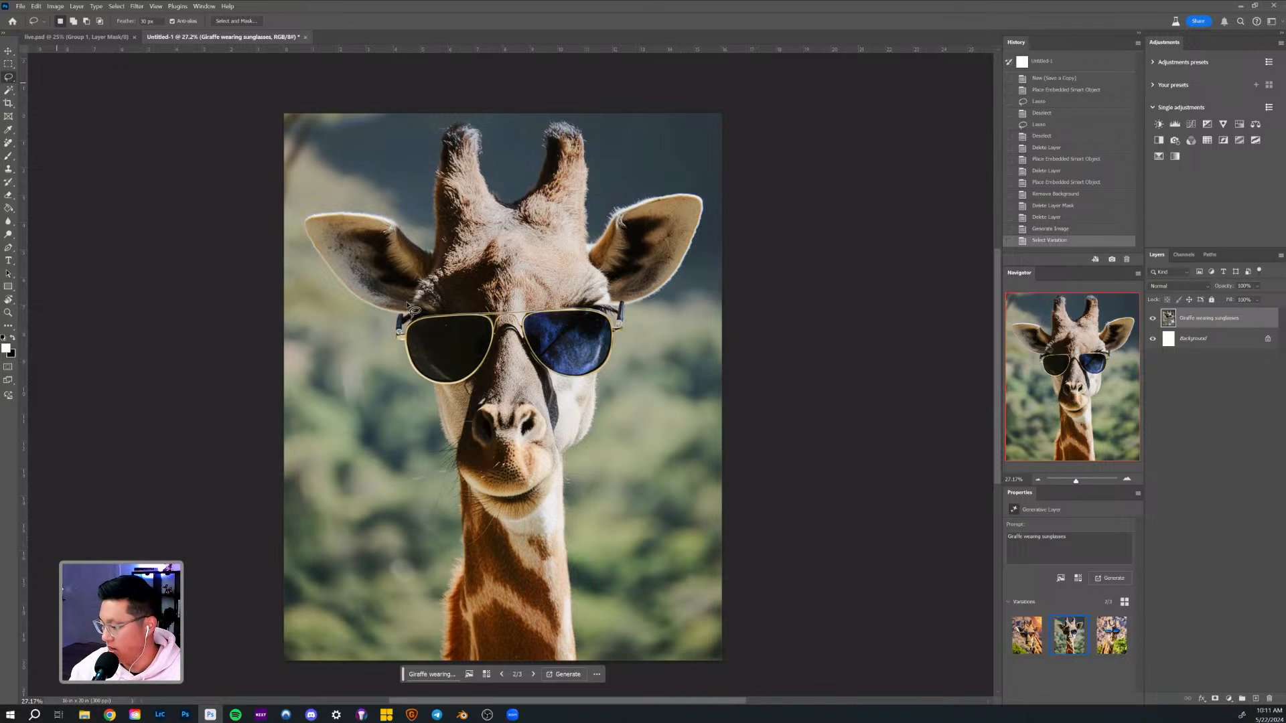
mouse_move(399, 307)
left_mouse_down()
mouse_move(406, 387)
mouse_move(455, 397)
mouse_move(505, 337)
mouse_move(537, 375)
mouse_move(589, 385)
mouse_move(631, 322)
mouse_move(618, 291)
mouse_move(632, 301)
mouse_move(400, 307)
left_mouse_up()
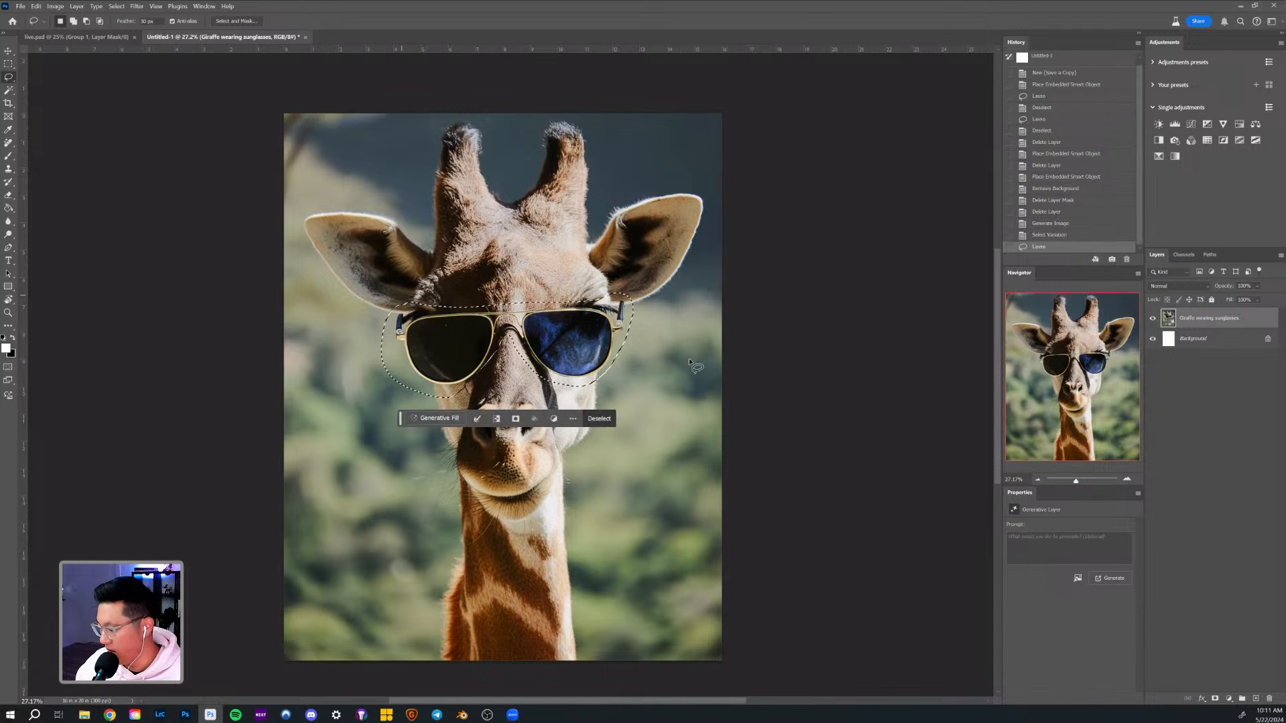
Open the Generative Fill prompt for the selected sunglasses area, and switch to Adobe Stock to search for "sunglasses".
left_click(442, 421)
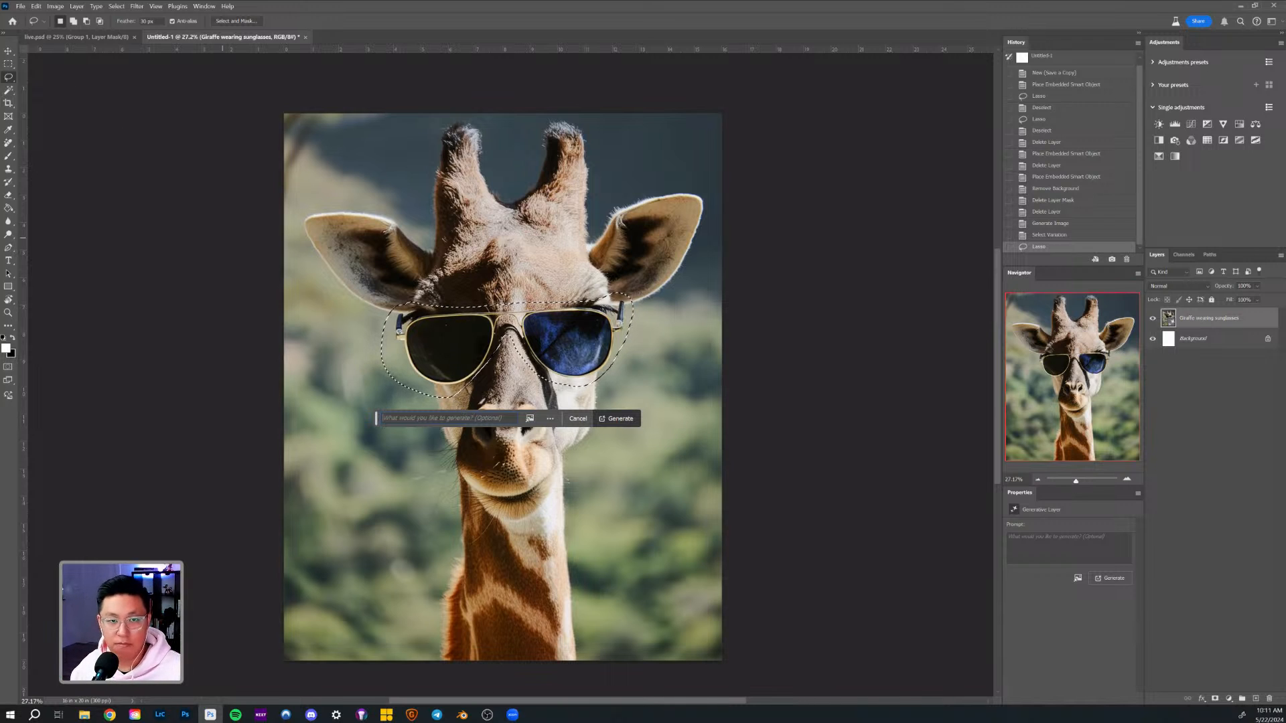
left_click(616, 418)
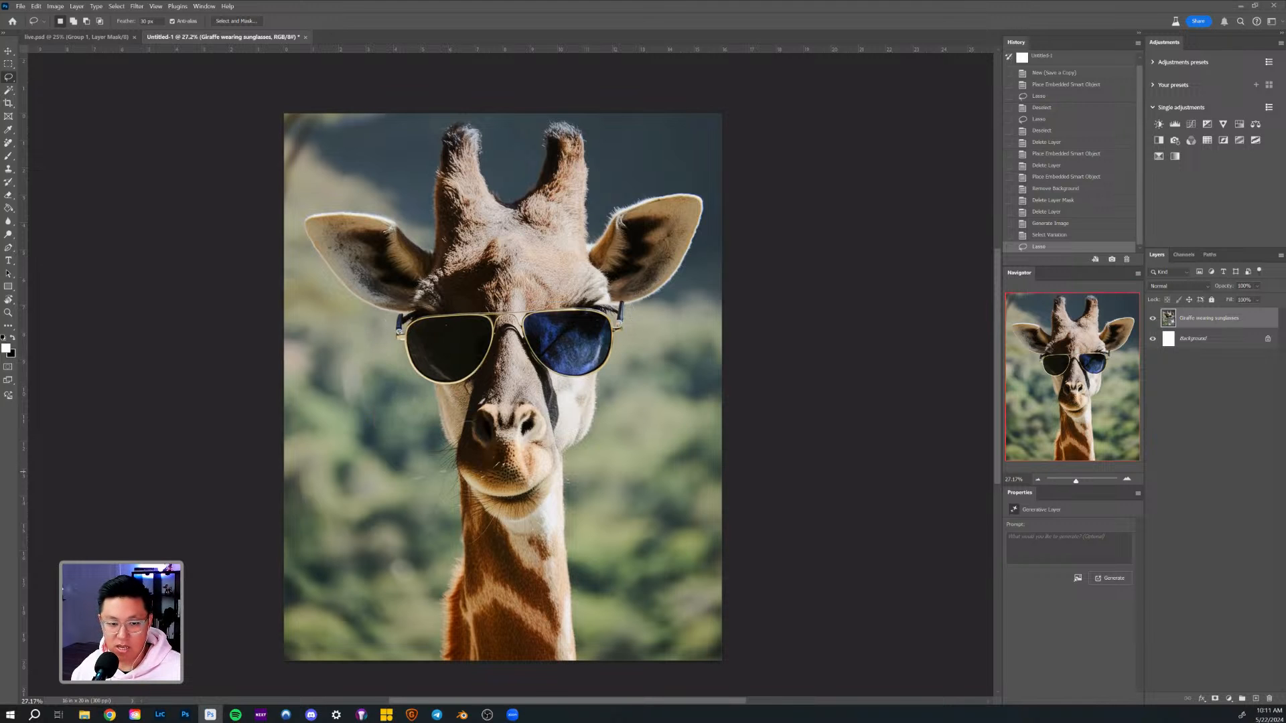
key("alt+Tab")
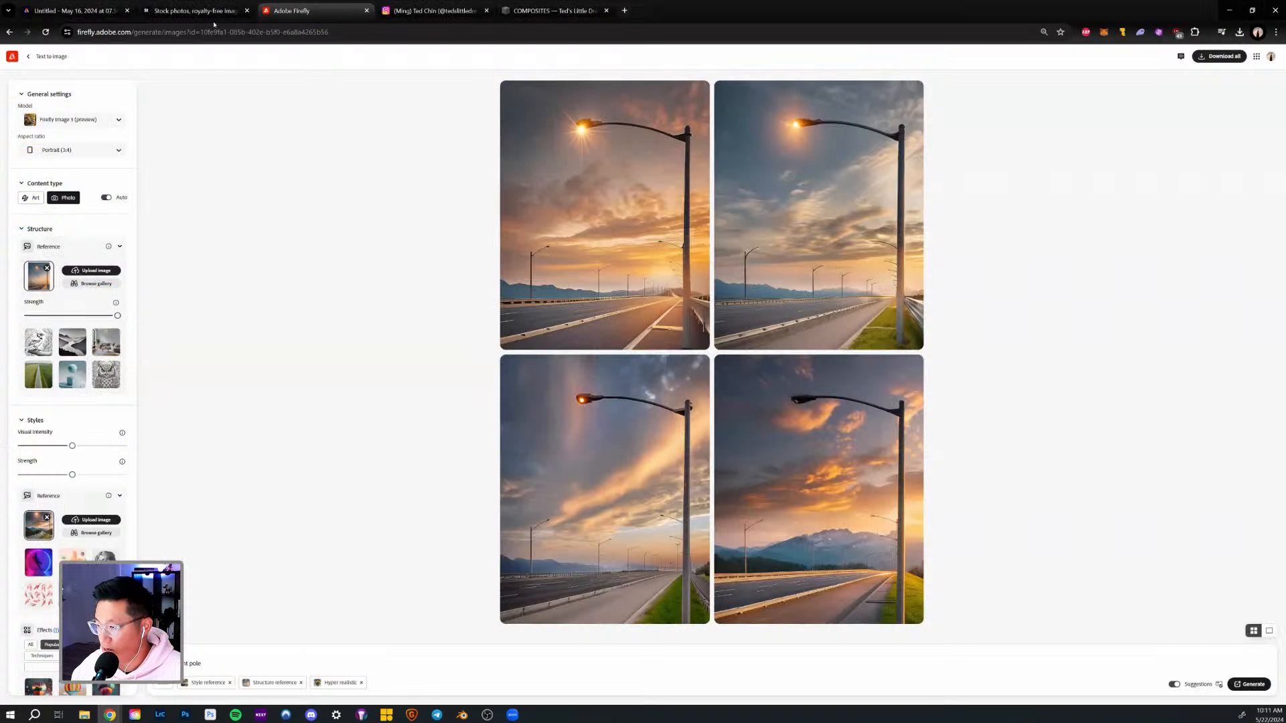
left_click(209, 20)
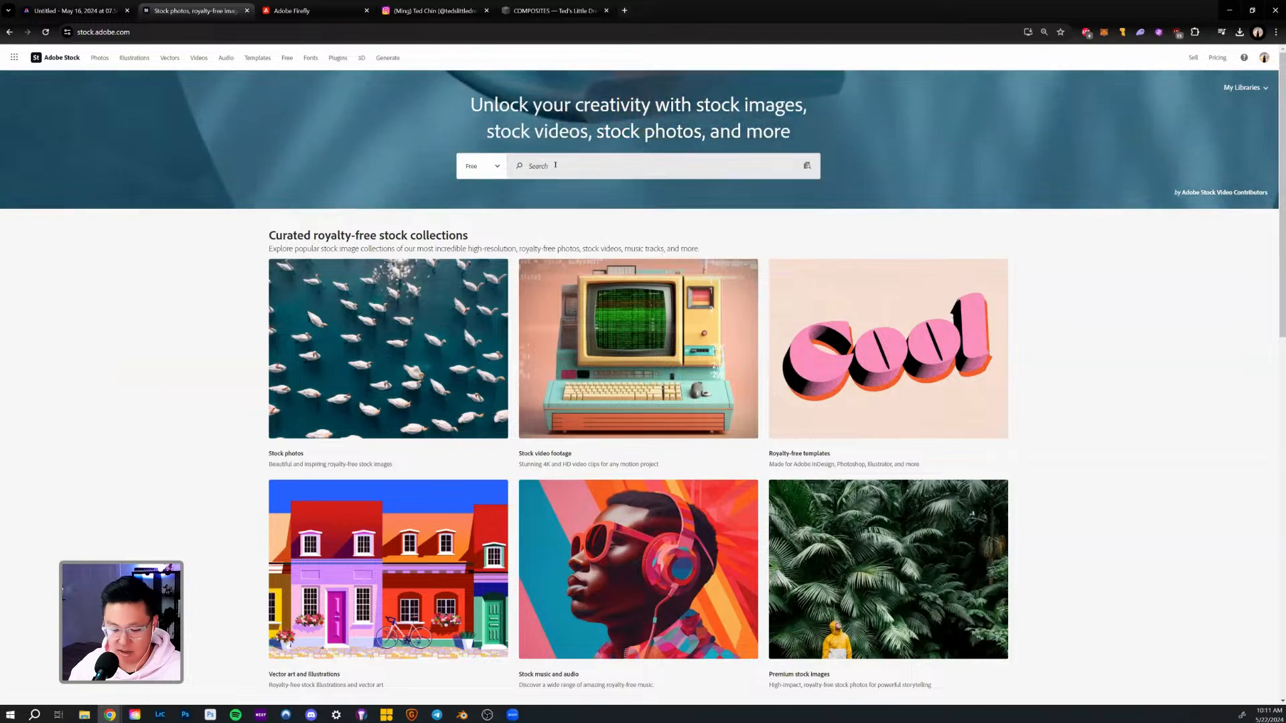
left_click(555, 165)
type("sunglasses")
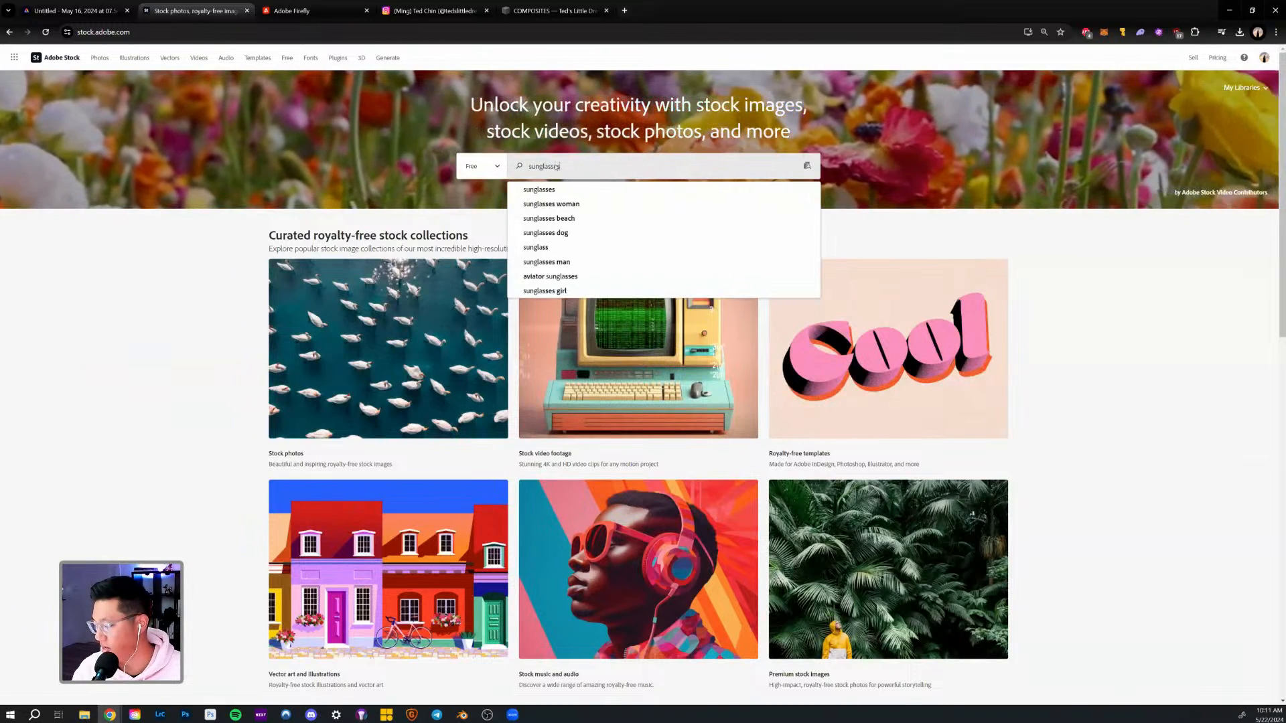
key("Return")
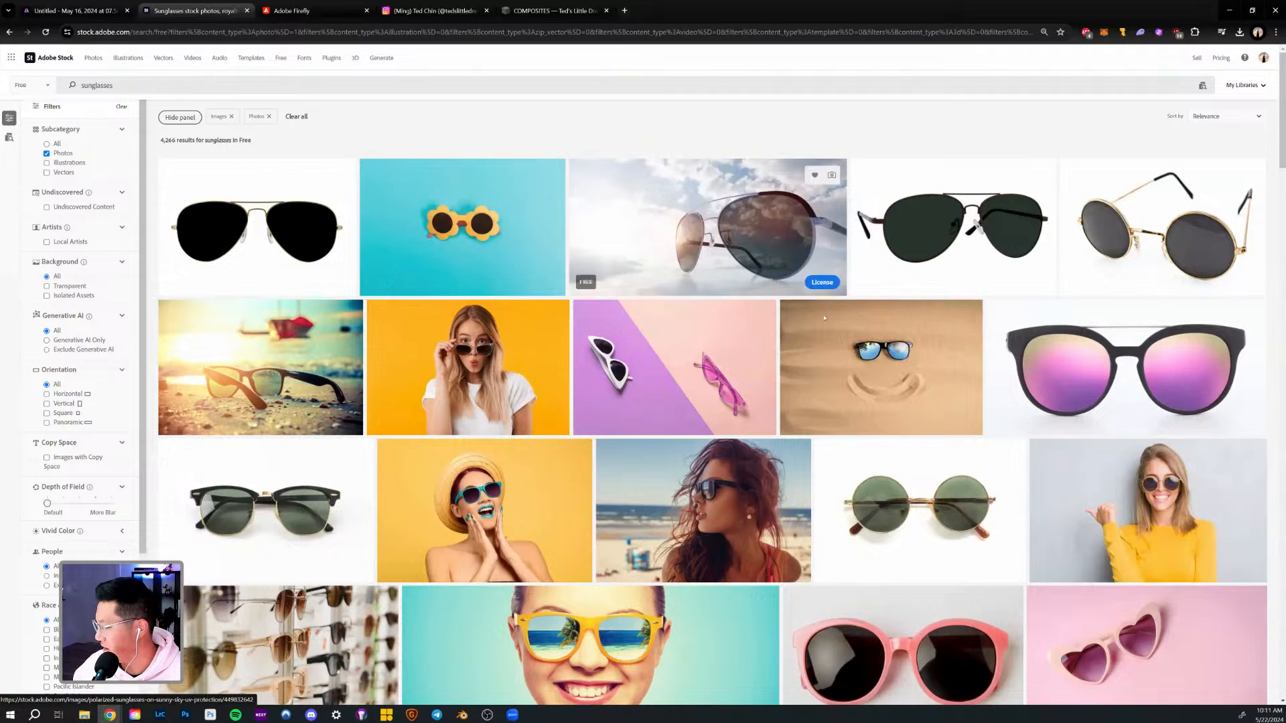
Start downloading the pink heart-shaped sunglasses photo from the results and cancel the save.
scroll(825, 318, "down", 5)
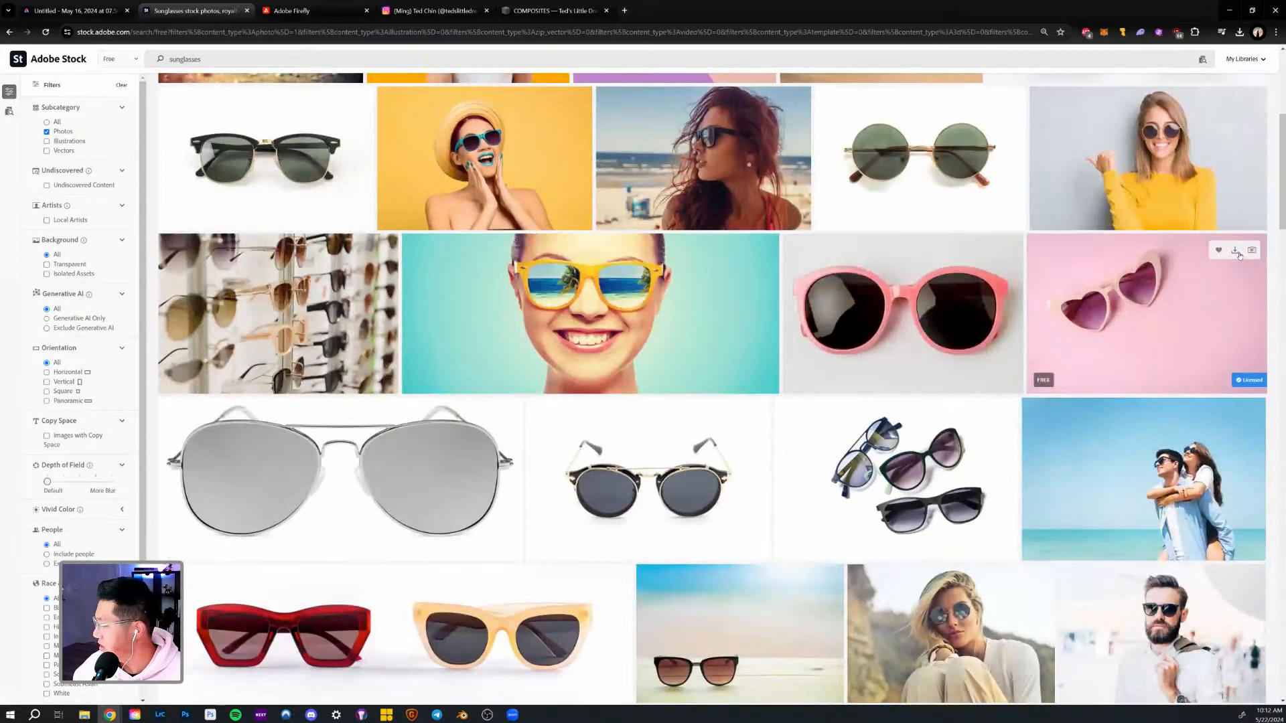
left_click(1236, 251)
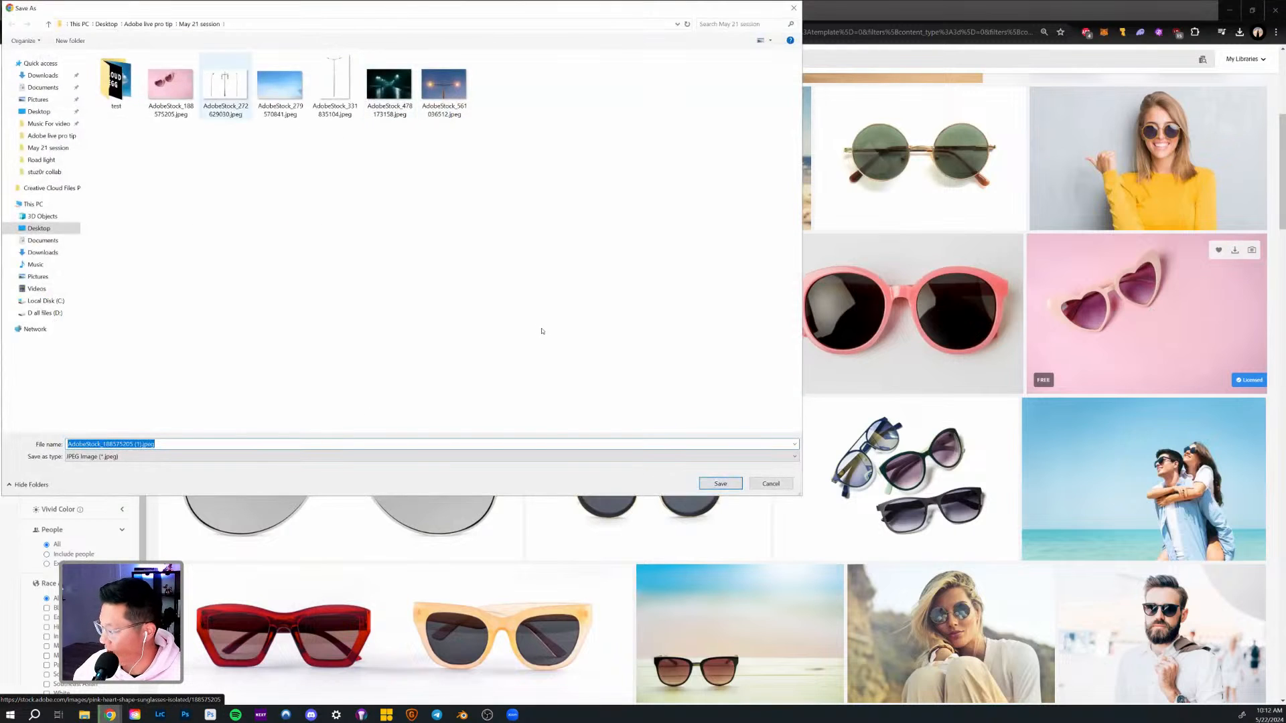
left_click(770, 483)
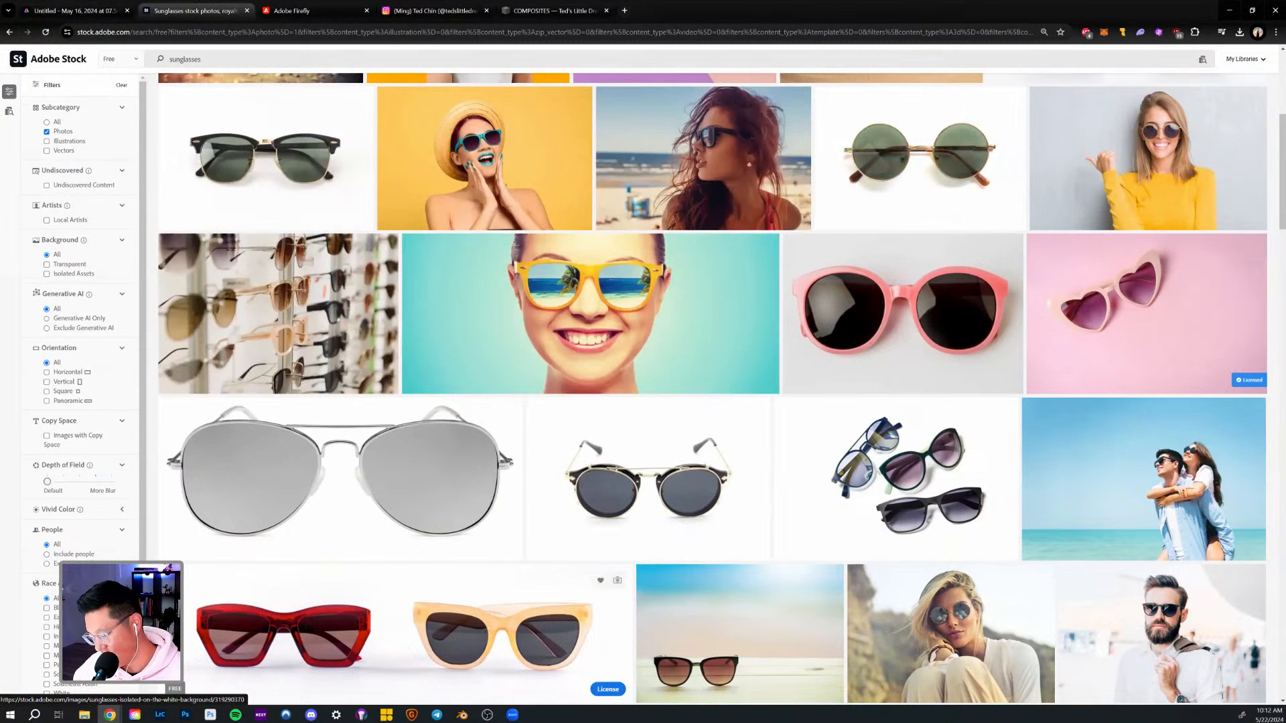
Switch back to Photoshop and generate a "sun glasses" fill using AdobeStock_188575205.jpeg as the reference image.
left_click(210, 715)
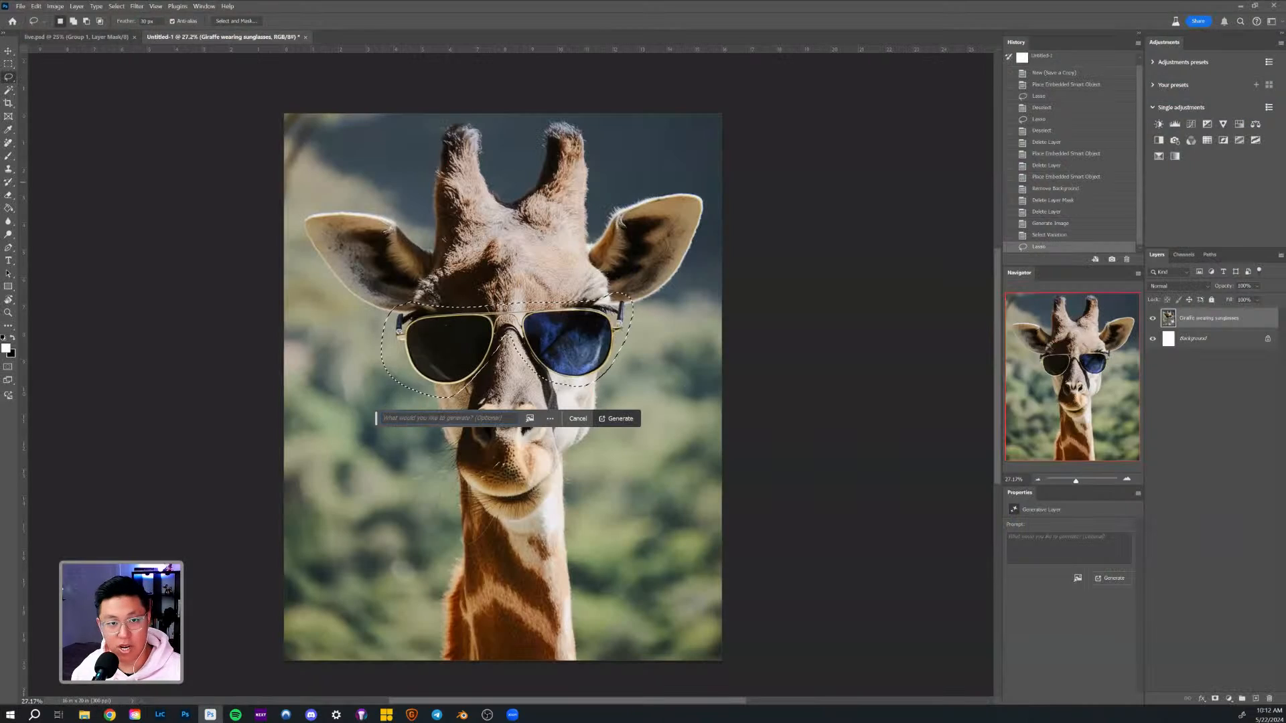
left_click(529, 419)
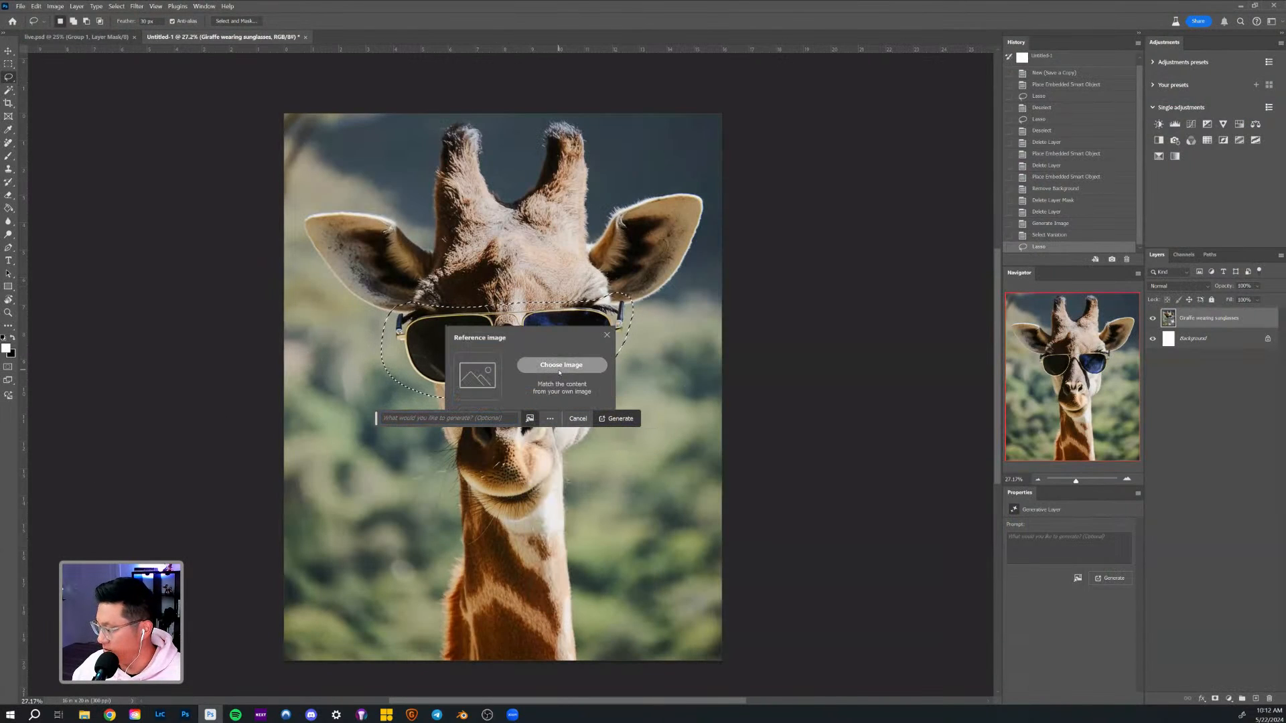
left_click(561, 364)
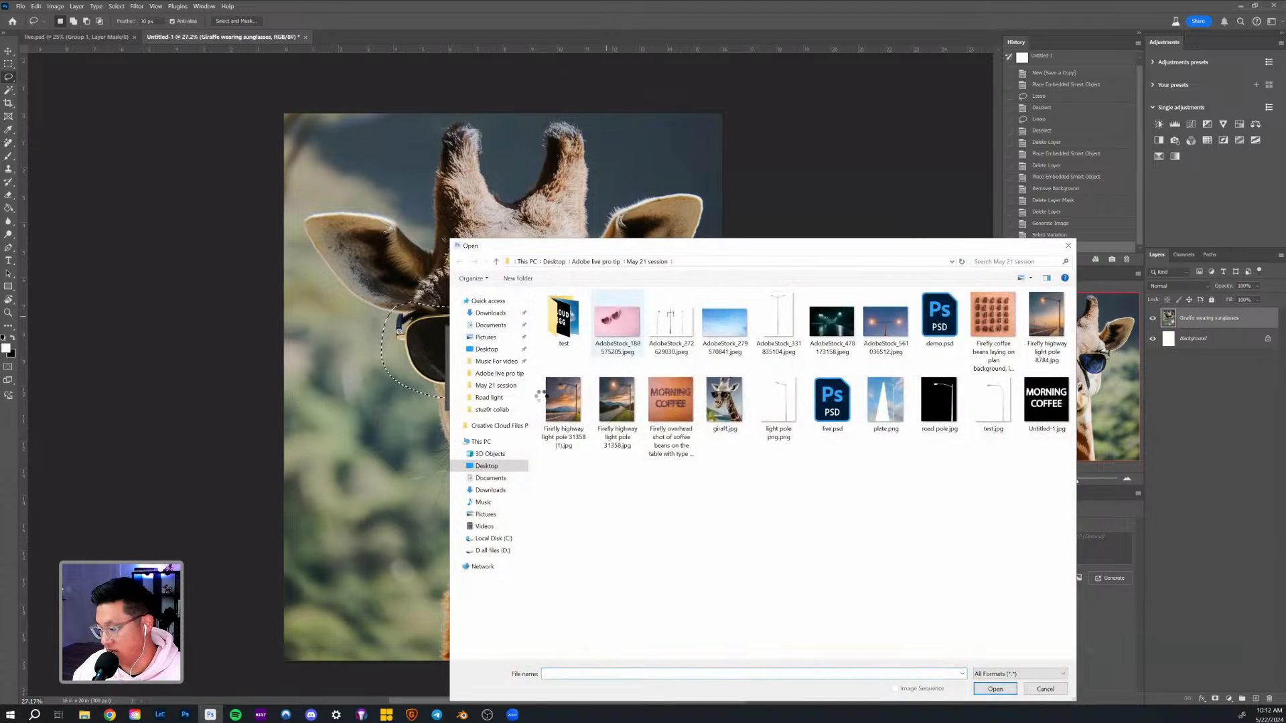
double_click(616, 320)
left_click(483, 419)
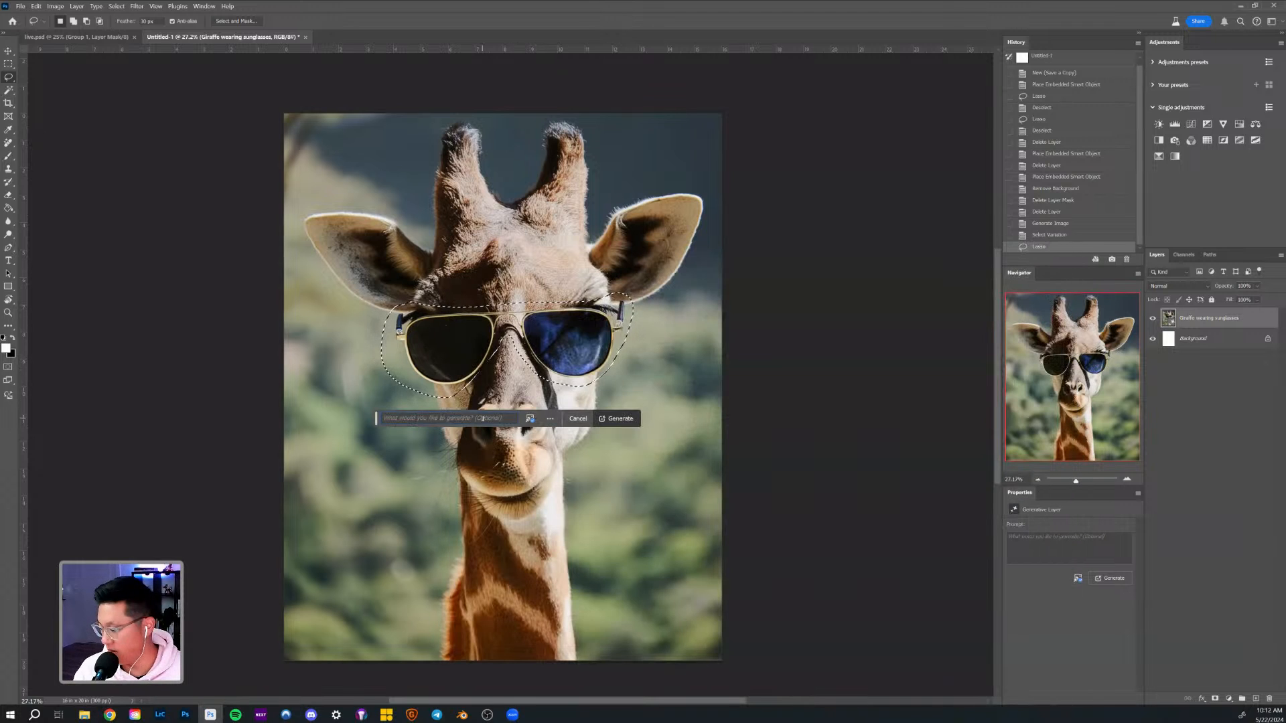
type("sun glasses")
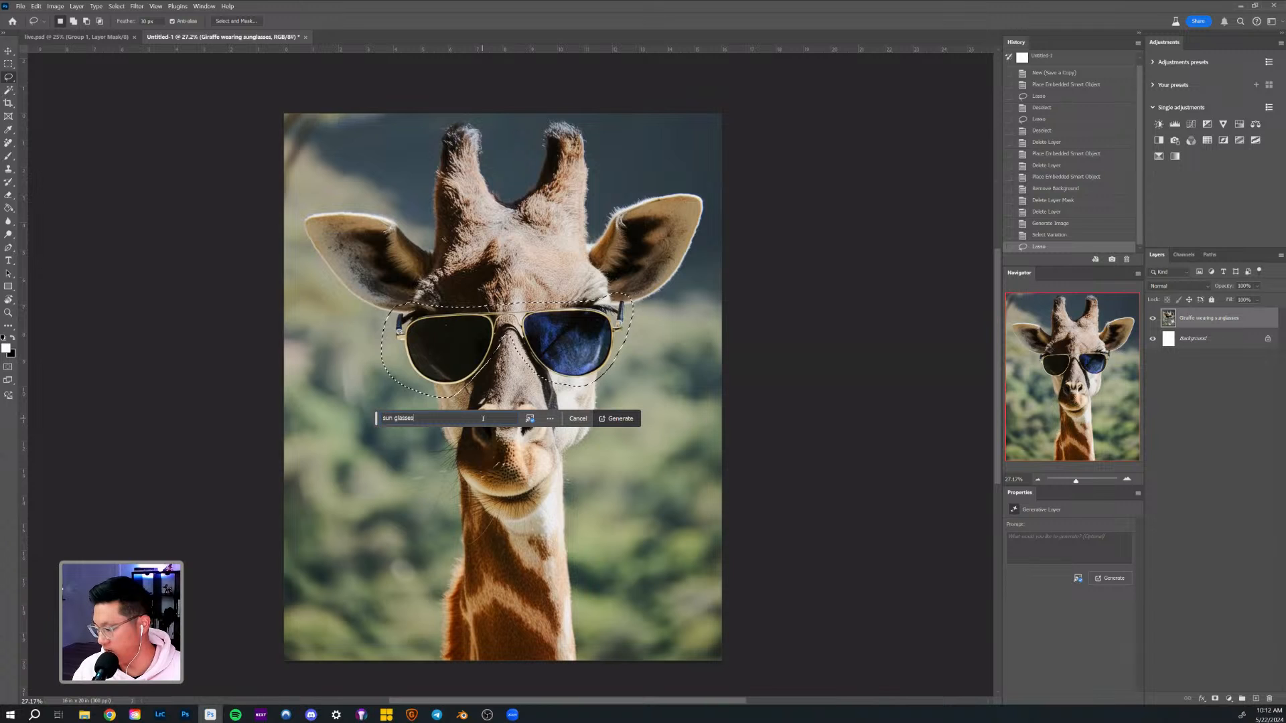
left_click(623, 420)
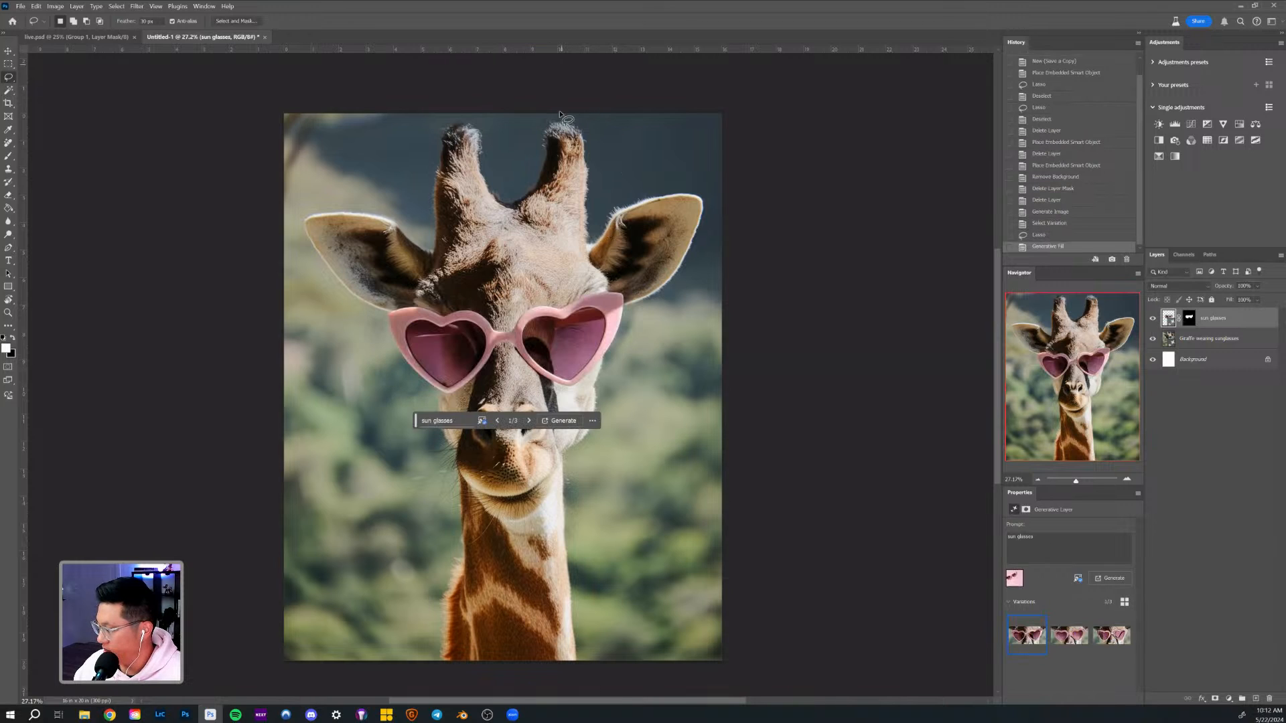
Compare the generated heart-shaped sunglasses variations and keep the second one.
left_click(528, 420)
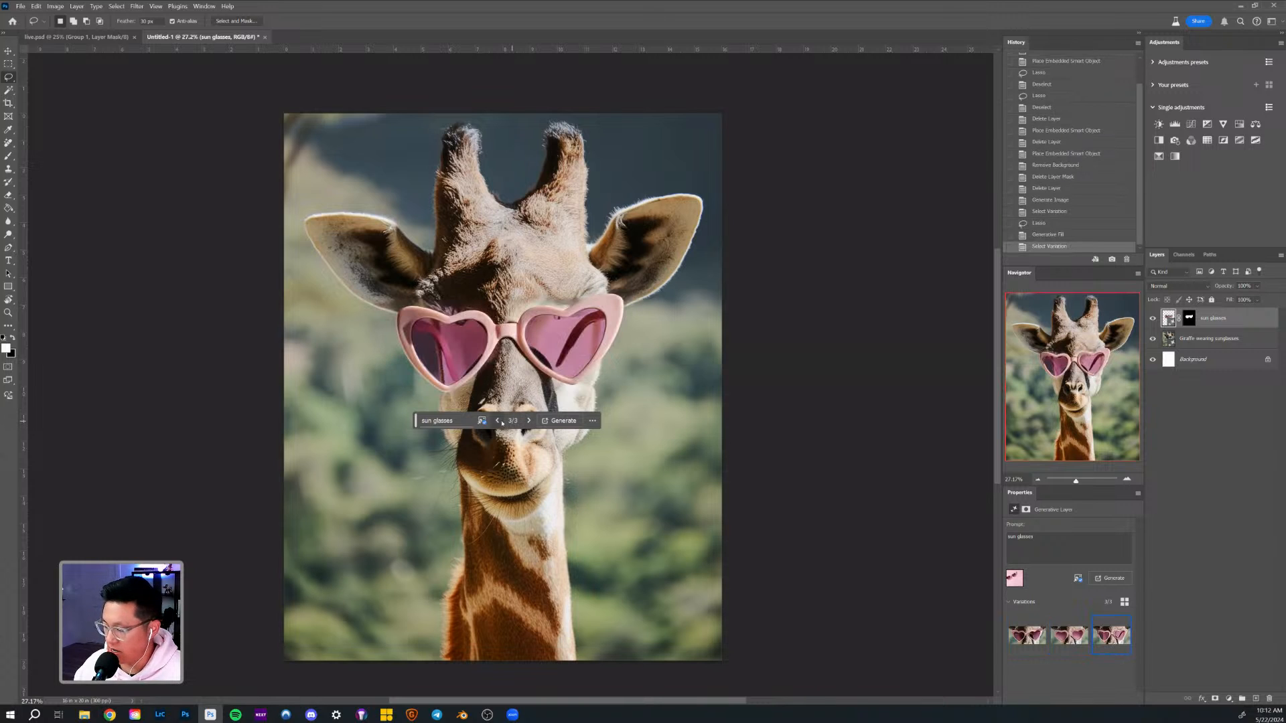
left_click(497, 421)
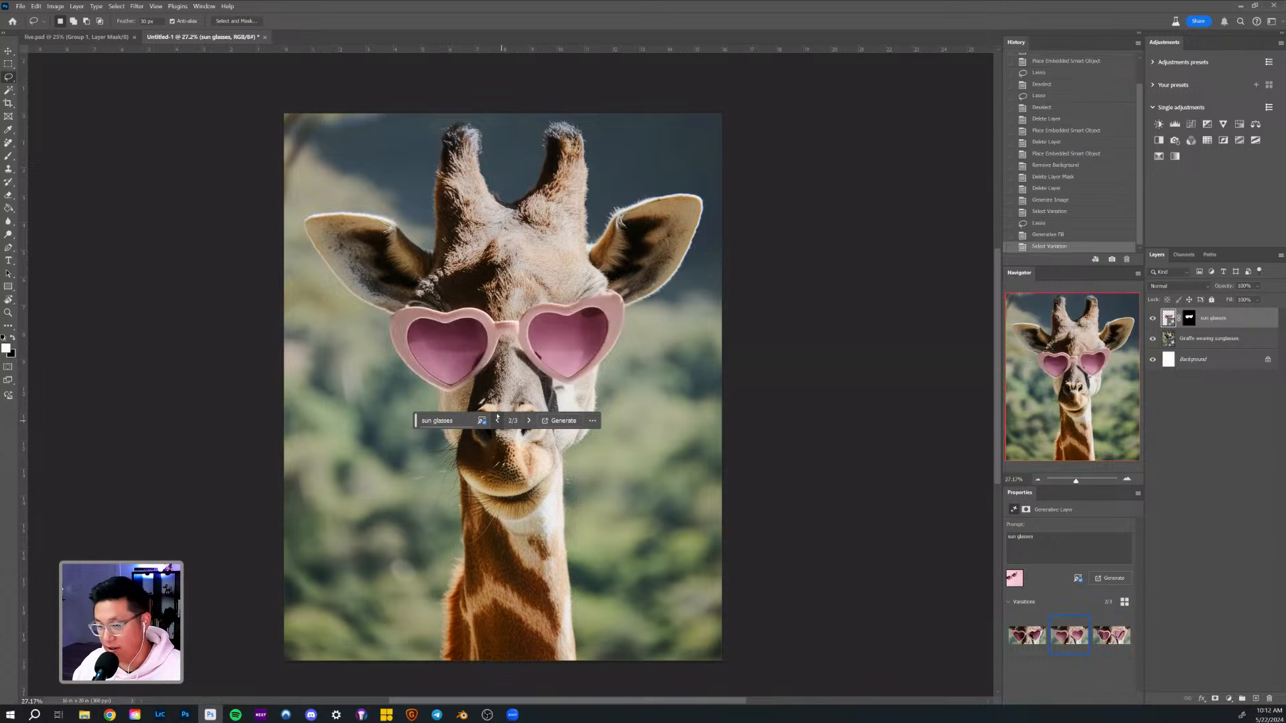
left_click(498, 422)
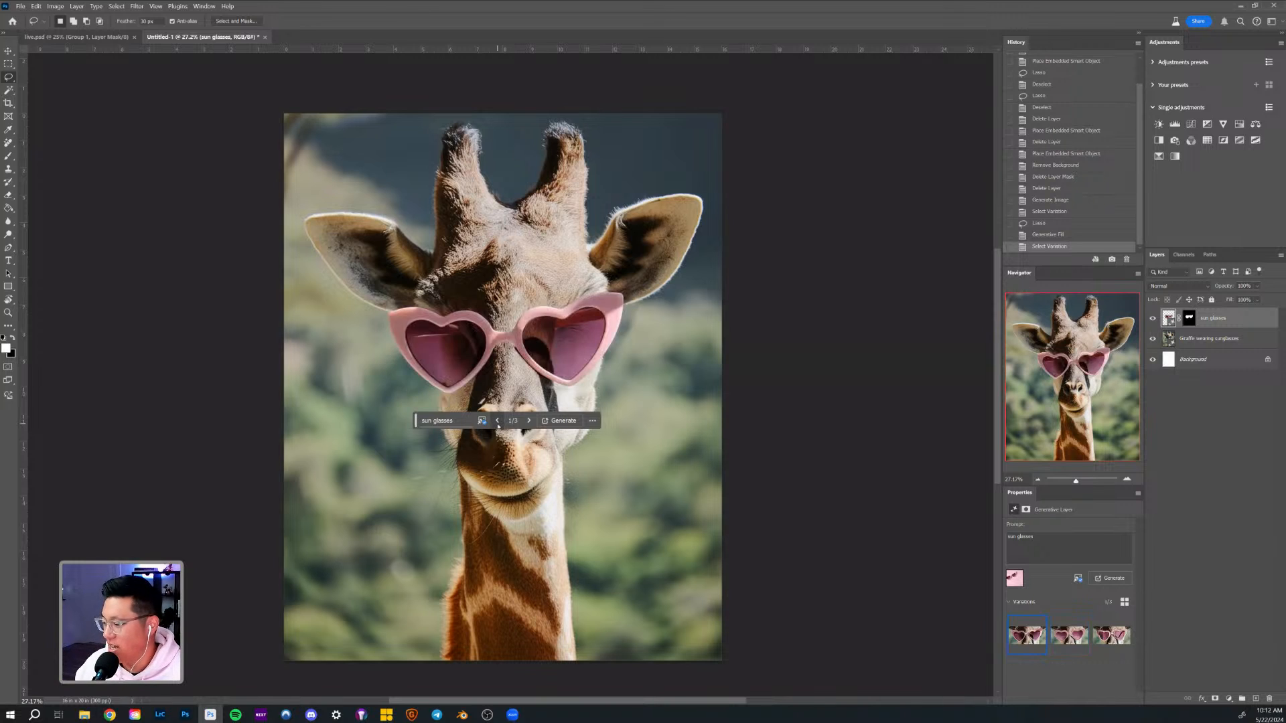
left_click(529, 421)
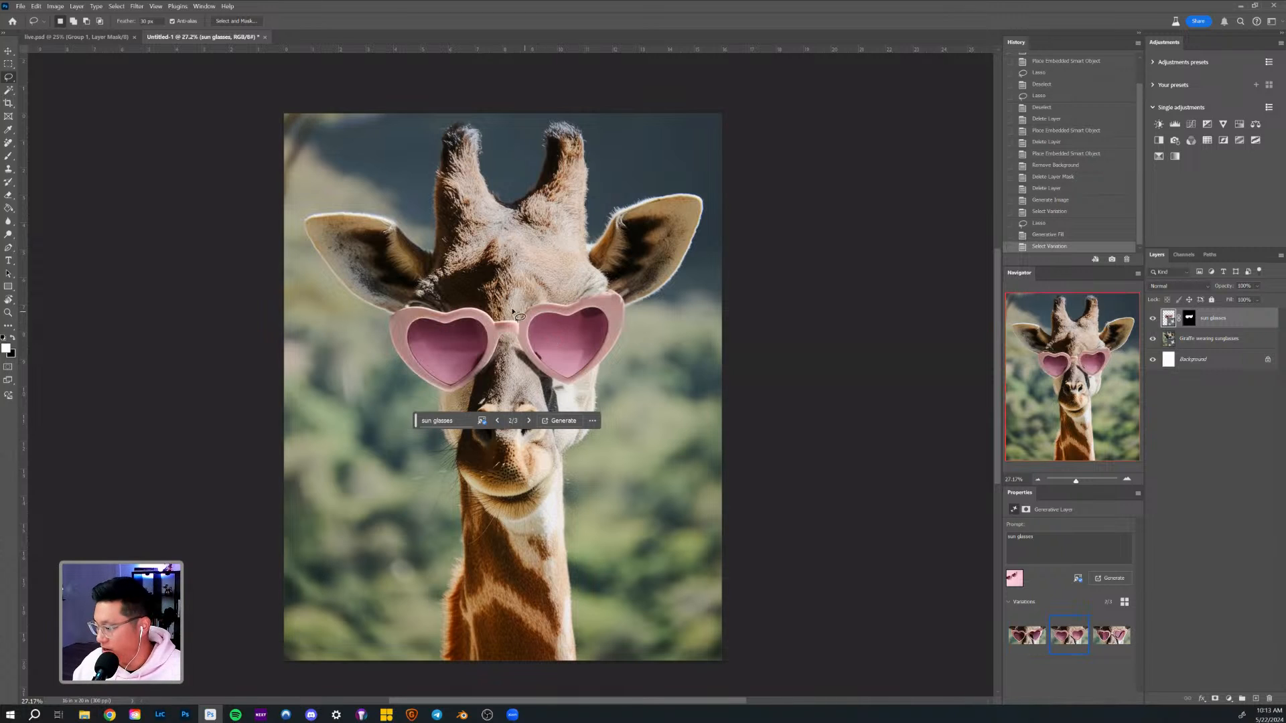
Examine the generated sunglasses up close and compare them with the original reference photo.
key("z")
left_click(571, 362)
left_click_drag(571, 361, 551, 351)
key("super+e")
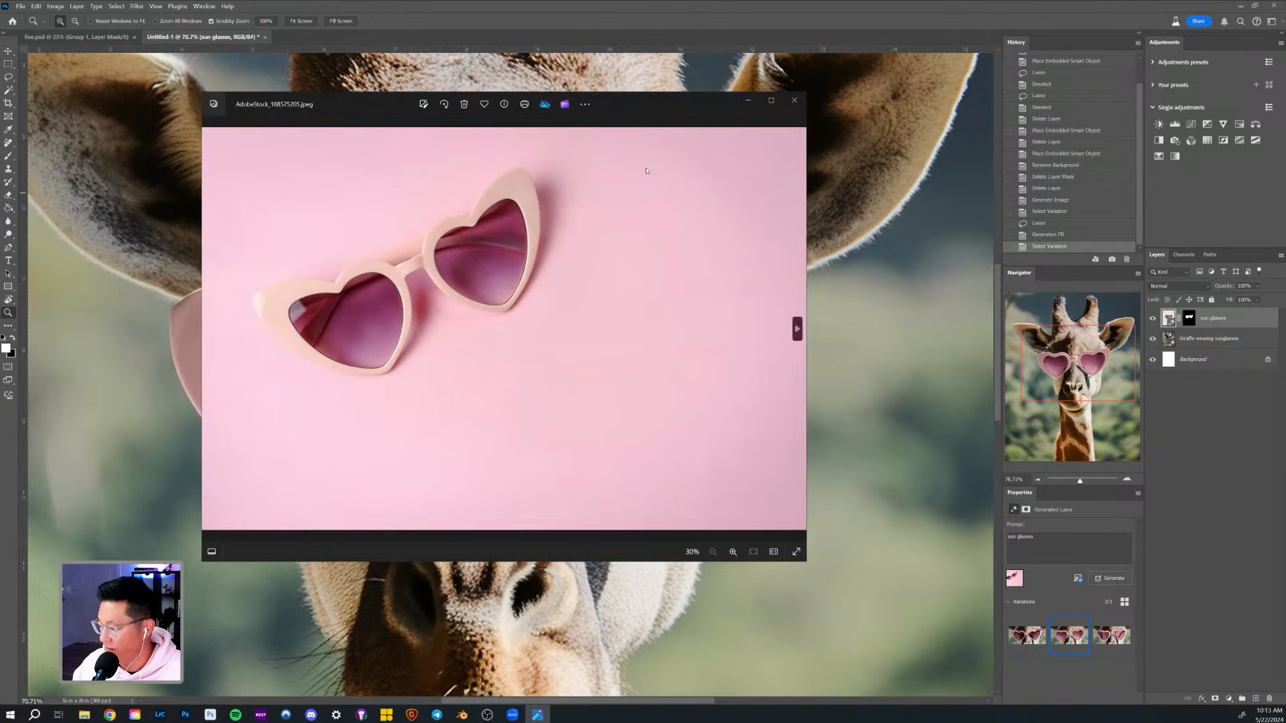
left_click(818, 163)
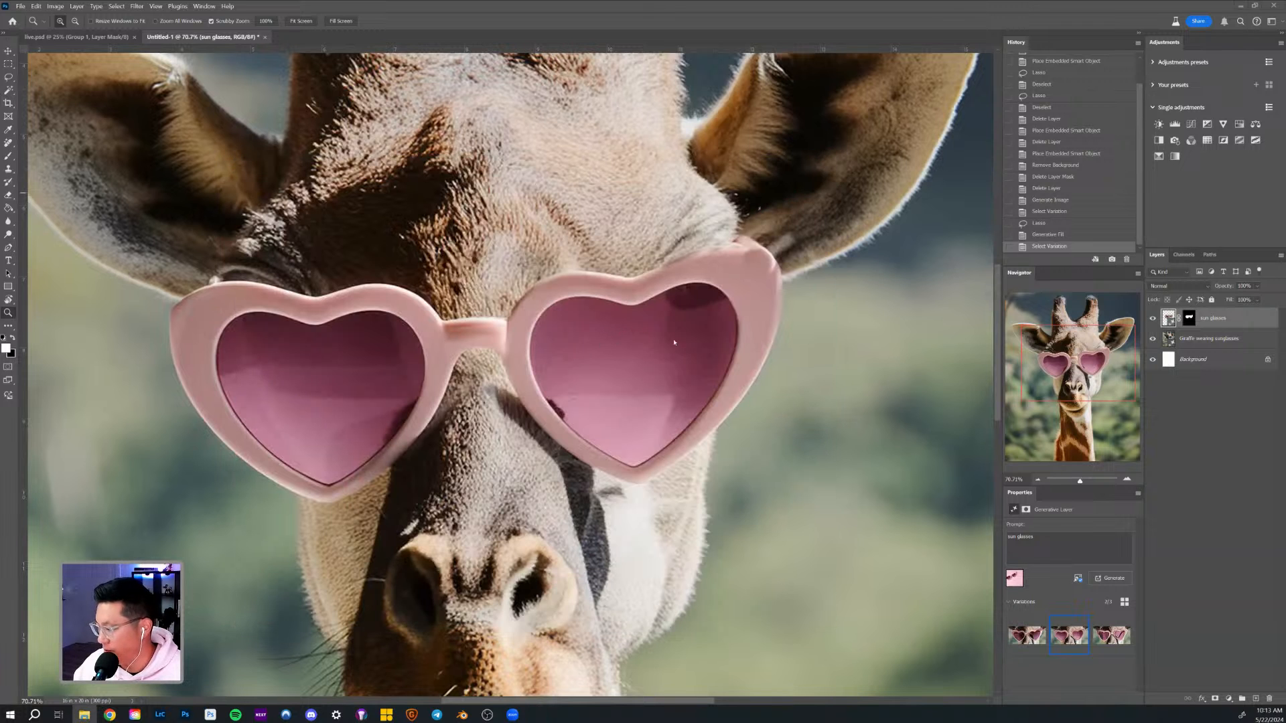
scroll(664, 385, "down", 2)
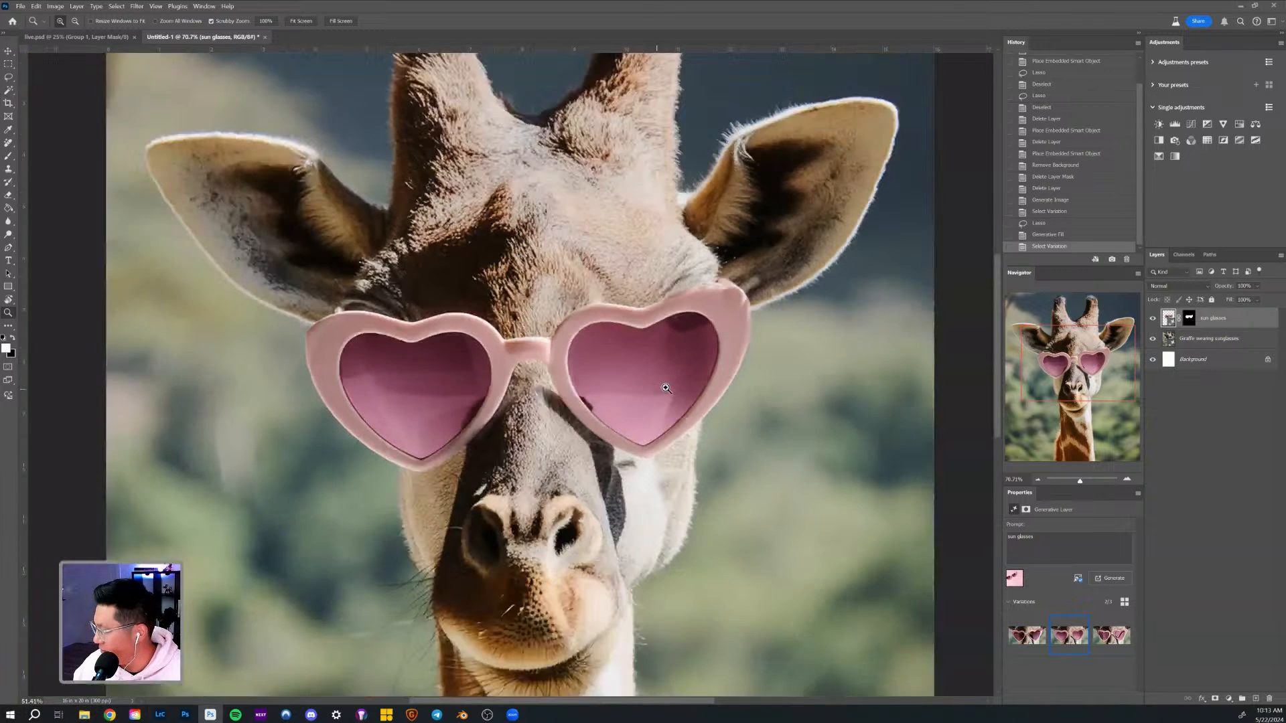
left_click_drag(707, 359, 522, 358)
scroll(650, 359, "down", 2)
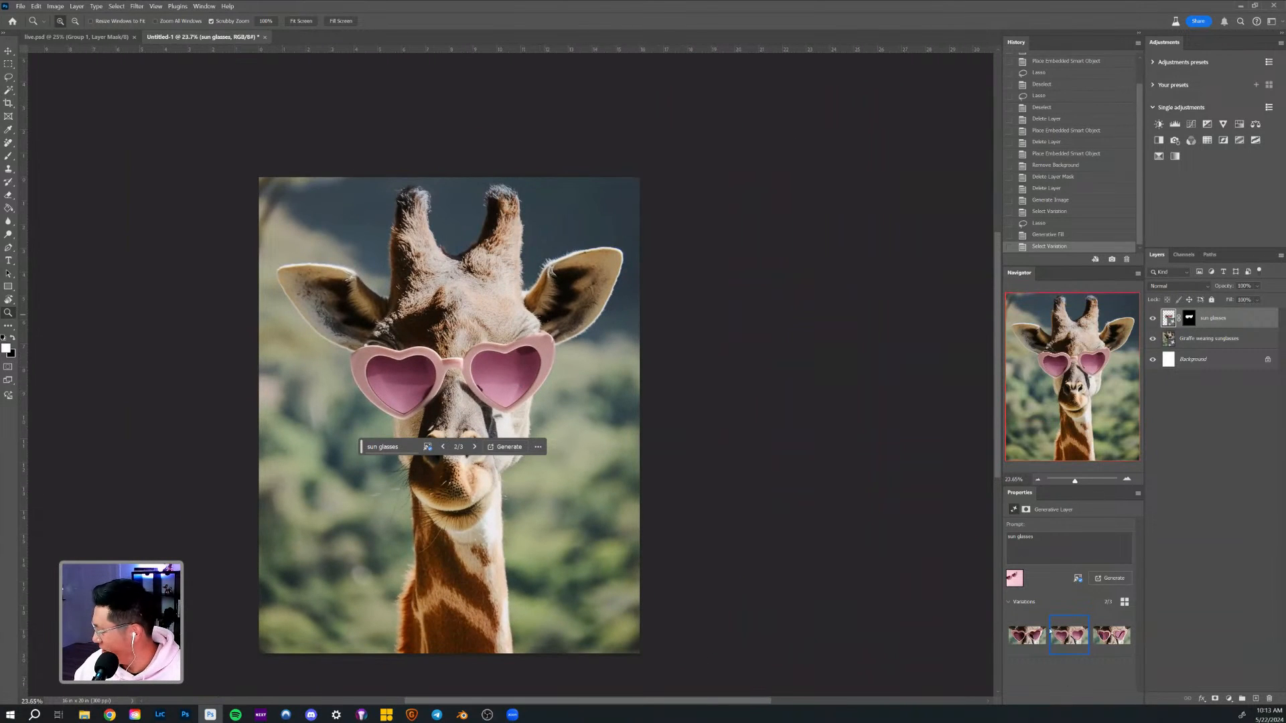
mouse_move(1056, 627)
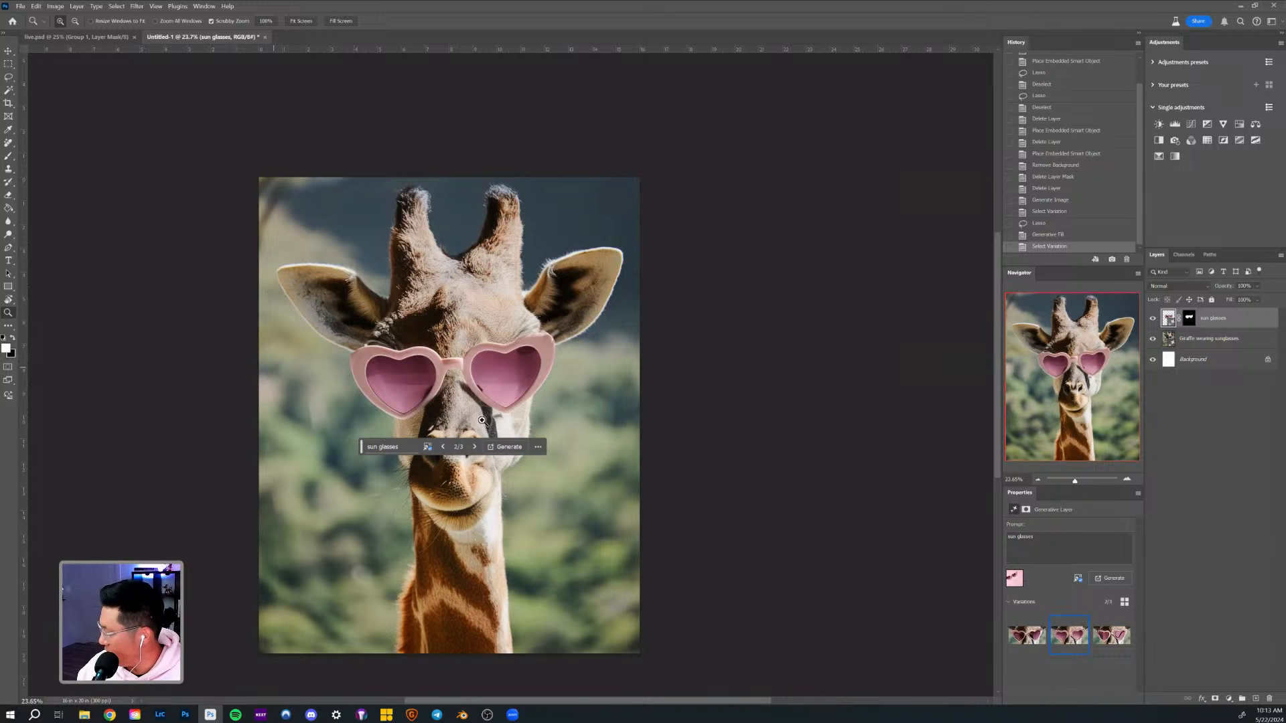
mouse_move(1016, 627)
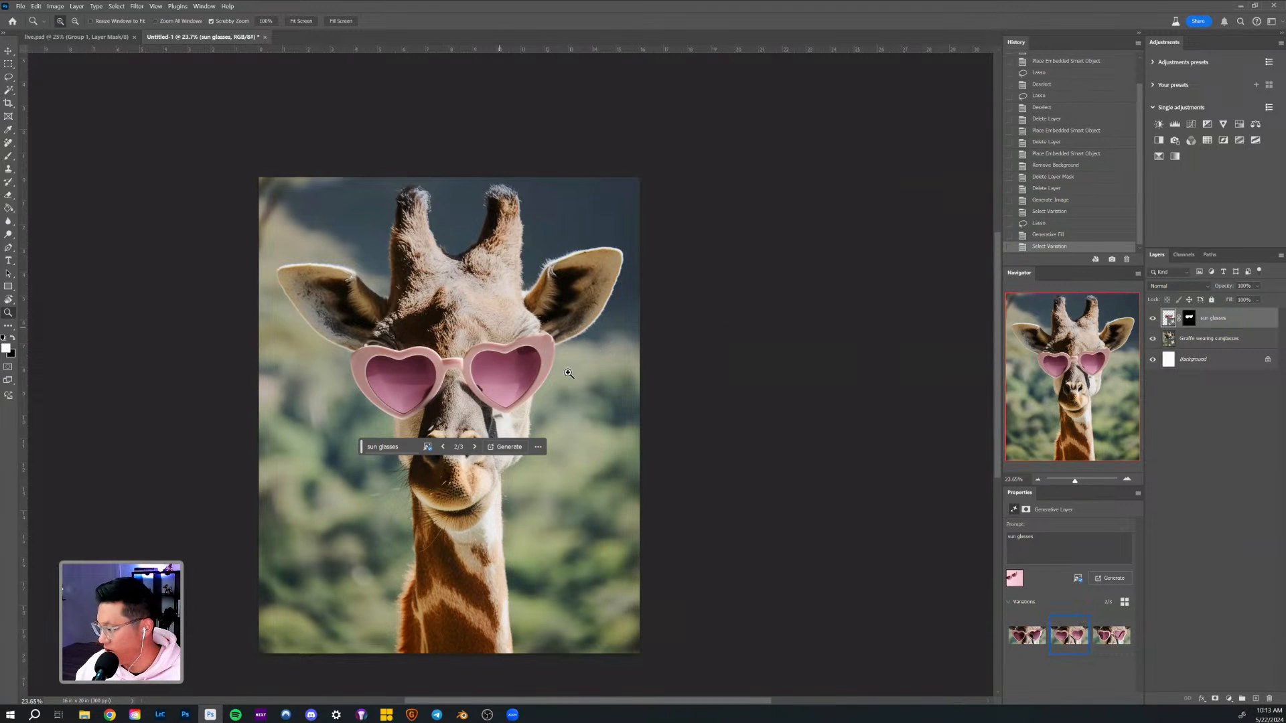
Enhance the detail of the second sunglasses variation and compare the lens before and after using the history states.
left_click_drag(540, 347, 677, 359)
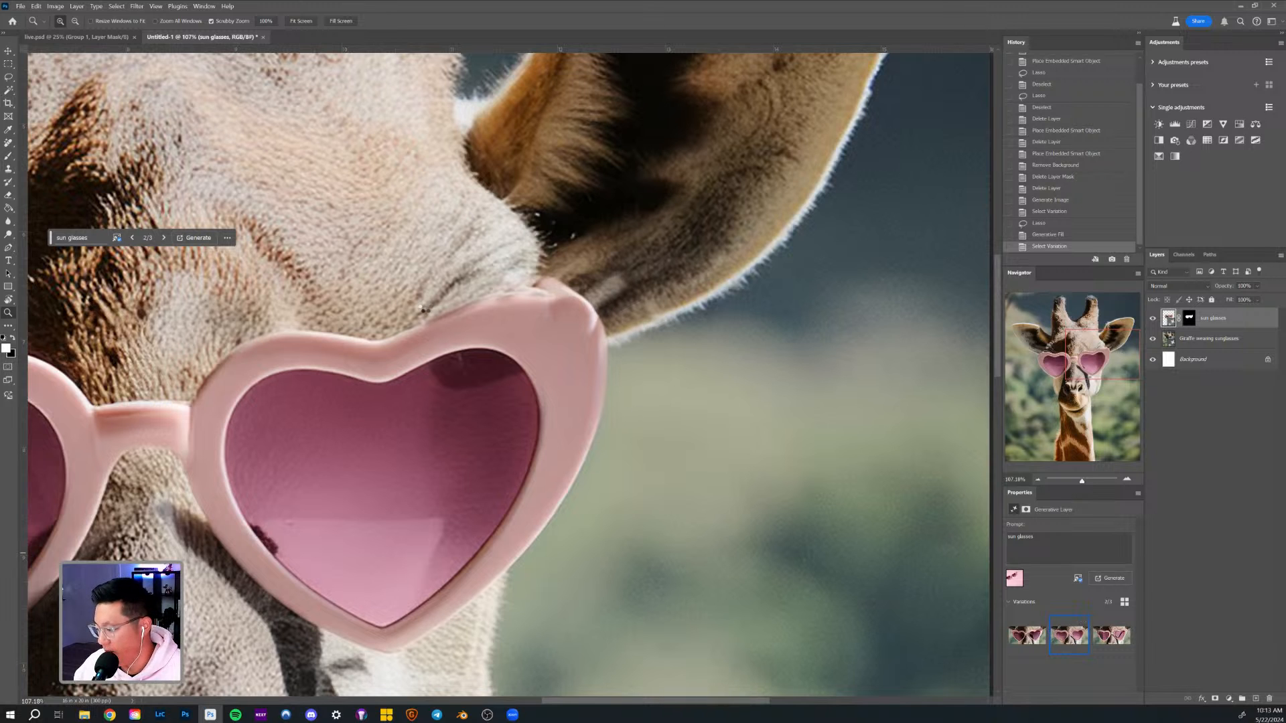
left_click_drag(347, 354, 367, 371)
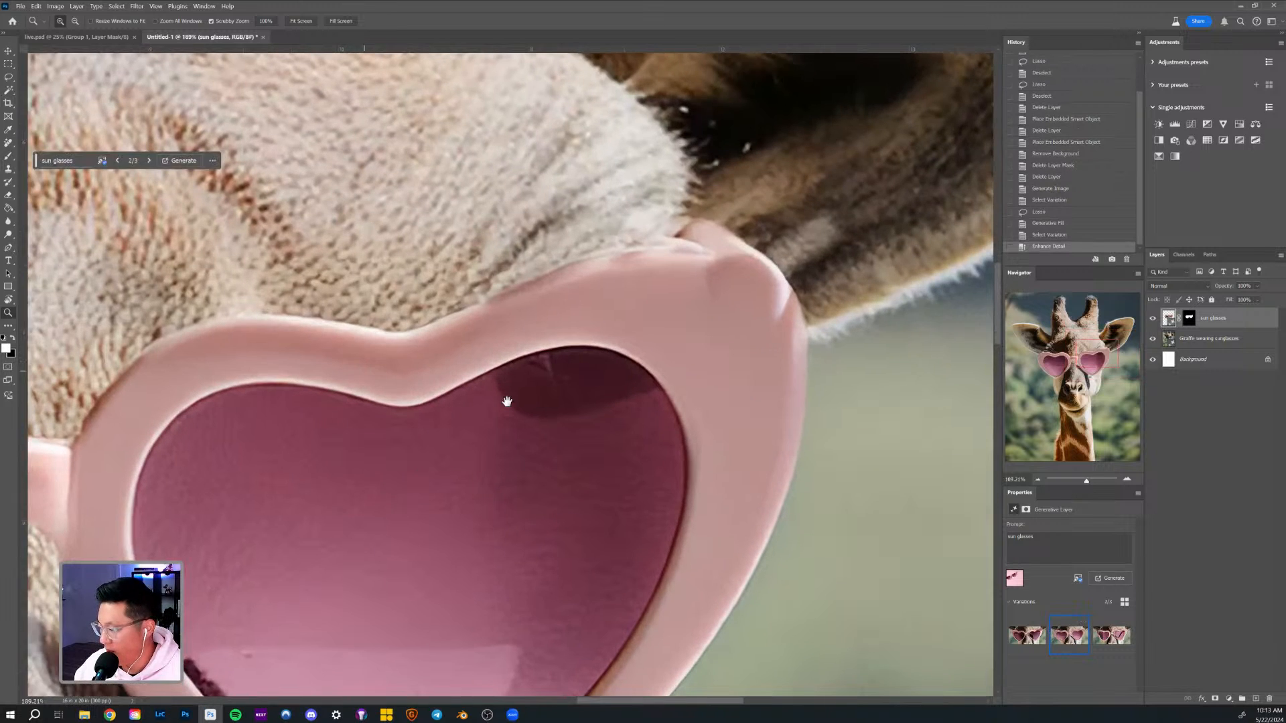
left_click_drag(507, 402, 580, 368)
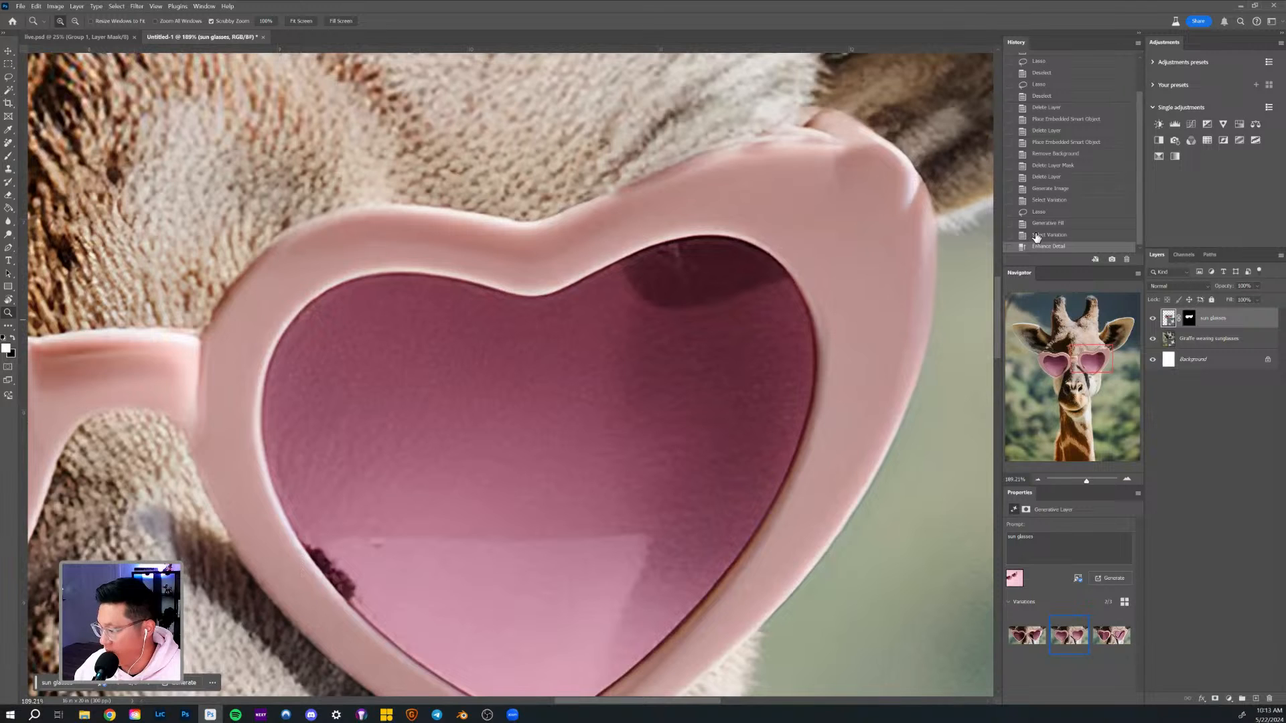
left_click(1037, 236)
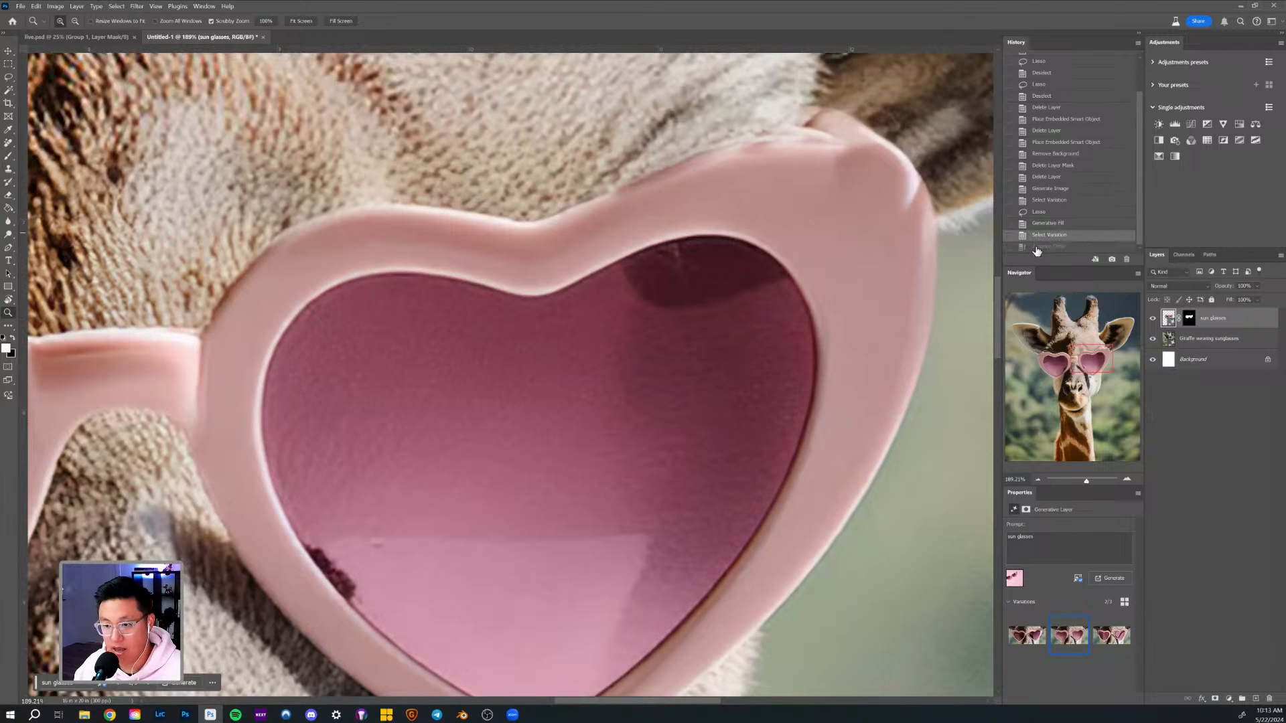
left_click(1036, 247)
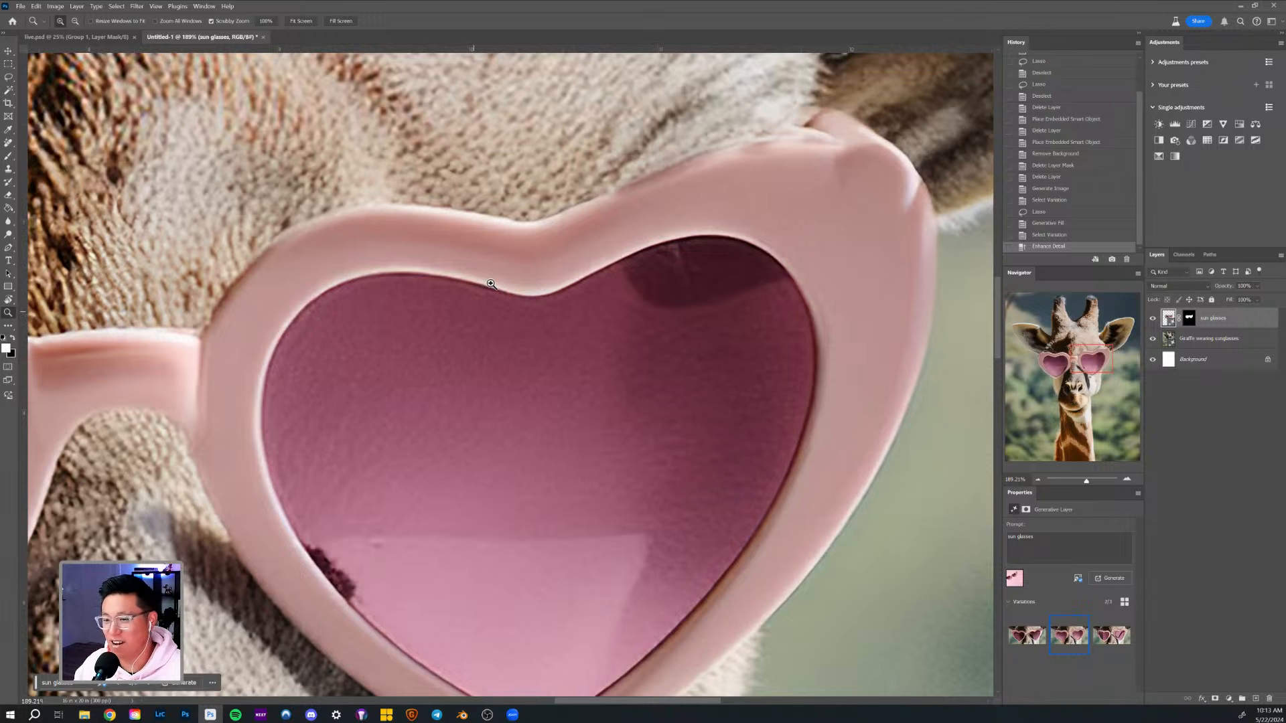
left_click_drag(609, 350, 512, 354)
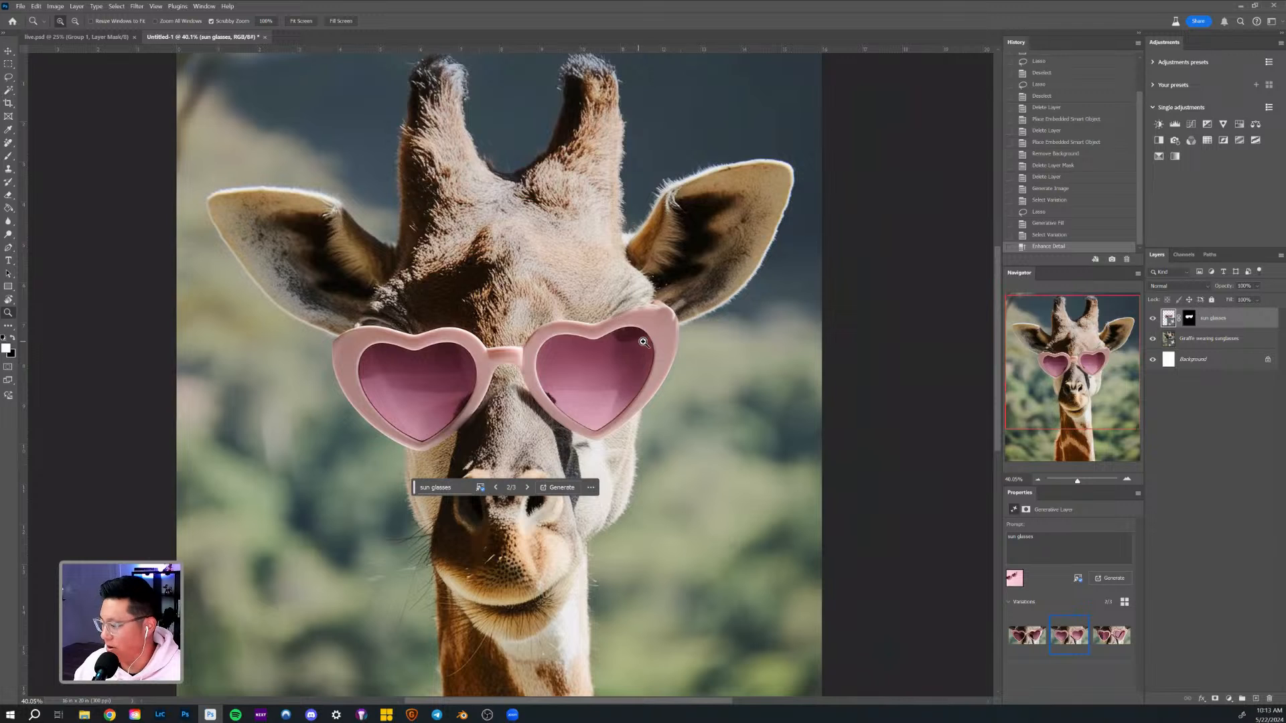
left_click_drag(630, 345, 606, 346)
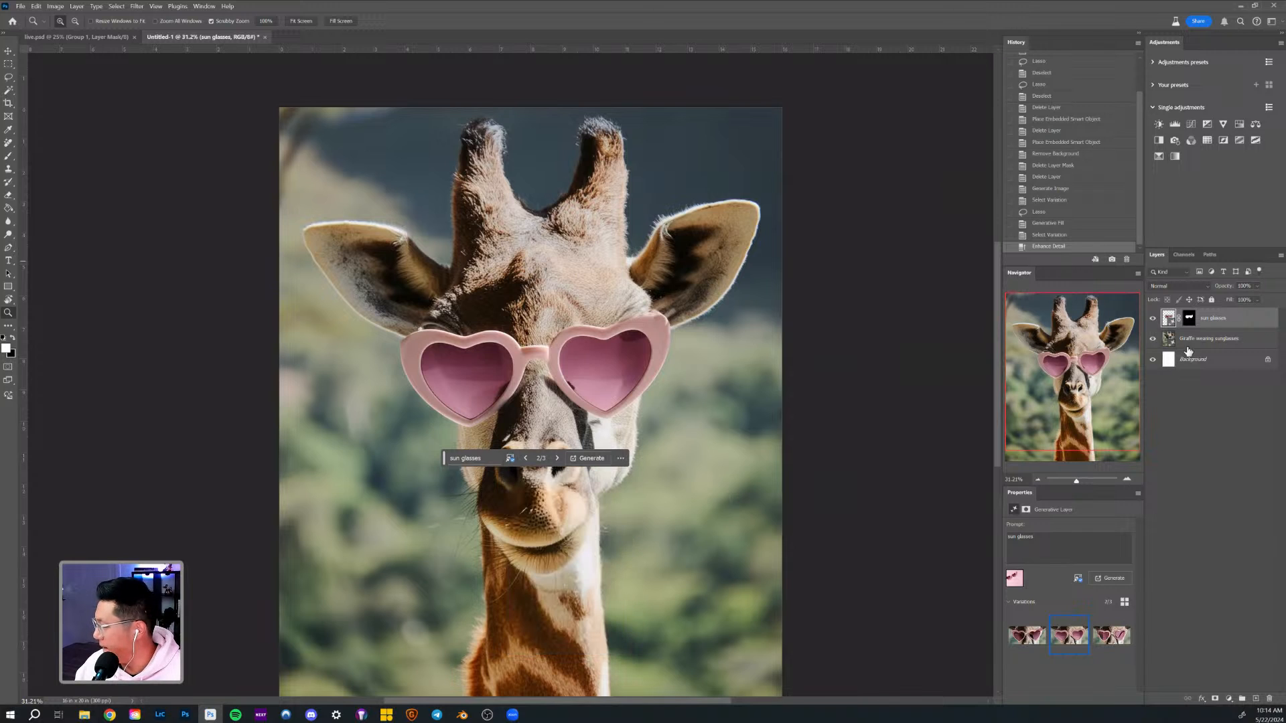
Delete the sun glasses and Giraffe wearing sunglasses layers, leaving only the white background.
left_click(1209, 339)
left_click(1167, 322)
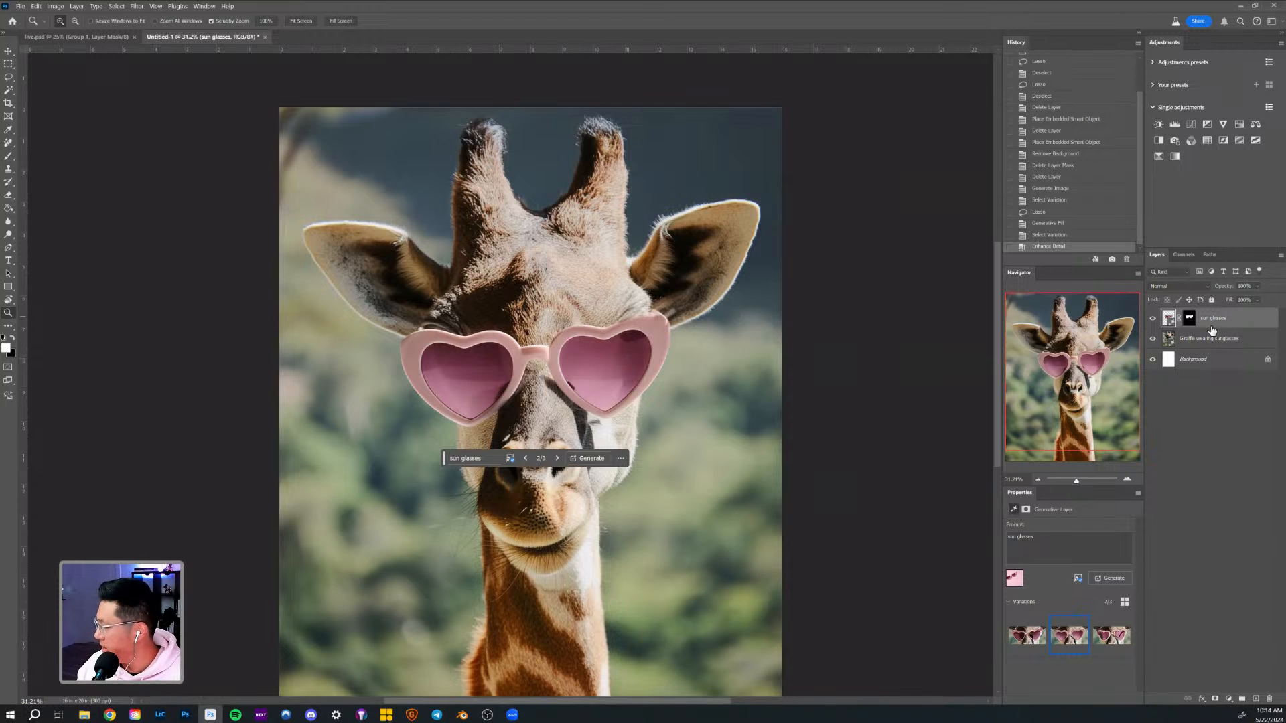
key("Delete")
key("Delete")
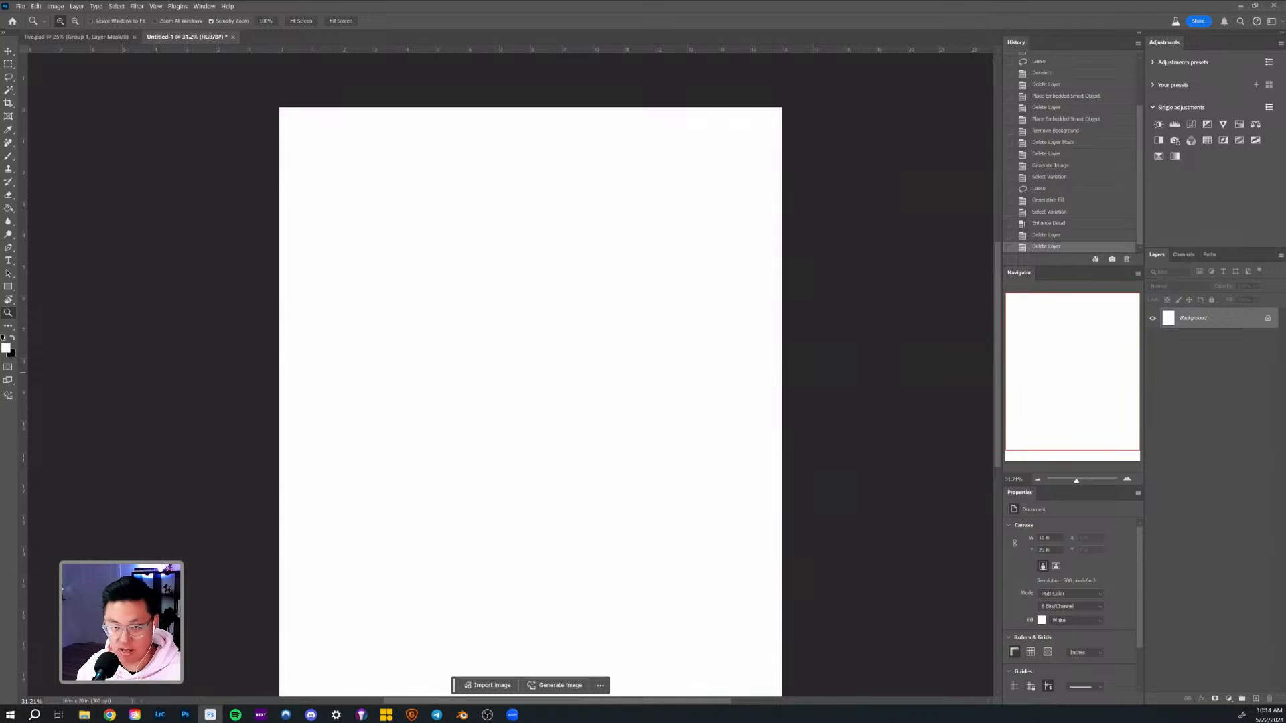
Place the light pole png image as a smart object and move it so the pole's base meets the canvas bottom edge.
left_click_drag(4, 379, 491, 399)
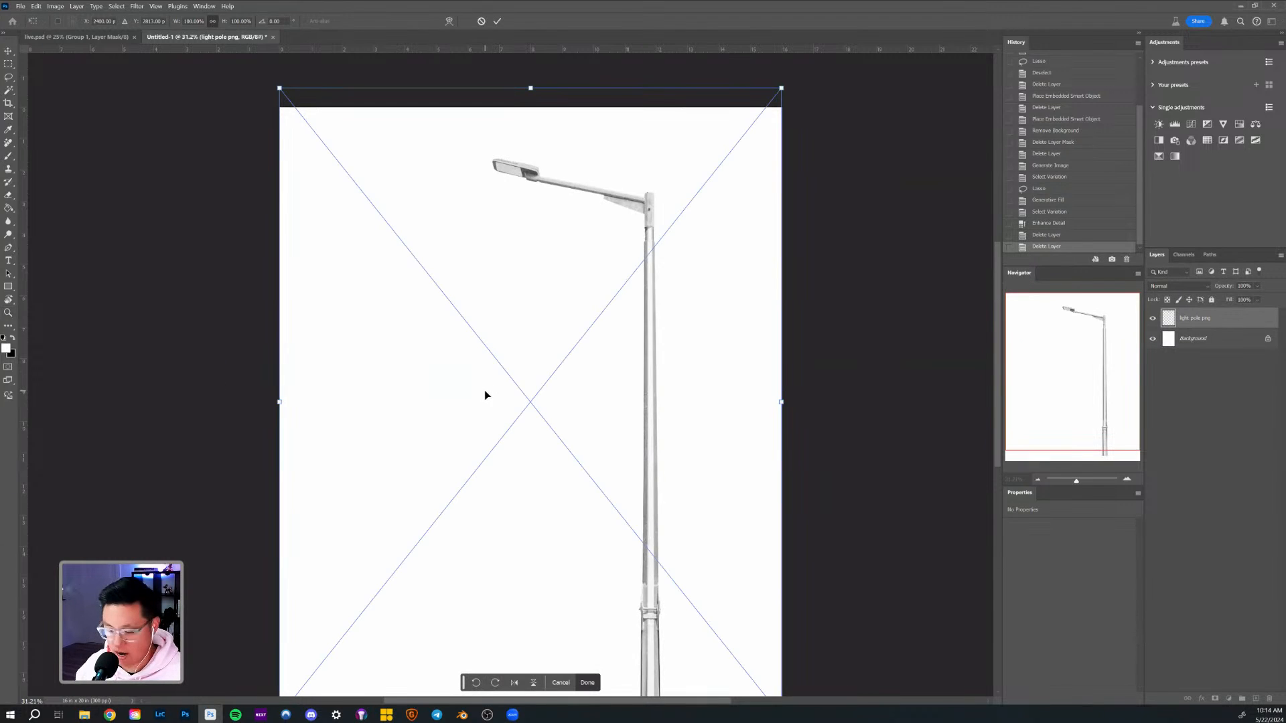
key("Return")
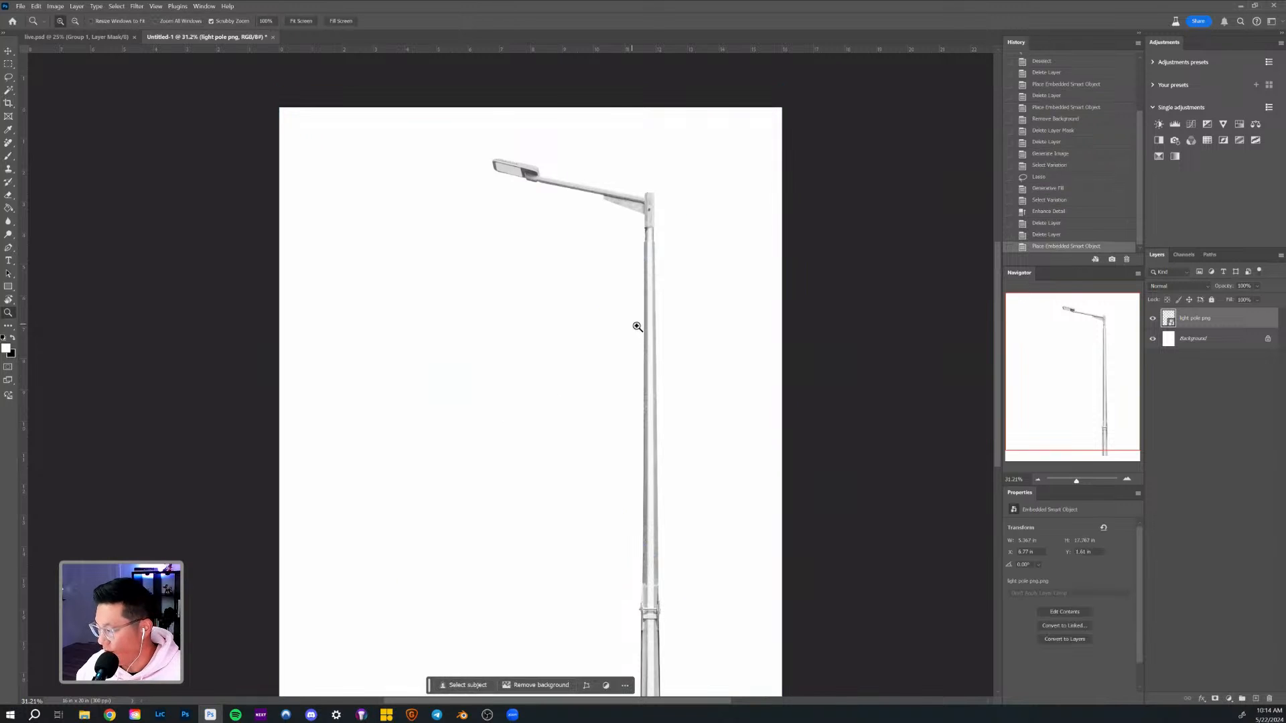
left_click(678, 380, "alt")
left_click_drag(628, 330, 643, 330)
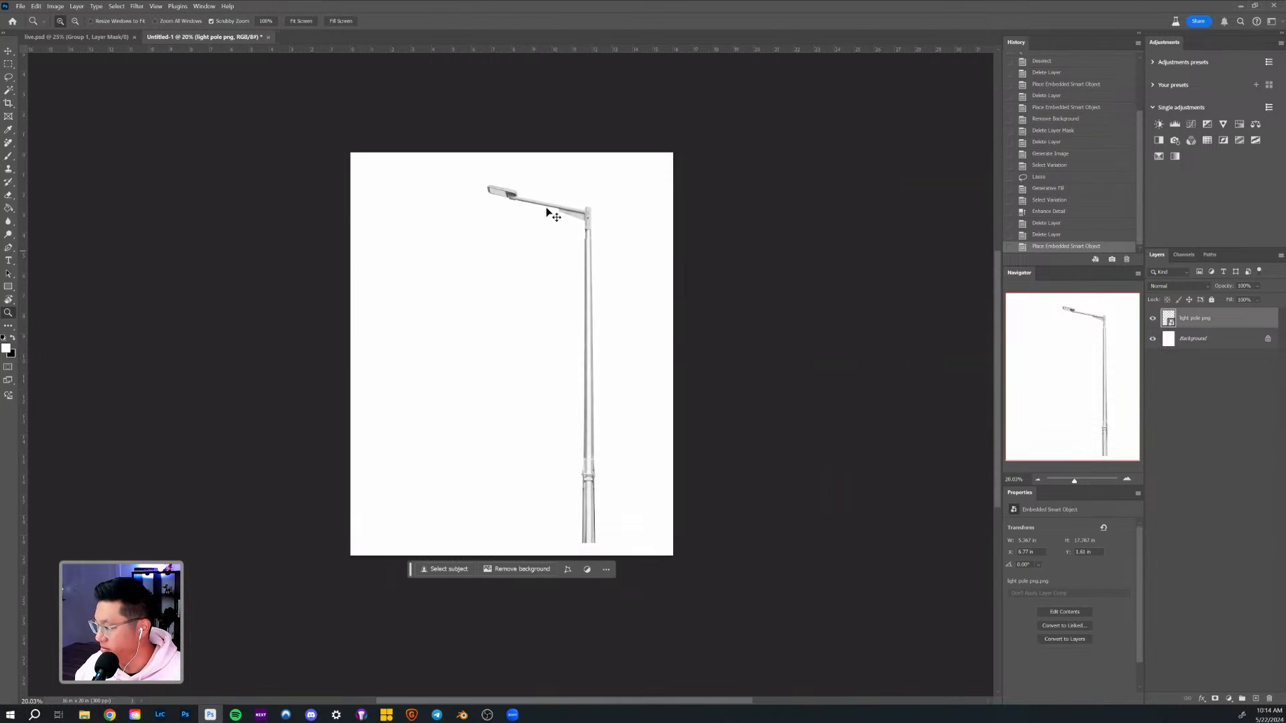
key("v")
mouse_move(576, 272)
left_mouse_down()
mouse_move(604, 257)
mouse_move(578, 253)
left_mouse_up()
left_click_drag(669, 283, 690, 309)
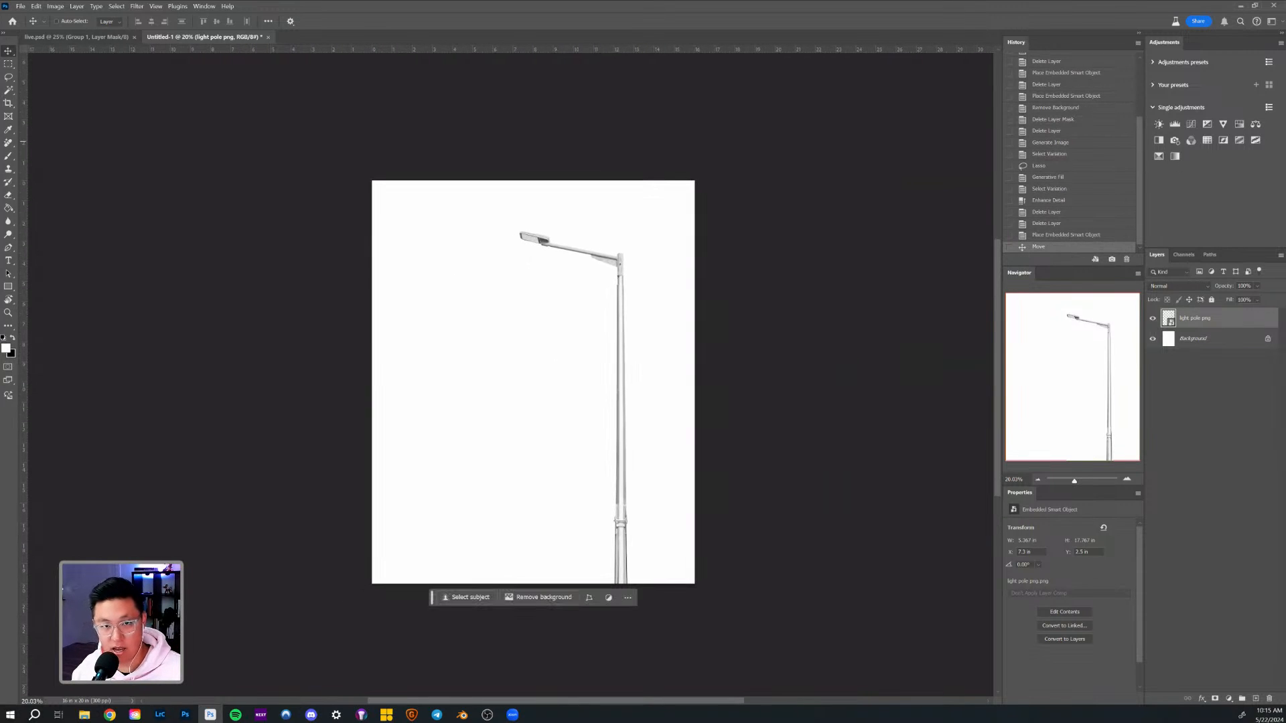
Place the three Firefly highway light pole images as embedded smart objects above the light pole png layer.
key("alt+Tab")
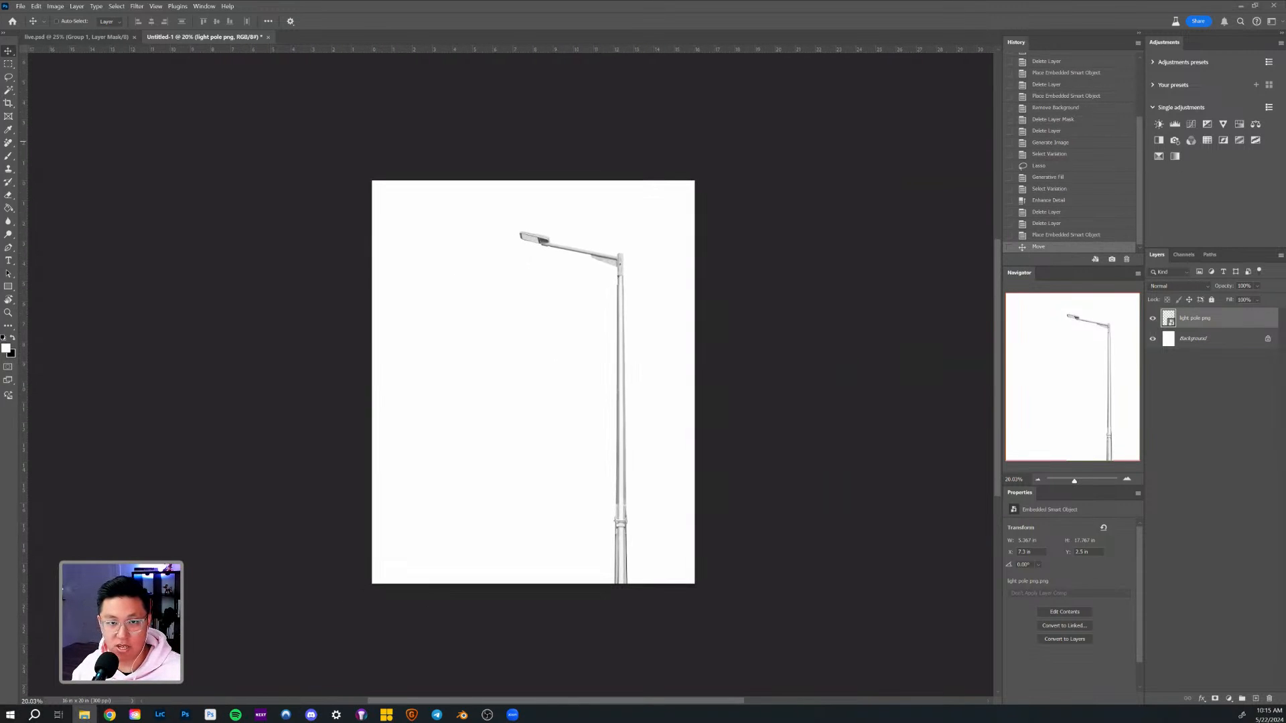
left_click_drag(569, 410, 586, 290)
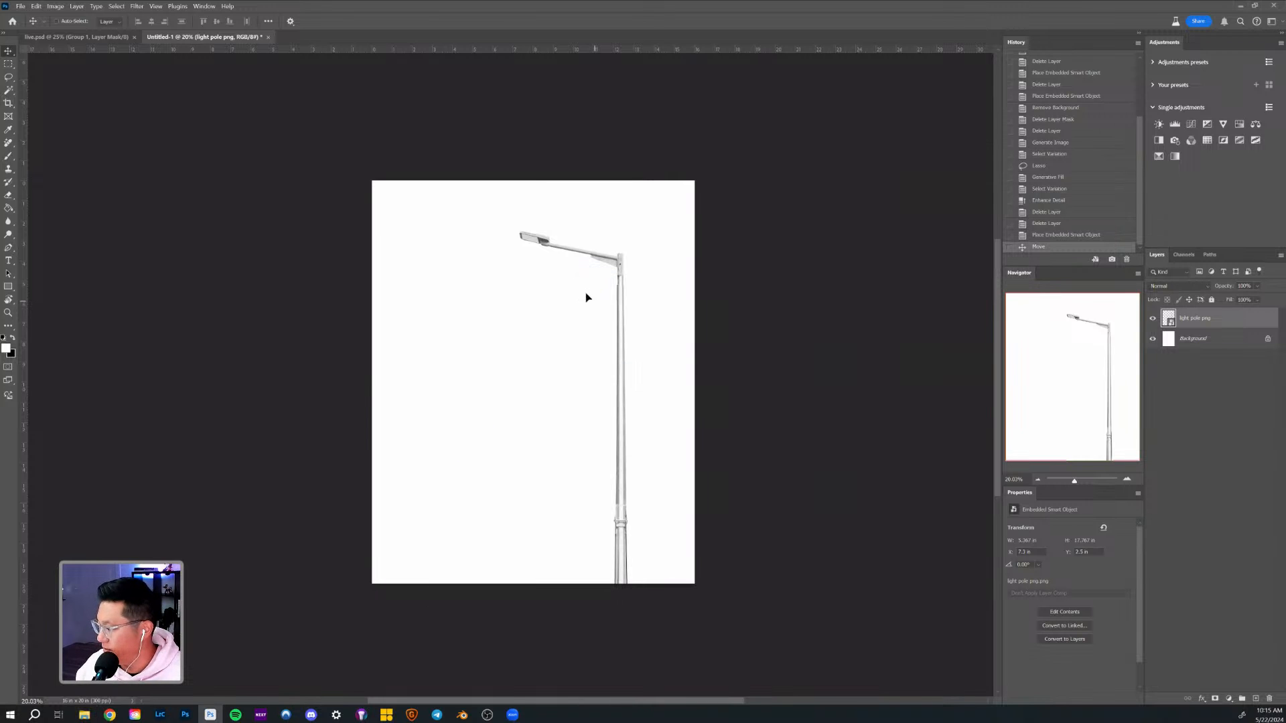
key("Return")
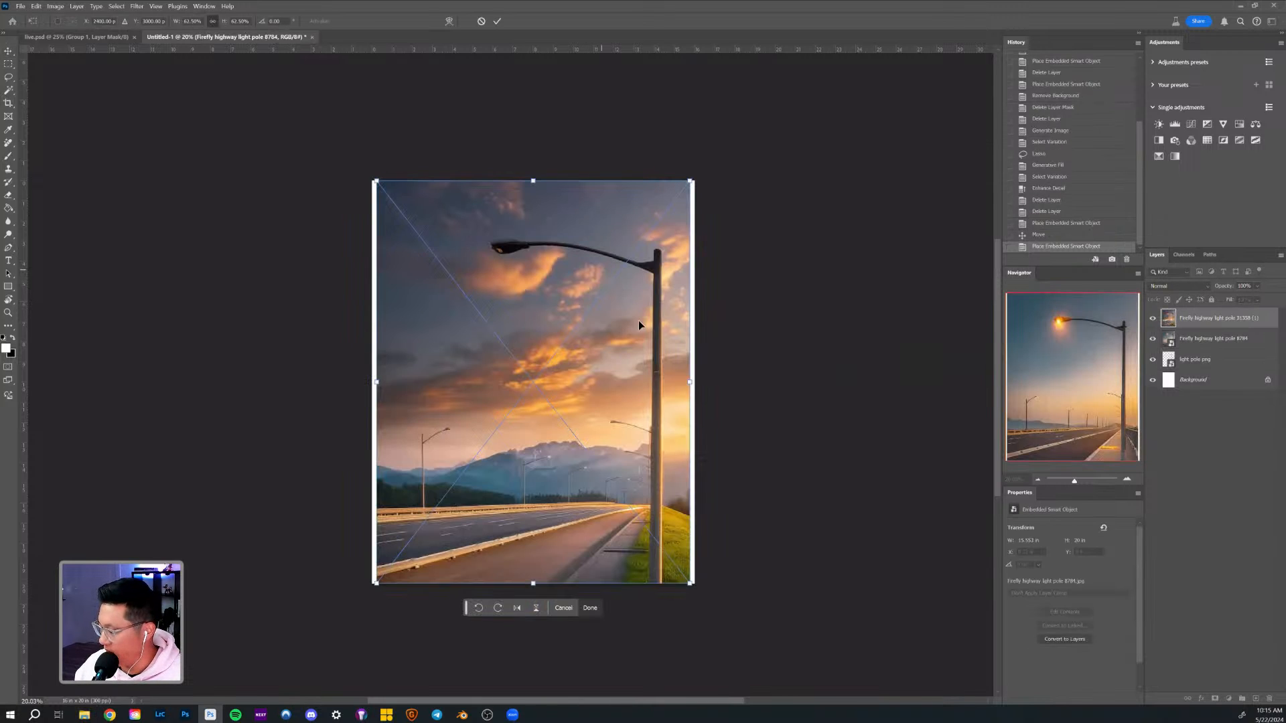
key("Return")
key("Return")
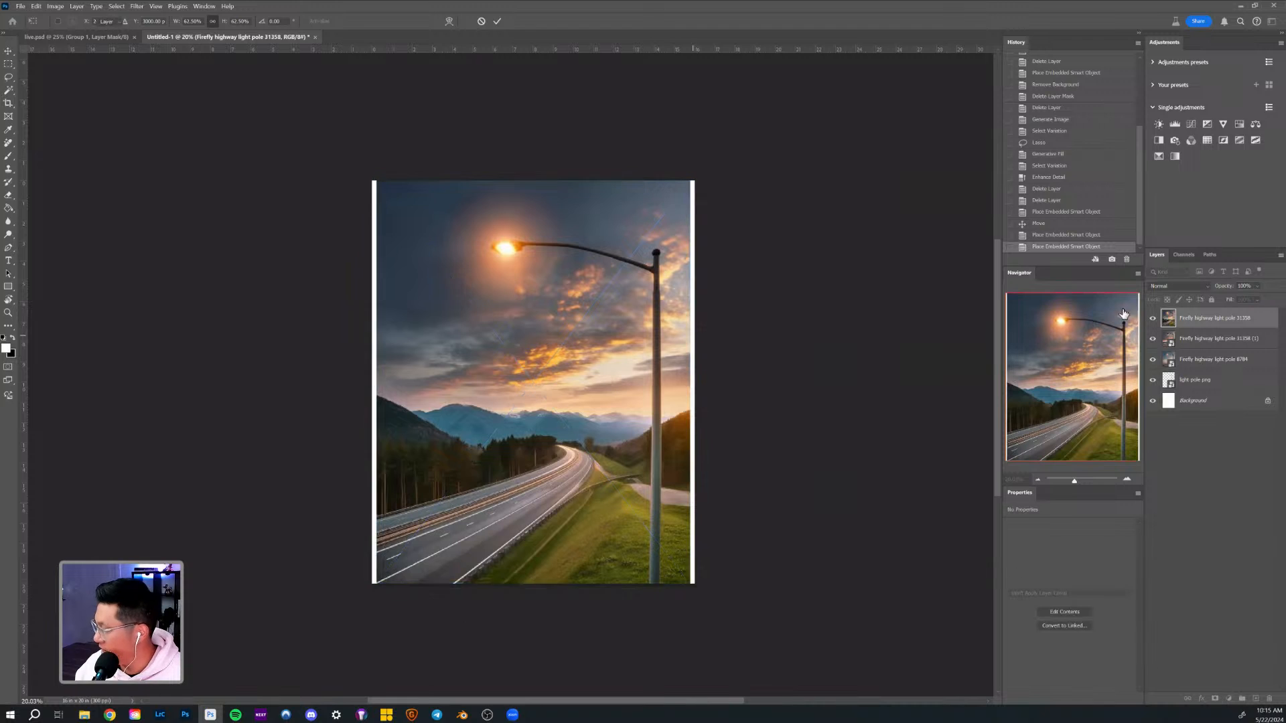
Scale the three Firefly highway layers together to about 16.3 by 21 in and reposition them to cover the whole canvas.
left_click(1212, 359, "shift")
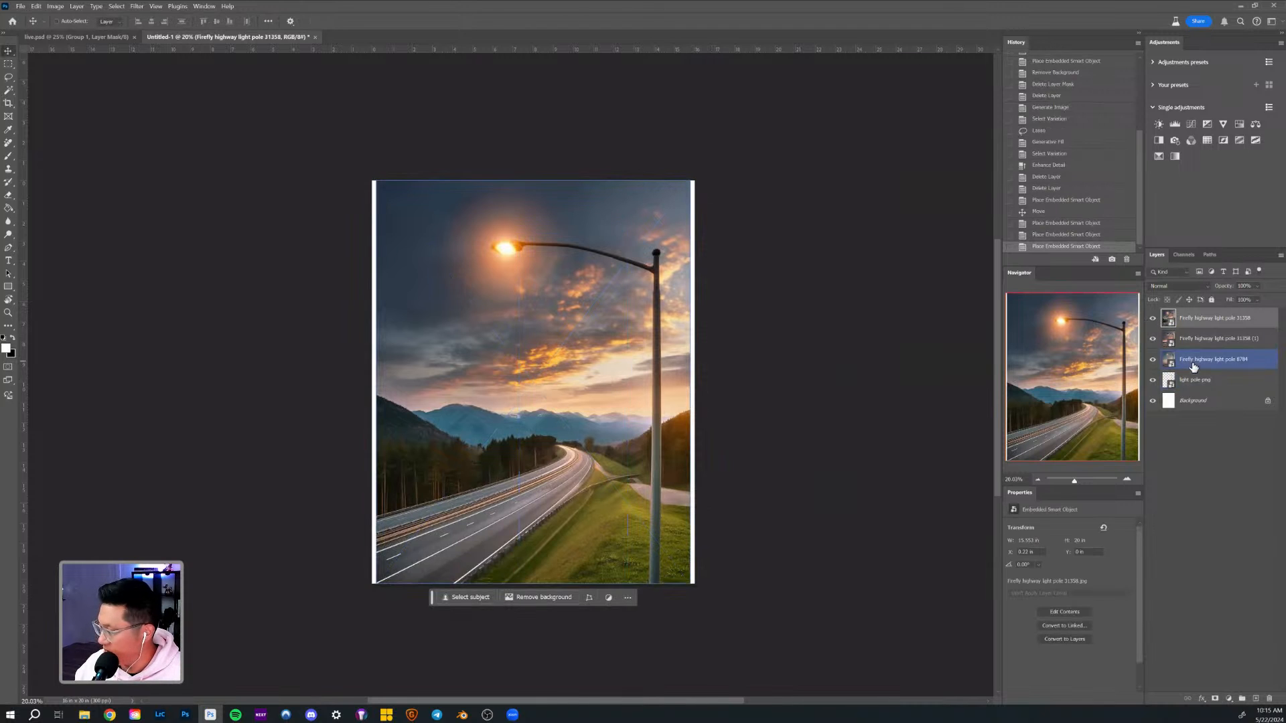
key("ctrl+t")
left_click_drag(536, 179, 537, 160)
key("Return")
left_click_drag(597, 332, 597, 340)
left_click(1198, 333)
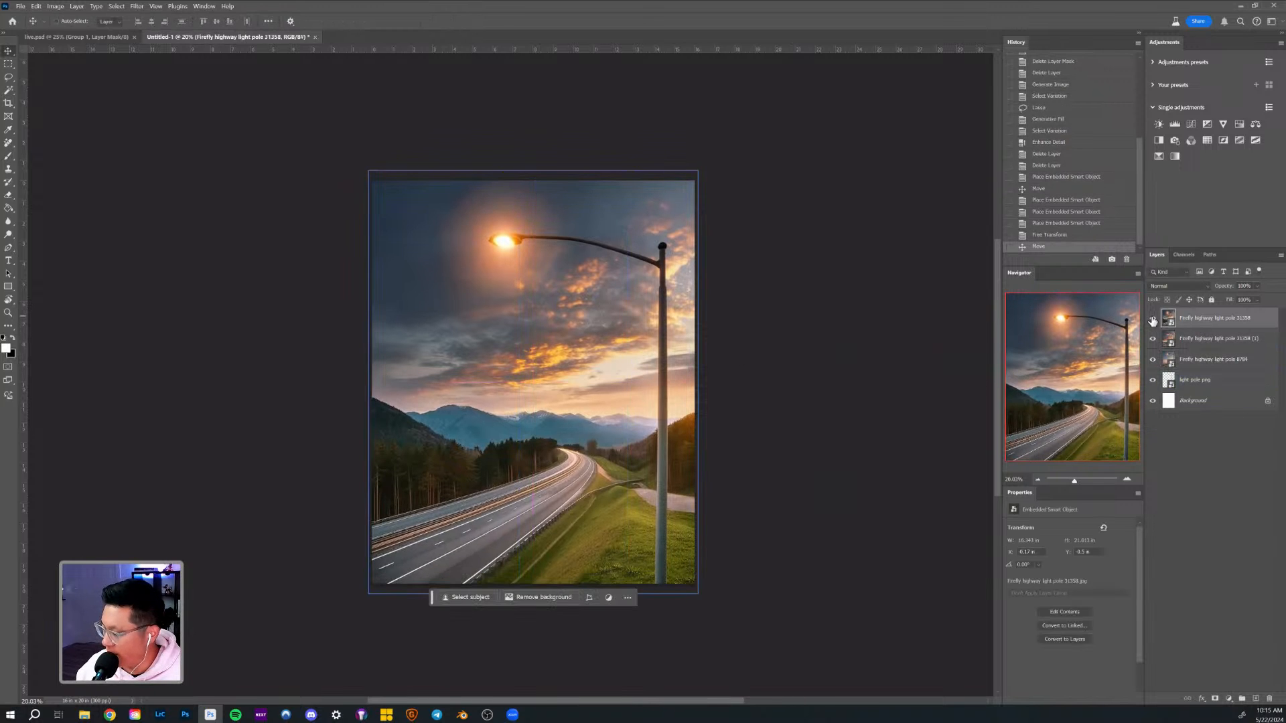
Compare the three Firefly highway light pole images by toggling the visibility of the upper two layers.
left_click(1153, 318)
left_click(1153, 342)
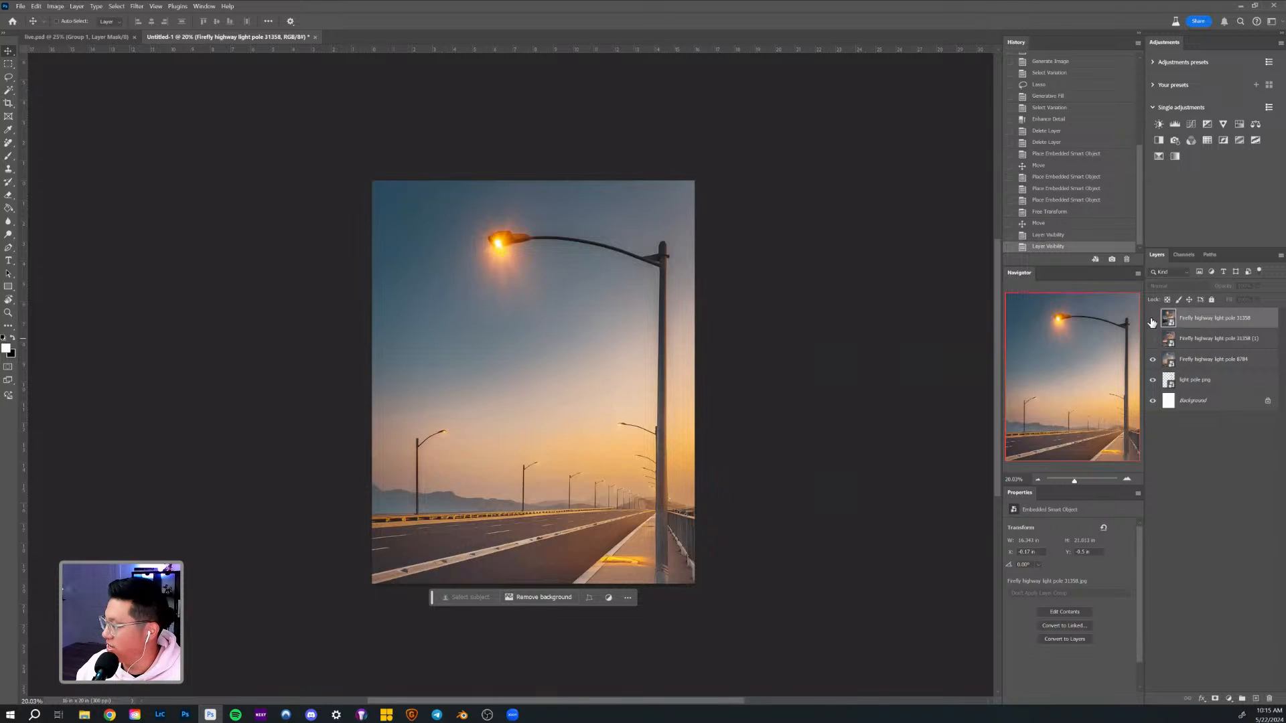
left_click(1153, 339)
left_click(1153, 322)
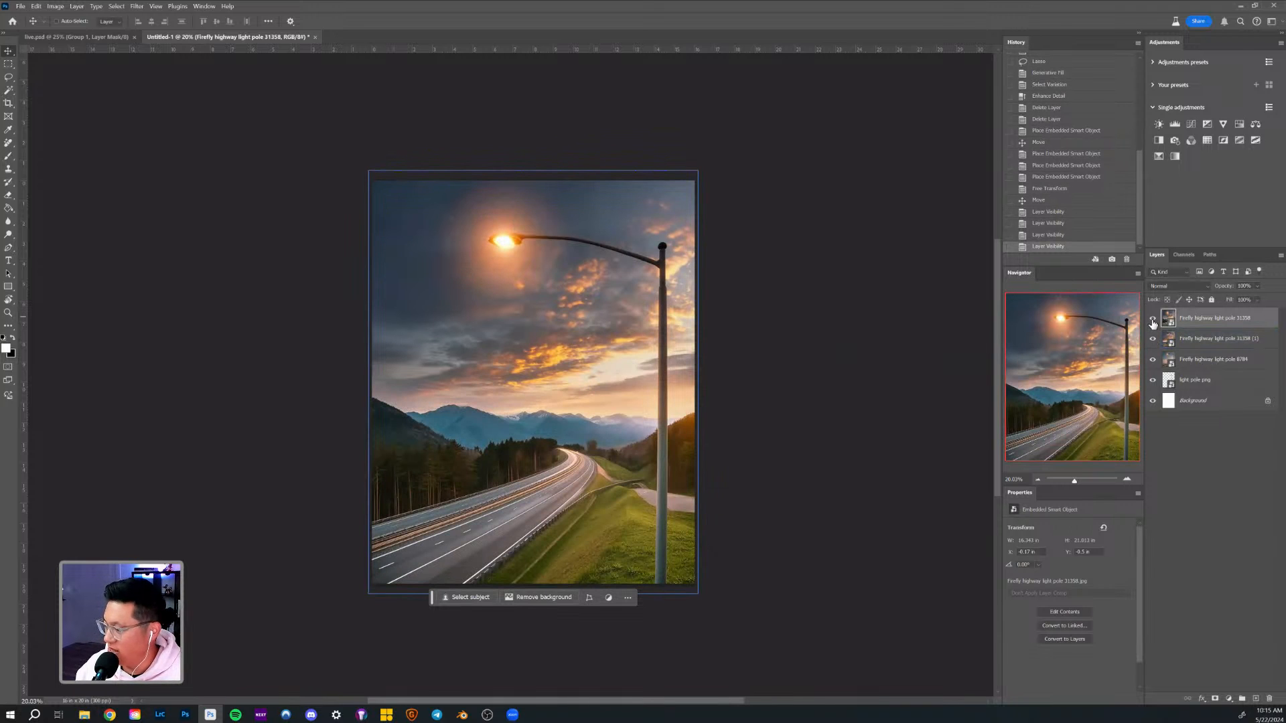
left_click(1153, 321)
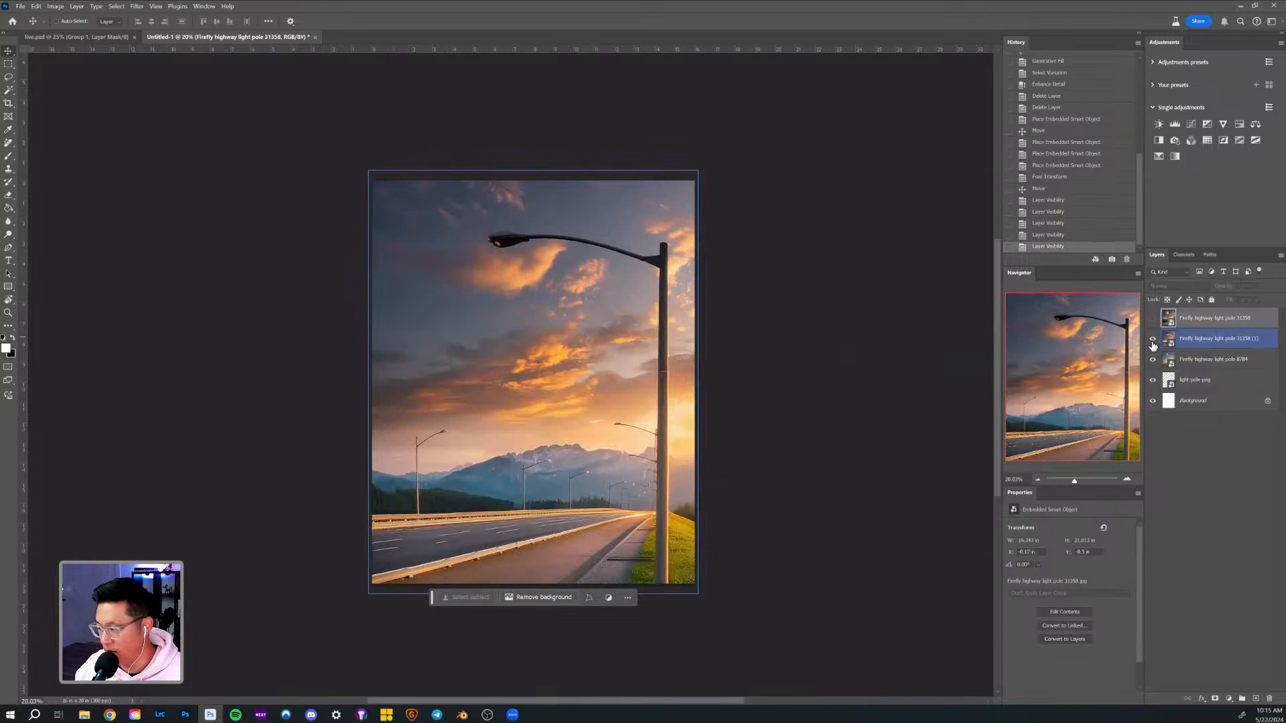
left_click(1152, 342)
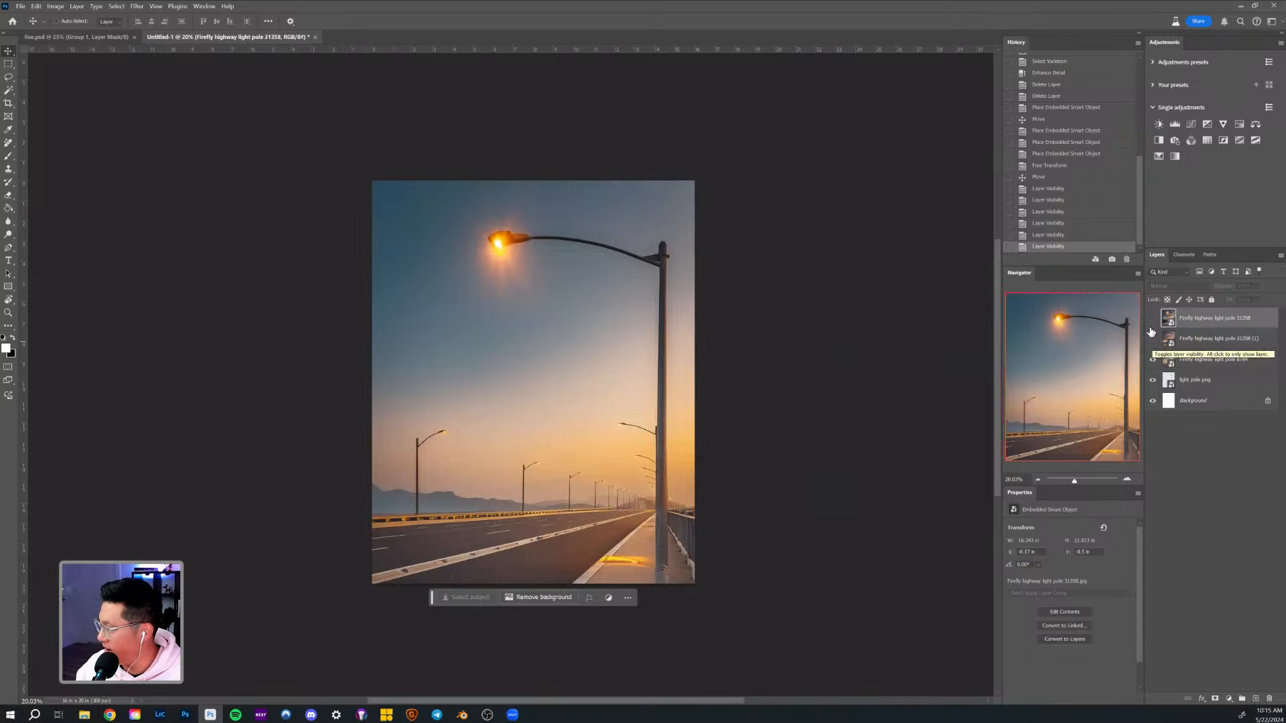
left_click(1153, 321)
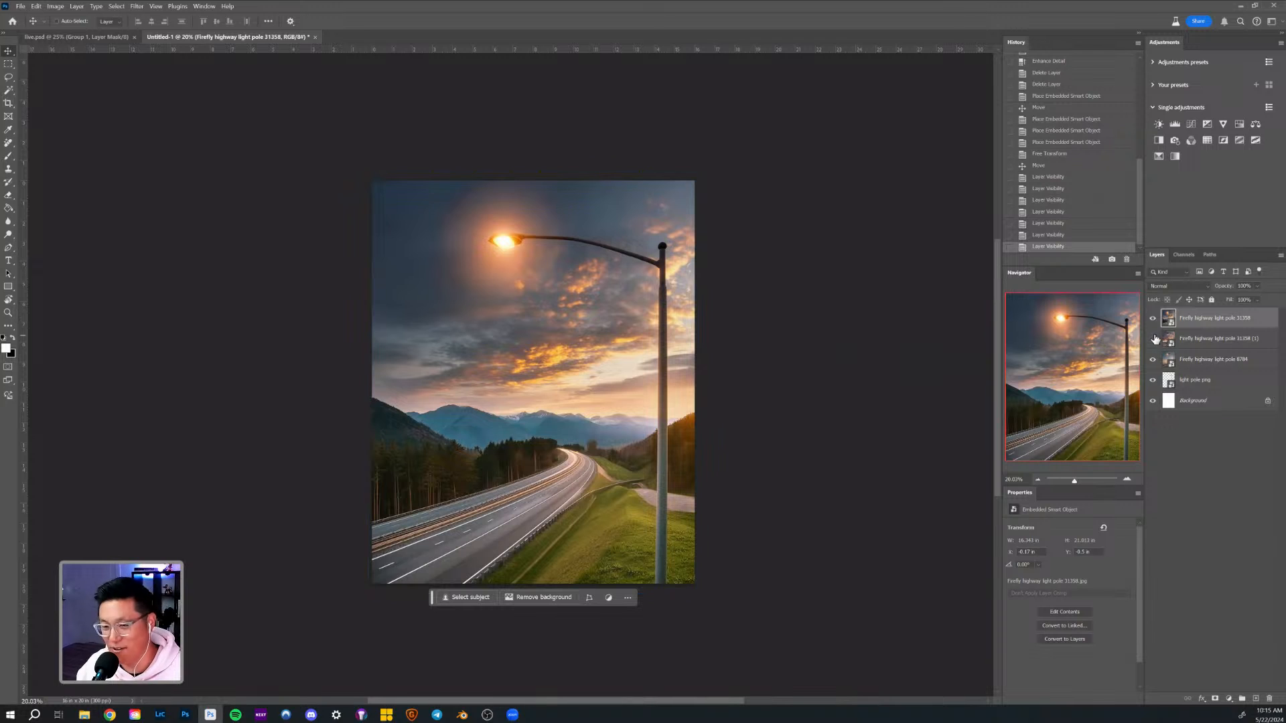
left_click(1153, 323)
left_click(1153, 343)
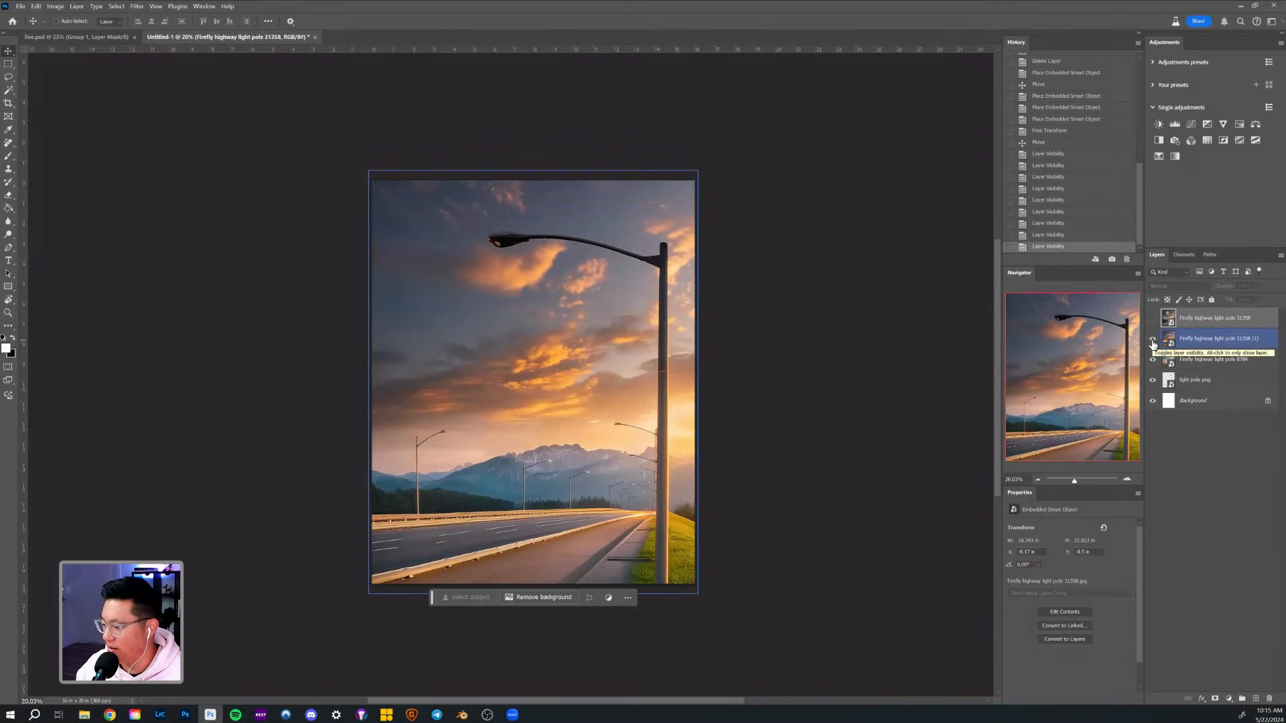
left_click(1153, 341)
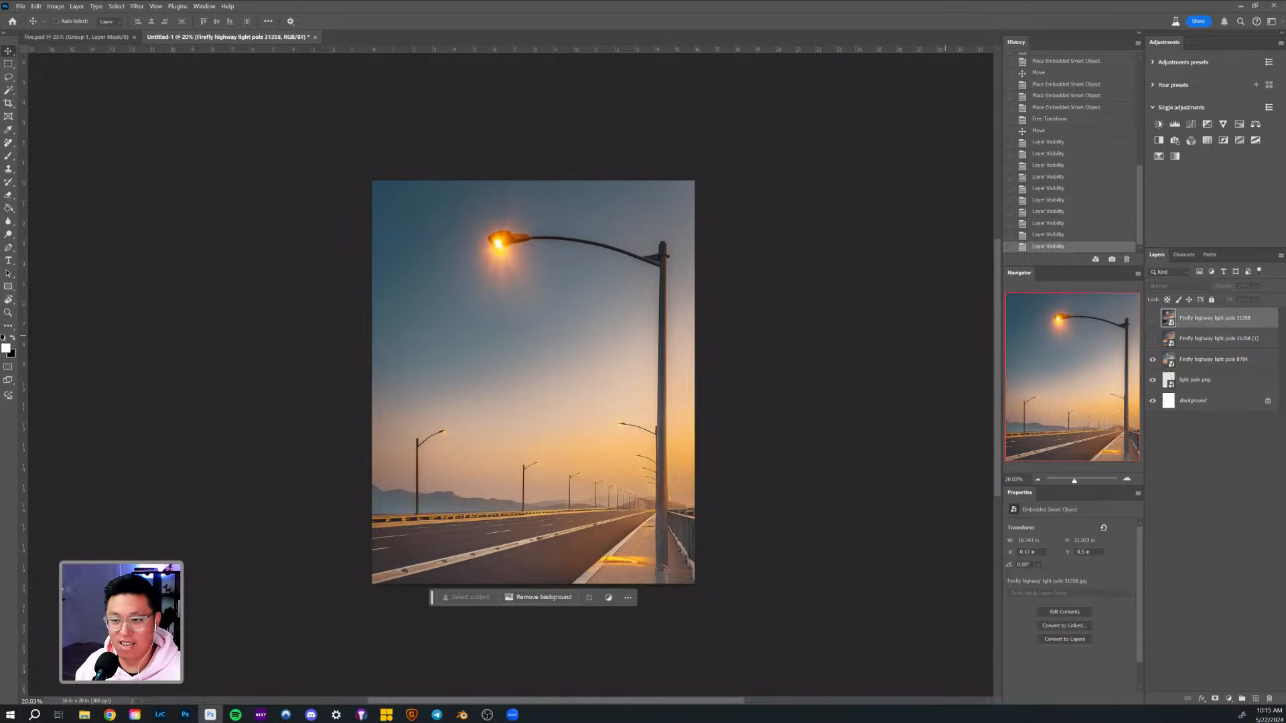
Hide all the Firefly highway layers and remove the background from the light pole png layer.
left_click(449, 289)
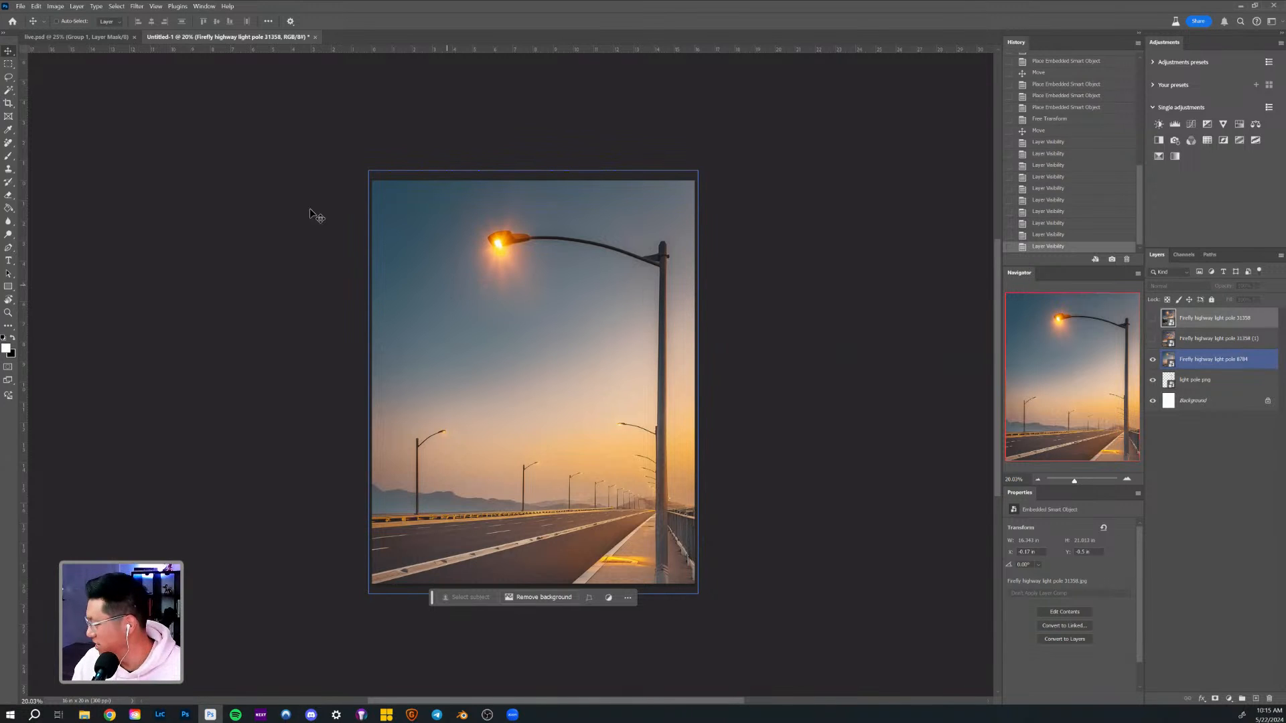
left_click(1153, 359)
left_click(1202, 380)
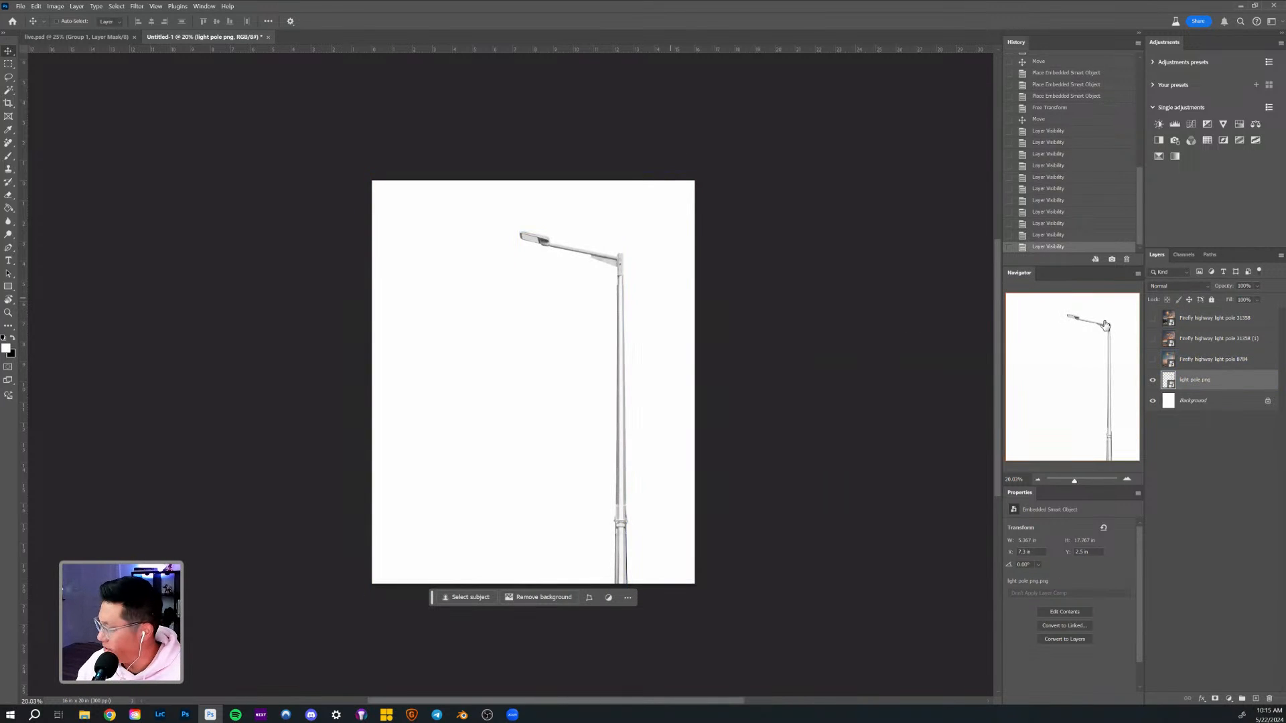
left_click(1153, 318)
left_click(1223, 320)
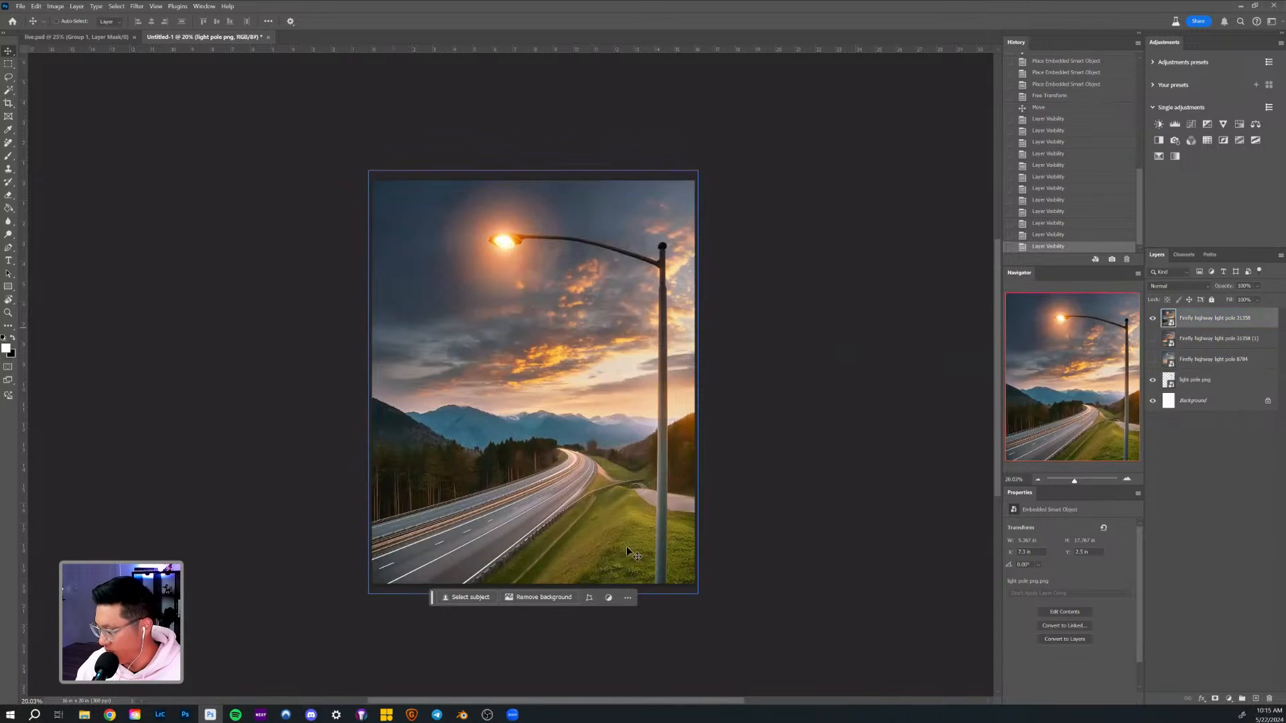
left_click(1153, 318)
left_click(1202, 398)
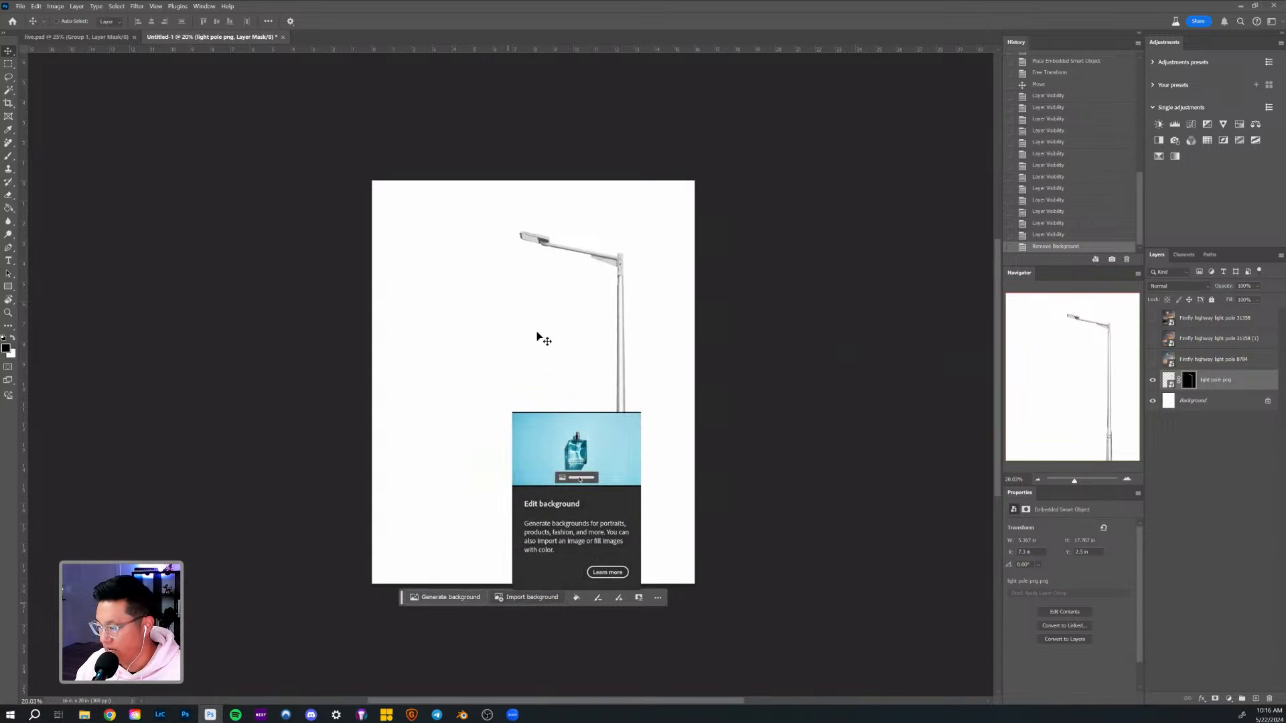
Generate a new background behind the light pole with the prompt "blue sky".
key("z")
left_click_drag(563, 368, 478, 654)
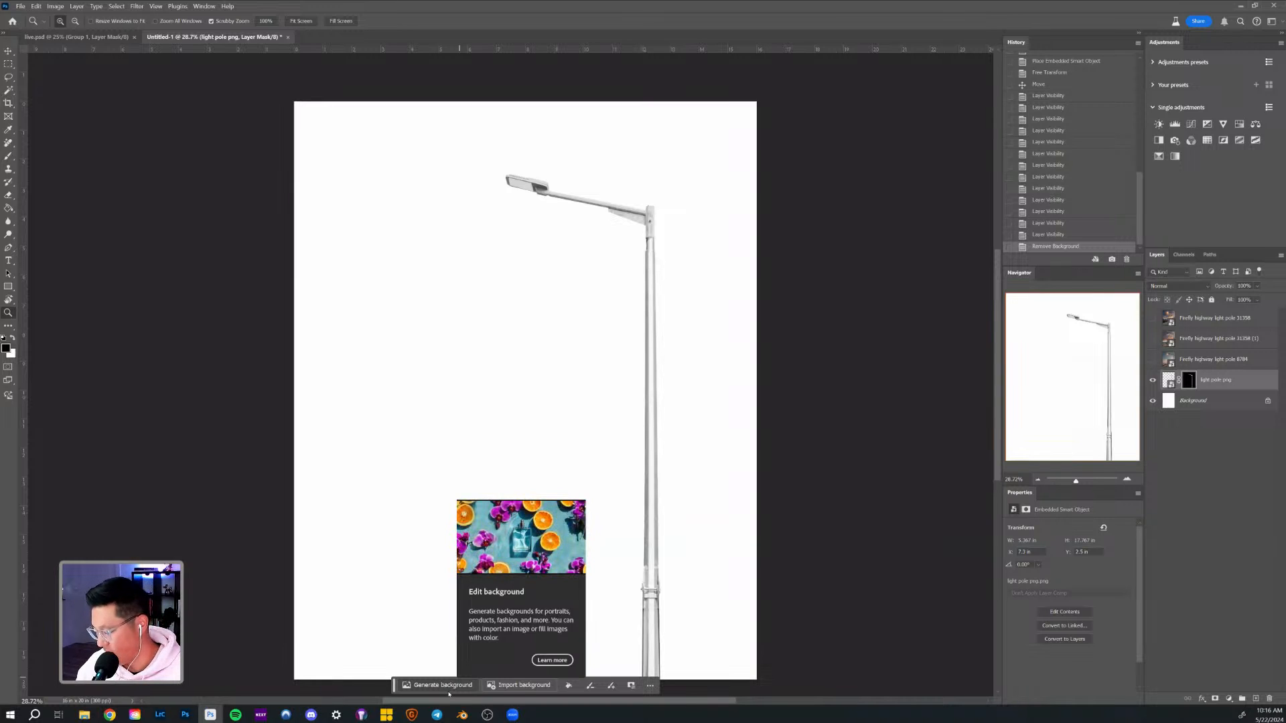
left_click(443, 686)
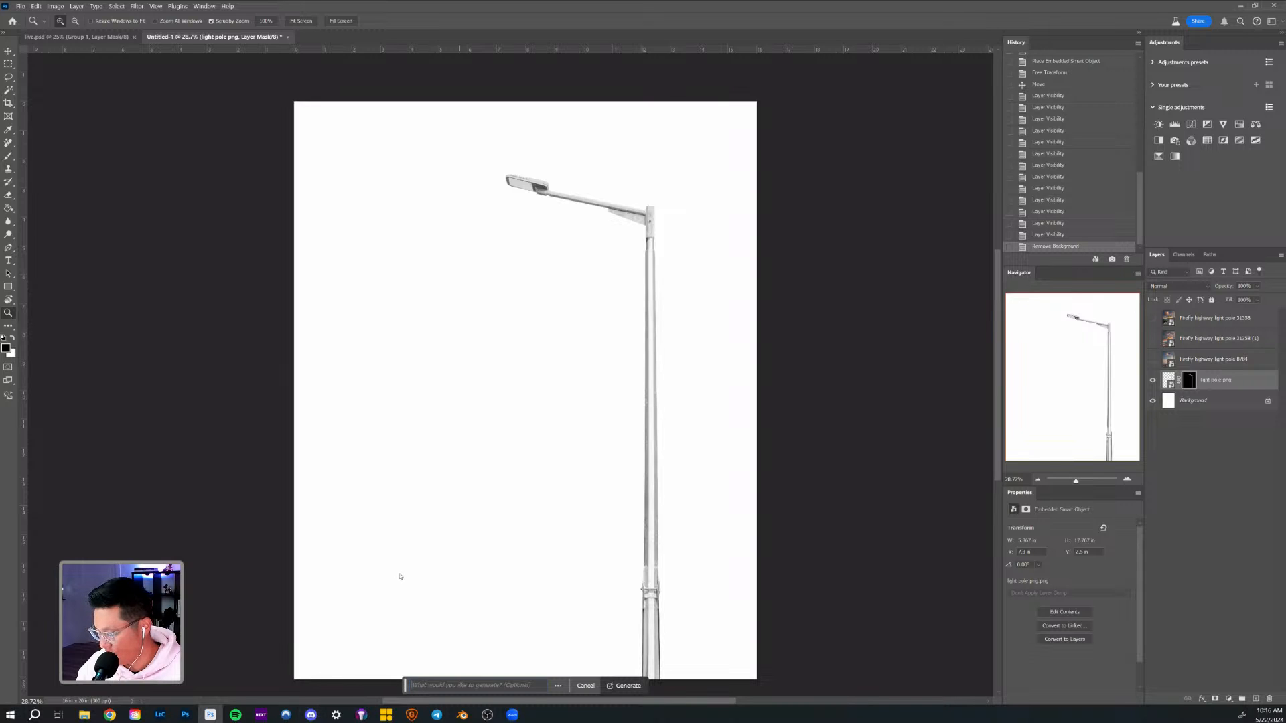
left_click_drag(405, 686, 406, 576)
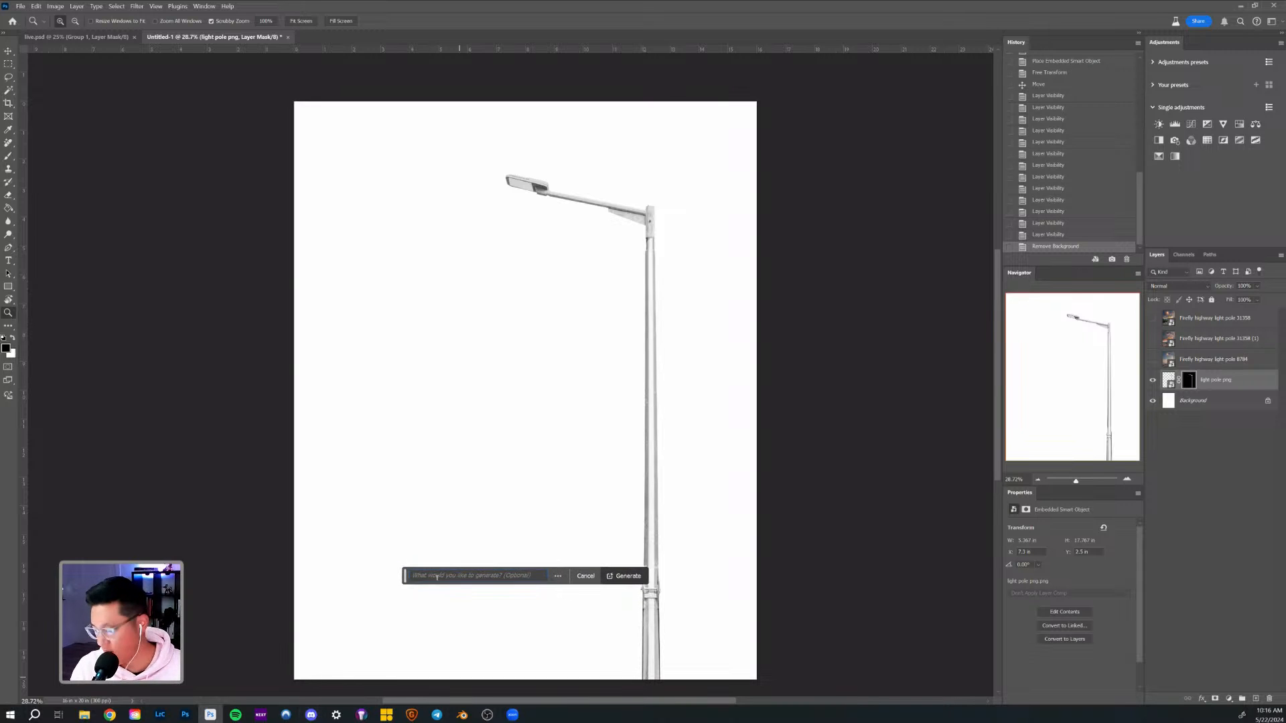
type("blu")
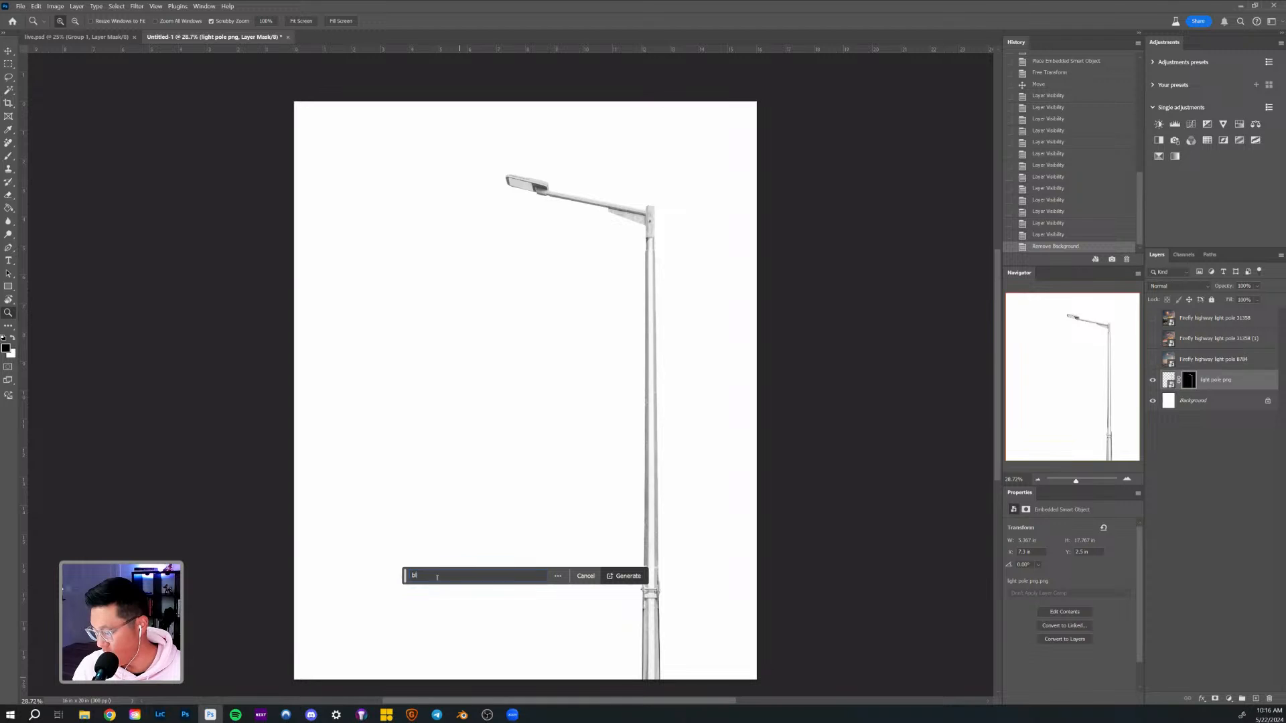
type("e sky")
key("Return")
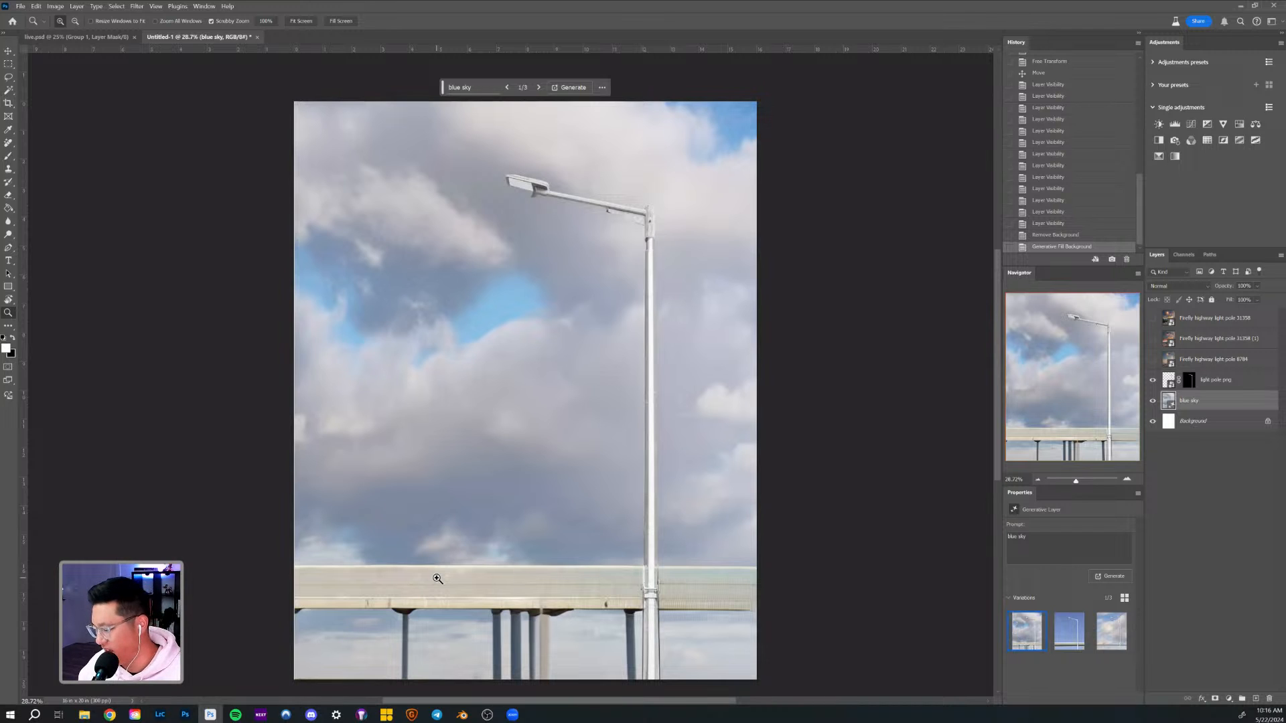
Compare the three generated blue sky background variations, ending on the third one.
left_click(539, 87)
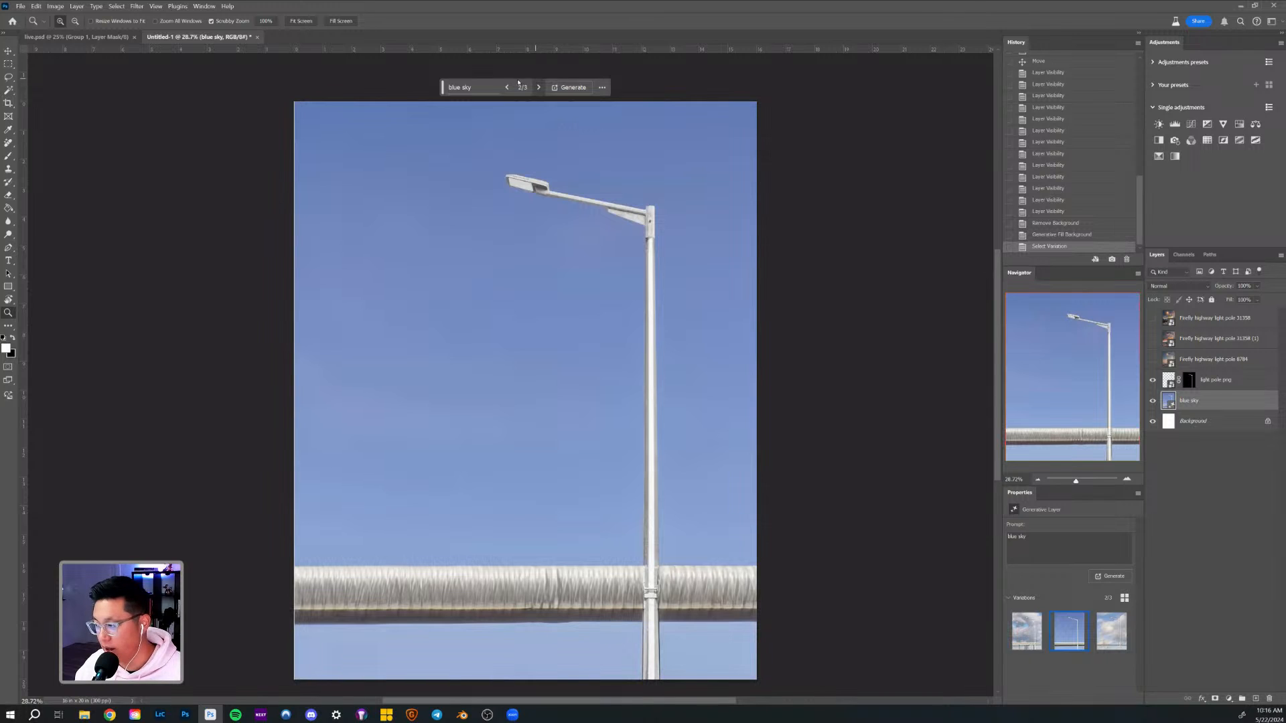
left_click(507, 86)
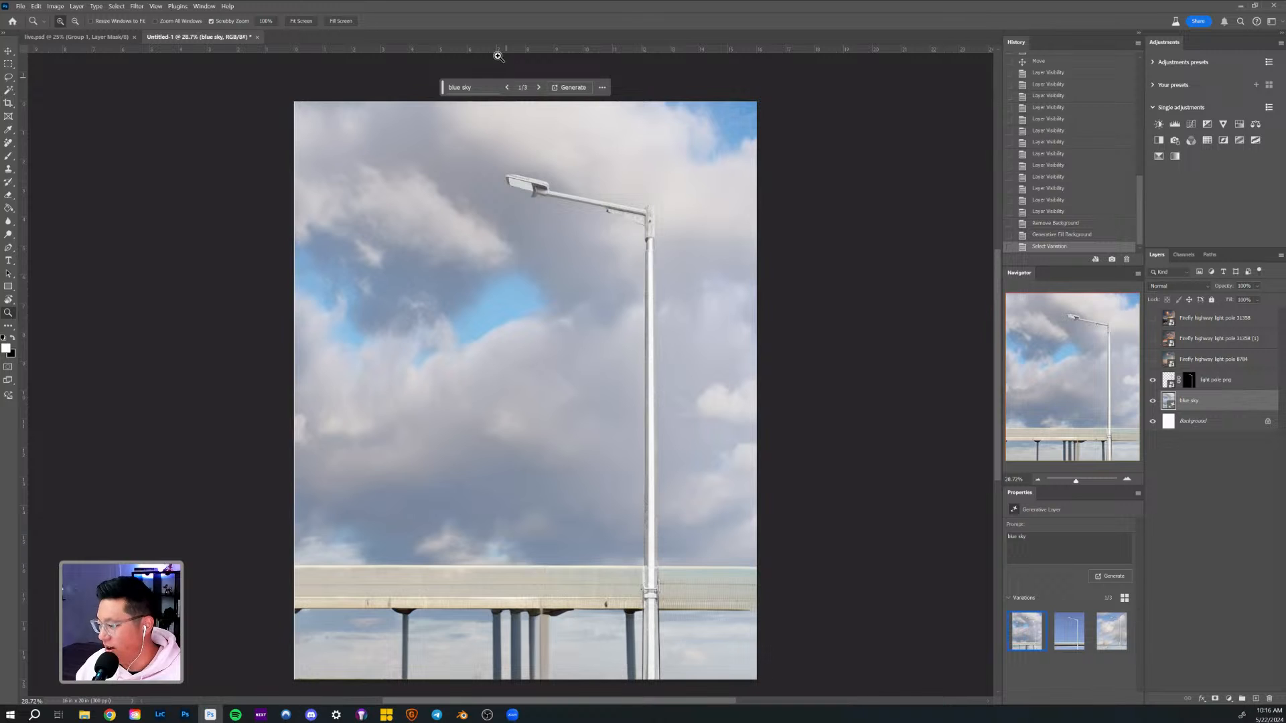
left_click(539, 87)
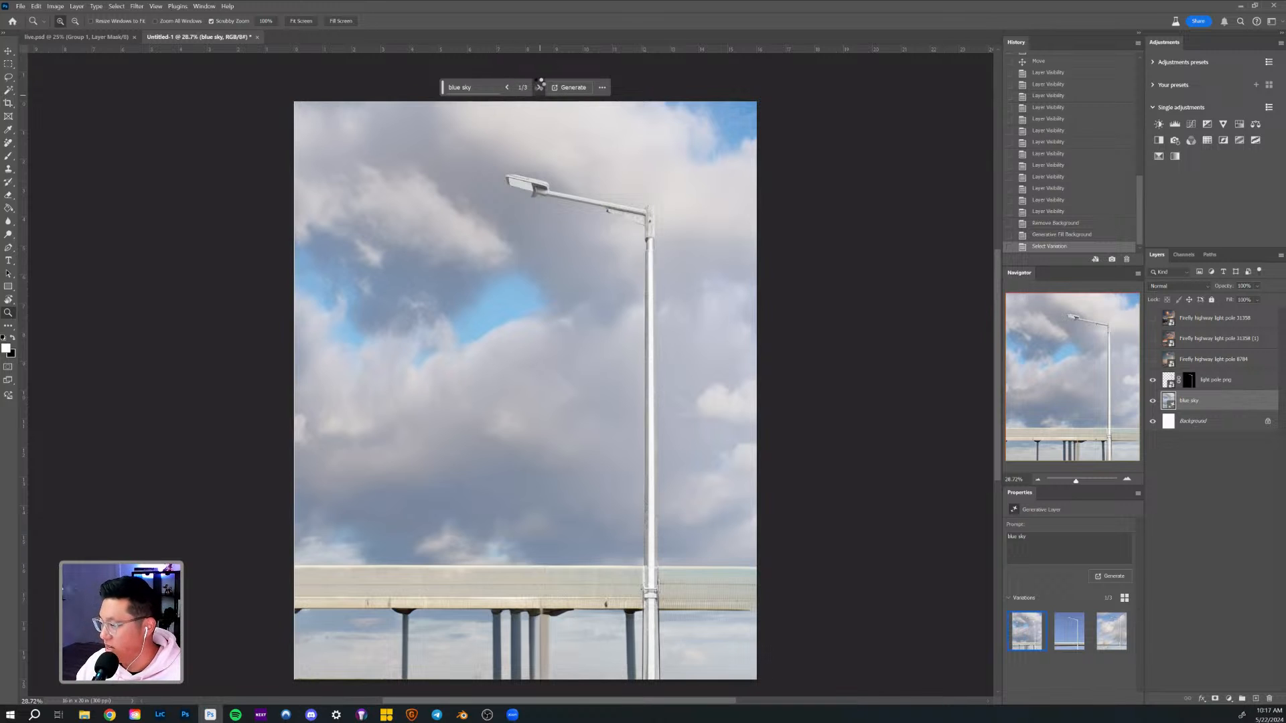
left_click(539, 87)
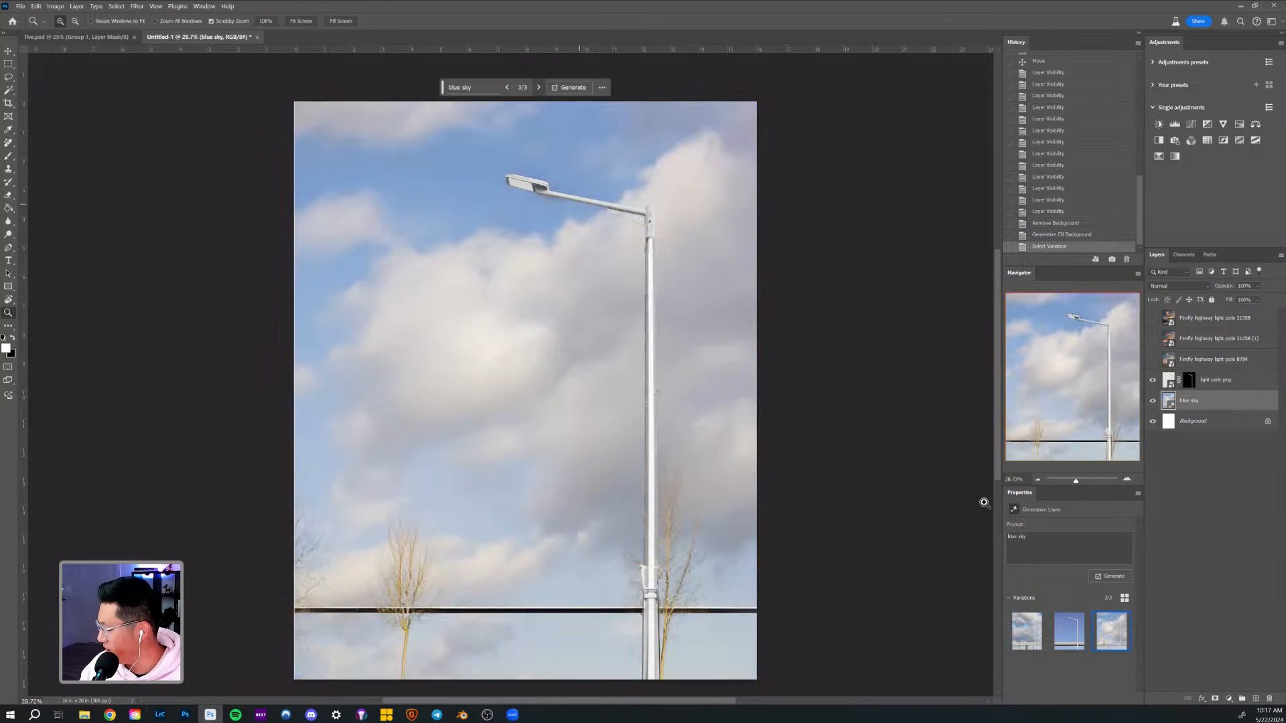
Generate two more sets of blue sky variations and browse the newest backgrounds around the light pole.
left_click(1112, 576)
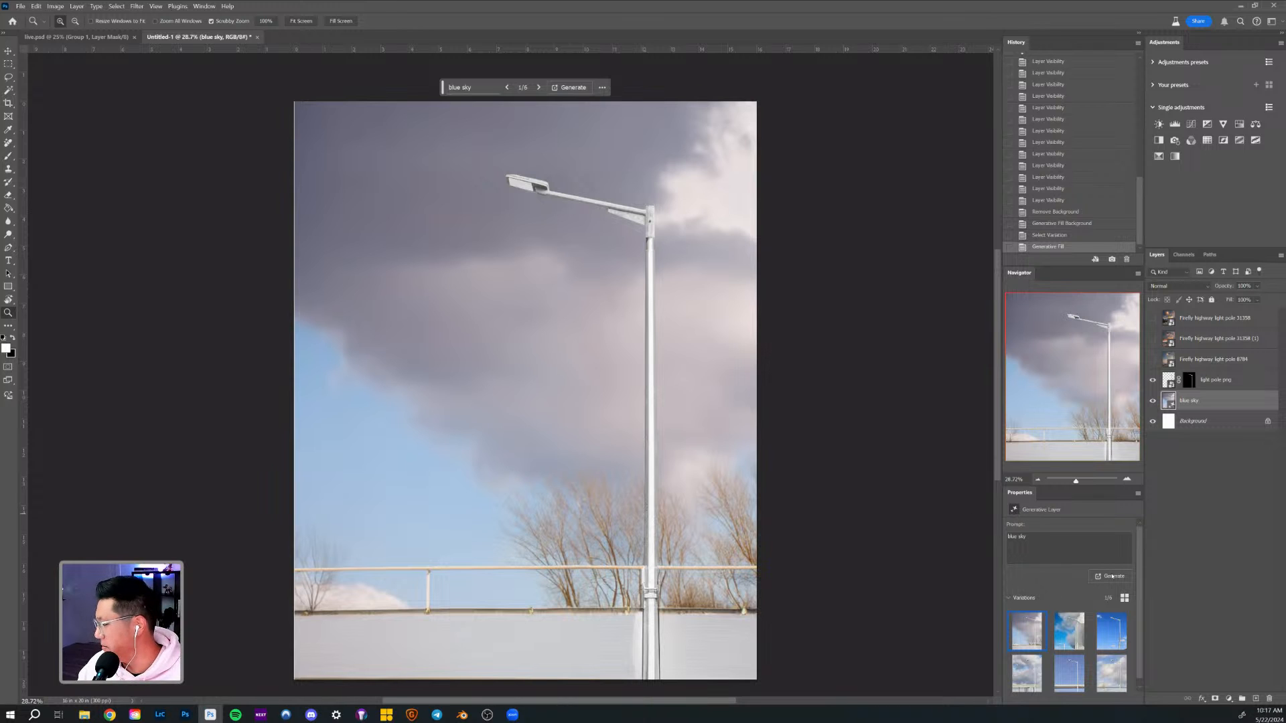
left_click(1112, 576)
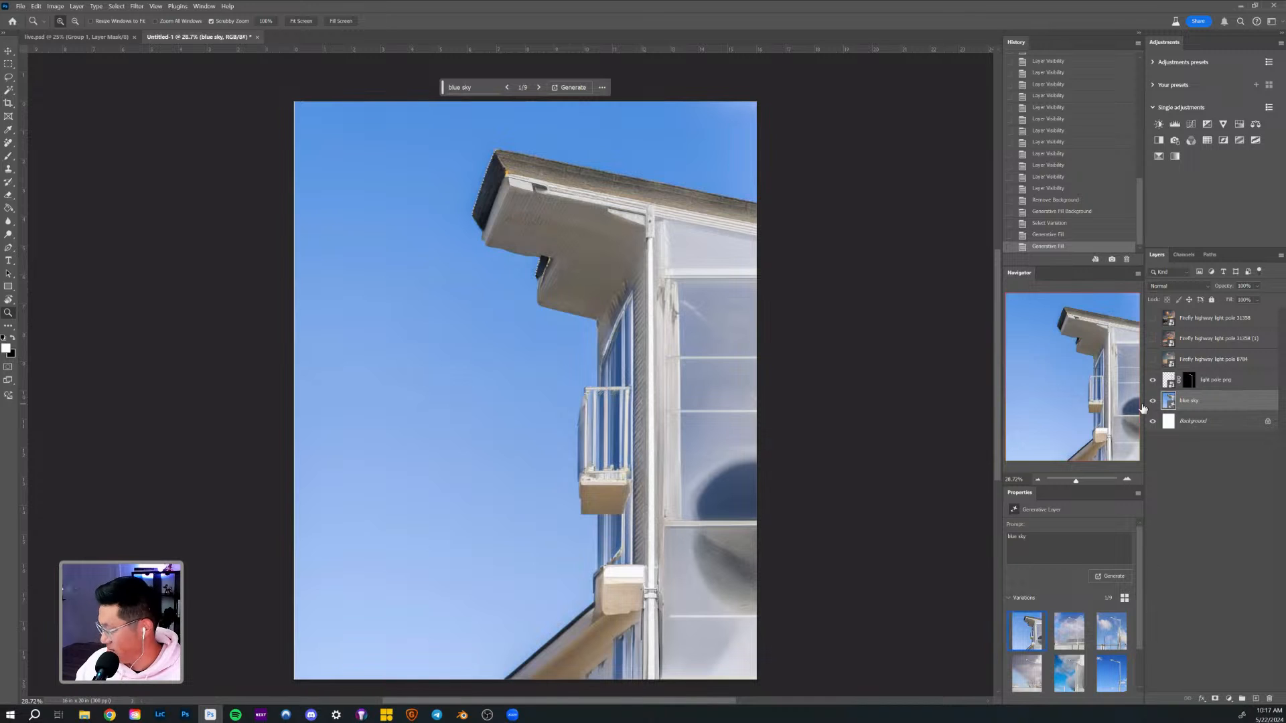
left_click(458, 615)
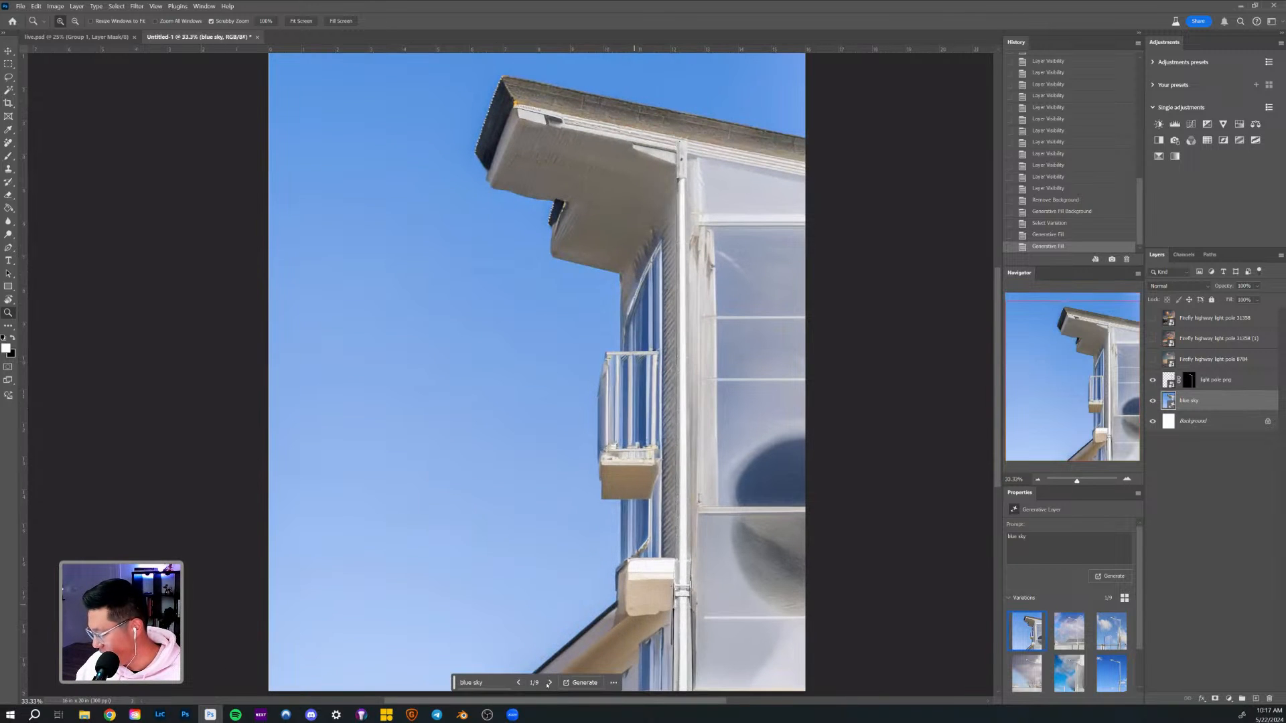
left_click(550, 683)
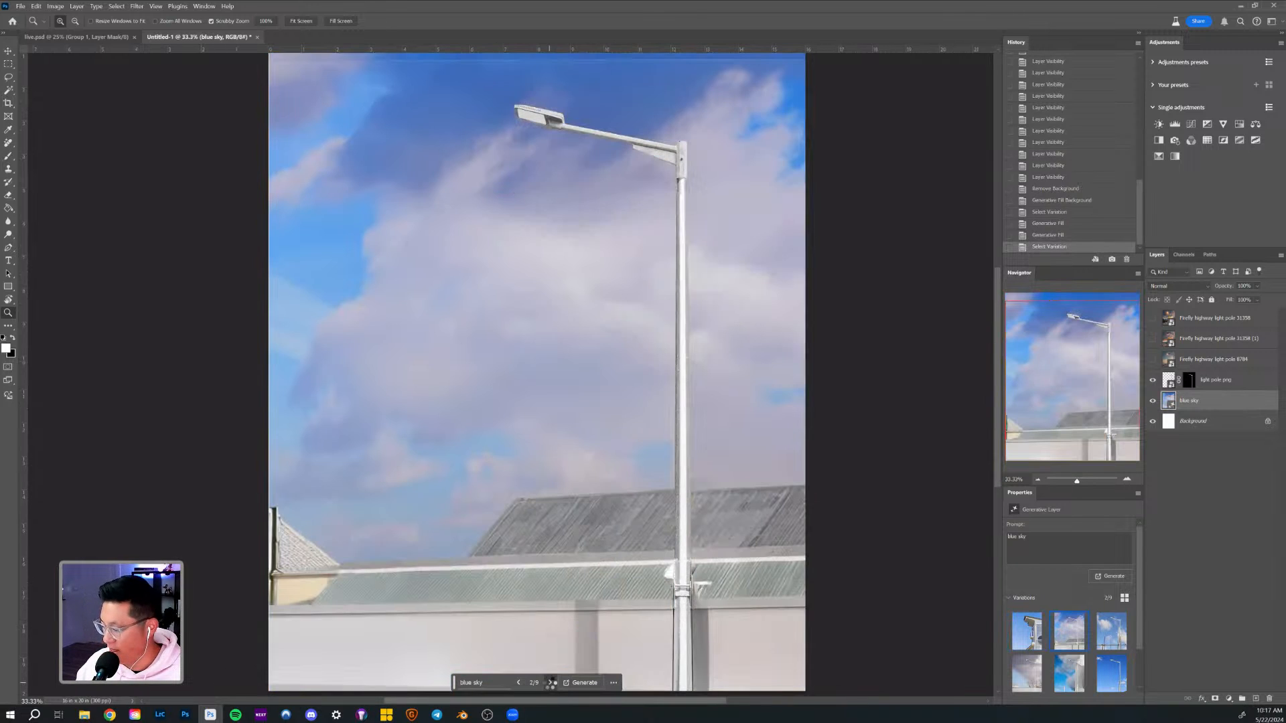
left_click(550, 682)
left_click(518, 683)
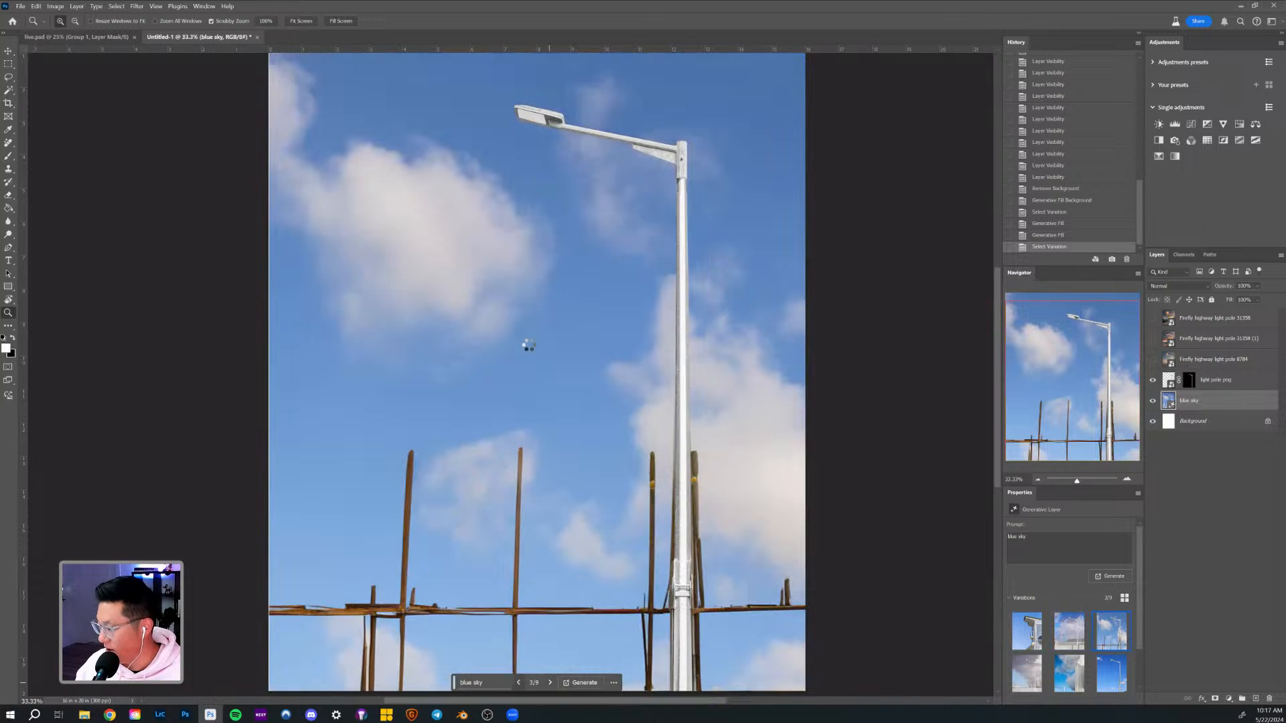
Compare the blue sky background with the Firefly highway light pole 31358 layer by briefly showing that layer.
left_click(582, 314, "alt")
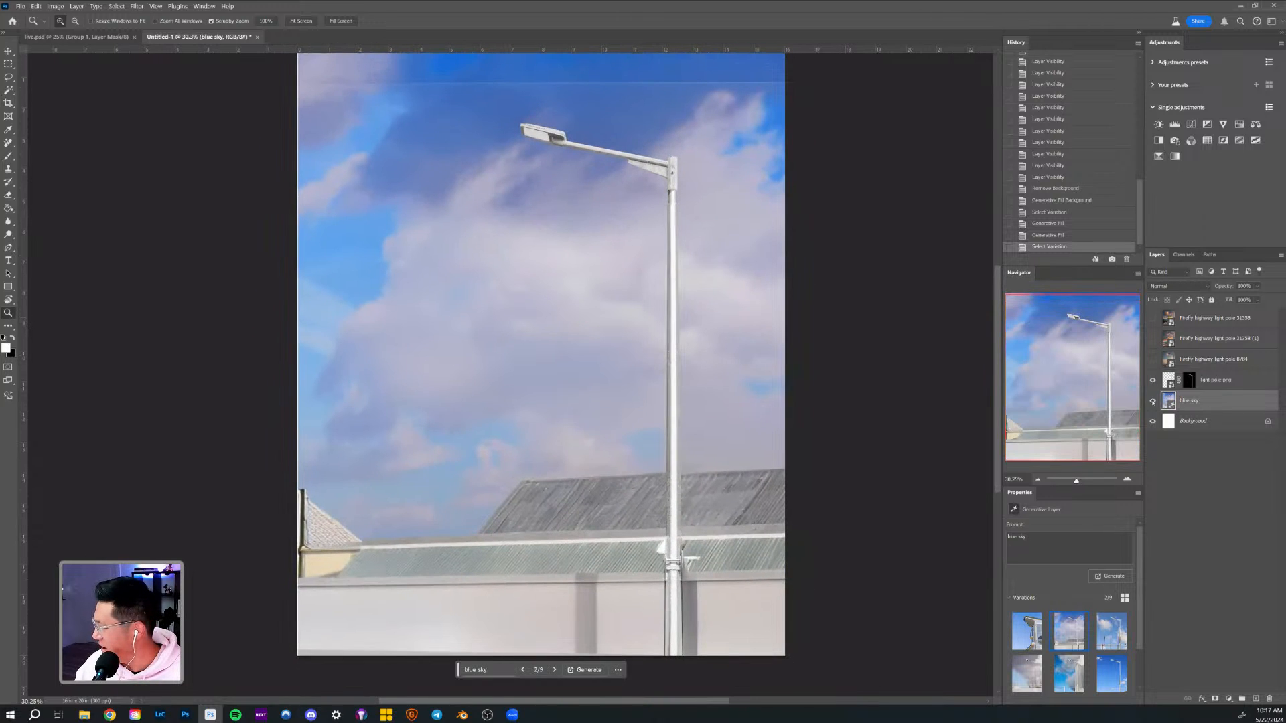
left_click(1153, 319)
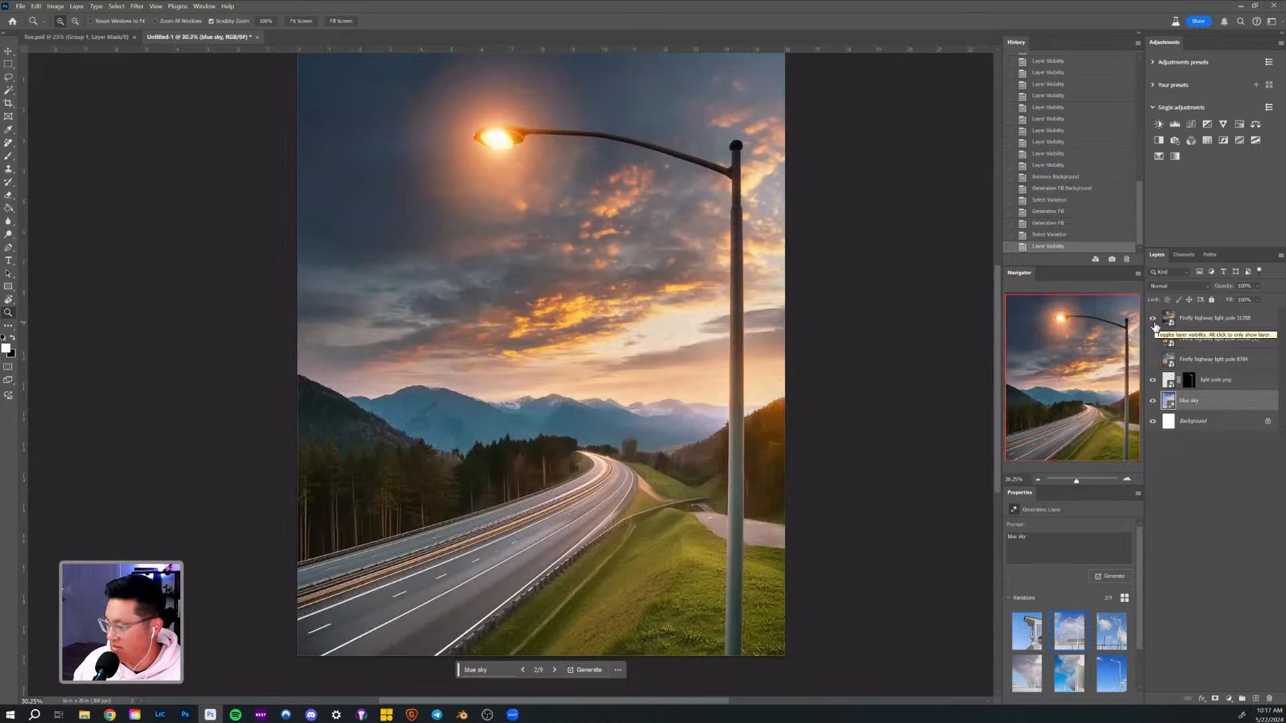
left_click(1154, 321)
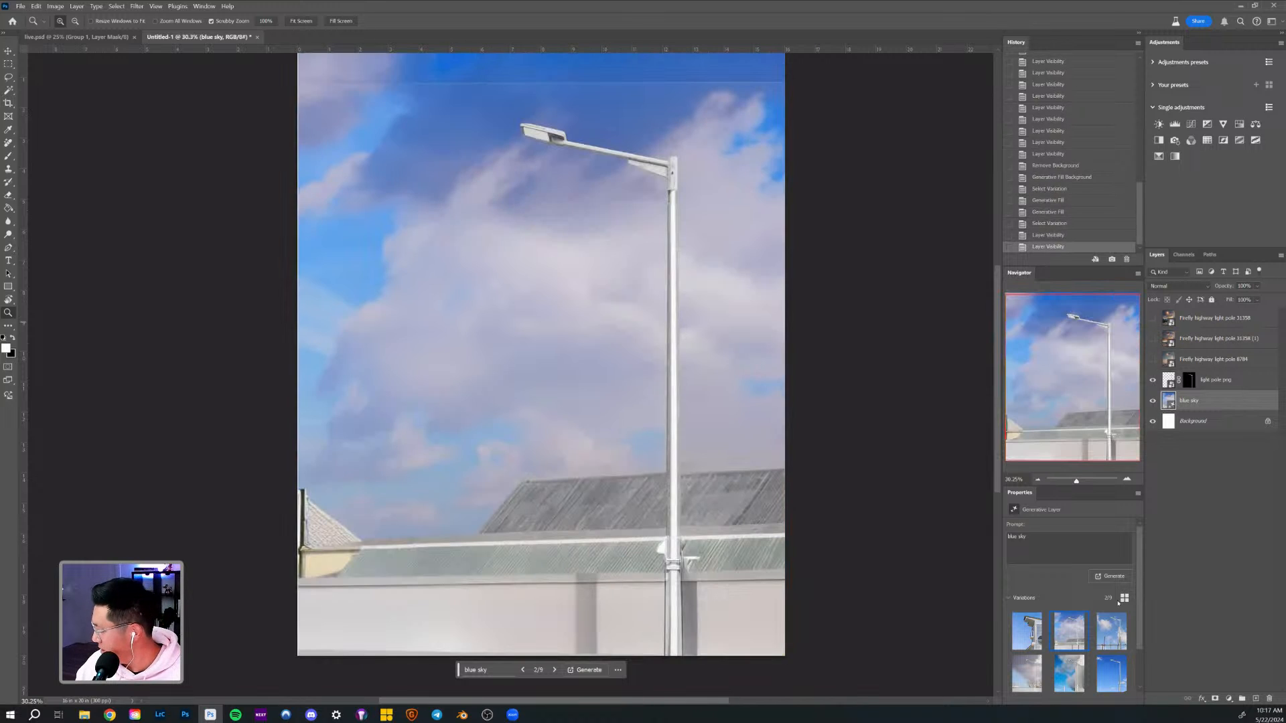
left_click(588, 671)
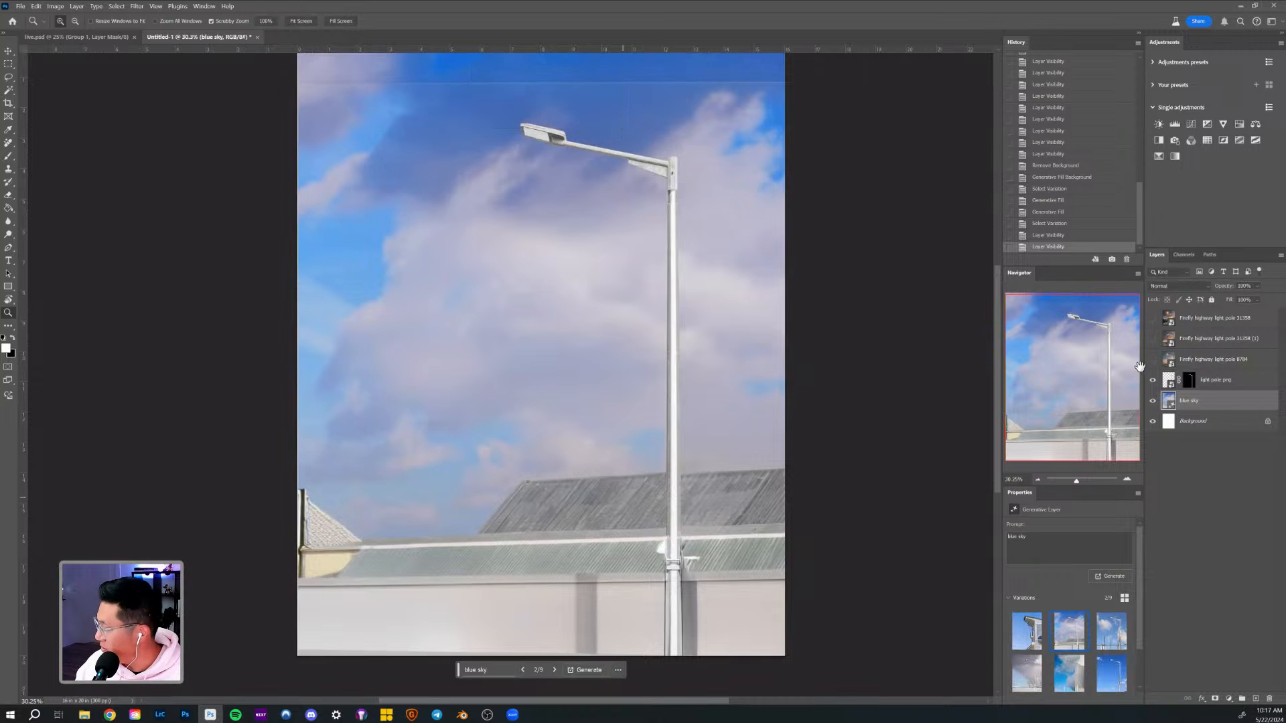
Hide the blue sky layer and select the entire canvas with the Rectangular Marquee.
left_click(1153, 401)
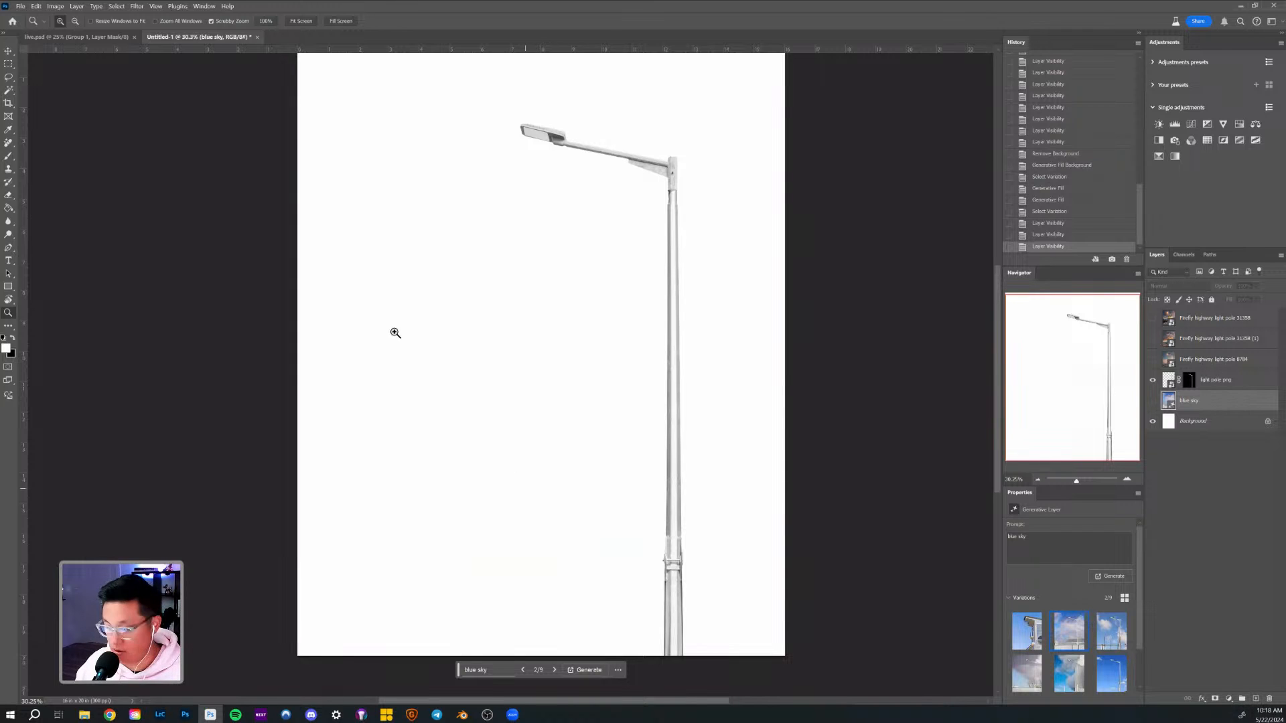
key("m")
left_click_drag(358, 239, 340, 318)
left_click_drag(236, 112, 764, 674)
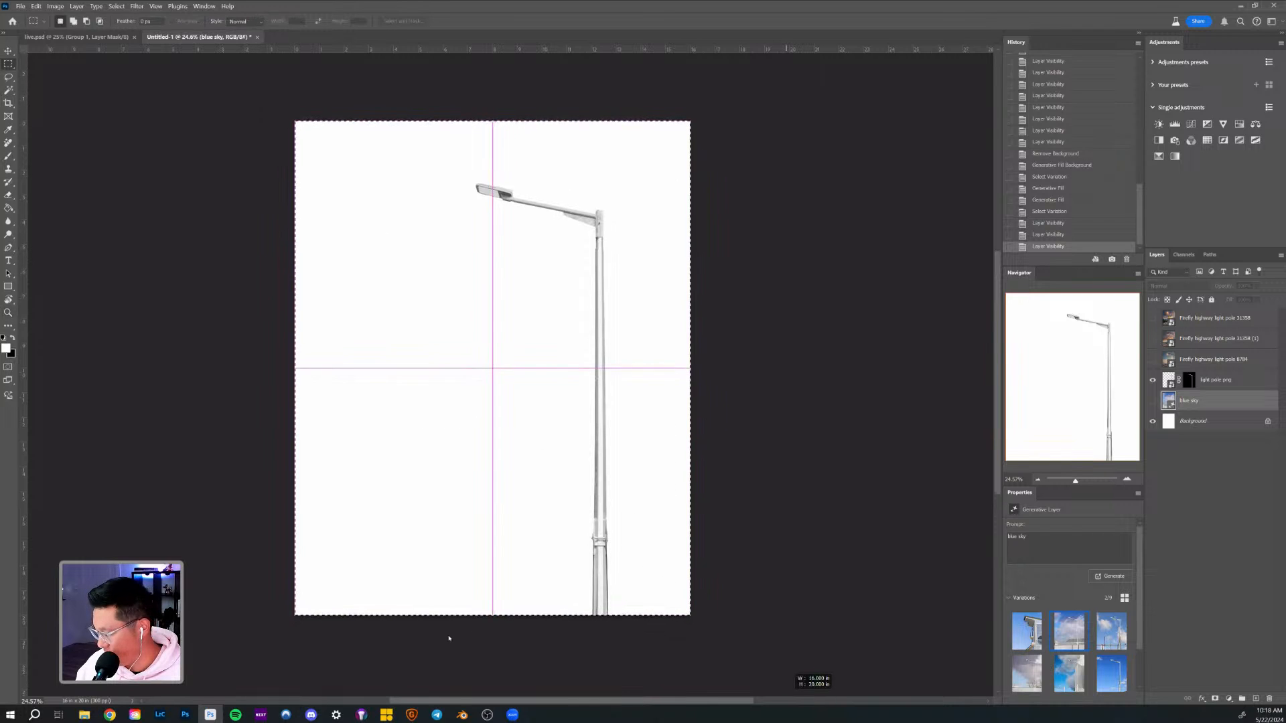
Run Generative Fill with the prompt "landscpae phot of nature and sky", using Firefly highway light pole 31358.jpg as the reference image.
left_click(541, 628)
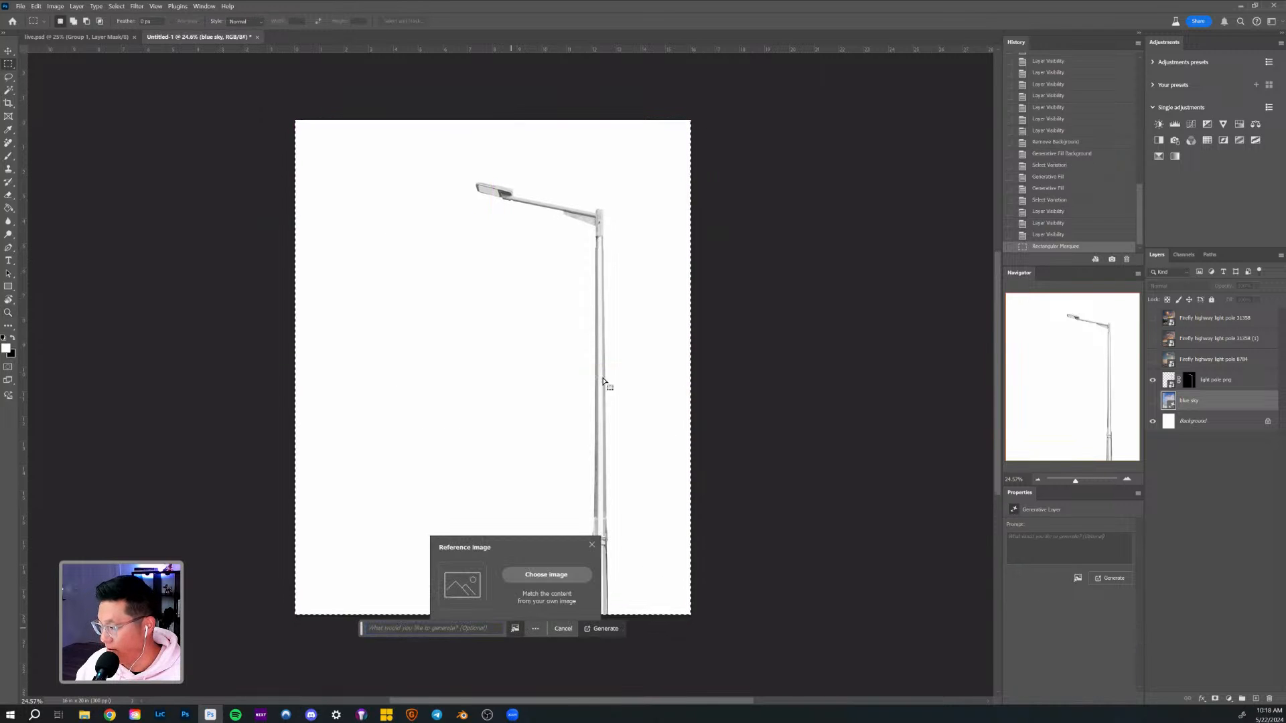
left_click(543, 575)
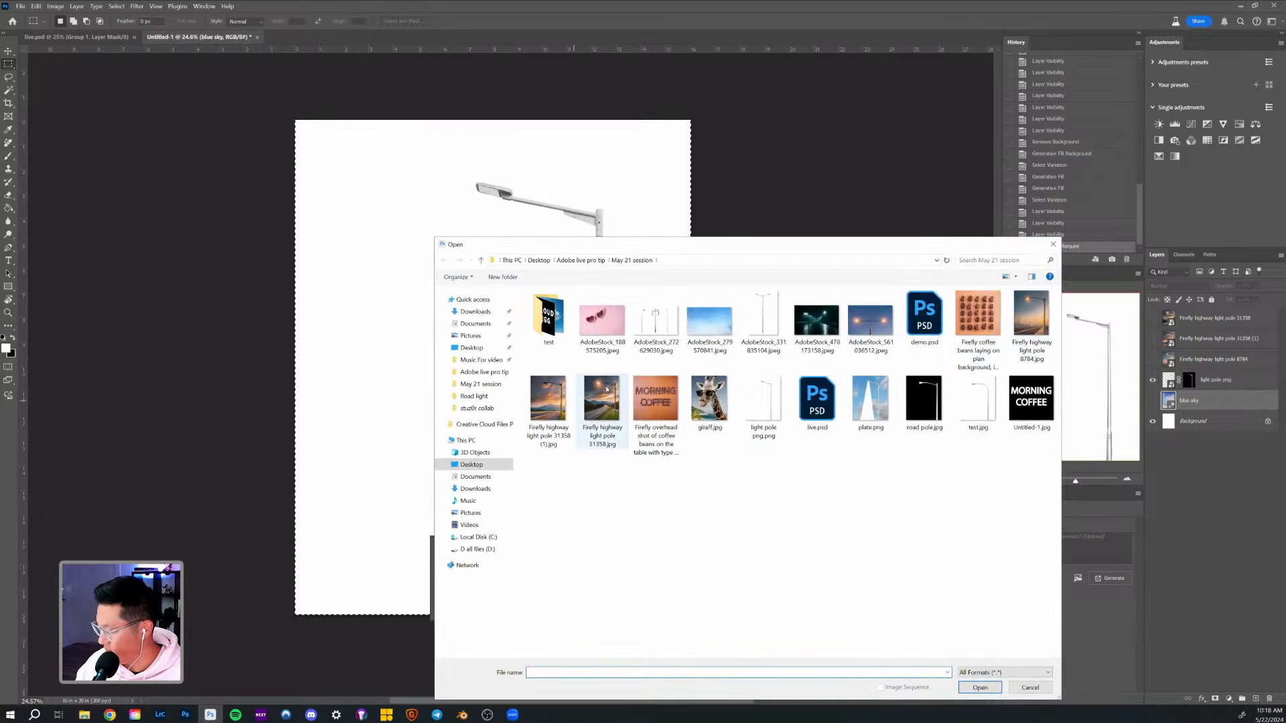
double_click(588, 397)
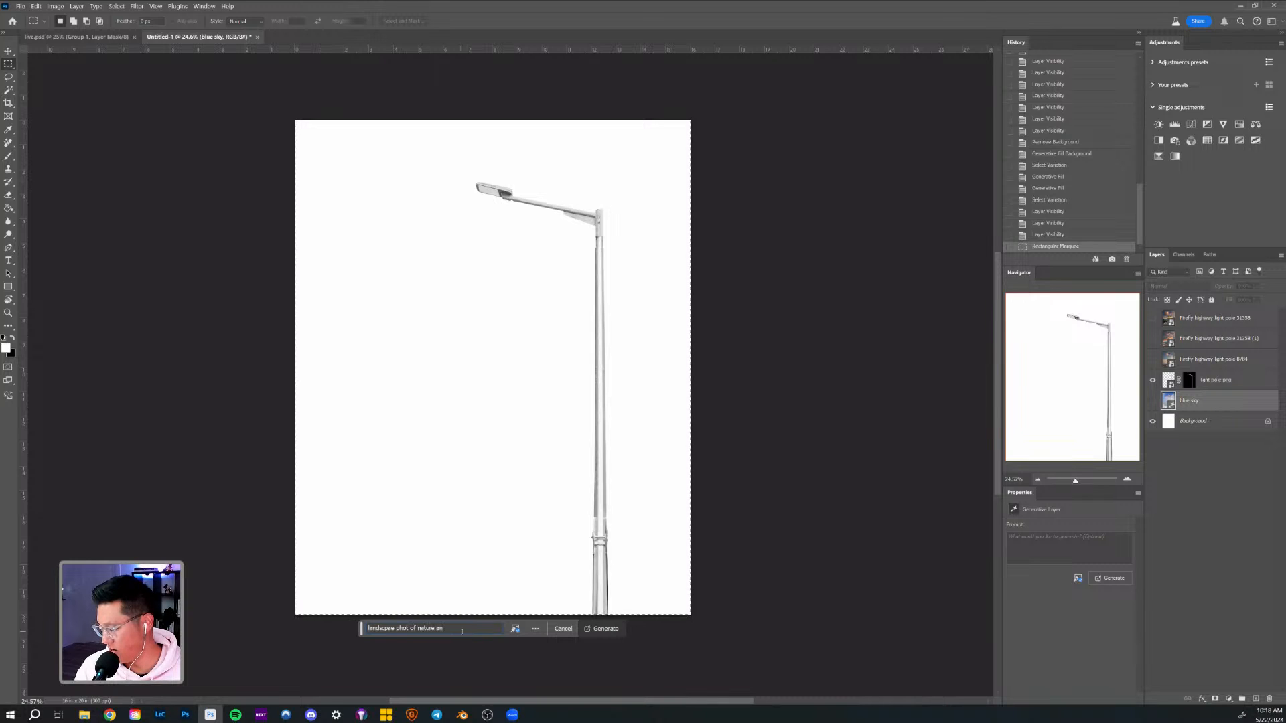
key("Return")
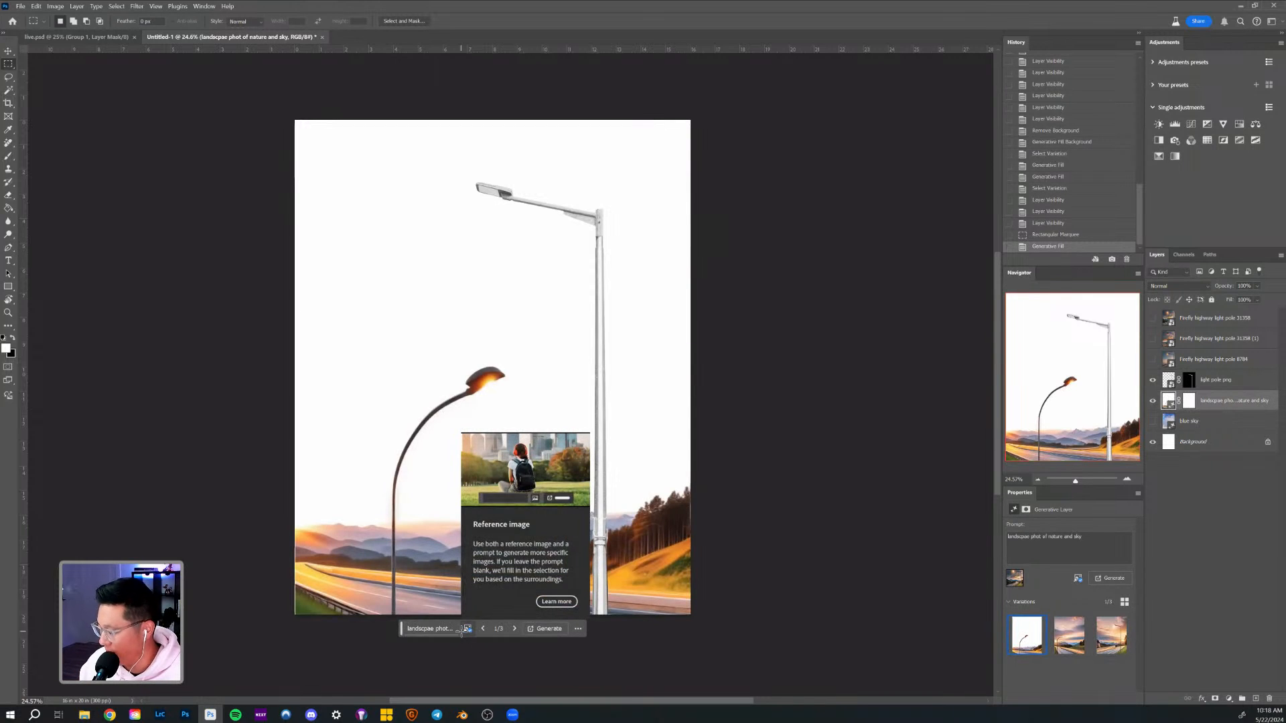
Browse the generated landscape variations behind the light pole and delete that generative layer.
left_click(514, 629)
left_click(514, 628)
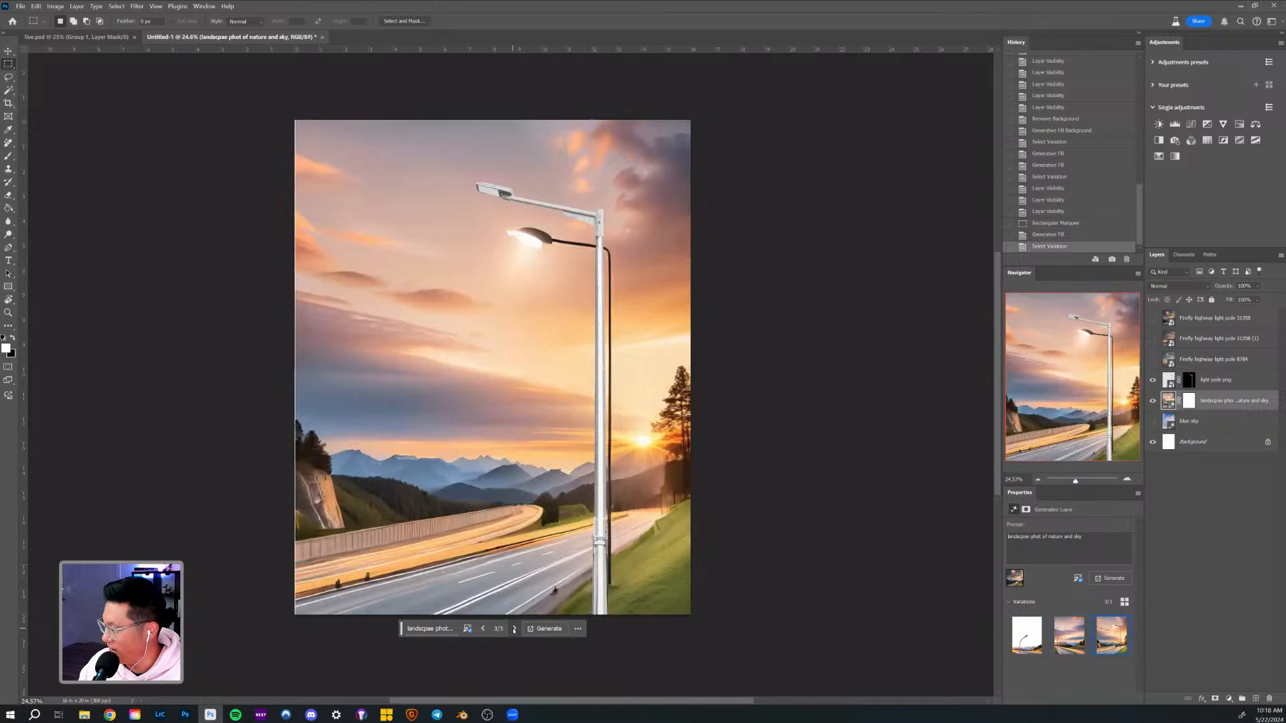
left_click(513, 628)
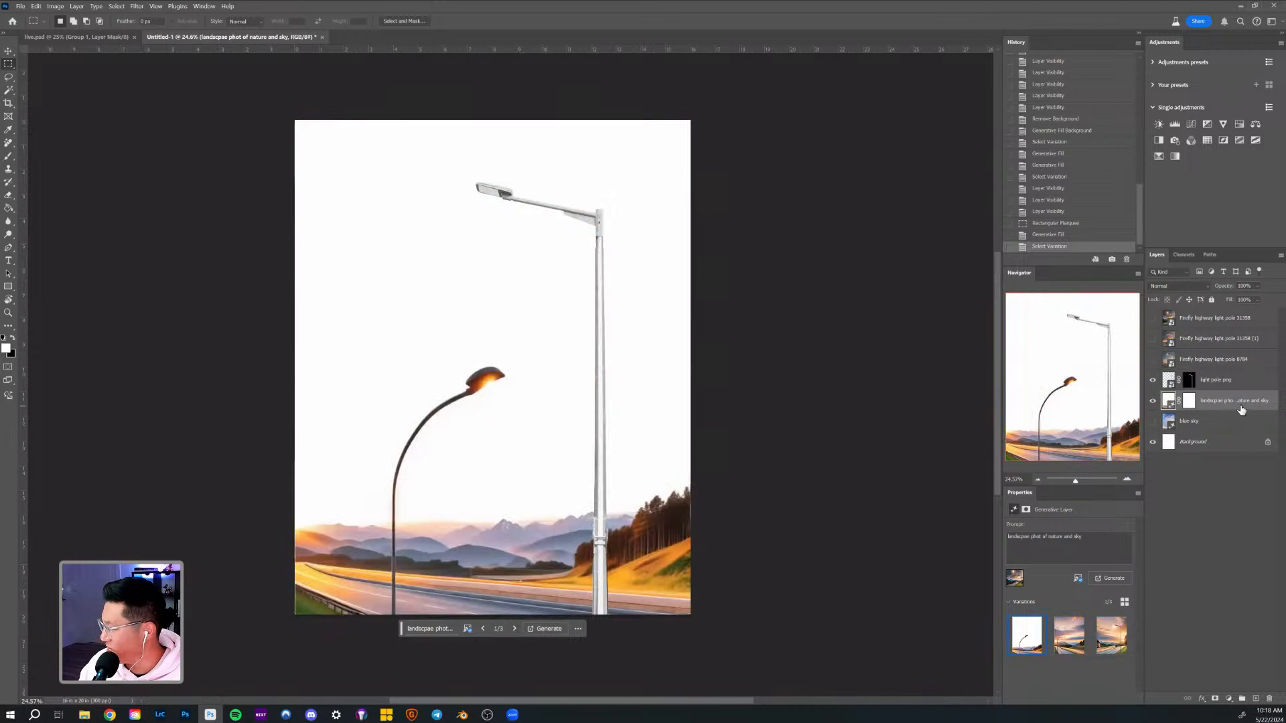
key("Delete")
Show the Firefly highway light pole 31358 layer and hide the light pole png and blue sky layers.
left_click(1153, 402)
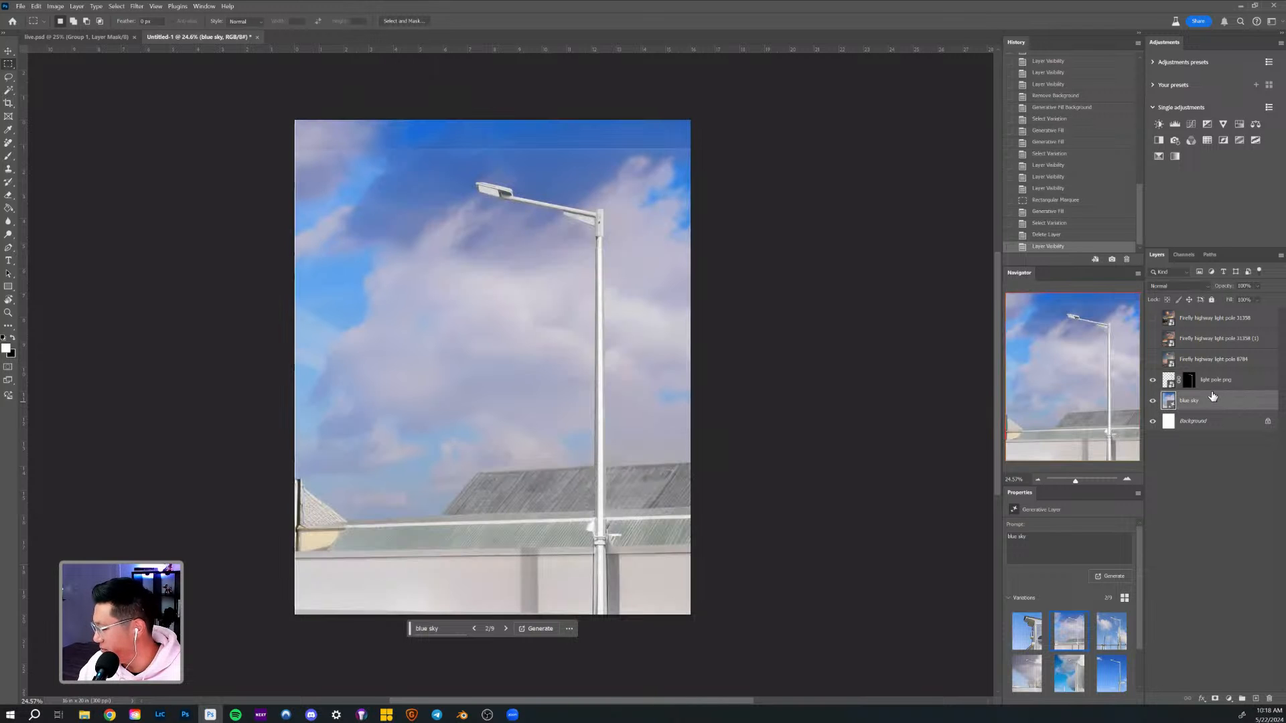
left_click(1153, 402)
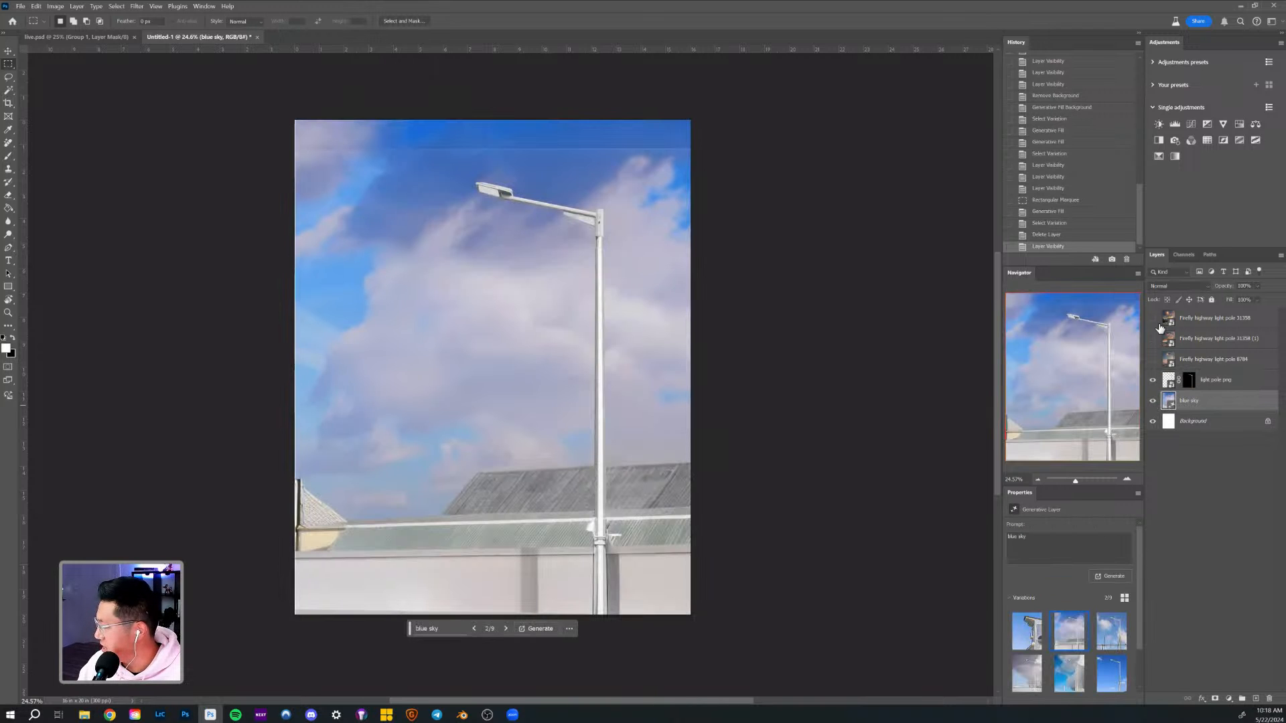
left_click(1152, 319)
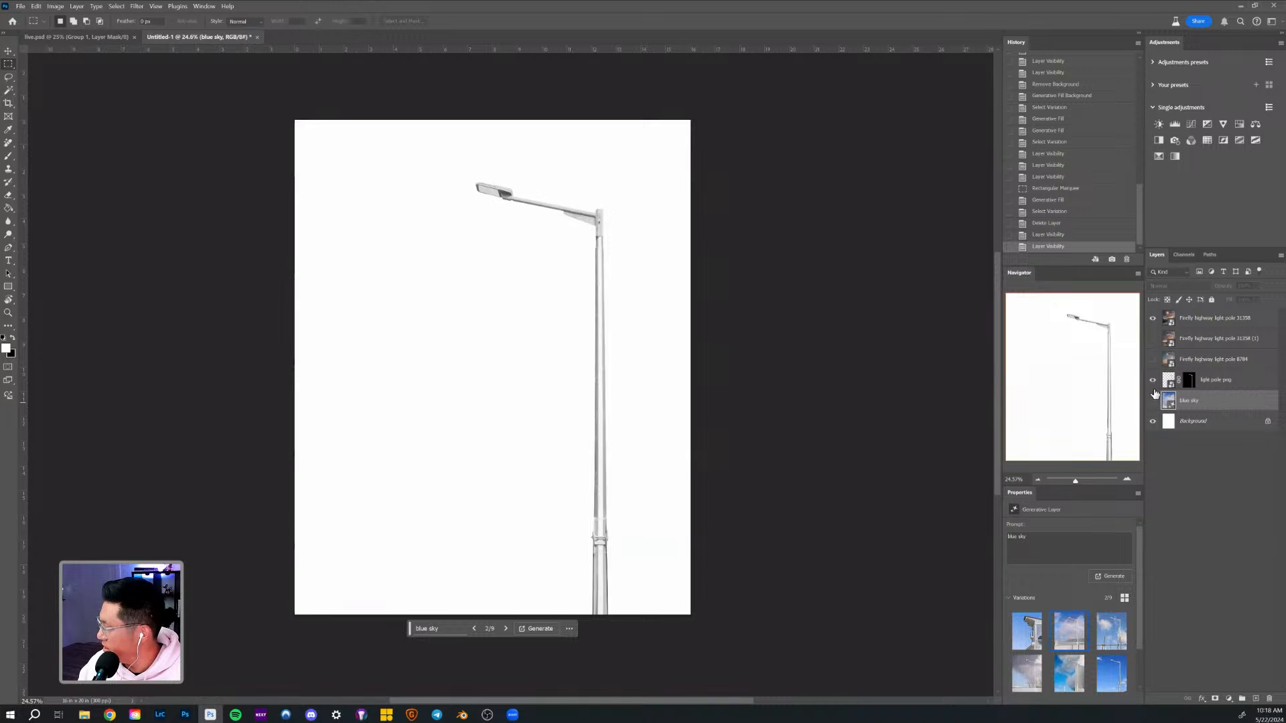
left_click(1153, 380)
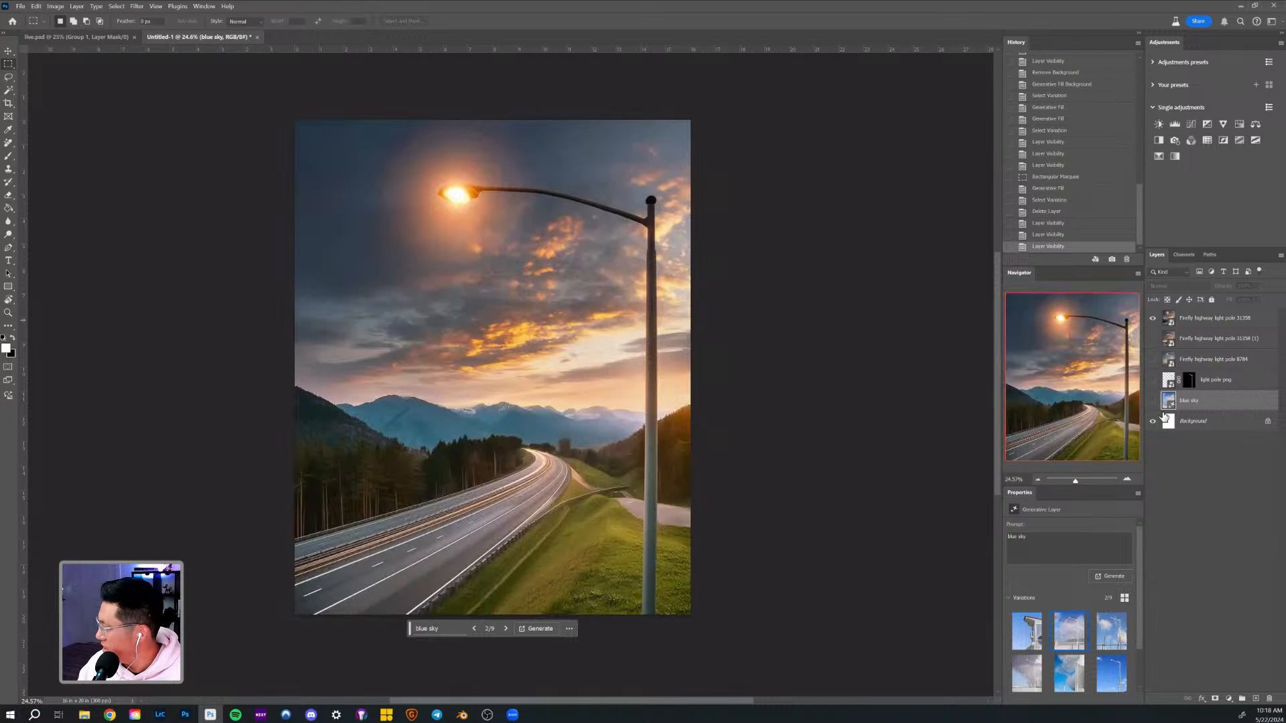
Select the street lamp on the Firefly highway light pole 31358 layer with Select Subject, check it in Quick Mask, and mask the layer to it.
left_click(1196, 319)
key("z")
left_click(492, 312)
left_click_drag(492, 312, 462, 313)
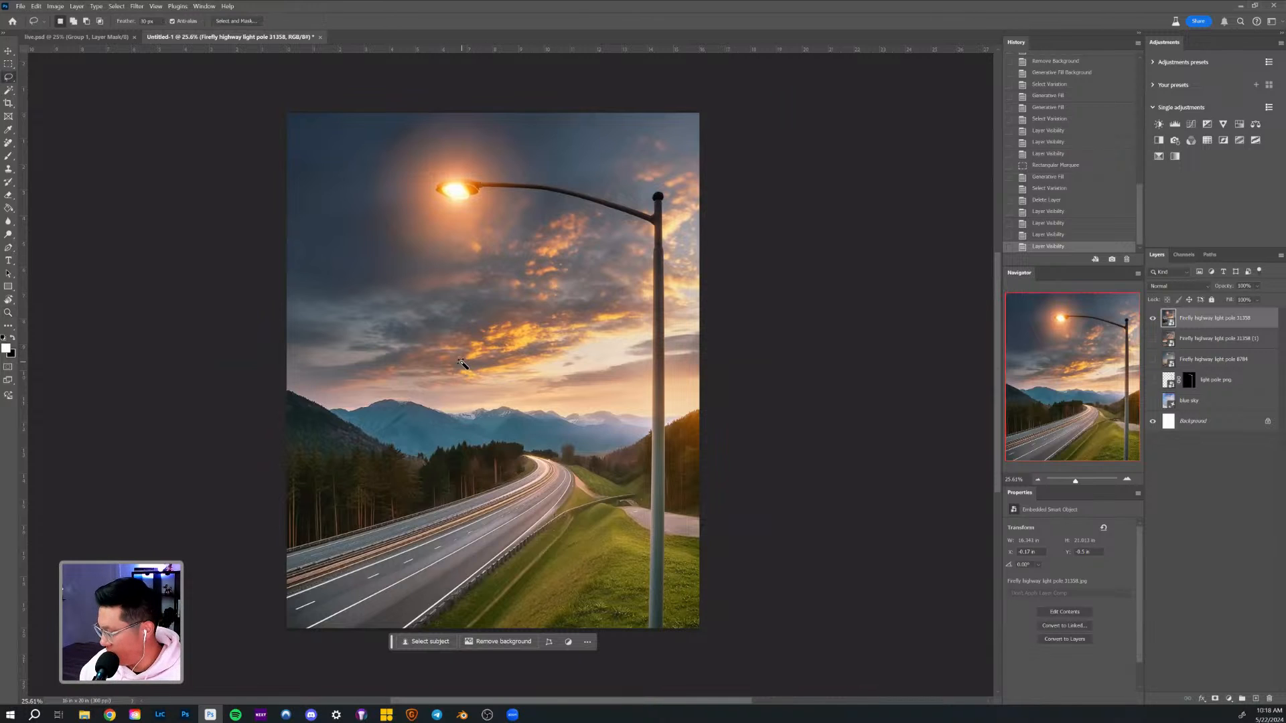
key("w")
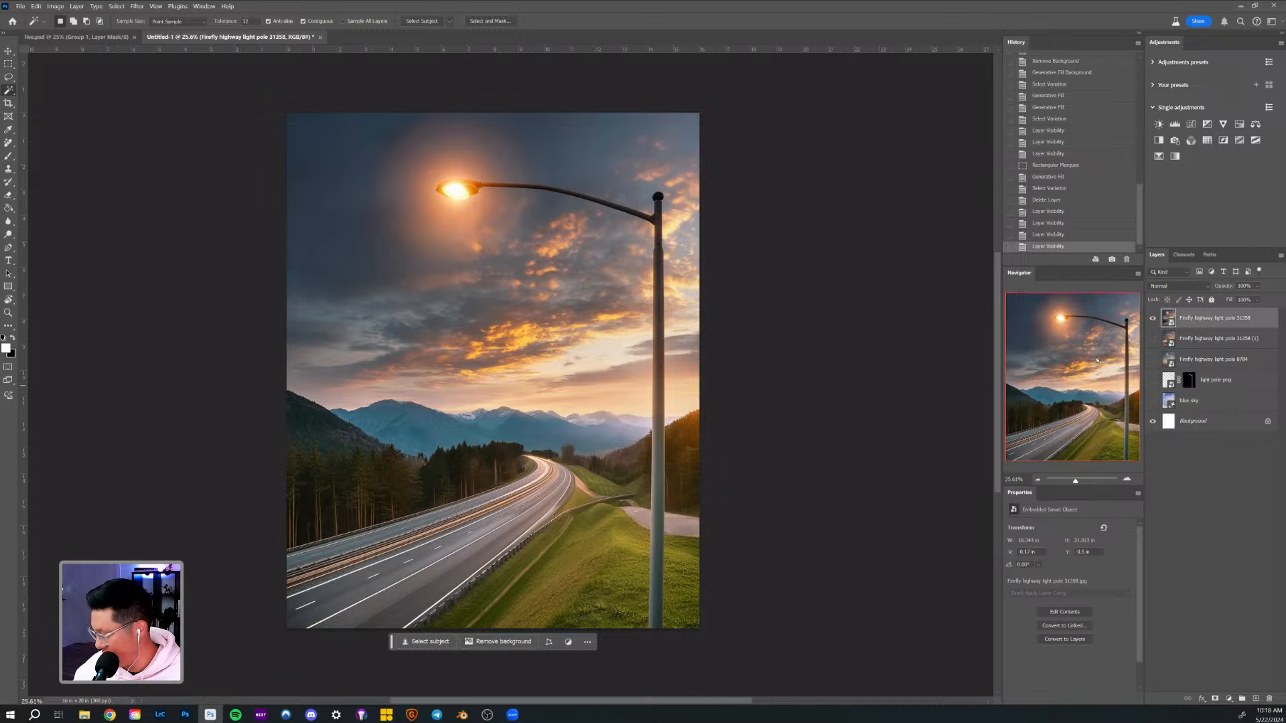
left_click(442, 642)
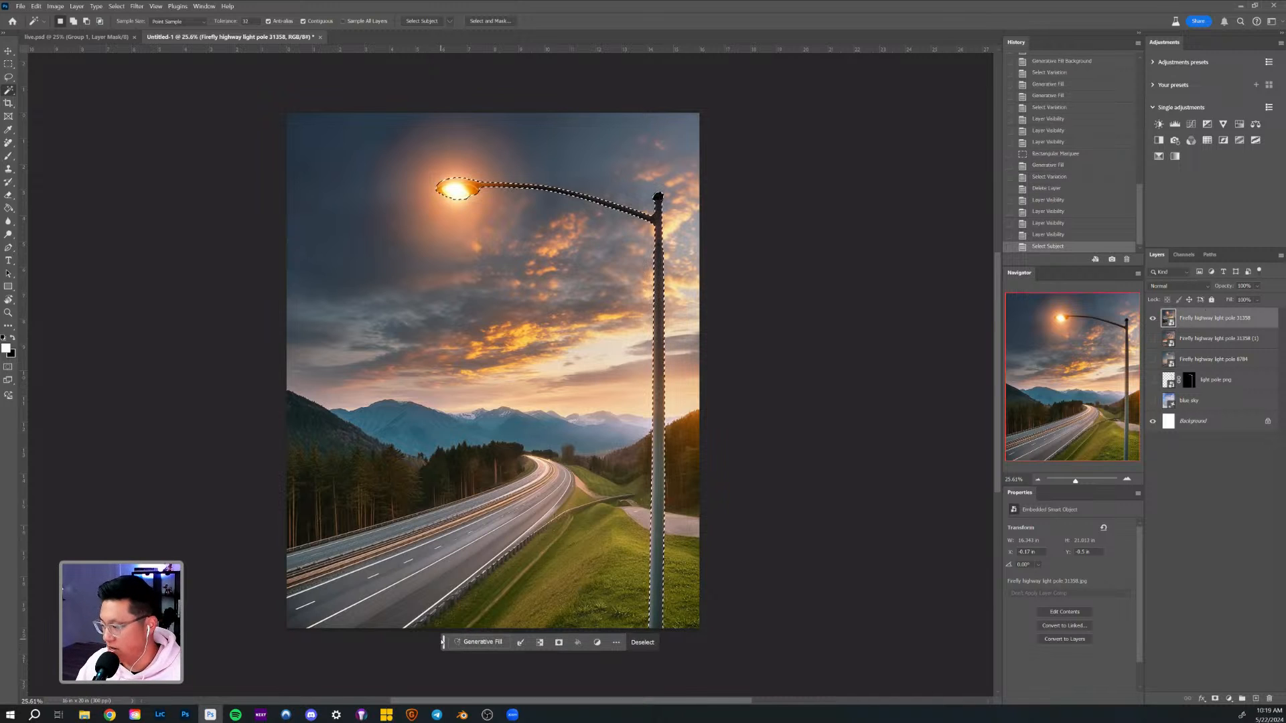
key("q")
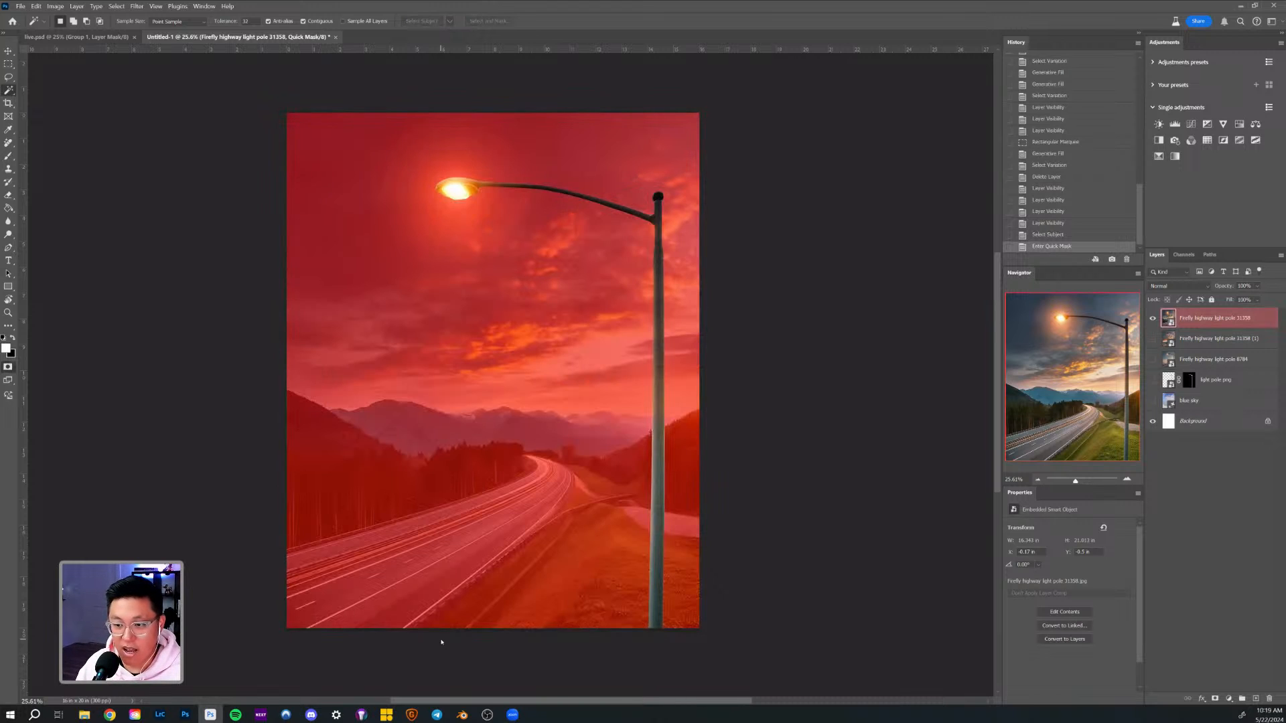
key("q")
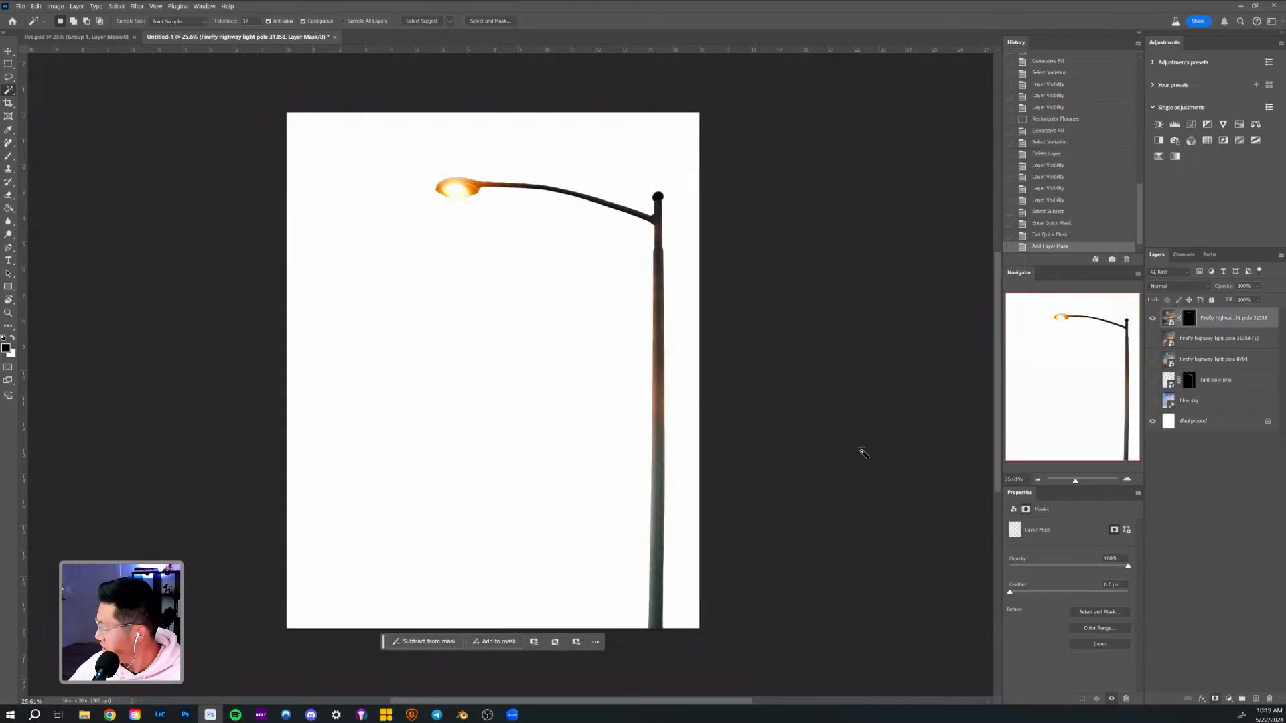
left_click(1215, 699)
Duplicate the masked lamp layer and disable the layer mask on the lower original.
key("ctrl+j")
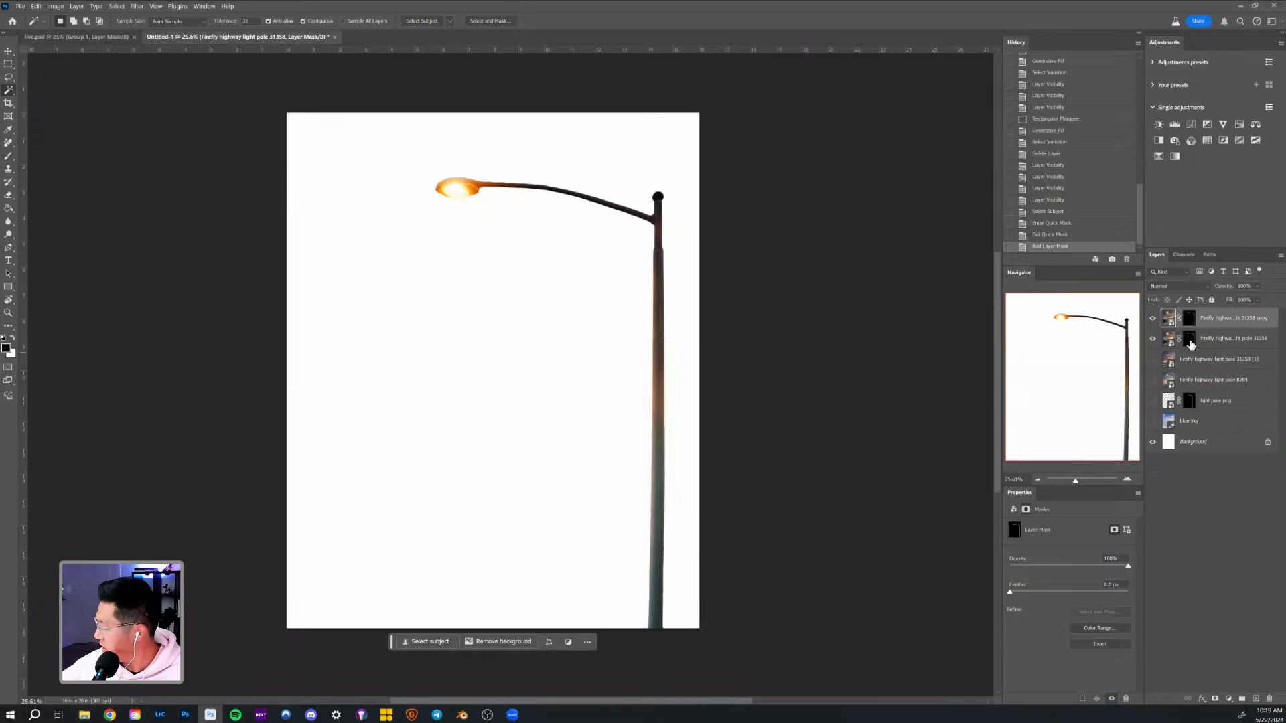
left_click(1189, 339, "shift")
left_click(1204, 341)
key("v")
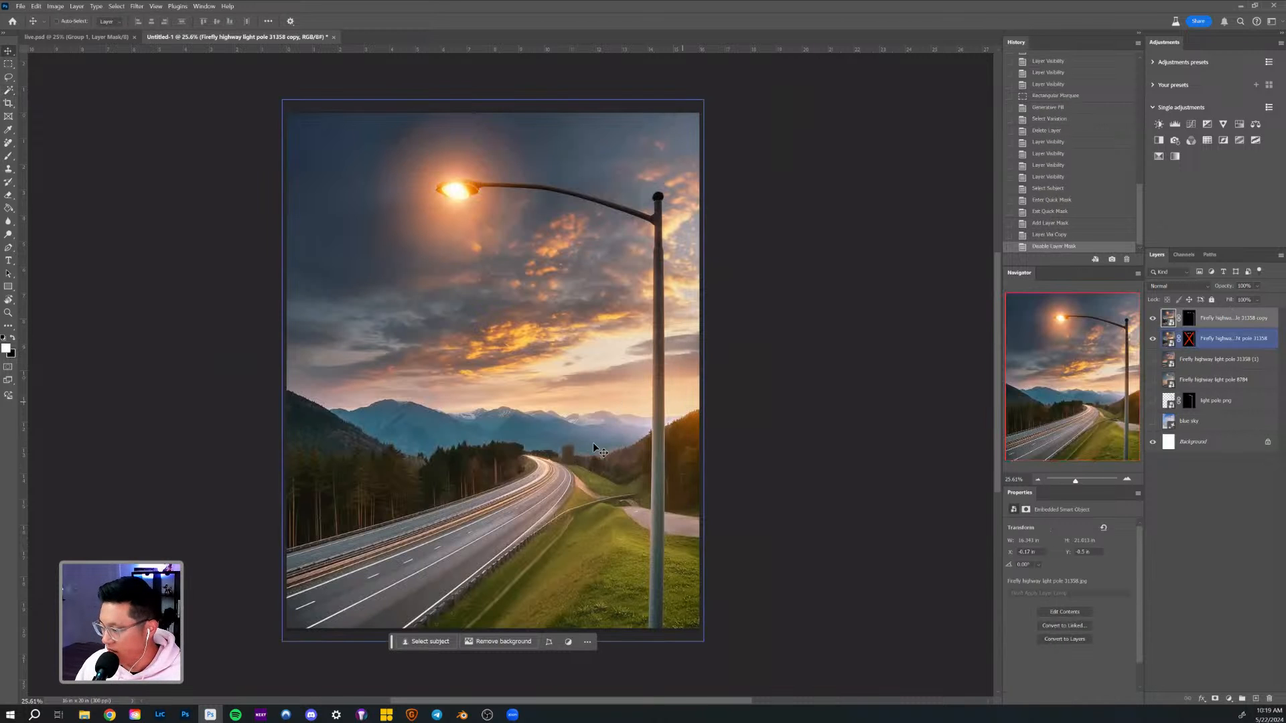
mouse_move(581, 451)
left_mouse_down()
mouse_move(560, 456)
mouse_move(573, 457)
mouse_move(555, 429)
mouse_move(577, 402)
left_mouse_up()
key("ctrl+z")
Draw a Polygonal Lasso selection shaped like a light beam, widening from the lamp head down past the canvas's lower edge.
key("l")
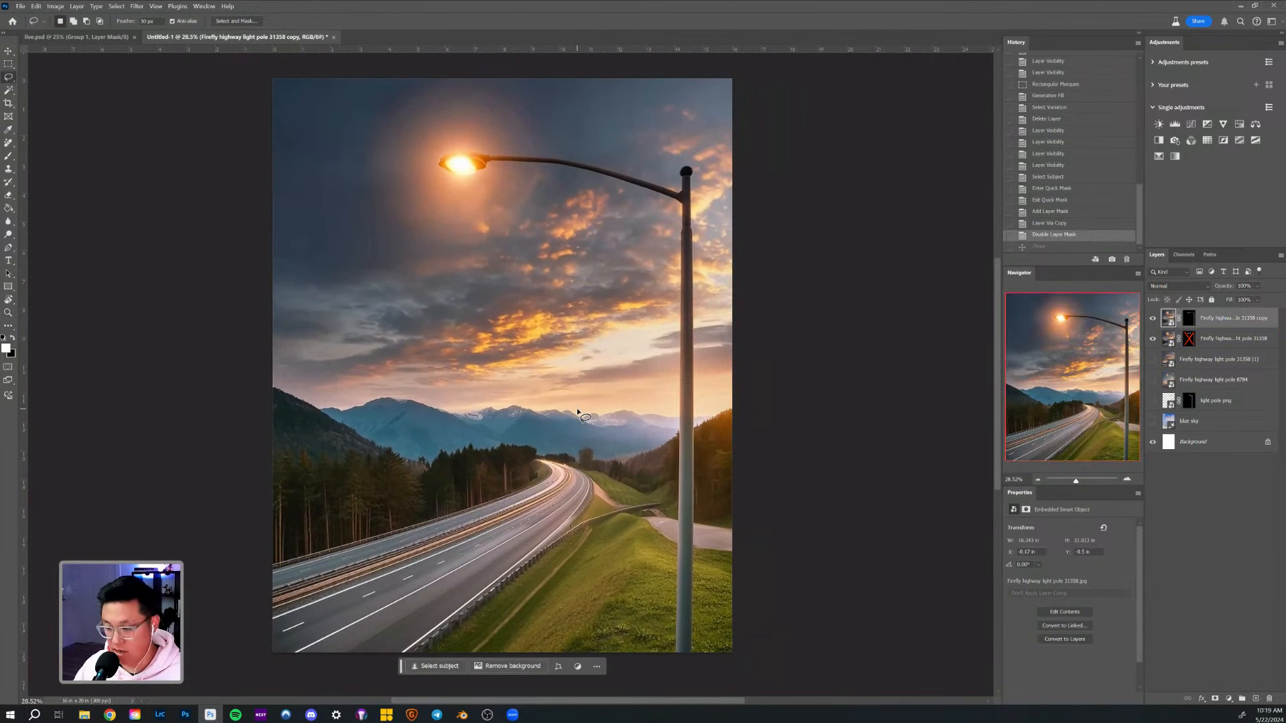
right_click(7, 81)
left_click(39, 98)
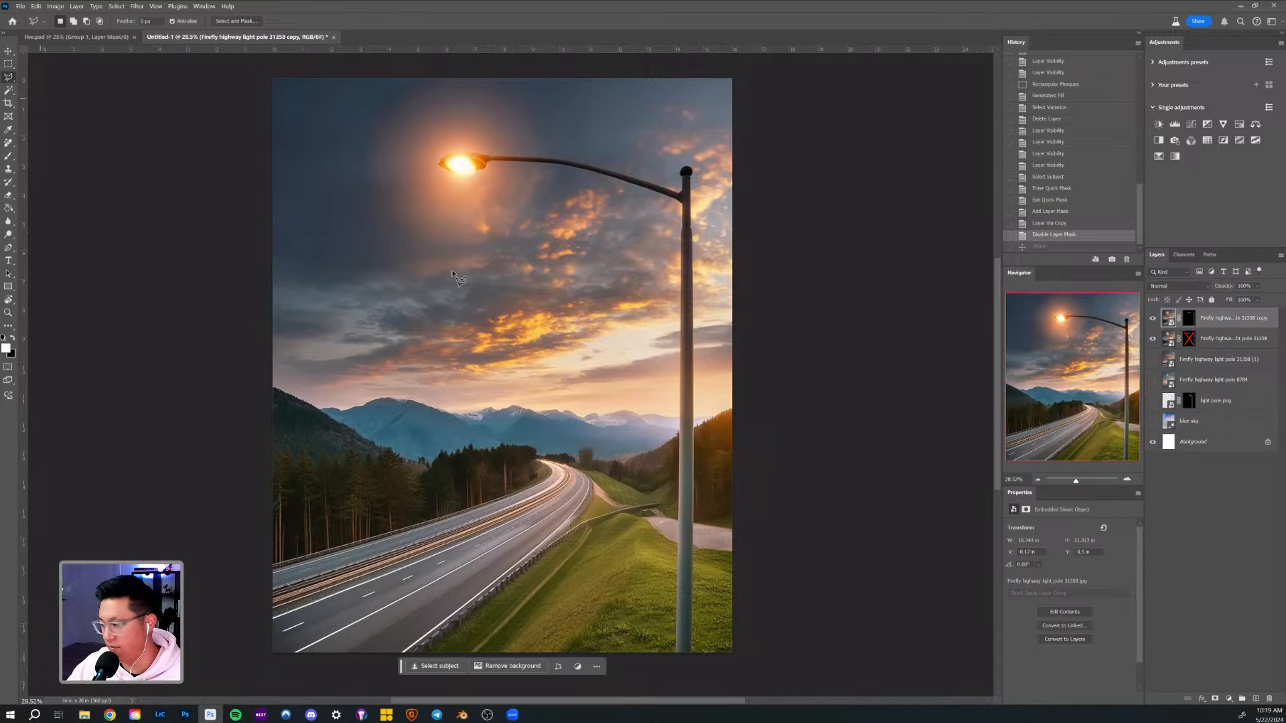
left_click(451, 166)
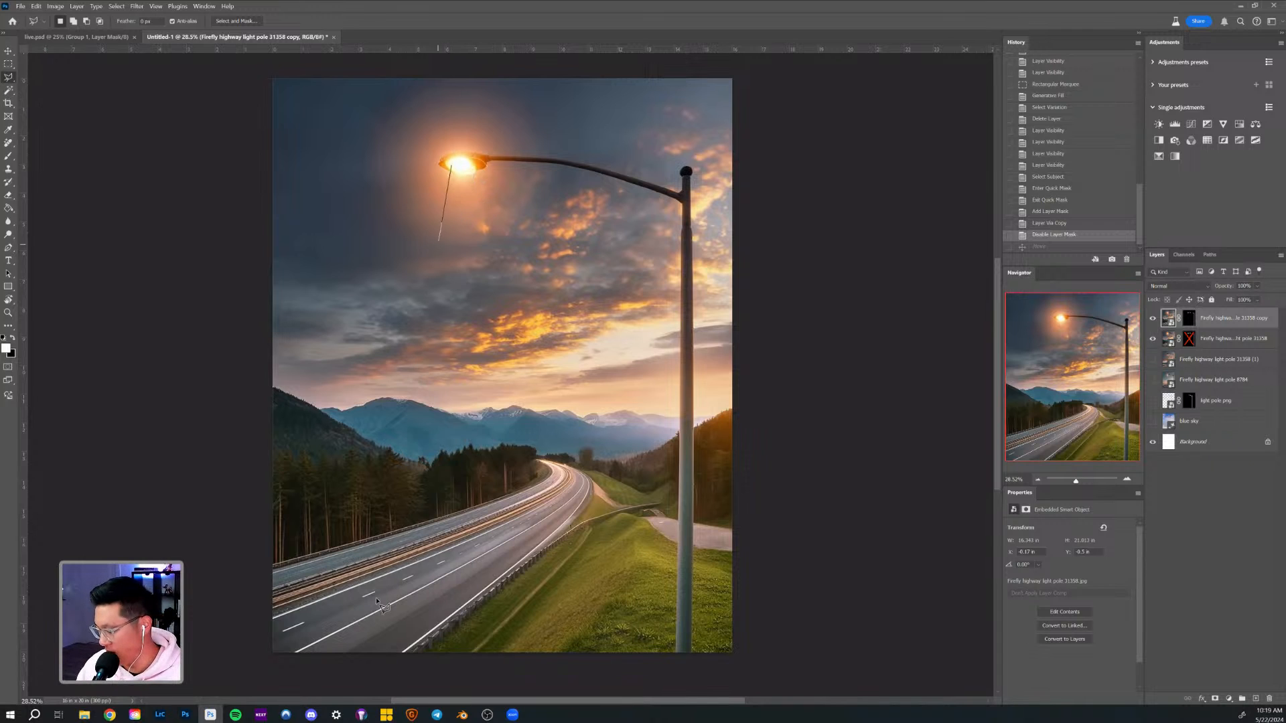
key("Escape")
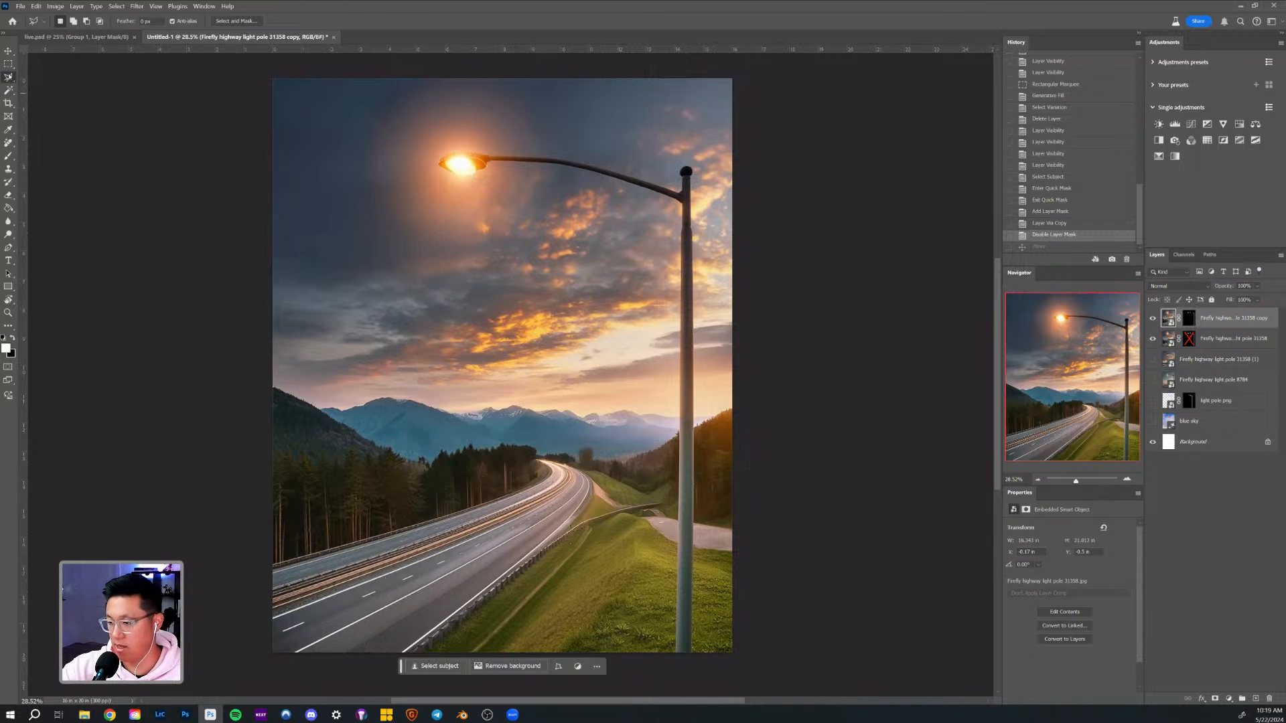
right_click(8, 78)
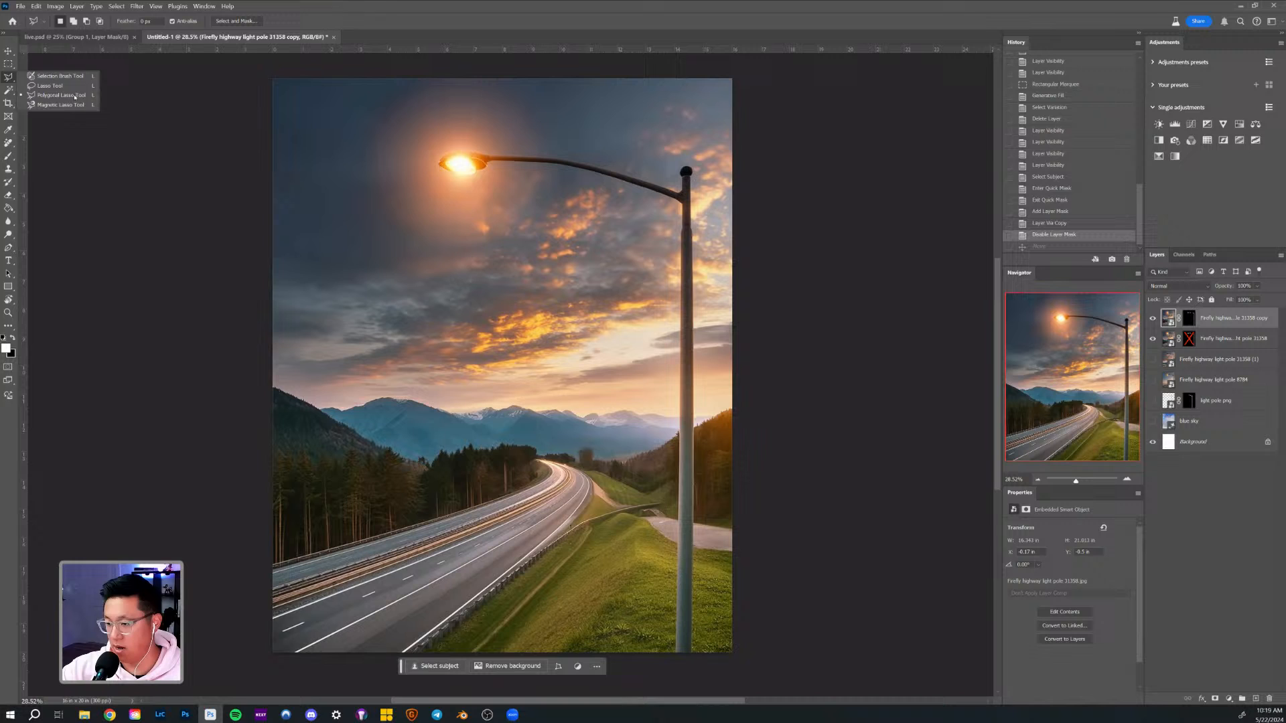
left_click(455, 166)
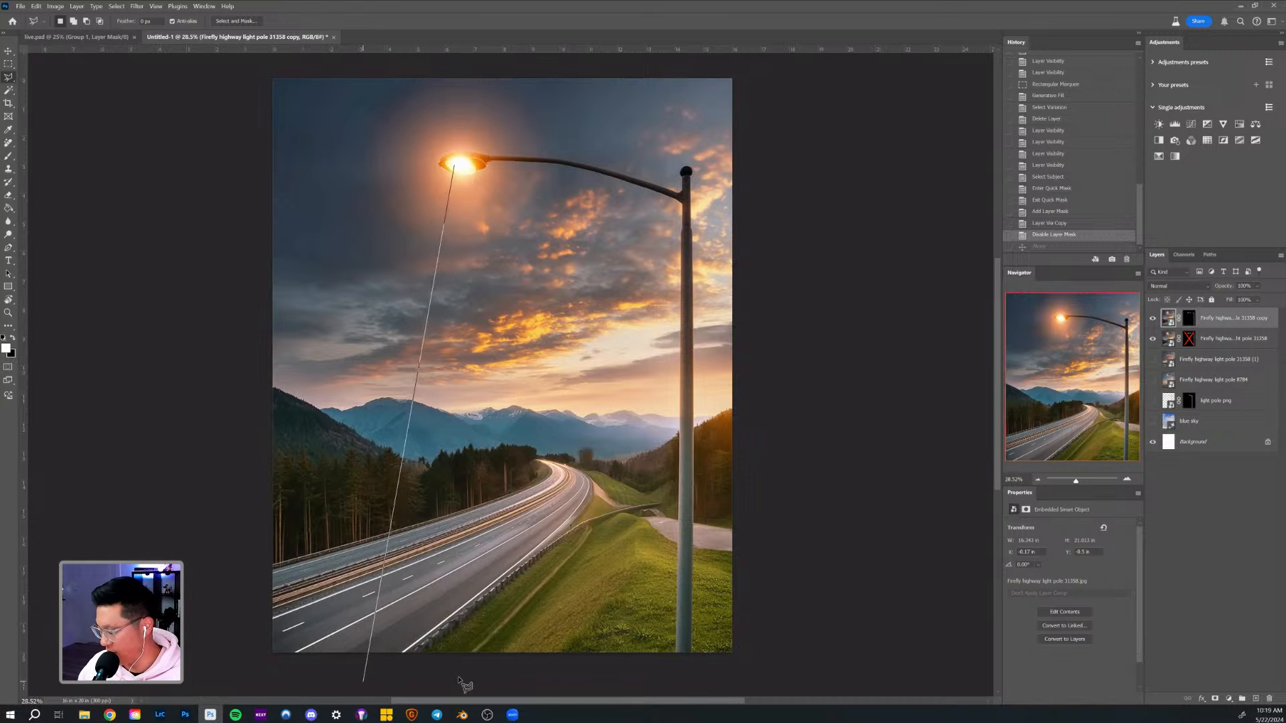
left_click(359, 679)
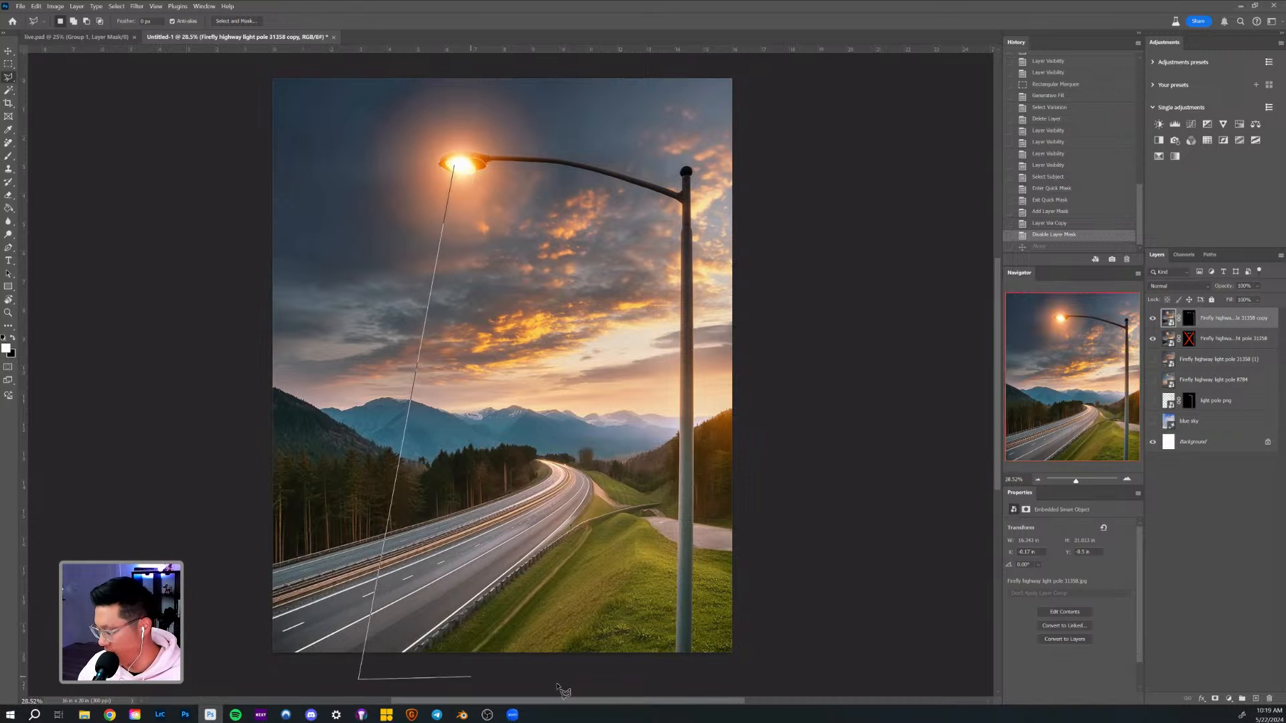
left_click(455, 164)
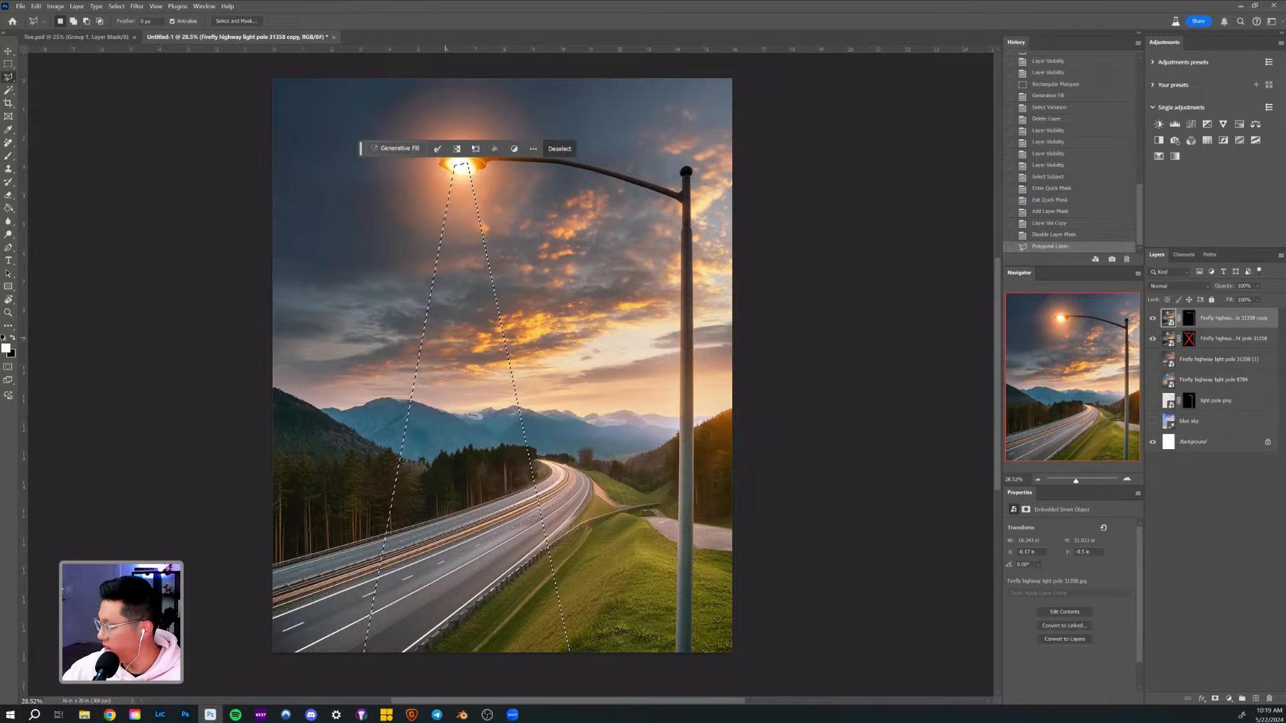
Group the lamp copy with its original layer and cut the beam shape out of the group using an inverted layer mask.
left_click(1220, 338, "shift")
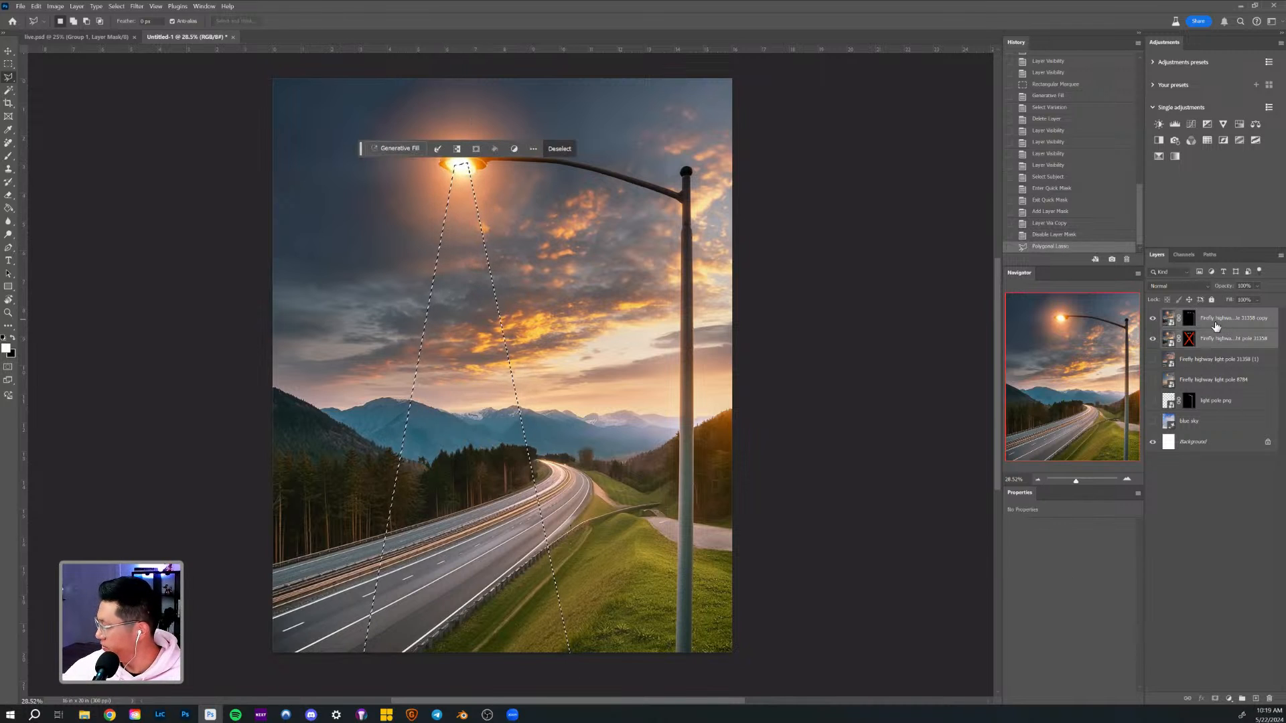
key("ctrl+g")
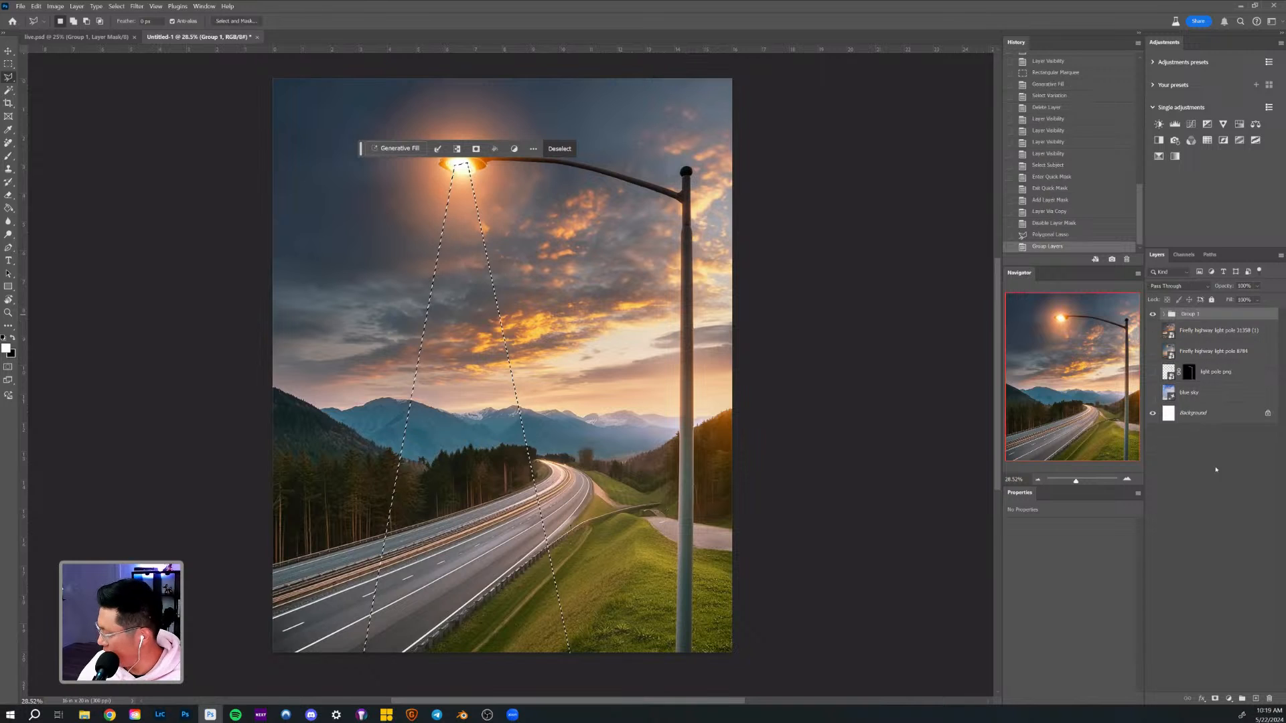
left_click(1214, 699)
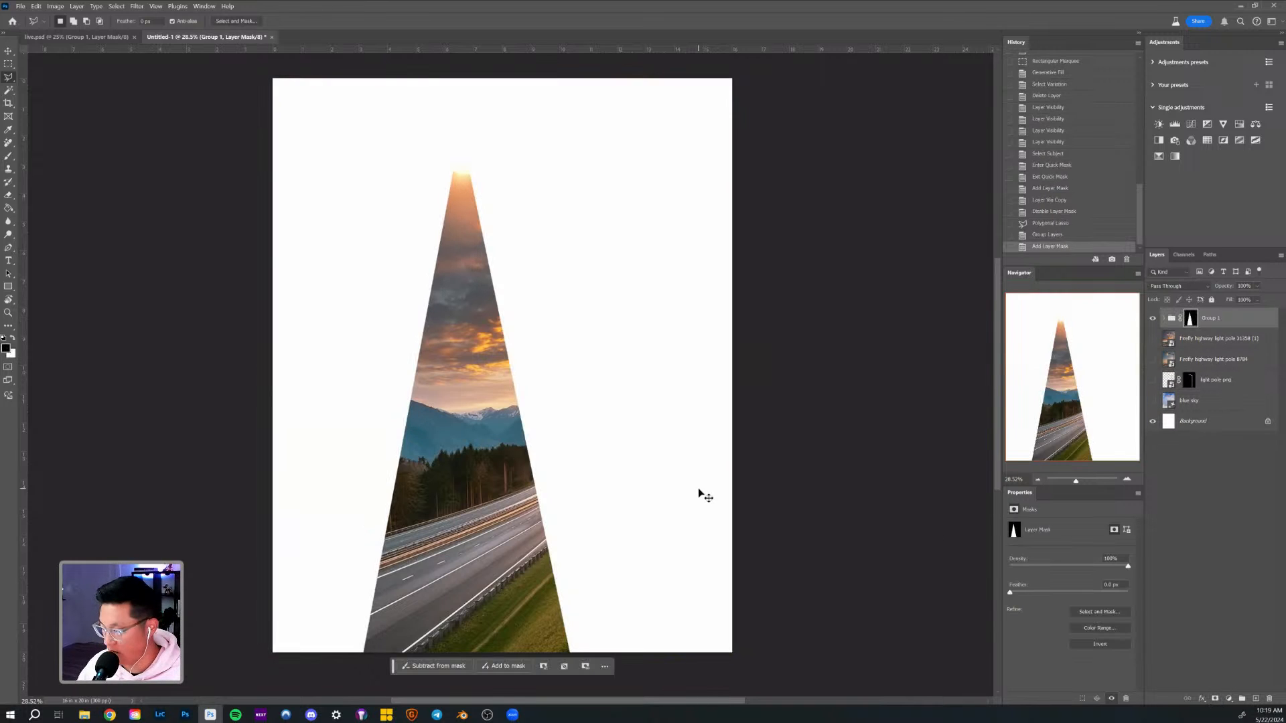
key("ctrl+i")
key("z")
left_click_drag(529, 434, 511, 467)
left_click_drag(512, 468, 425, 464)
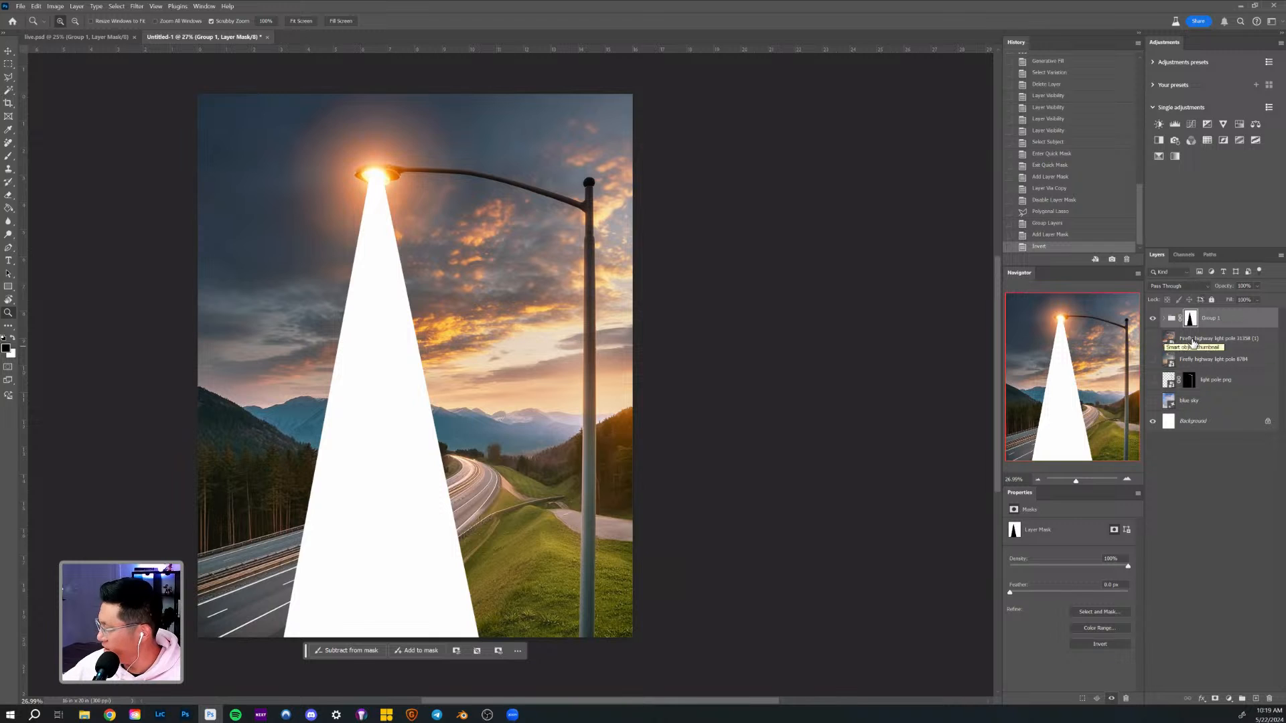
Try the Firefly highway light pole 31358 (1) image behind the beam cut-out, shift its position, and hide it again.
left_click(1153, 339)
key("v")
left_click_drag(469, 510, 617, 462)
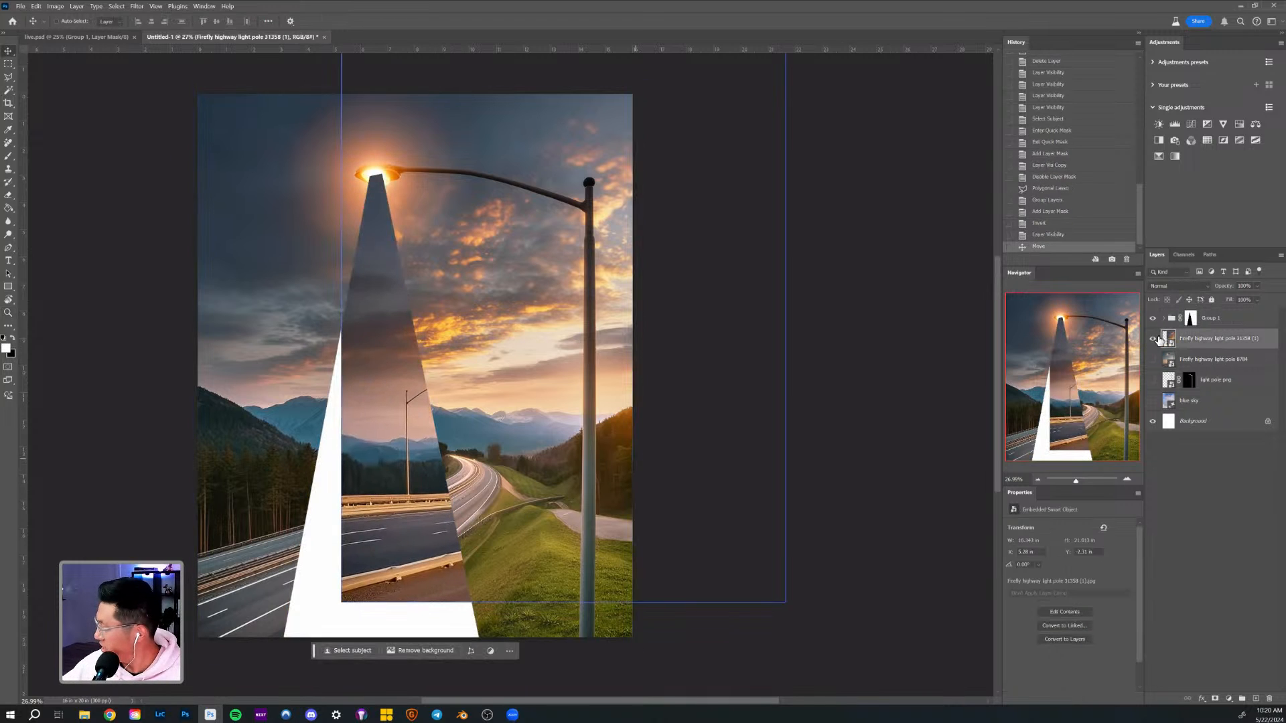
left_click(1153, 339)
Show the blue sky layer and move and transform it so that sky and clouds alone fill the beam cut-out.
left_click(1153, 401)
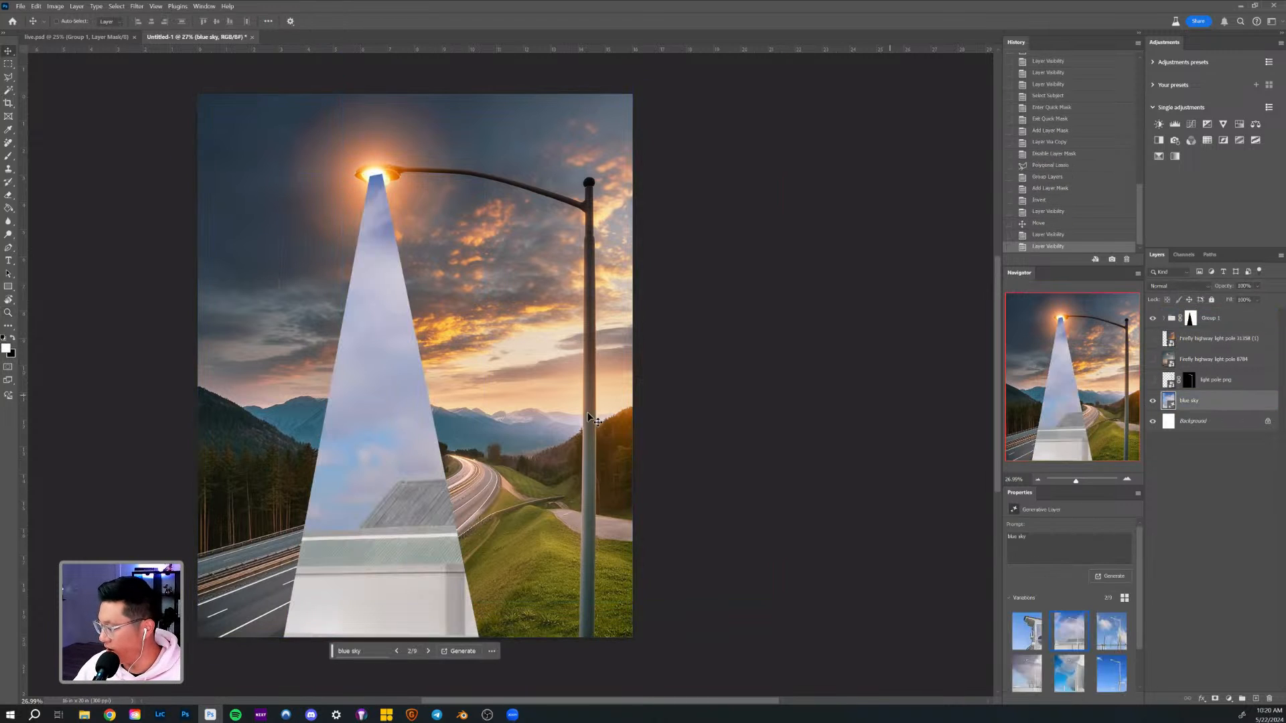
left_click_drag(587, 416, 580, 443)
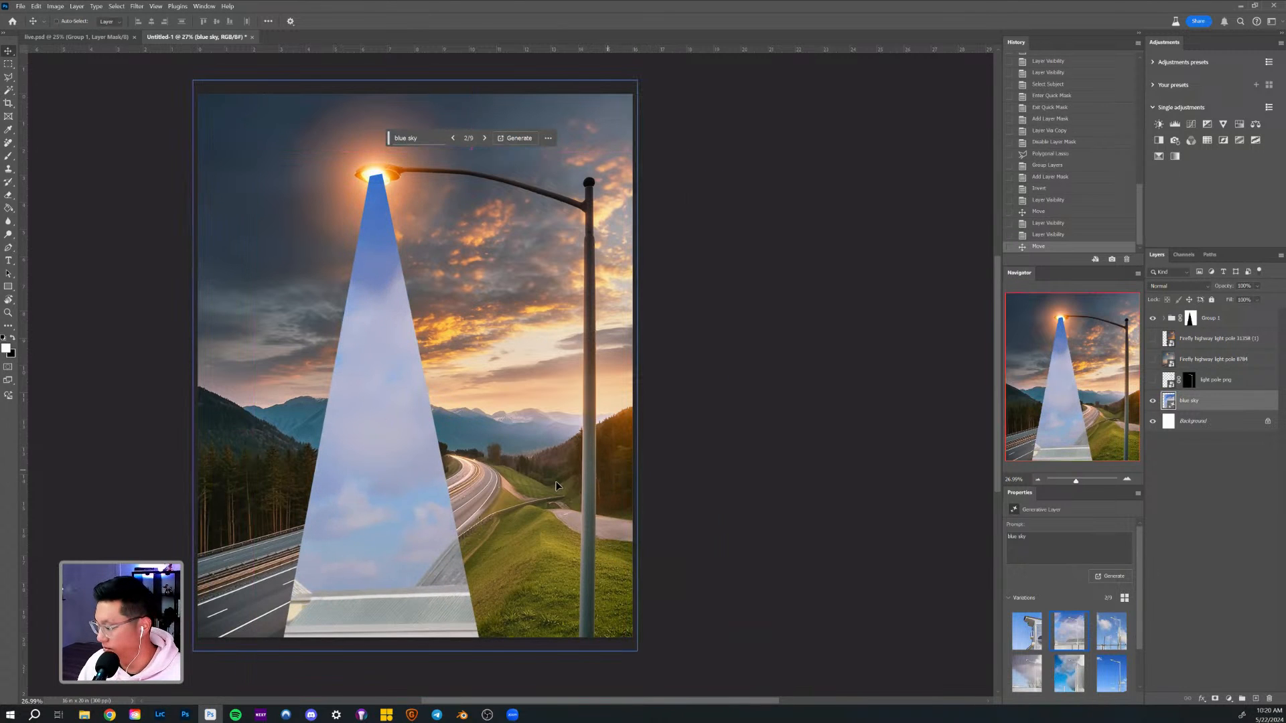
key("ctrl+t")
key("Escape")
left_click_drag(649, 450, 933, 429)
key("ctrl+t")
mouse_move(711, 407)
left_mouse_down()
mouse_move(679, 444)
mouse_move(726, 408)
mouse_move(695, 422)
left_mouse_up()
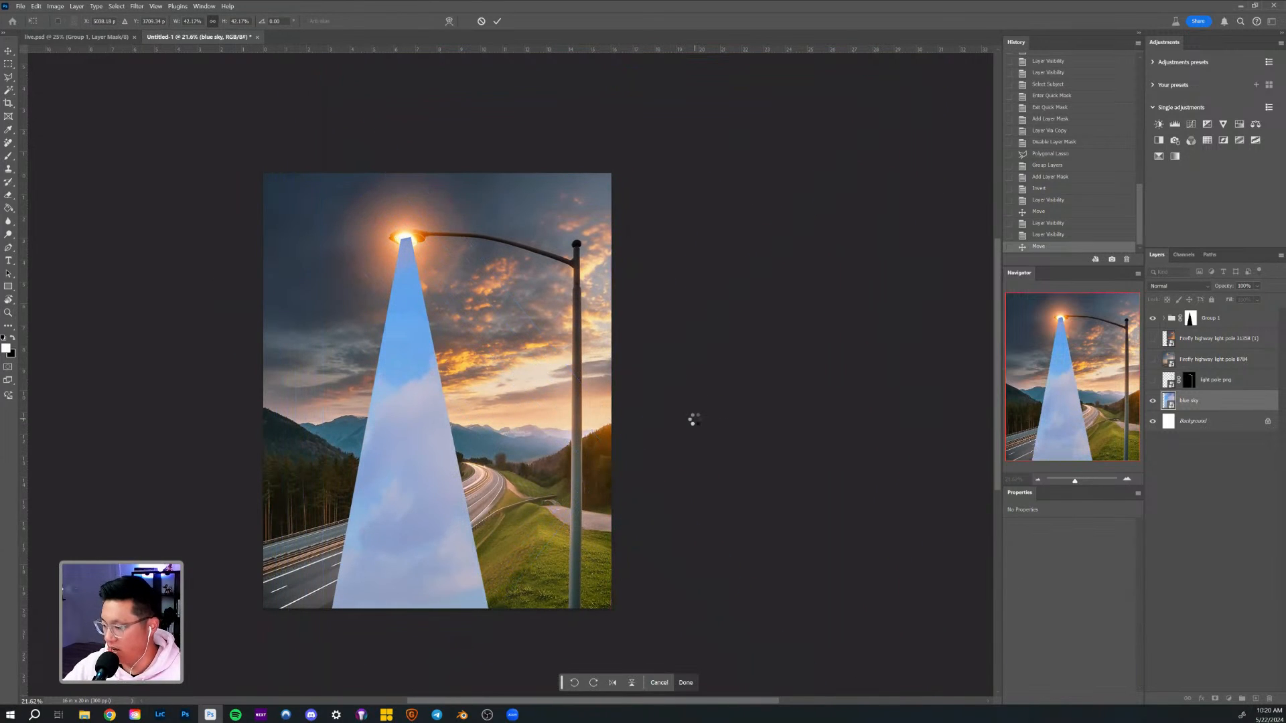
left_click_drag(407, 237, 518, 348)
left_click_drag(537, 508, 454, 373)
Soften the beam's edges by feathering Group 1's layer mask to about 28 px.
left_click(1191, 318)
left_click_drag(567, 549, 546, 460)
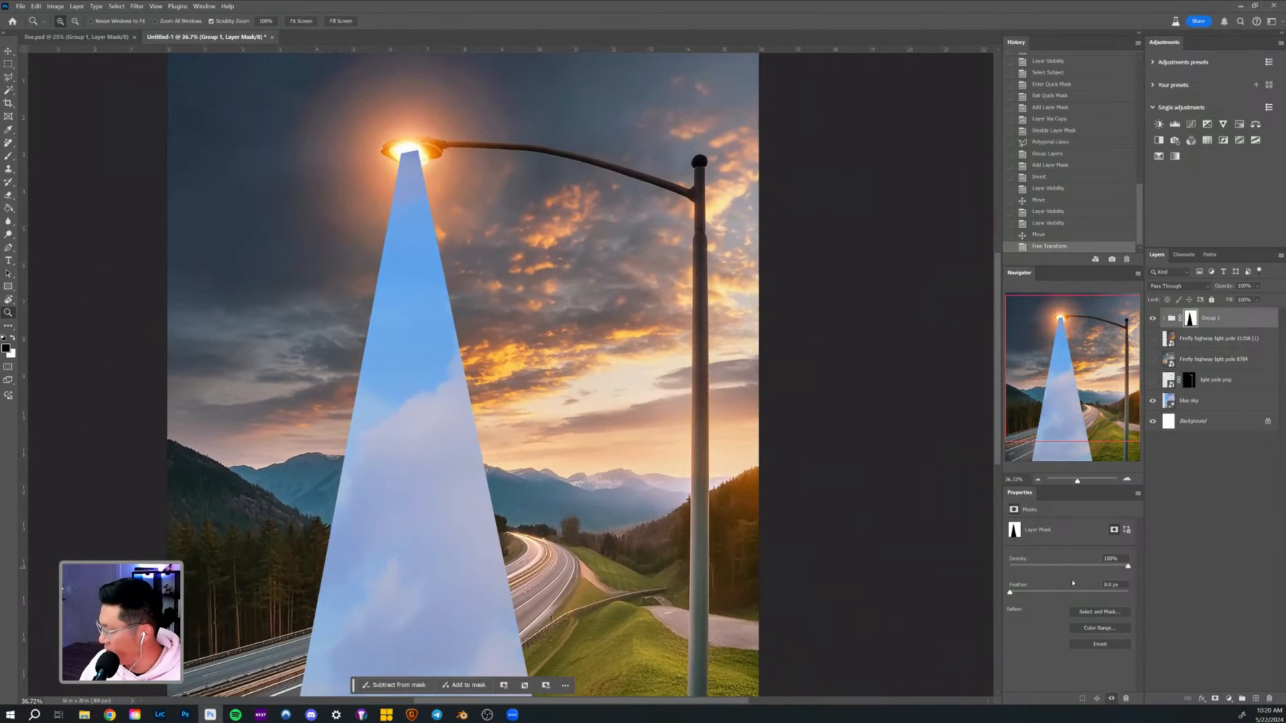
left_click(1042, 592)
left_click(1063, 592)
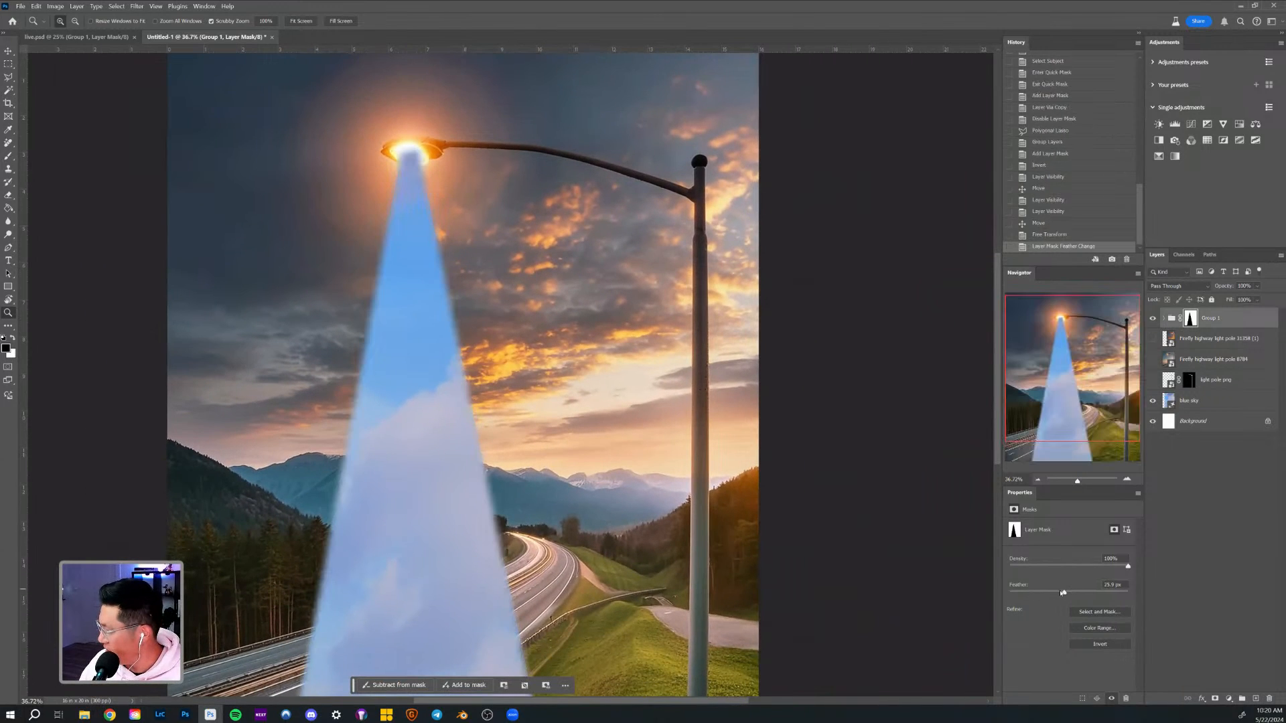
left_click(1061, 592)
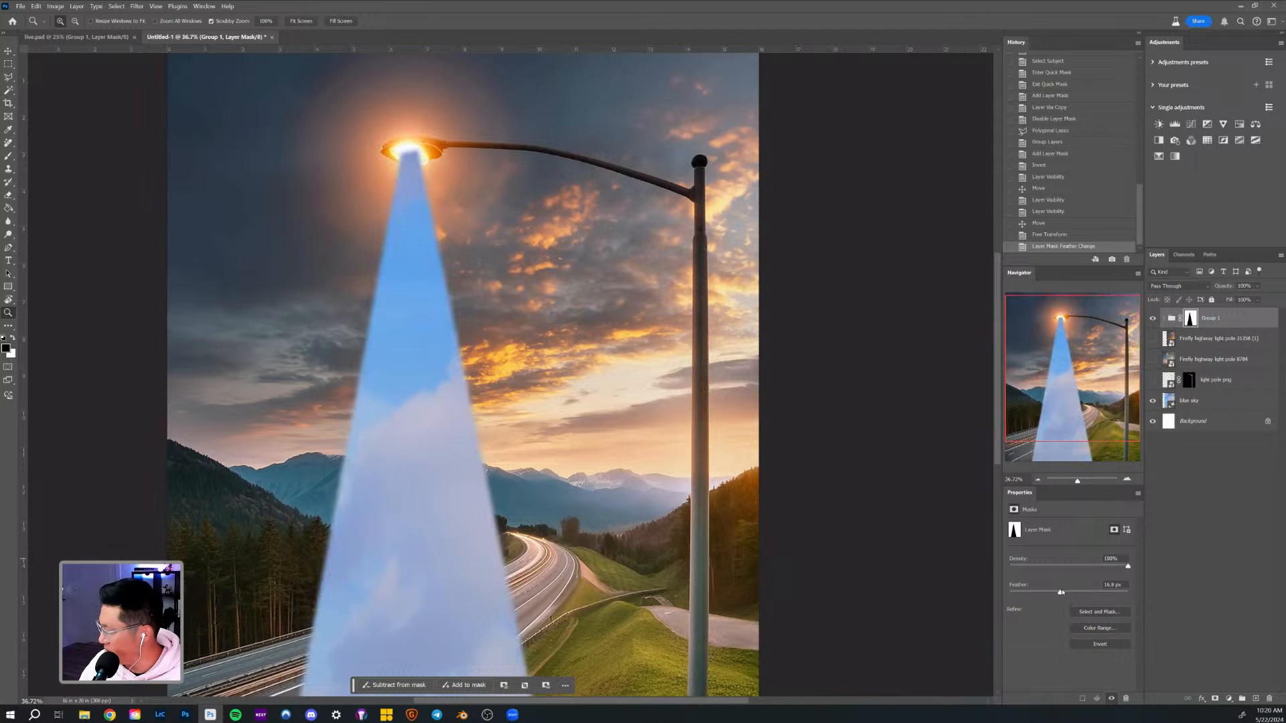
left_click(1072, 592)
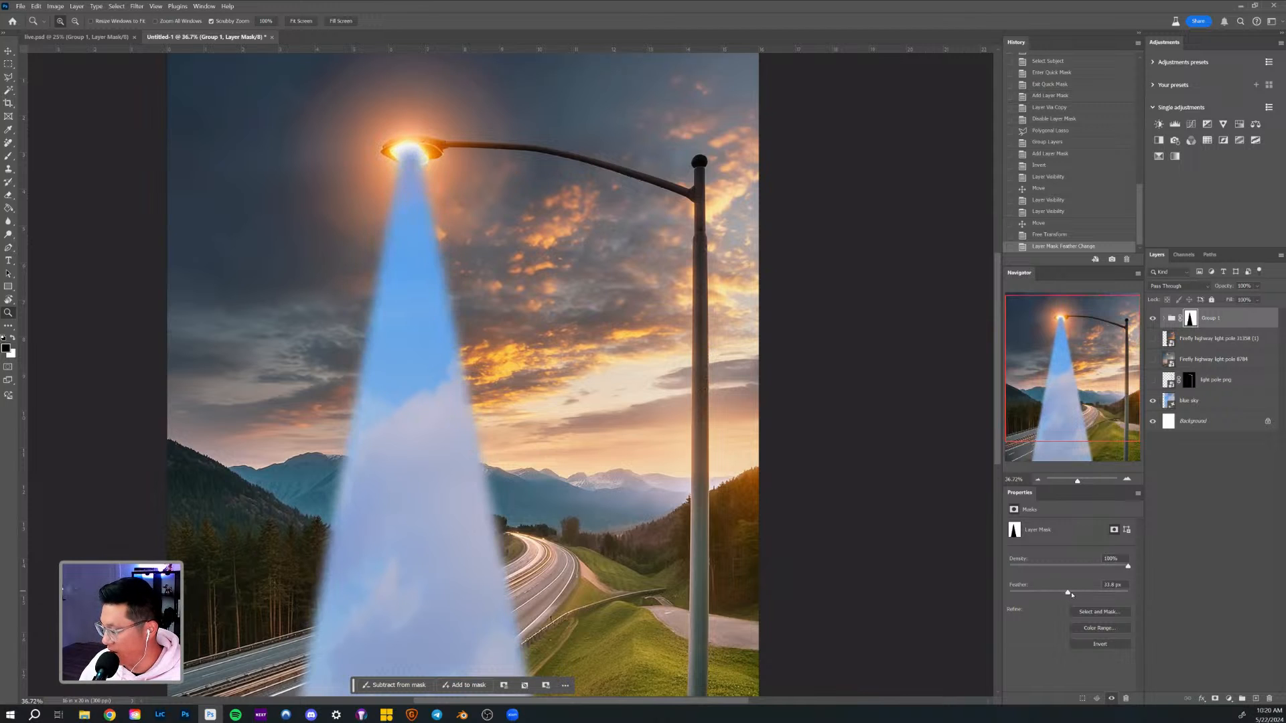
left_click(1071, 592)
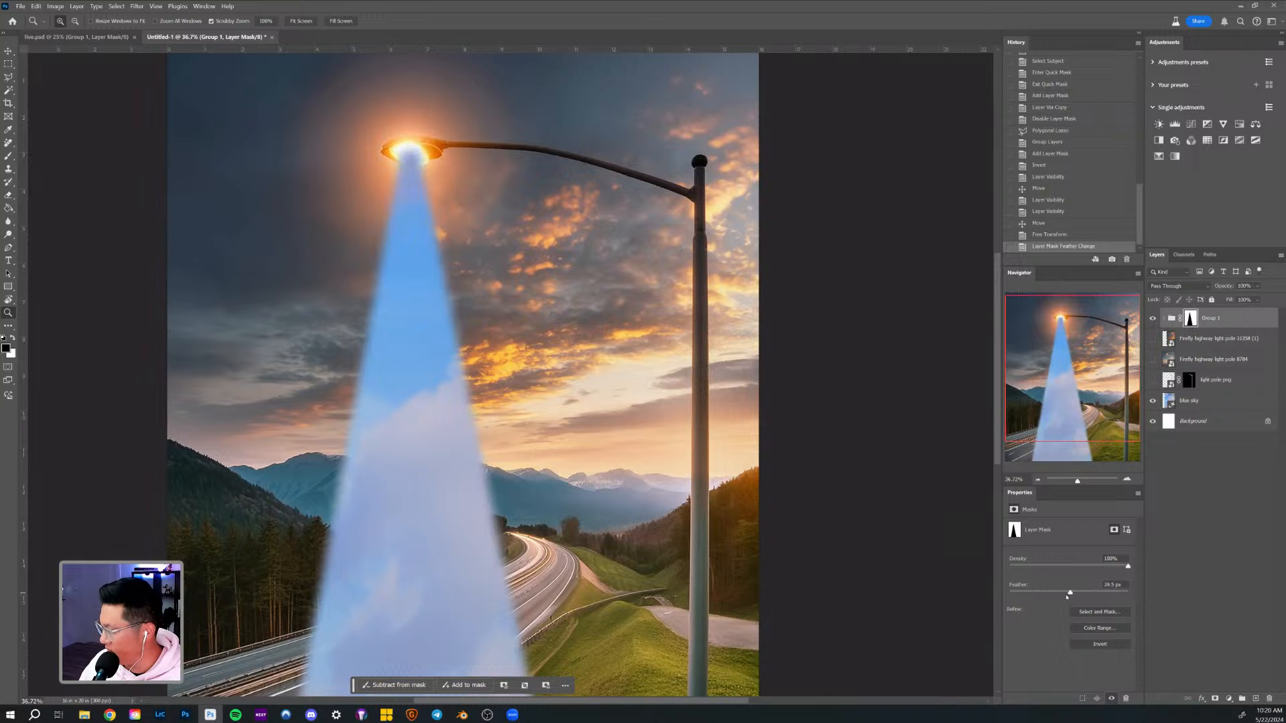
left_click_drag(577, 526, 535, 517)
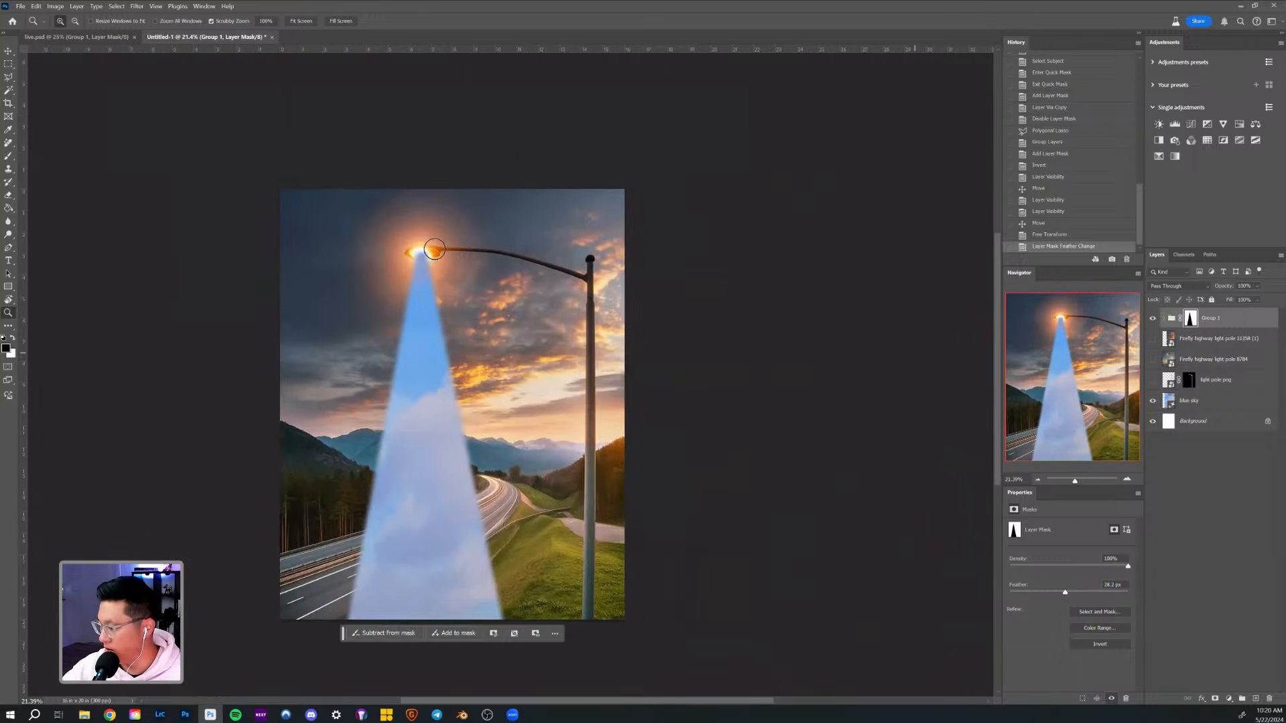
Brush on Group 1's mask at 30% opacity to blend the beam's narrow end into the lamp head.
key("b")
key("z")
mouse_move(419, 240)
left_mouse_down()
mouse_move(442, 288)
mouse_move(469, 273)
mouse_move(424, 273)
mouse_move(468, 267)
left_mouse_up()
key("b")
key("3")
key("ctrl+z")
key("x")
key("bracketleft")
key("bracketleft")
key("bracketleft")
key("bracketleft")
key("bracketleft")
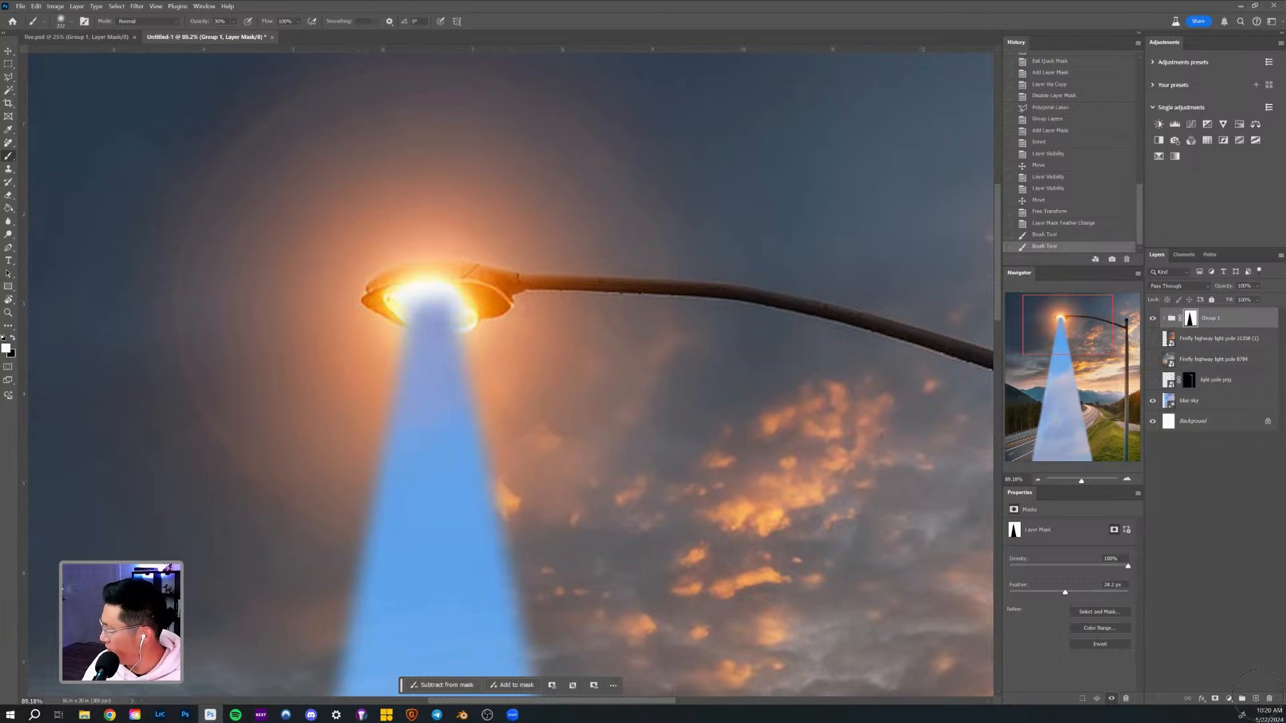
Add one new layer above Group 1 and set its blend mode to Screen.
left_click(1256, 699)
left_click(1256, 699)
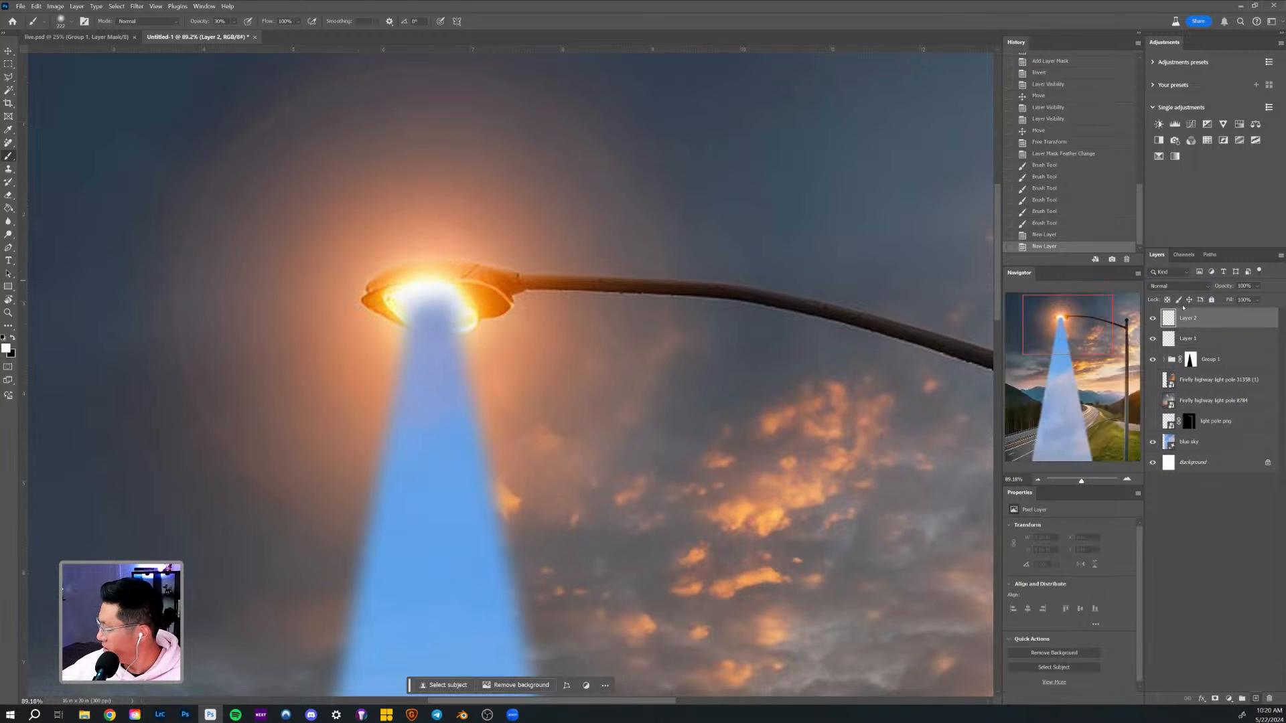
key("ctrl+z")
left_click(1179, 286)
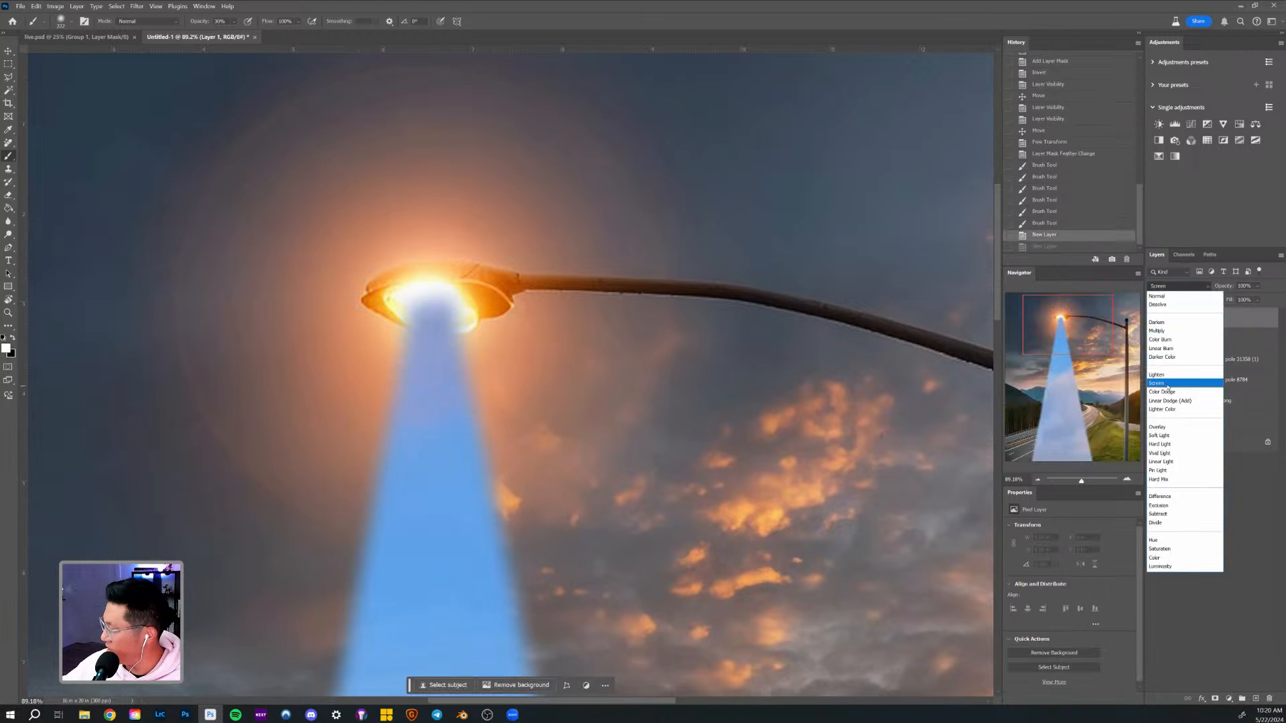
left_click(1157, 383)
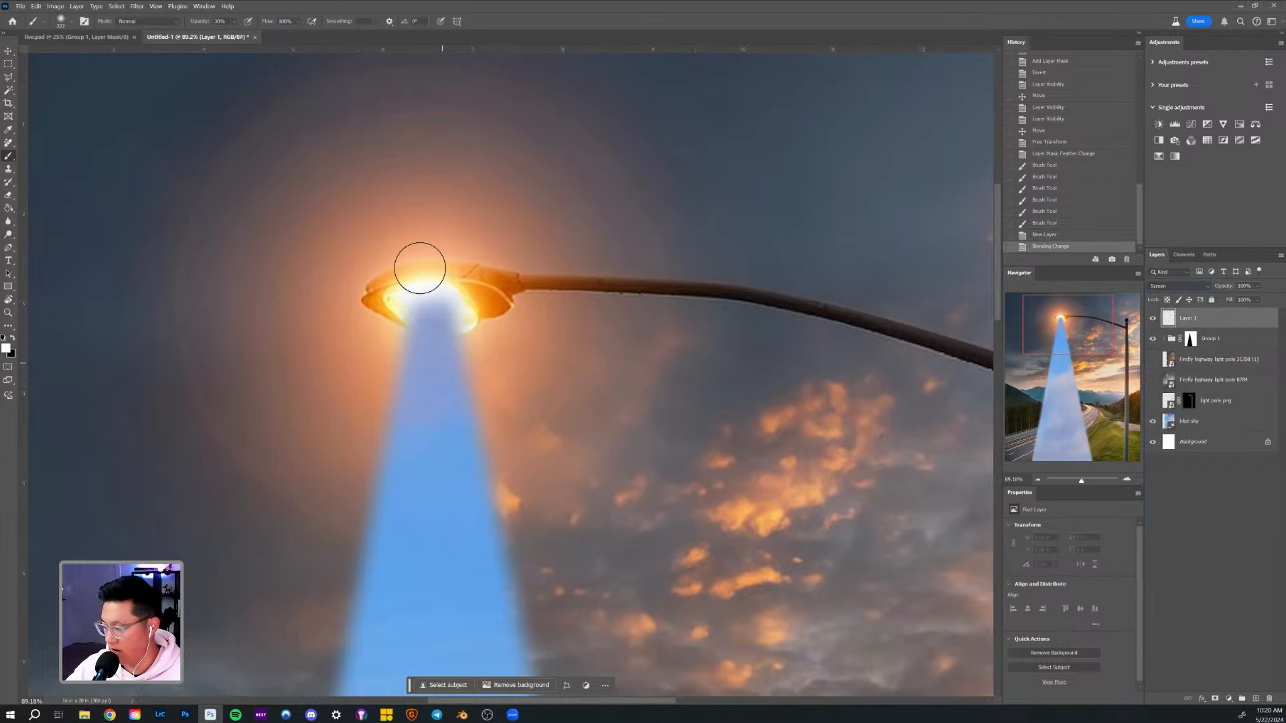
Paint a soft pale yellow glow over the lamp head on the Screen layer with low-opacity dabs, reverting the last, largest dab.
left_click_drag(410, 288, 464, 299)
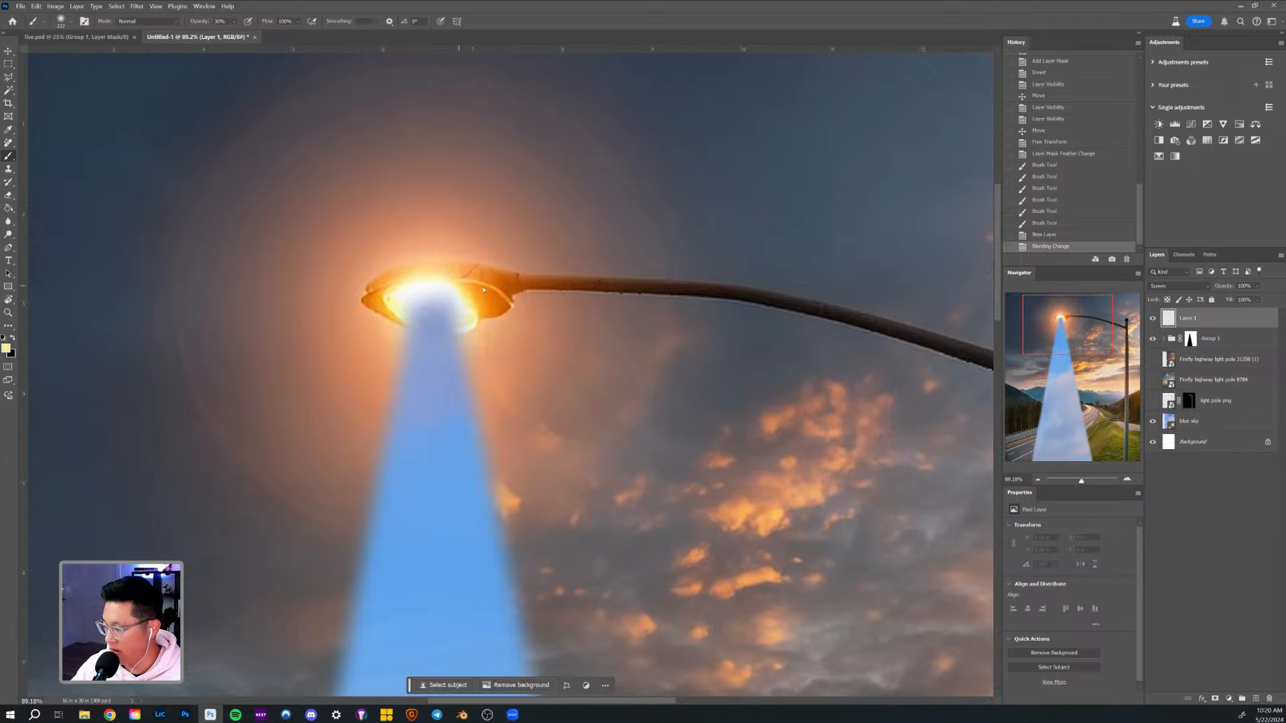
right_click(441, 297, "alt")
left_click(434, 298)
right_click(440, 300, "alt")
left_click(429, 301)
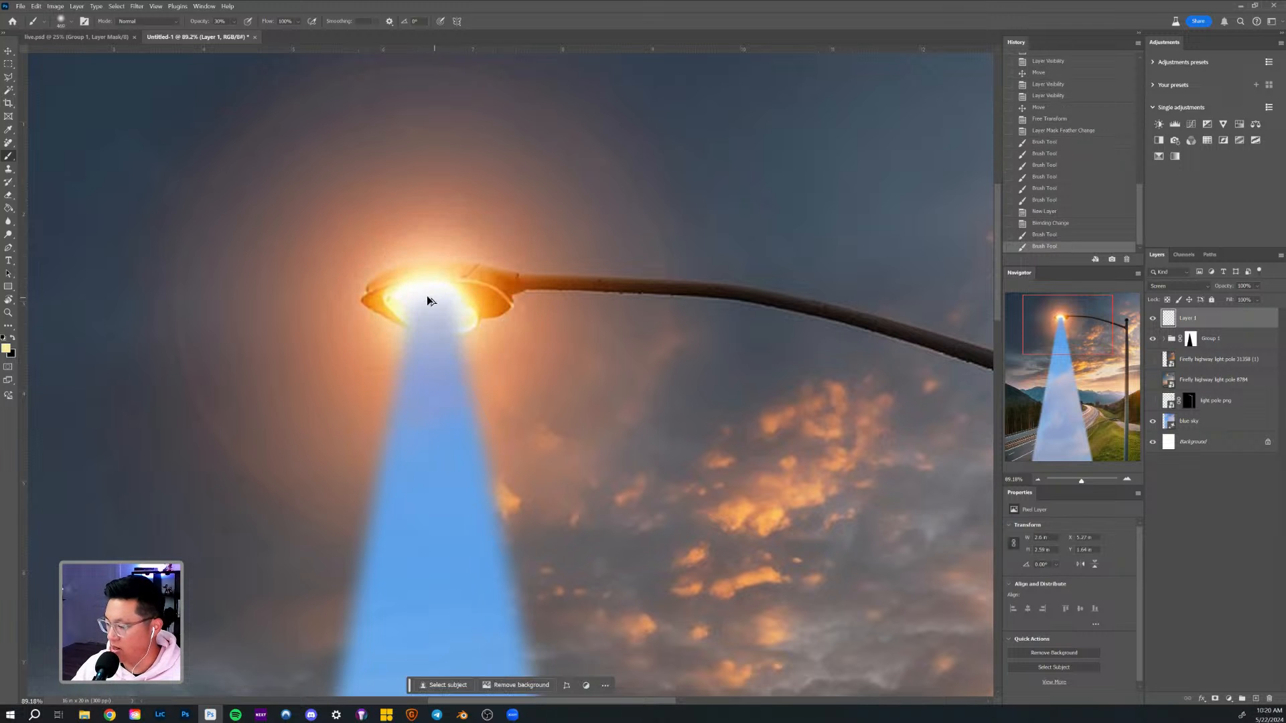
key("2")
right_click(411, 287, "alt")
left_click(428, 282)
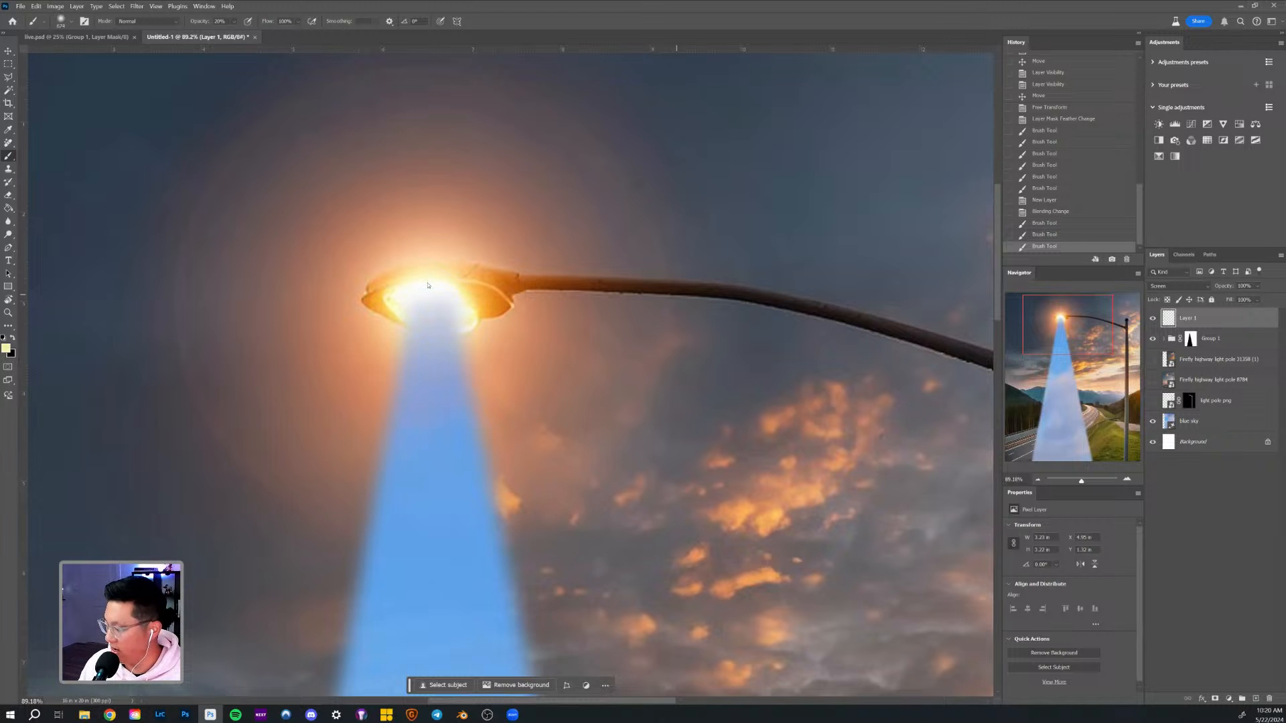
left_click(428, 285)
key("z")
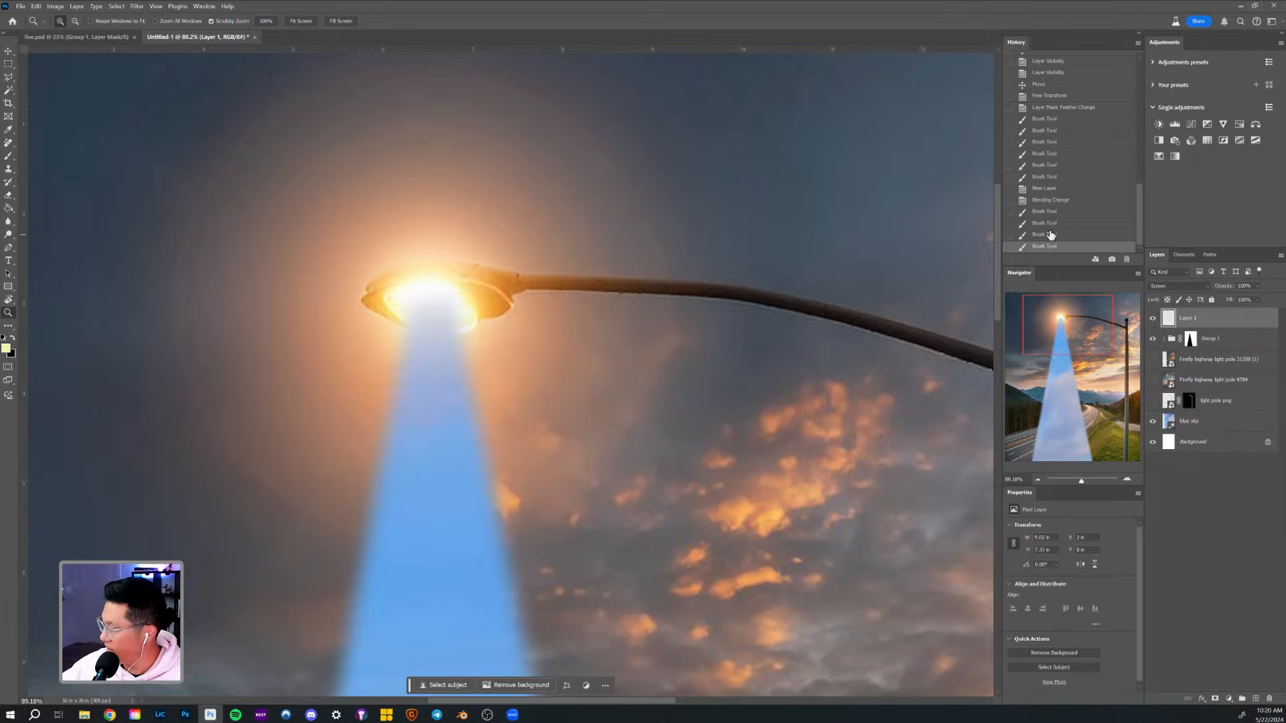
left_click(1048, 236)
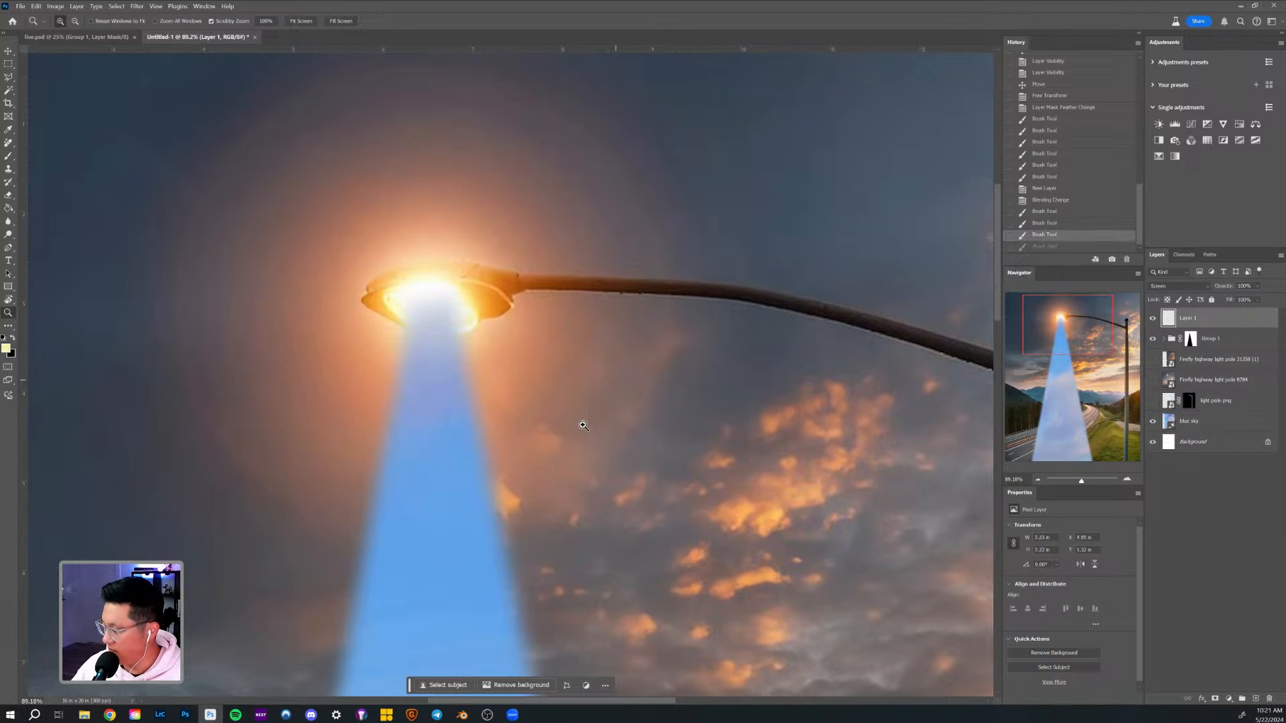
Add two more empty layers above the glow layer, placing the newer one directly beneath the other.
left_click_drag(583, 425, 353, 460)
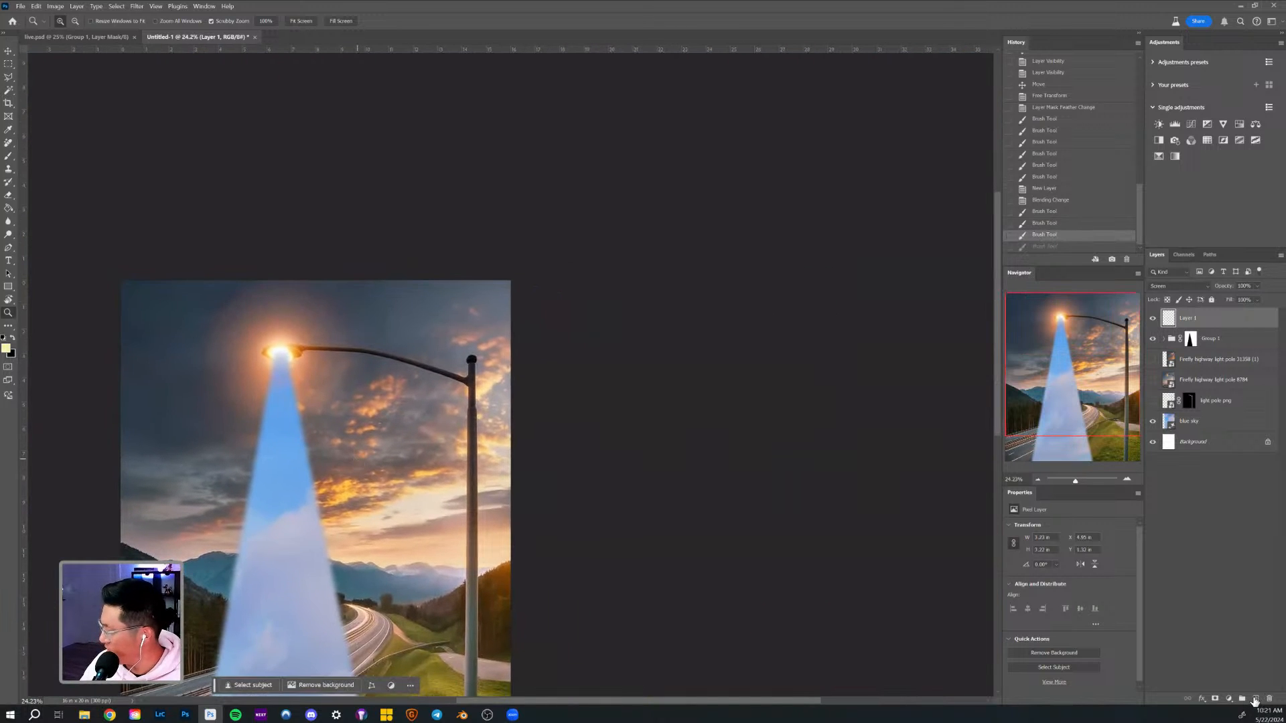
left_click(1254, 699)
key("b")
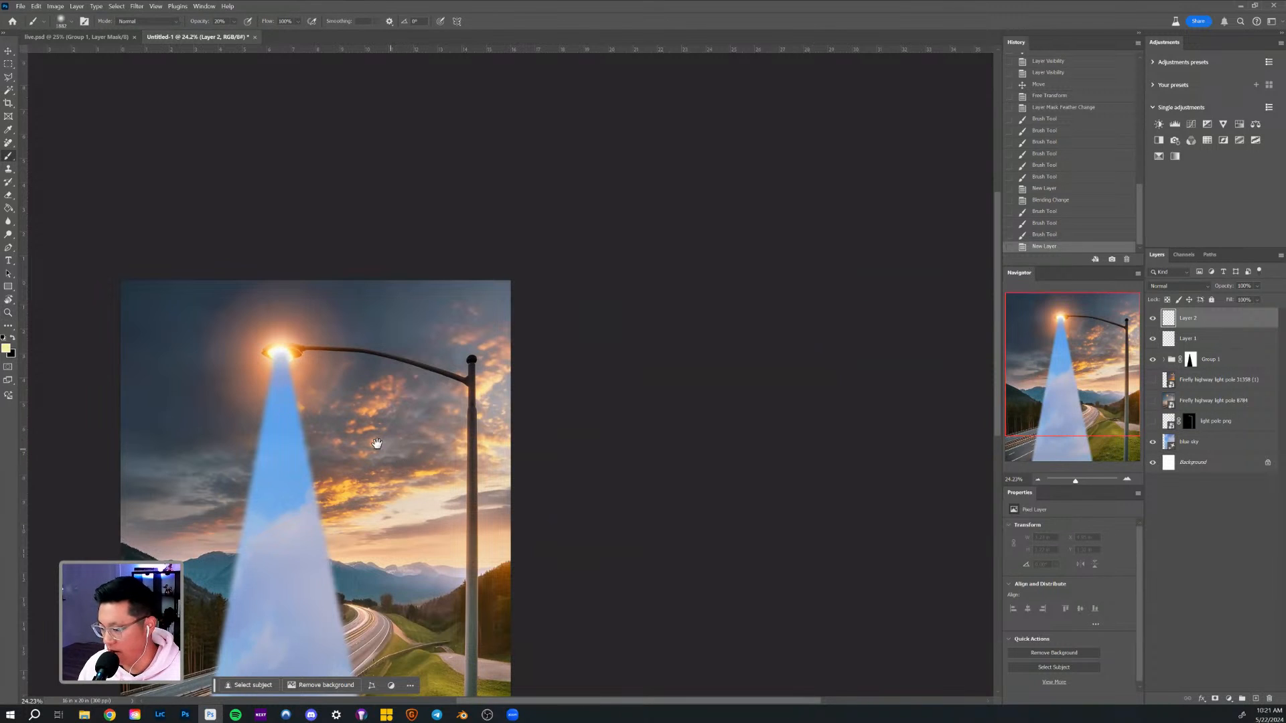
left_click_drag(185, 365, 267, 367)
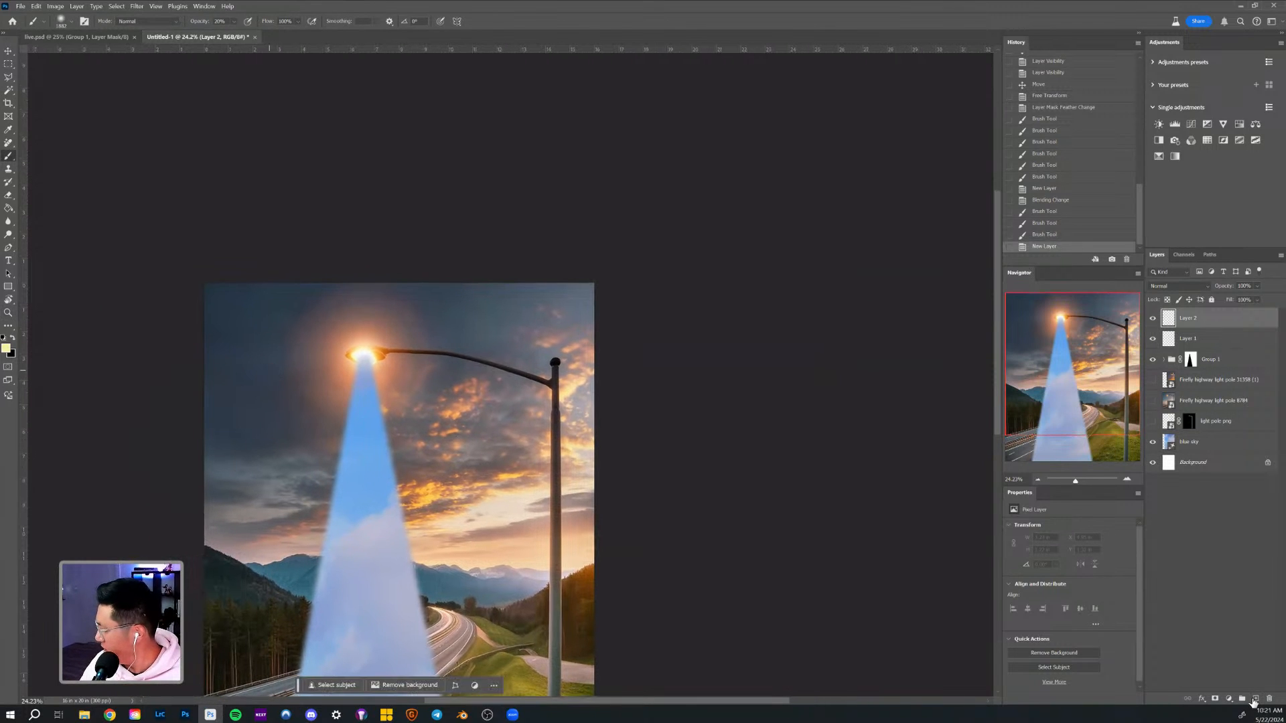
key("ctrl+shift+alt+n")
key("ctrl+bracketleft")
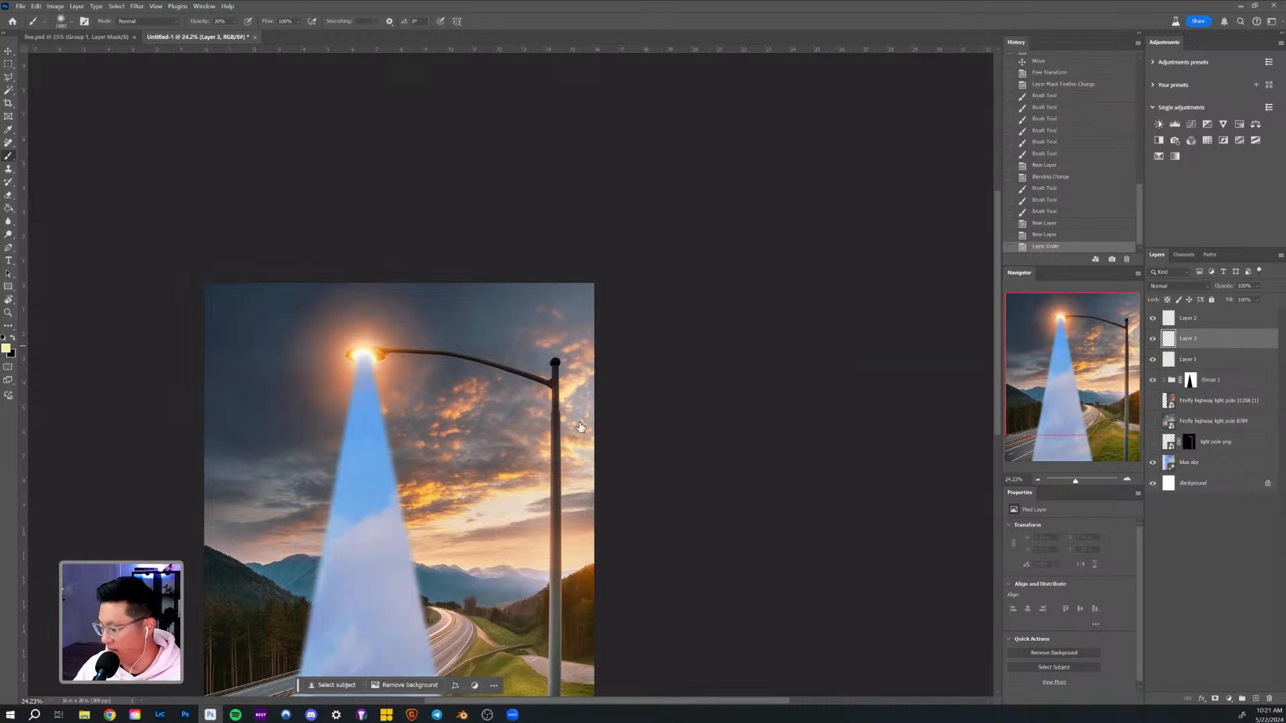
Reset the colours to default and fill Layer 3 with black using the Paint Bucket.
key("g")
key("d")
key("x")
key("x")
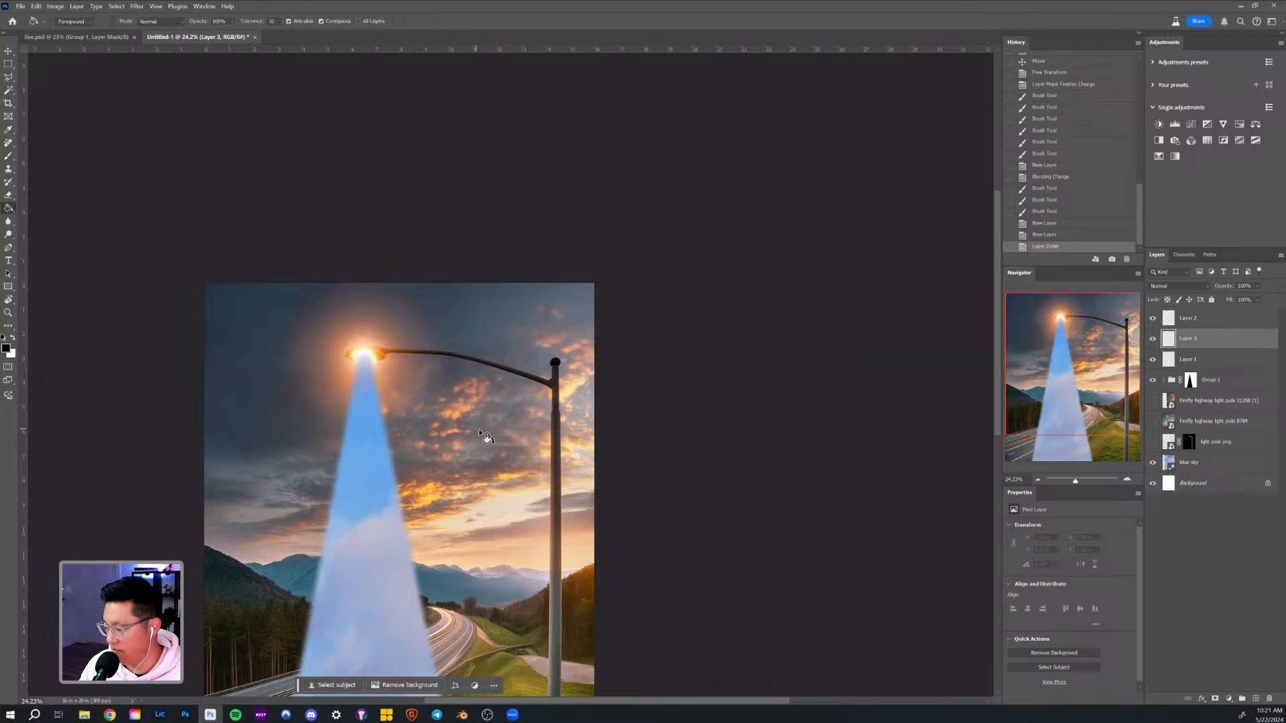
left_click(480, 430)
left_click(479, 520)
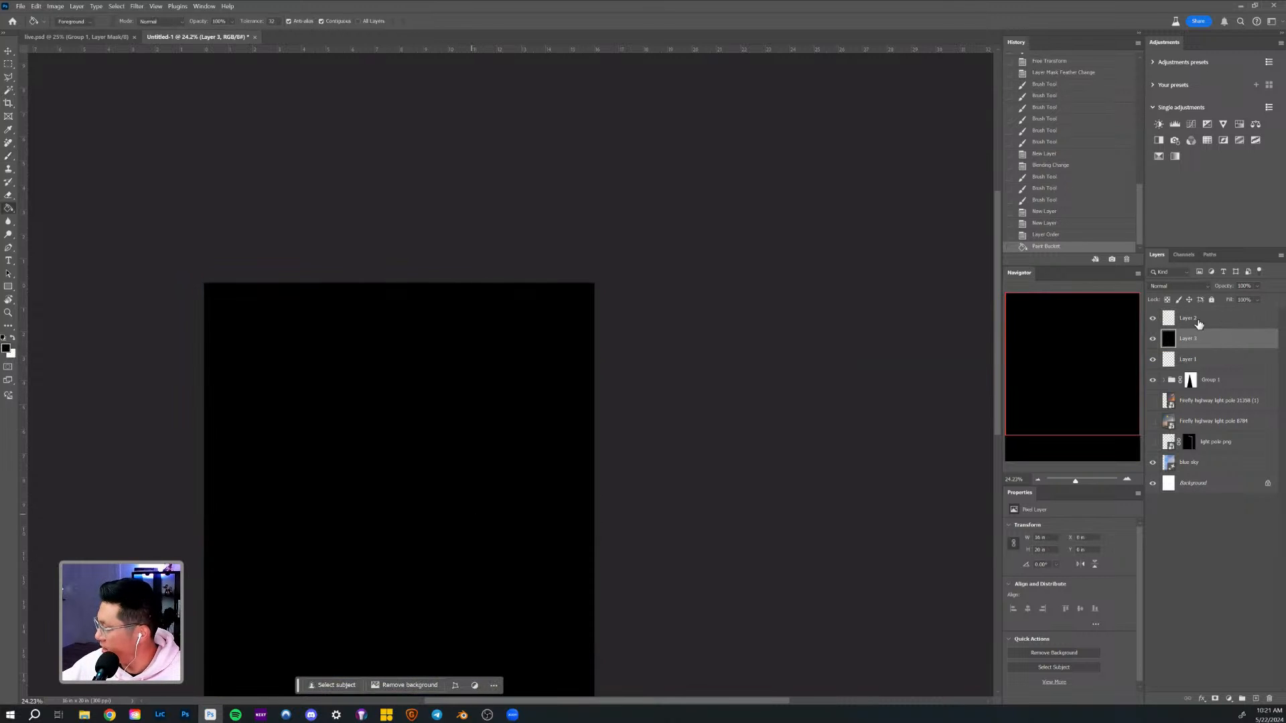
Set the topmost layer, Layer 2, to Screen blend mode and fill it with black.
left_click_drag(435, 529, 461, 396)
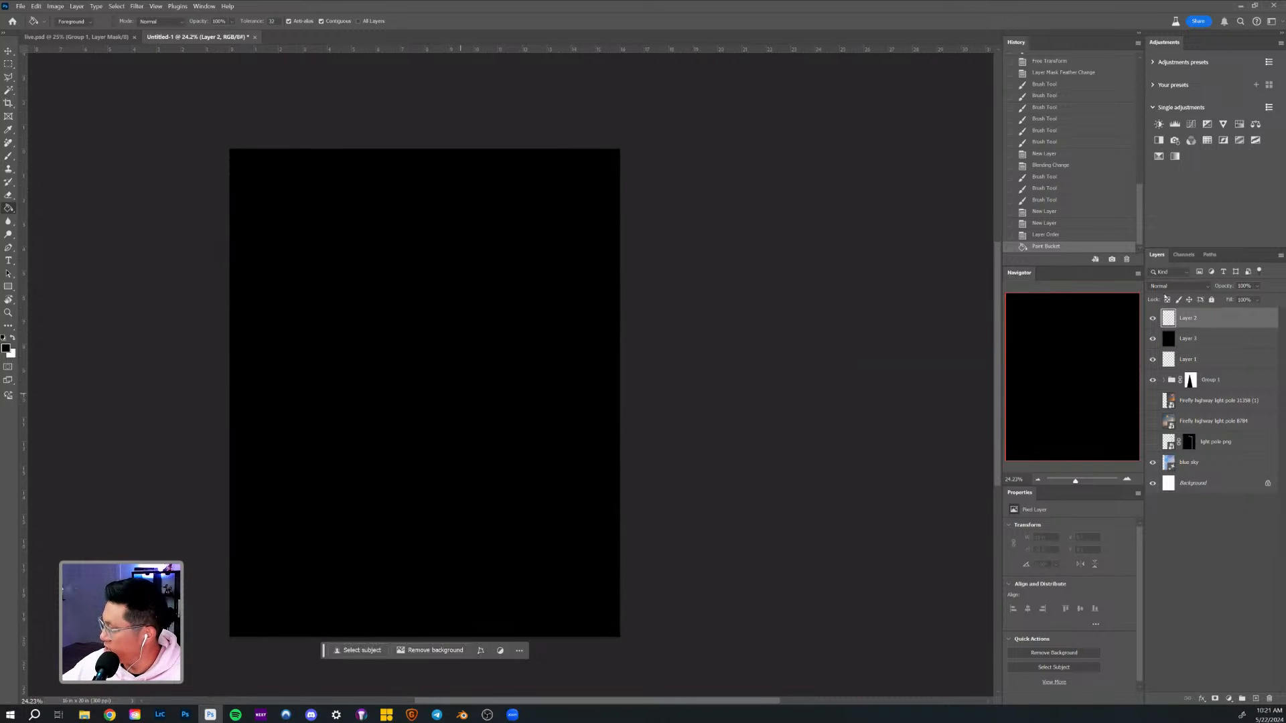
left_click(1178, 286)
left_click(1169, 387)
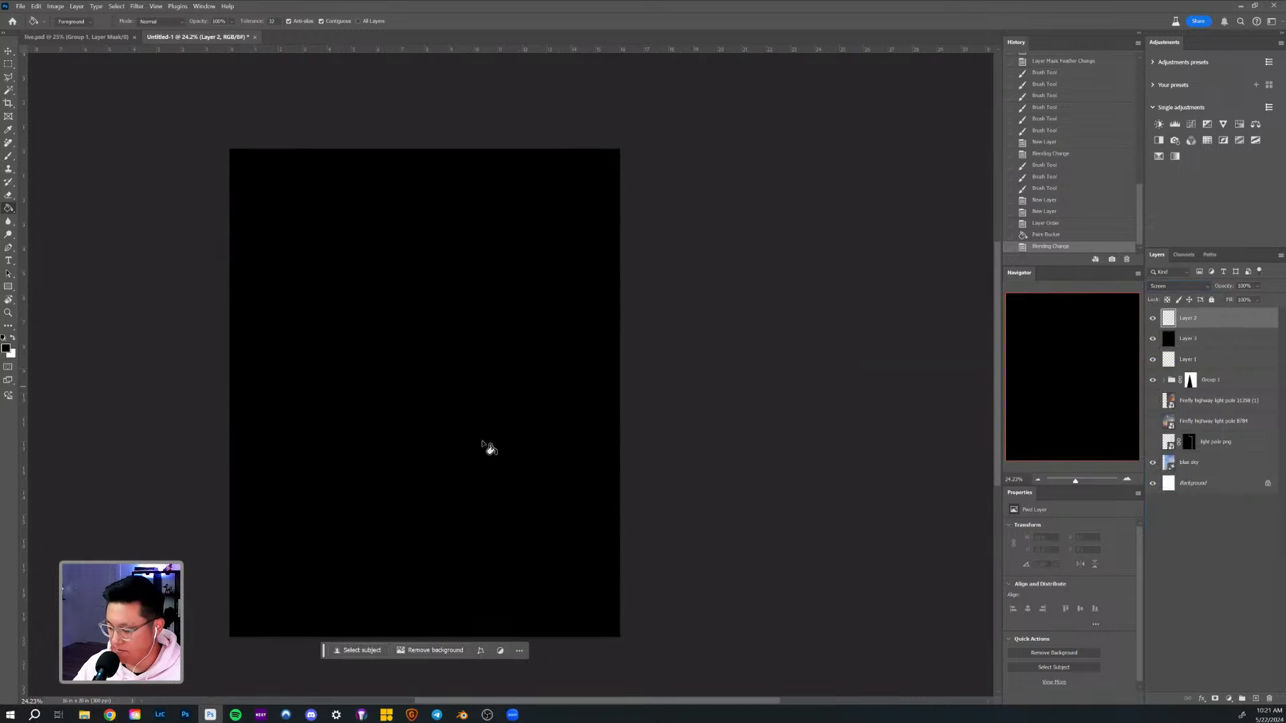
left_click(413, 373)
key("z")
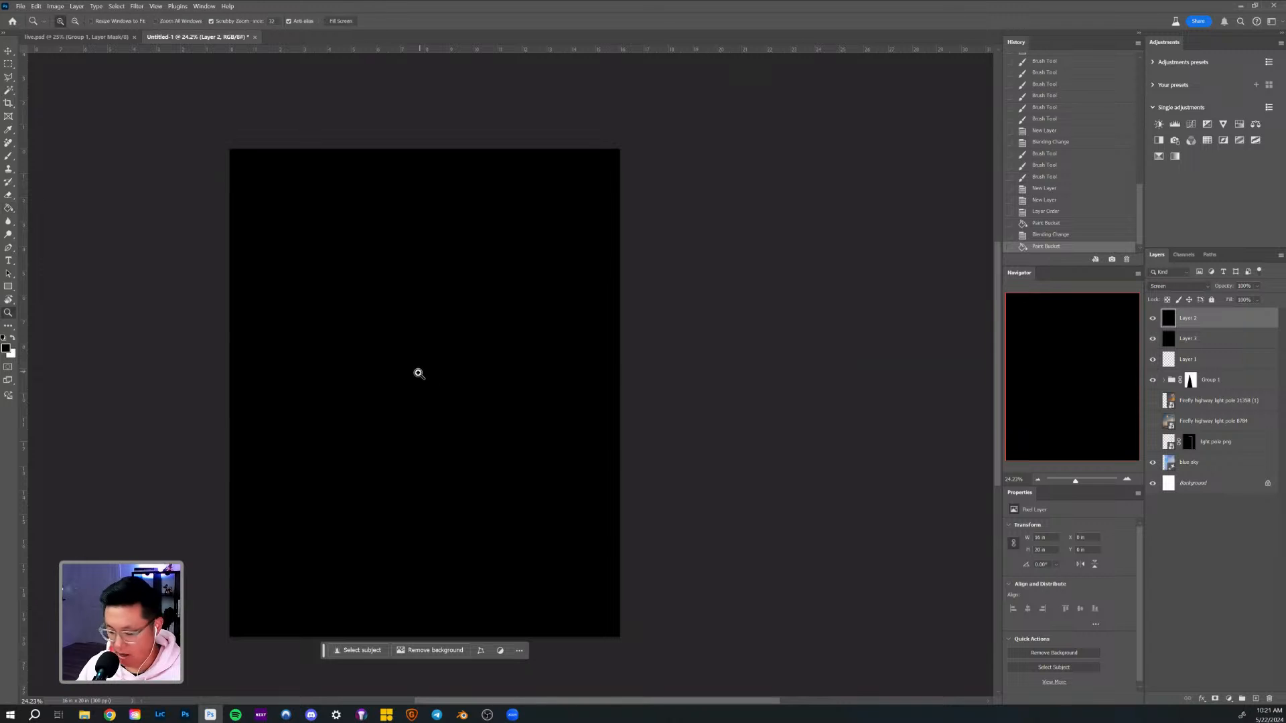
Choose a fully saturated bright orange as the foreground colour for the brush.
key("b")
left_click(7, 348)
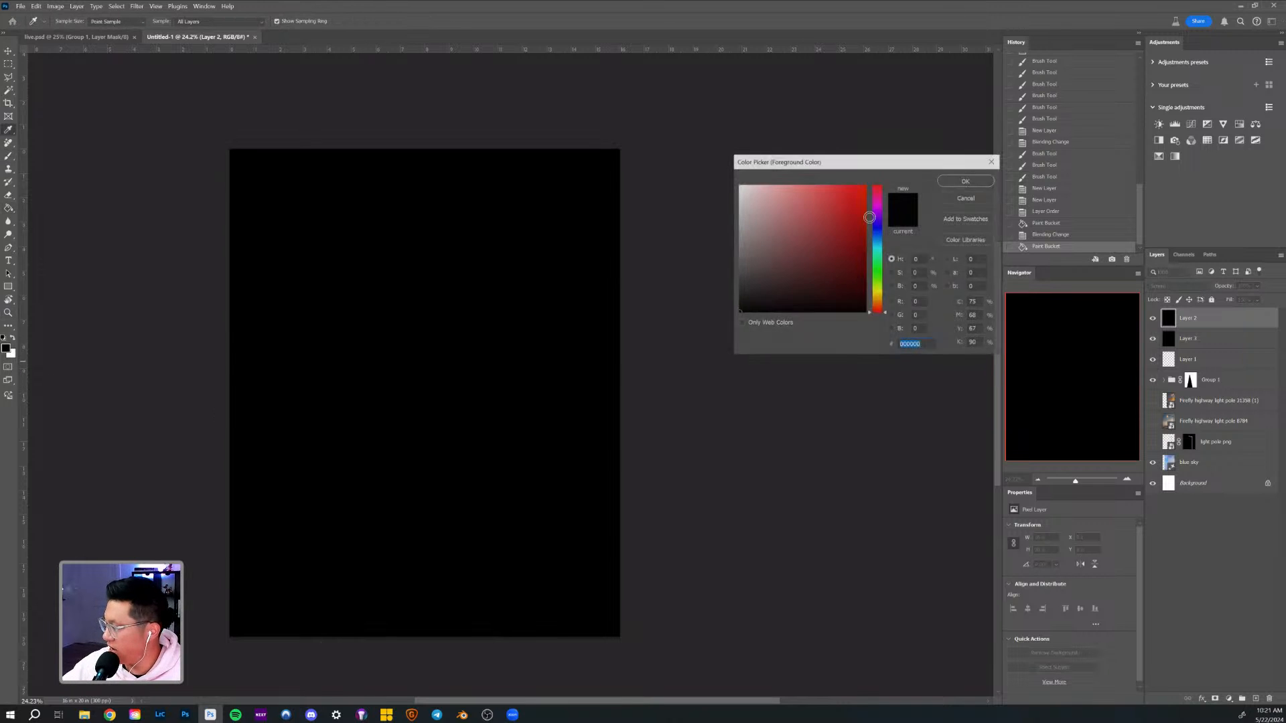
left_click(866, 241)
left_click(877, 298)
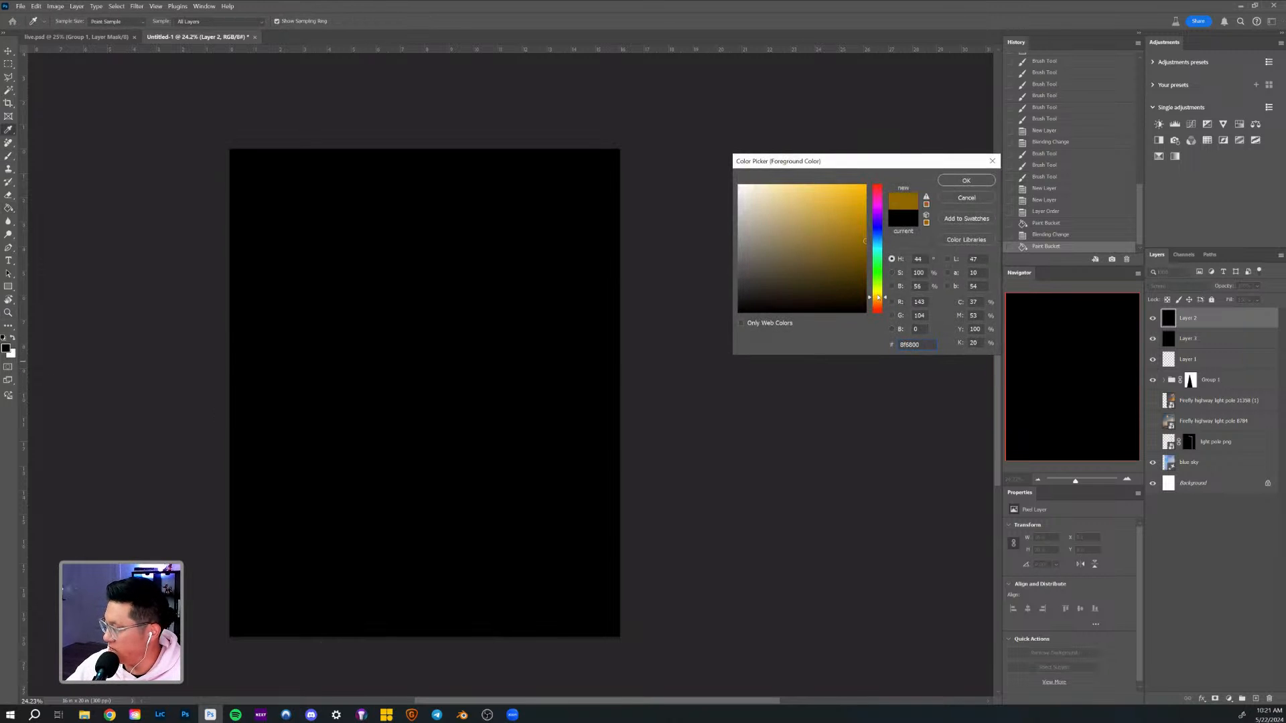
left_click_drag(879, 297, 878, 295)
left_click_drag(844, 221, 893, 163)
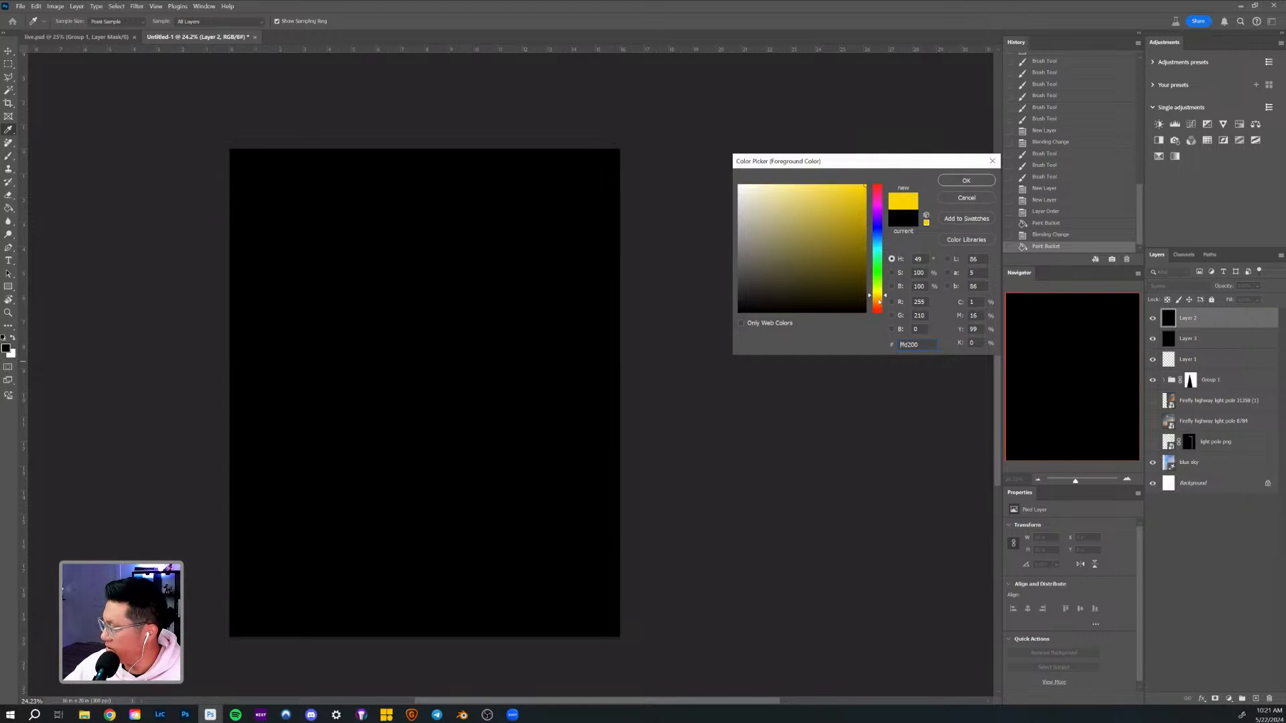
left_click(880, 301)
left_click(984, 181)
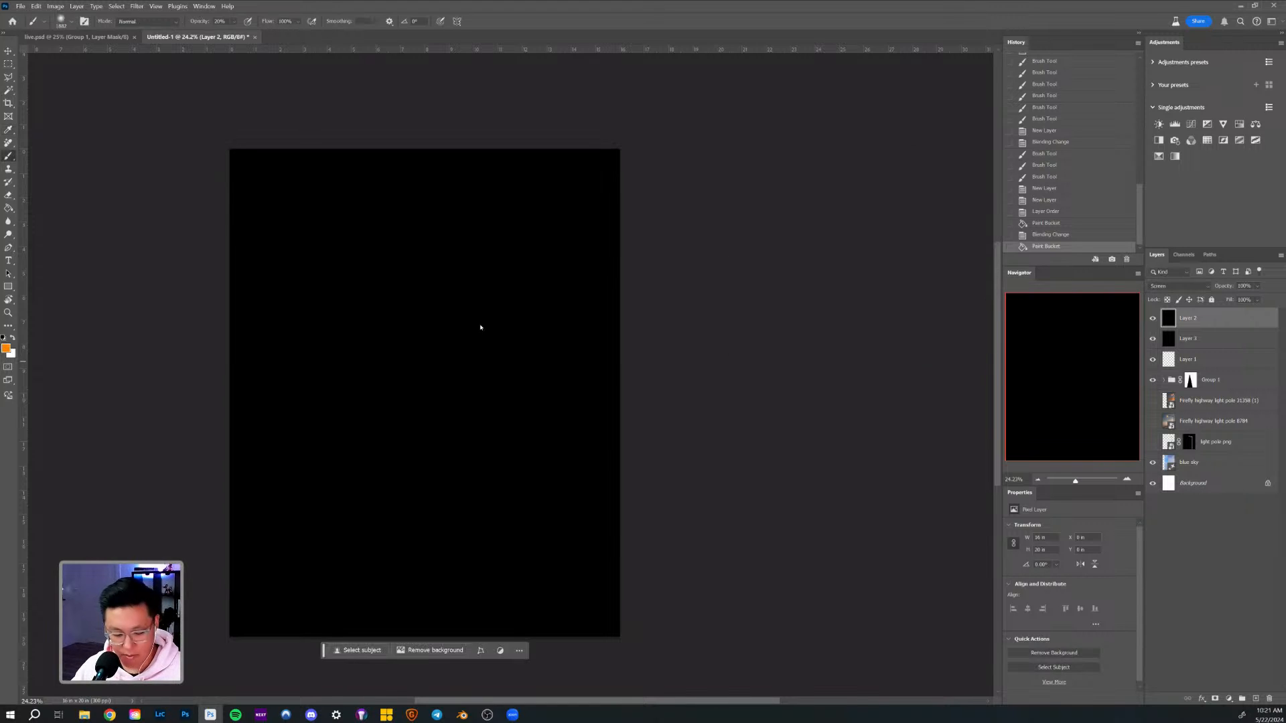
Build up an orange radial glow near the middle of Layer 2 with repeated 30% opacity dabs from progressively smaller soft brushes.
left_click_drag(441, 340, 460, 340)
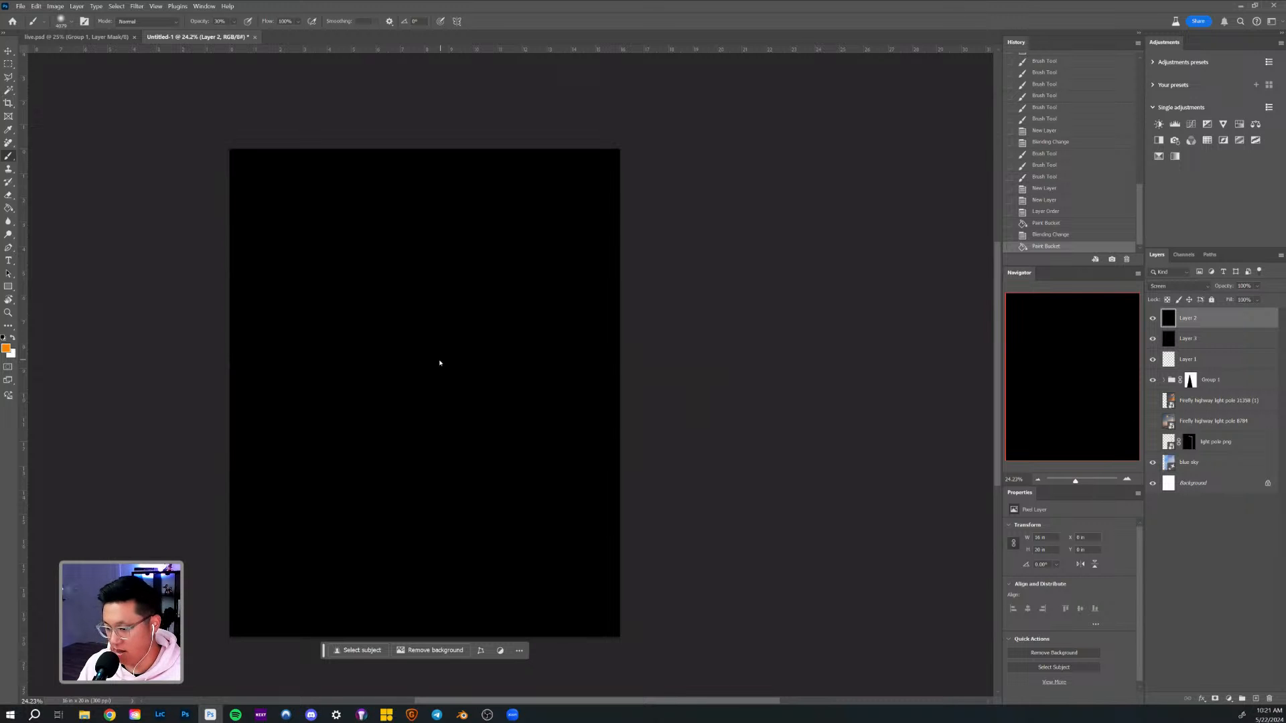
left_click(440, 362)
mouse_move(442, 362)
left_mouse_down()
mouse_move(364, 355)
mouse_move(441, 355)
mouse_move(431, 357)
left_mouse_up()
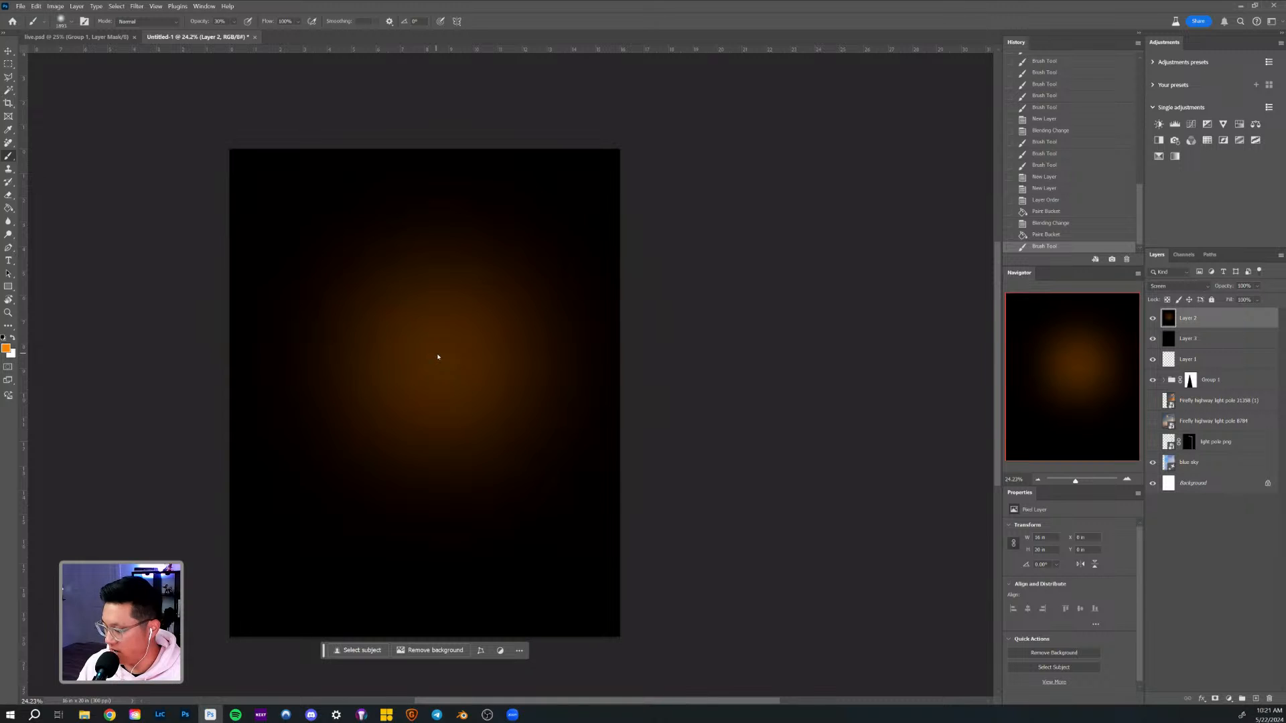
left_click(439, 356)
left_click_drag(444, 356, 414, 353)
left_click(435, 355)
left_click(437, 356)
left_click(434, 354)
left_click(435, 353)
left_click(435, 353)
left_click(435, 353)
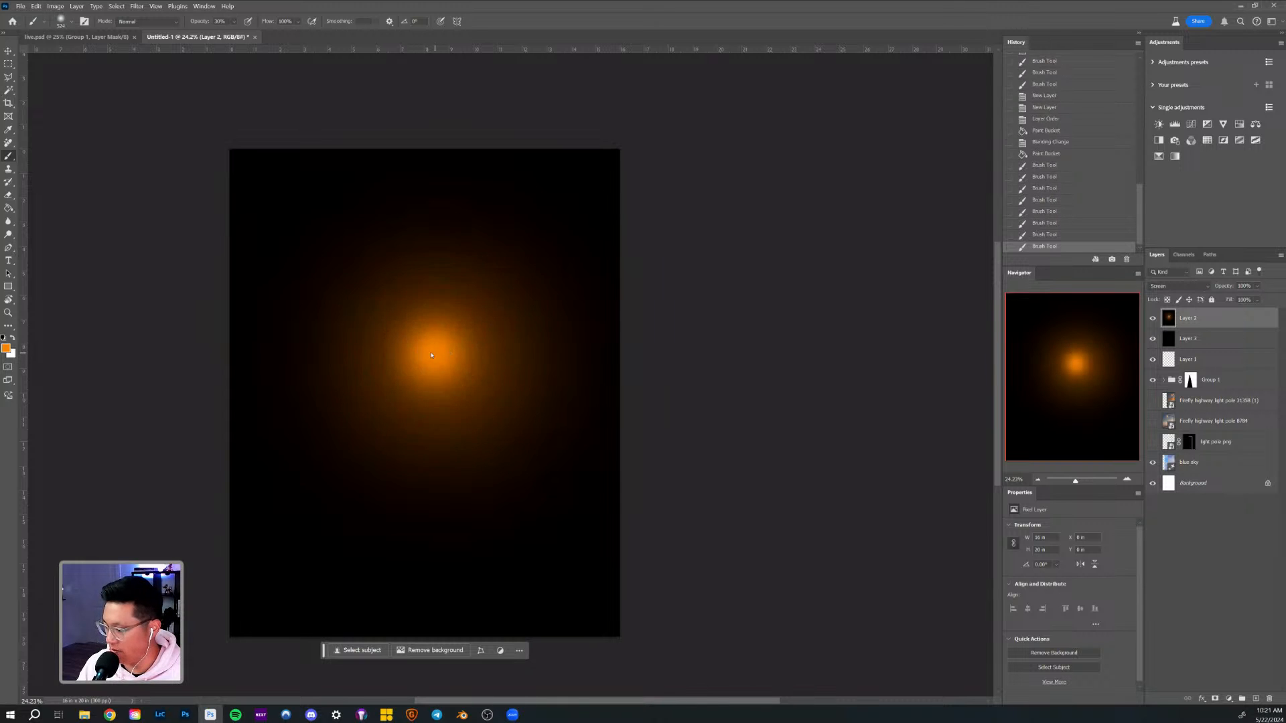
Intensify the centre of the orange glow on Layer 2 with a few more small soft brush dabs.
left_click(434, 352)
left_click(433, 352)
left_click(434, 353)
Switch the brush colour to white and build up a bright white core in the centre of the orange glow.
key("x")
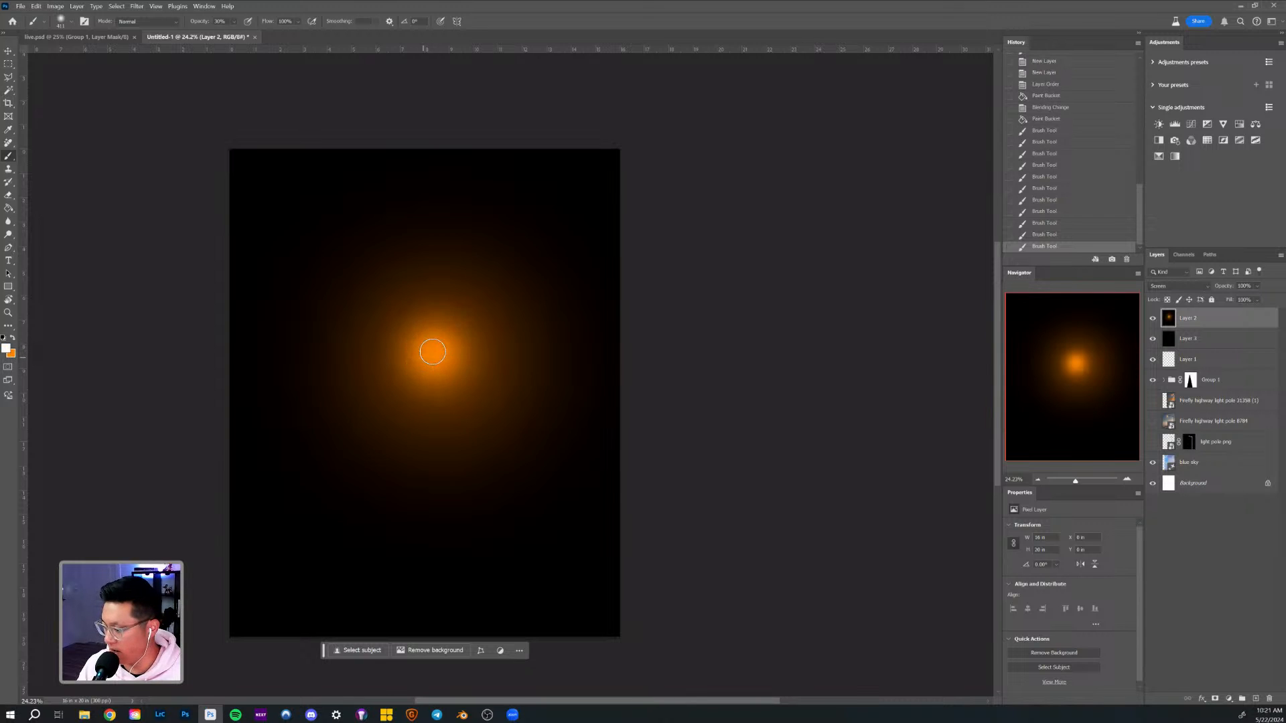
left_click(435, 349)
left_click(434, 348)
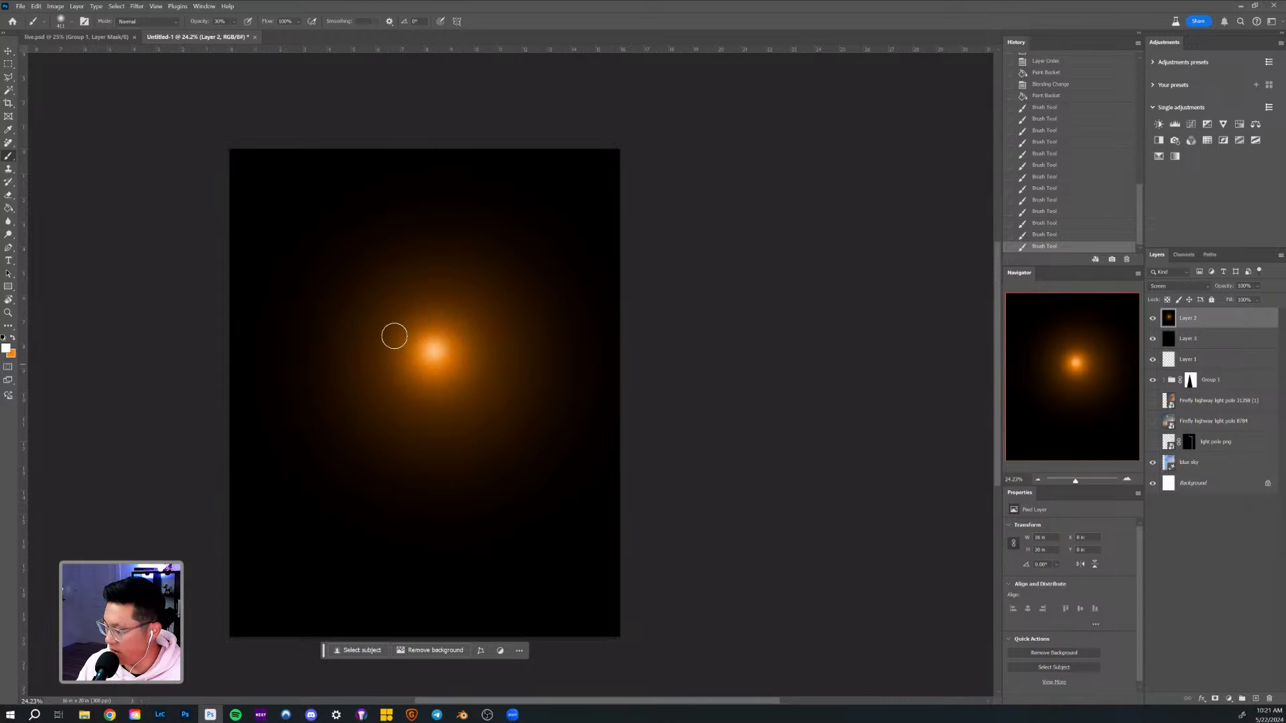
left_click(435, 349)
left_click(434, 347)
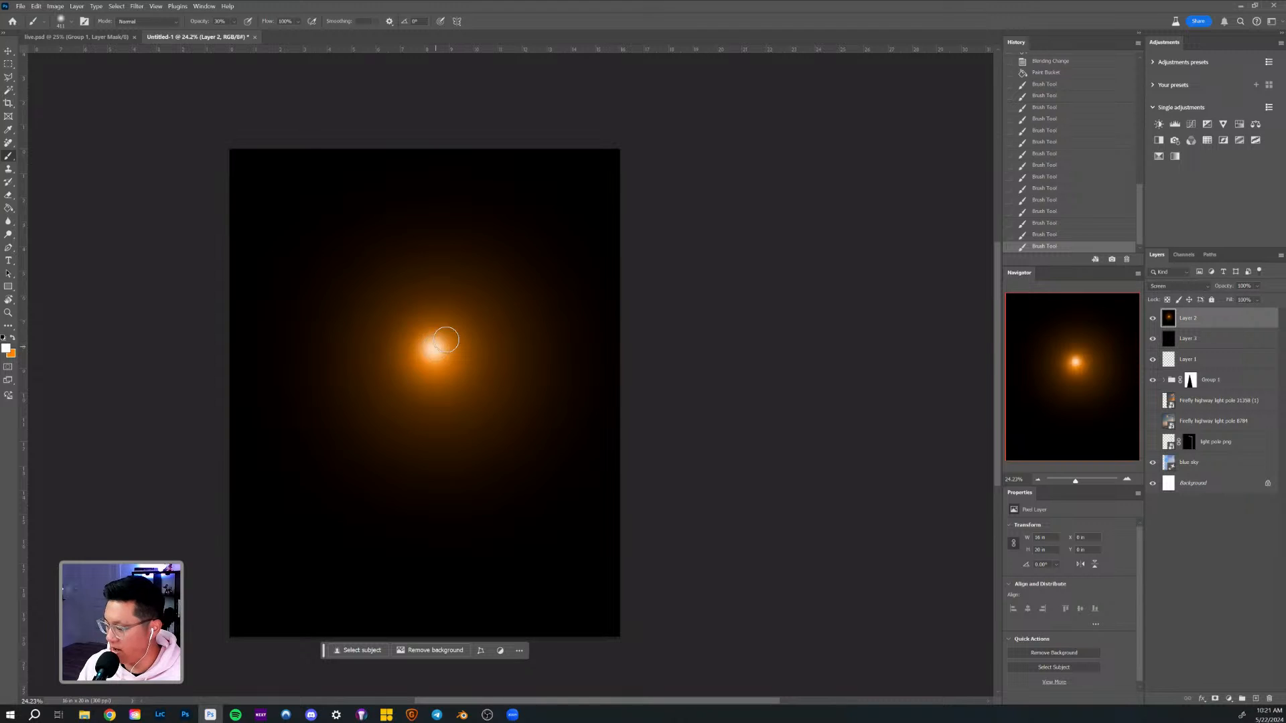
left_click(435, 347)
left_click(437, 348)
left_click_drag(442, 351, 472, 351)
left_click(437, 350)
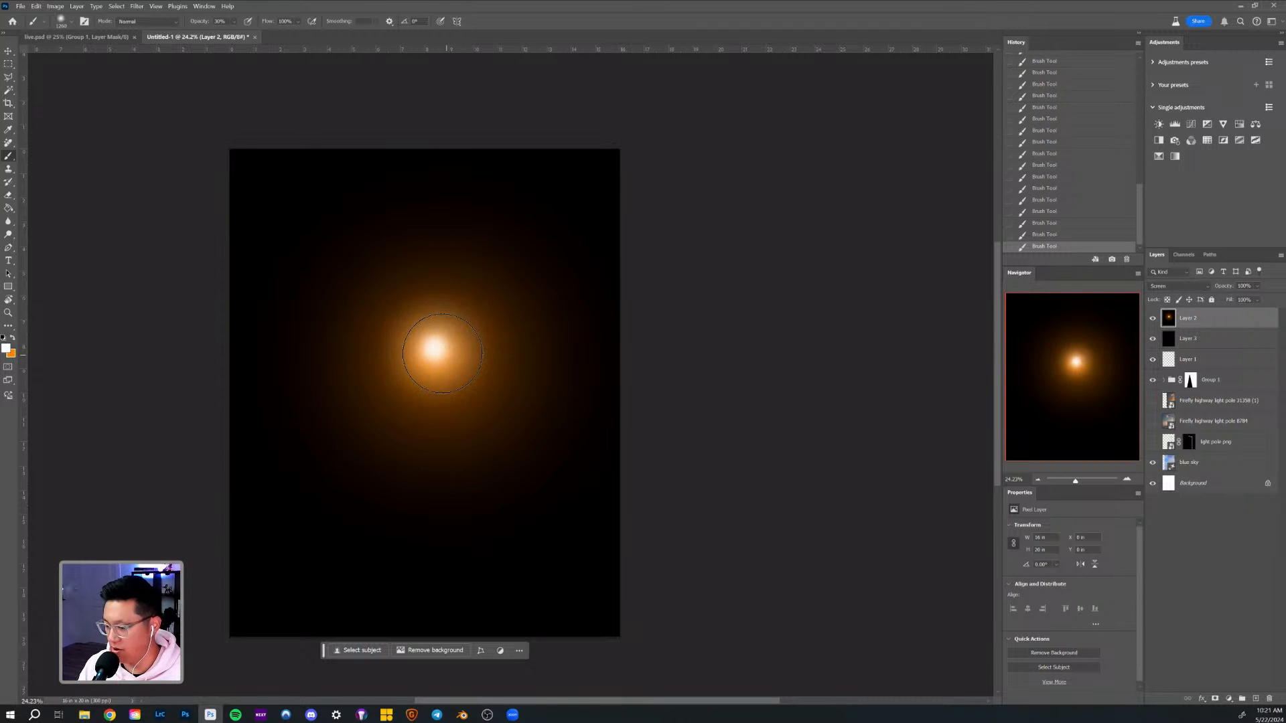
Switch back to orange and dab larger soft brush strokes over the core to blend it into the glow.
key("x")
left_click(432, 350)
left_click_drag(432, 355, 549, 341)
mouse_move(432, 355)
left_mouse_down()
mouse_move(354, 349)
mouse_move(468, 347)
mouse_move(389, 346)
mouse_move(436, 344)
left_mouse_up()
left_click(447, 351)
Switch to white again and dab a small soft highlight in the middle of the glow.
key("x")
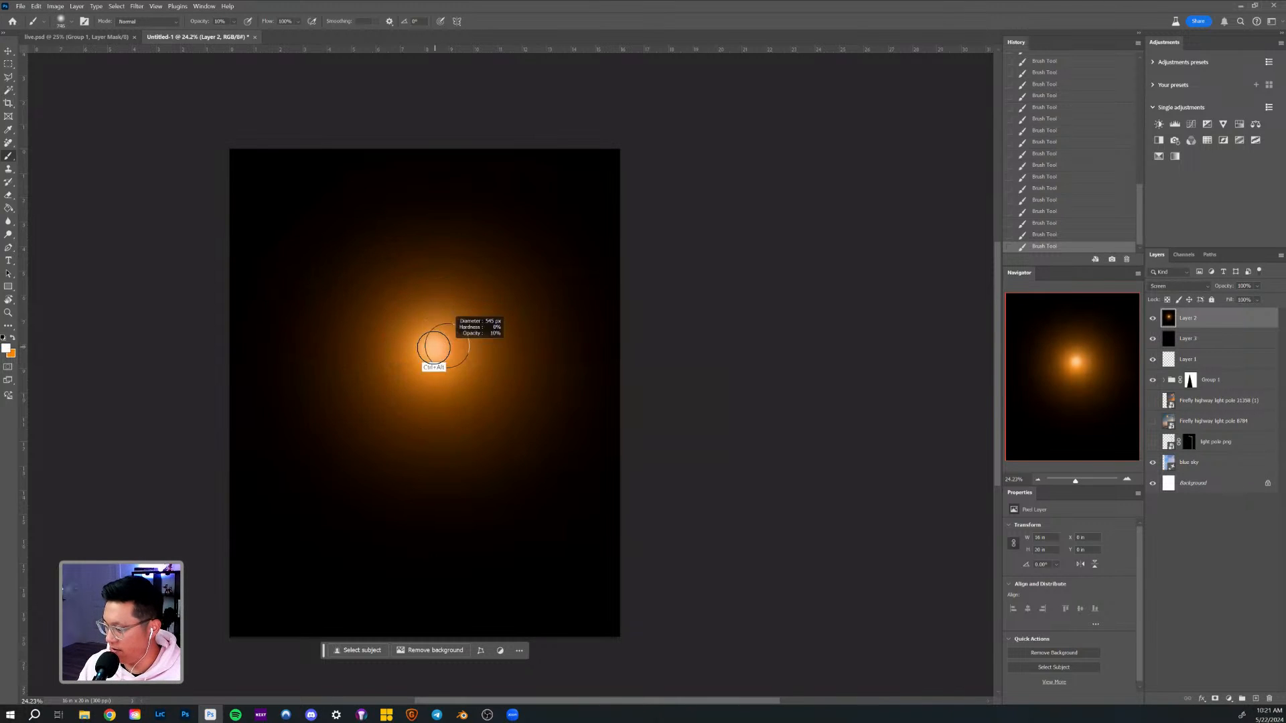
left_click(437, 345)
left_click(437, 345)
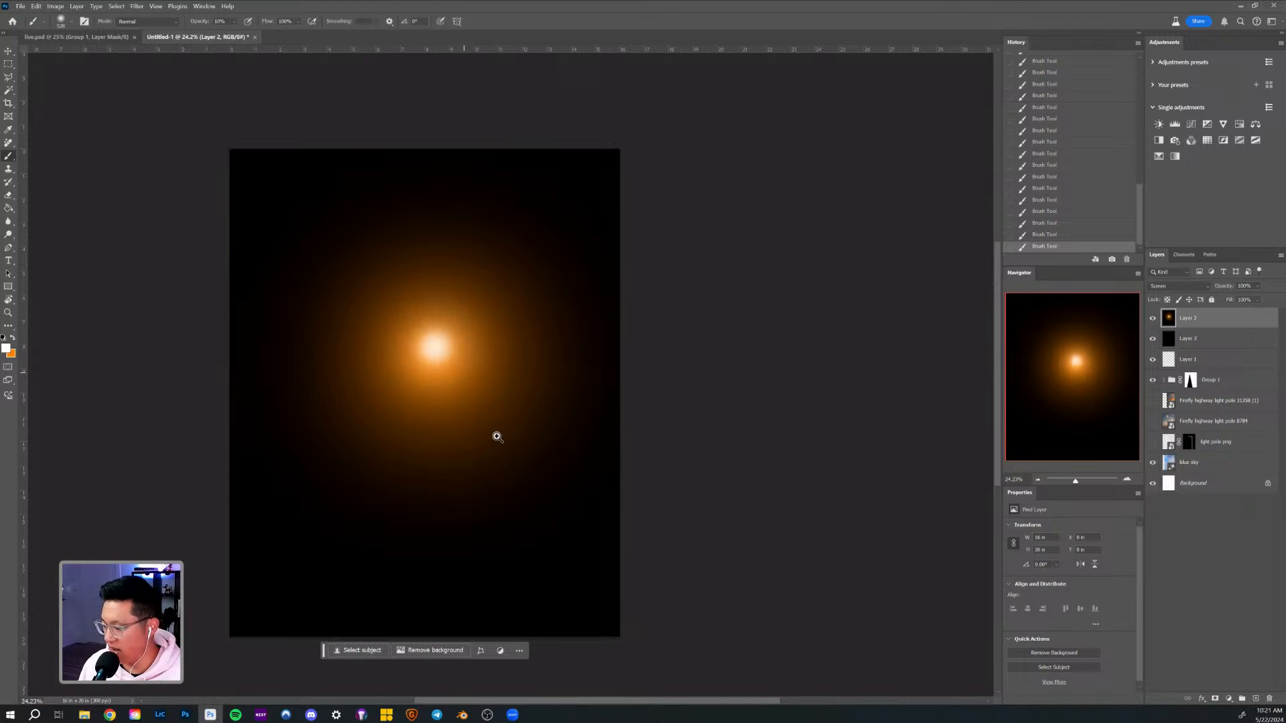
Hide the black Layer 3 and move the Layer 2 glow onto the street lamp's head.
left_click_drag(498, 443, 476, 470)
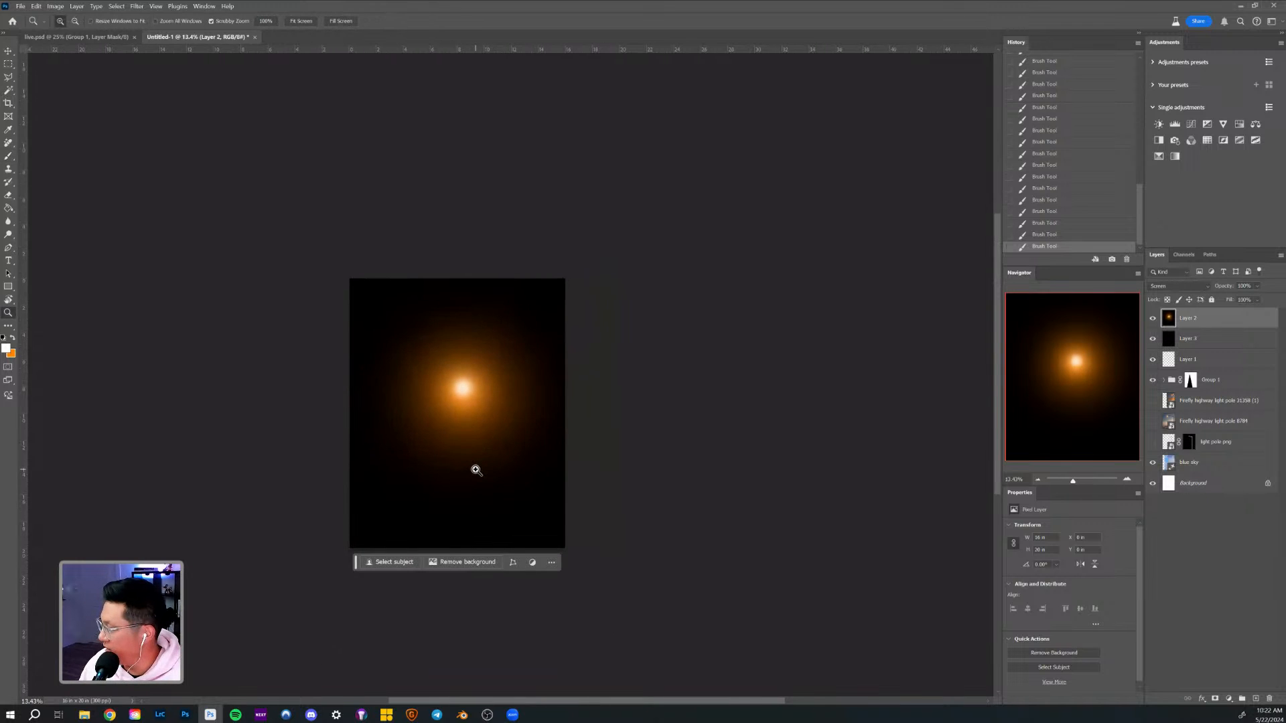
left_click(1159, 338)
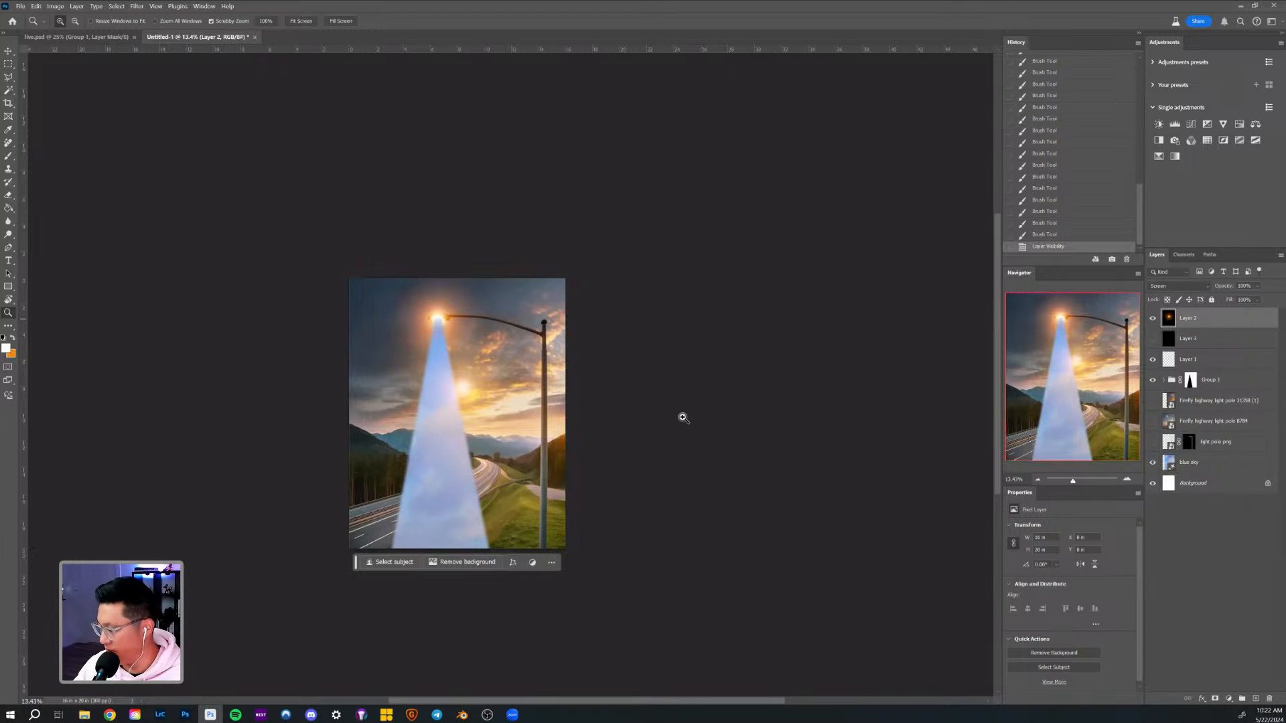
key("v")
left_click_drag(476, 349, 449, 324)
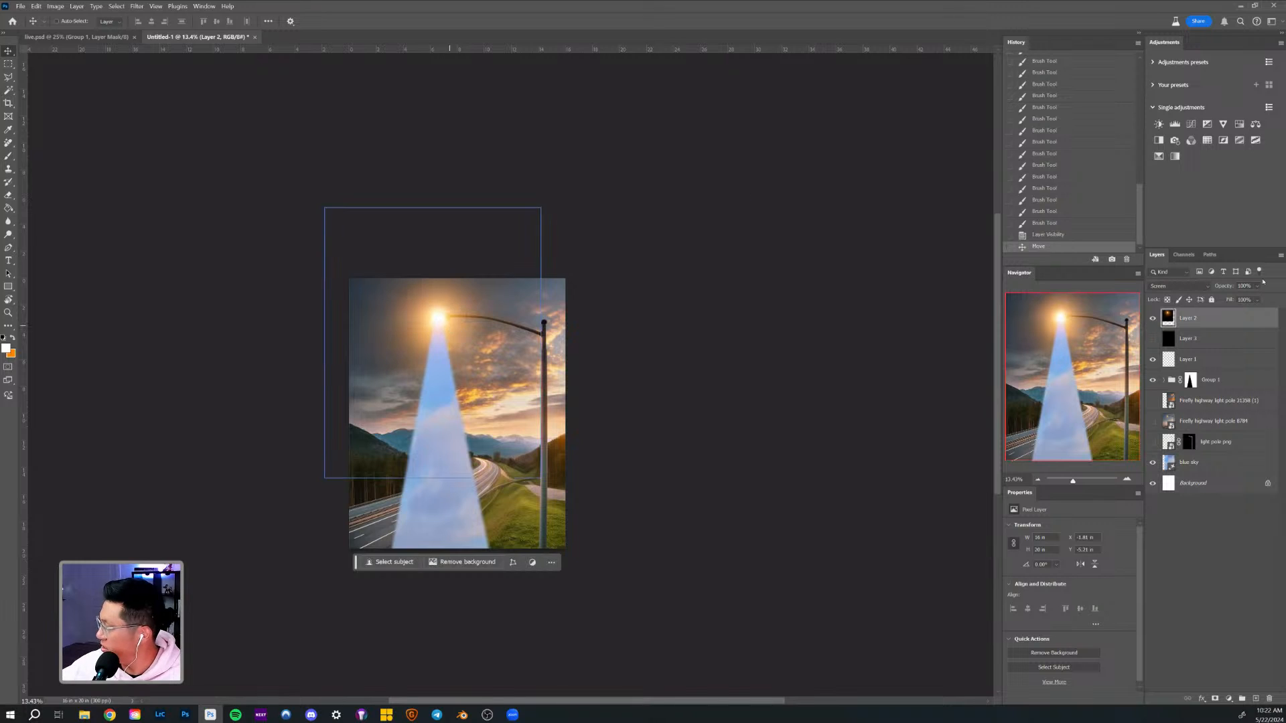
Lower the opacity of Layer 2 and hide the blue sky layer.
left_click(1257, 300)
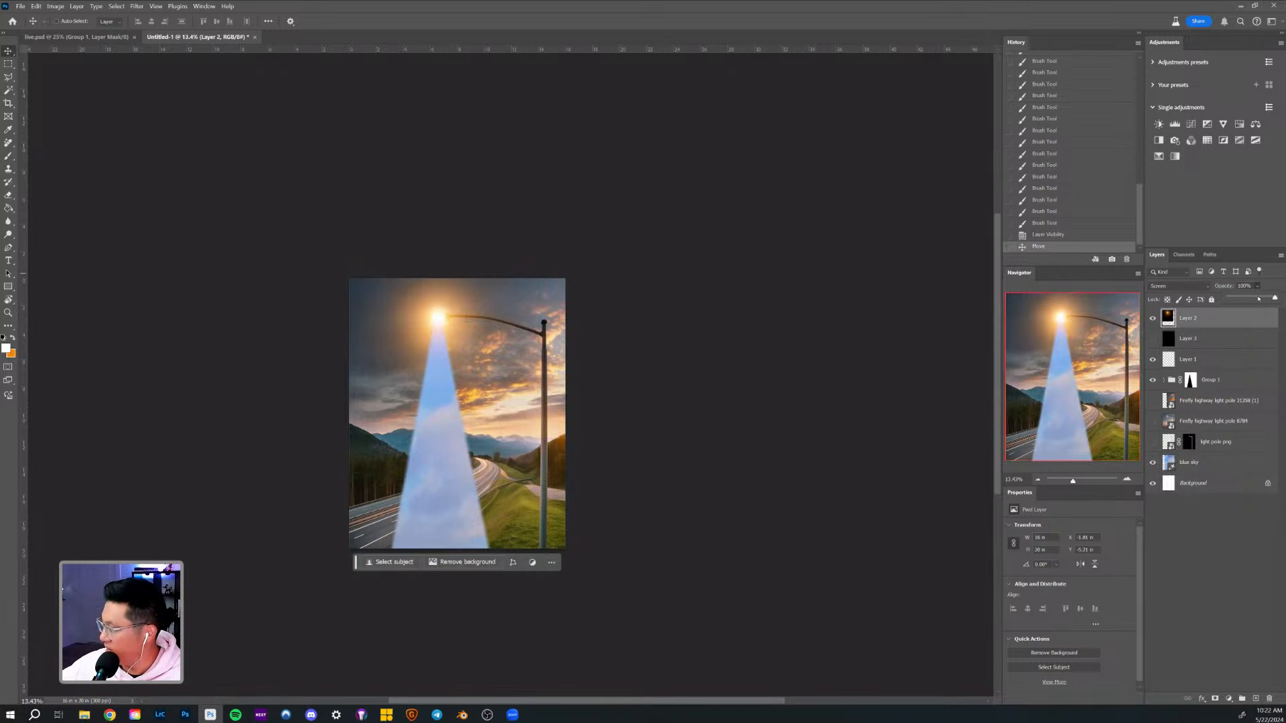
left_click_drag(1259, 299, 1257, 301)
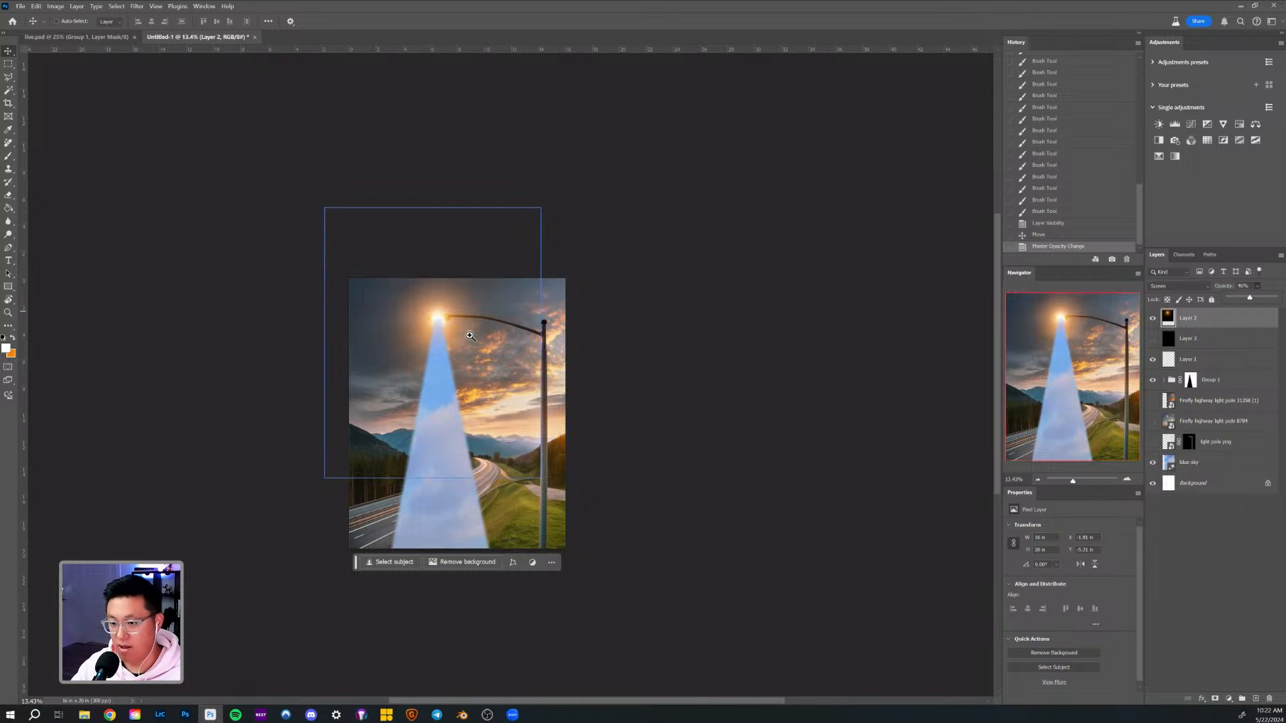
key("z")
left_click_drag(499, 348, 541, 444)
left_click(1153, 464)
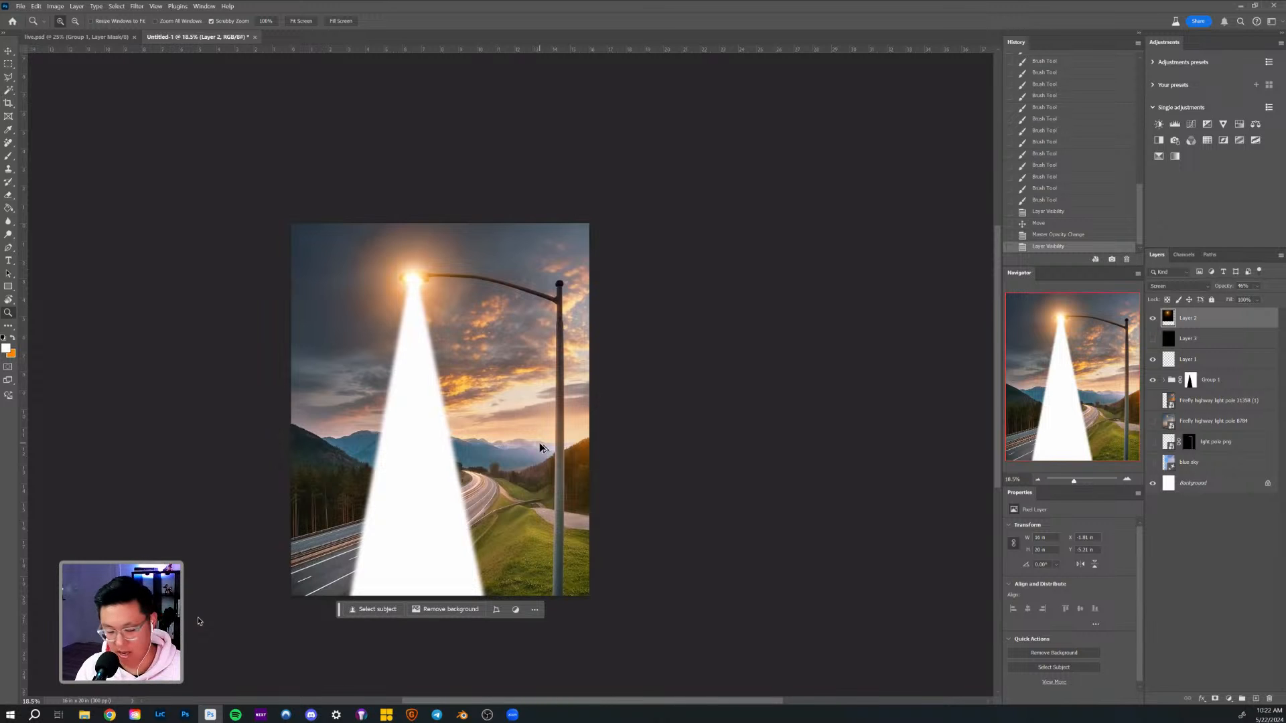
Save a copy of the composition as a PNG in the May 21 session folder.
key("ctrl+alt+s")
key("Tab")
key("Down")
key("Down")
key("Down")
key("Down")
key("Down")
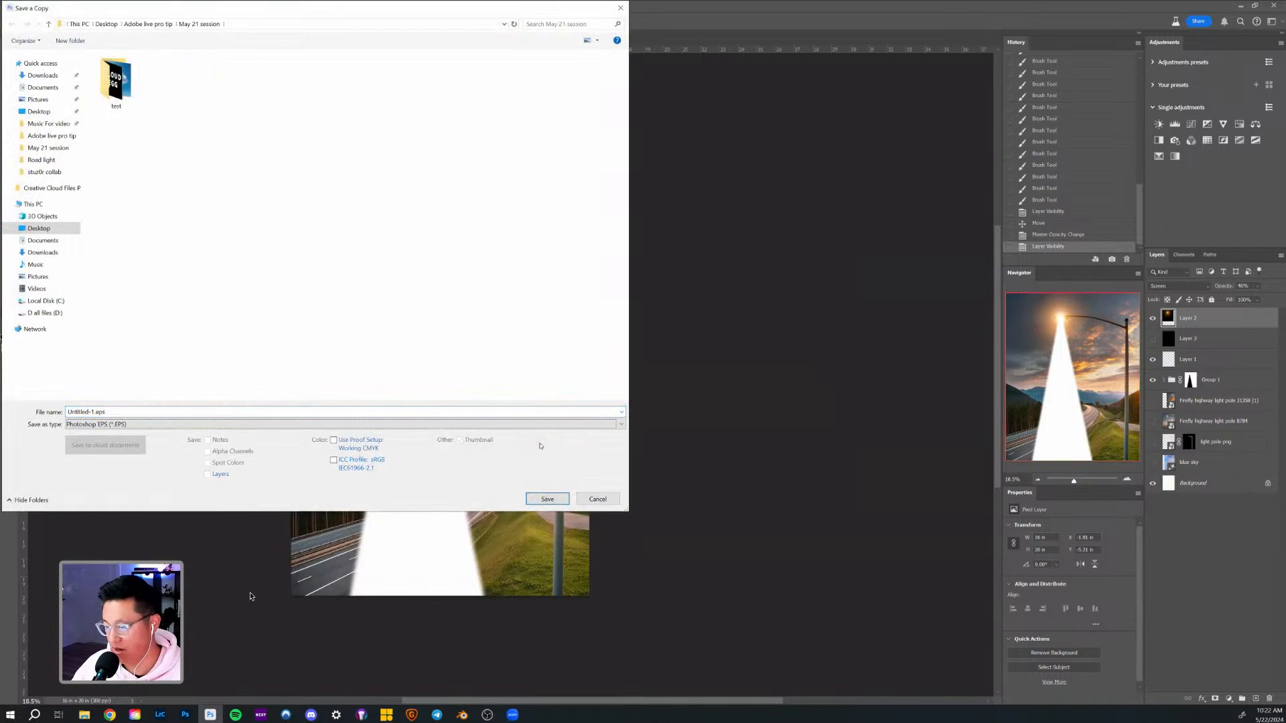
left_click(235, 425)
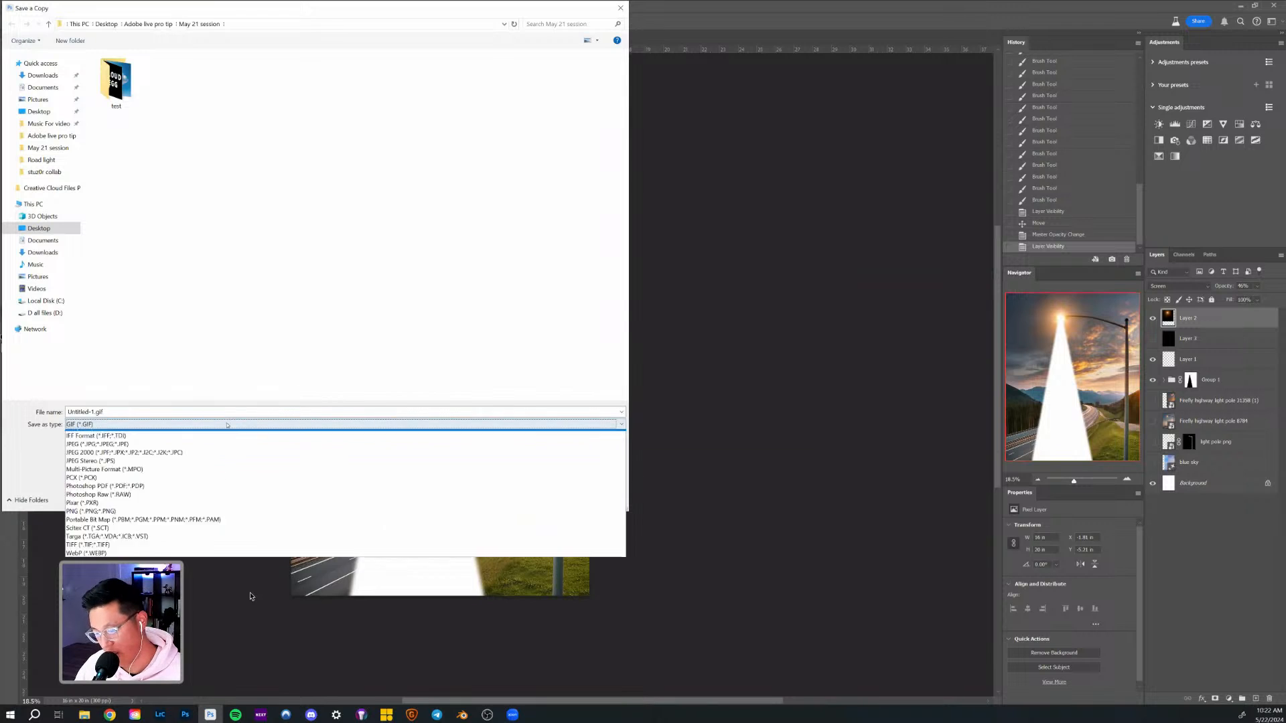
key("Down")
key("Down")
key("Down")
key("Down")
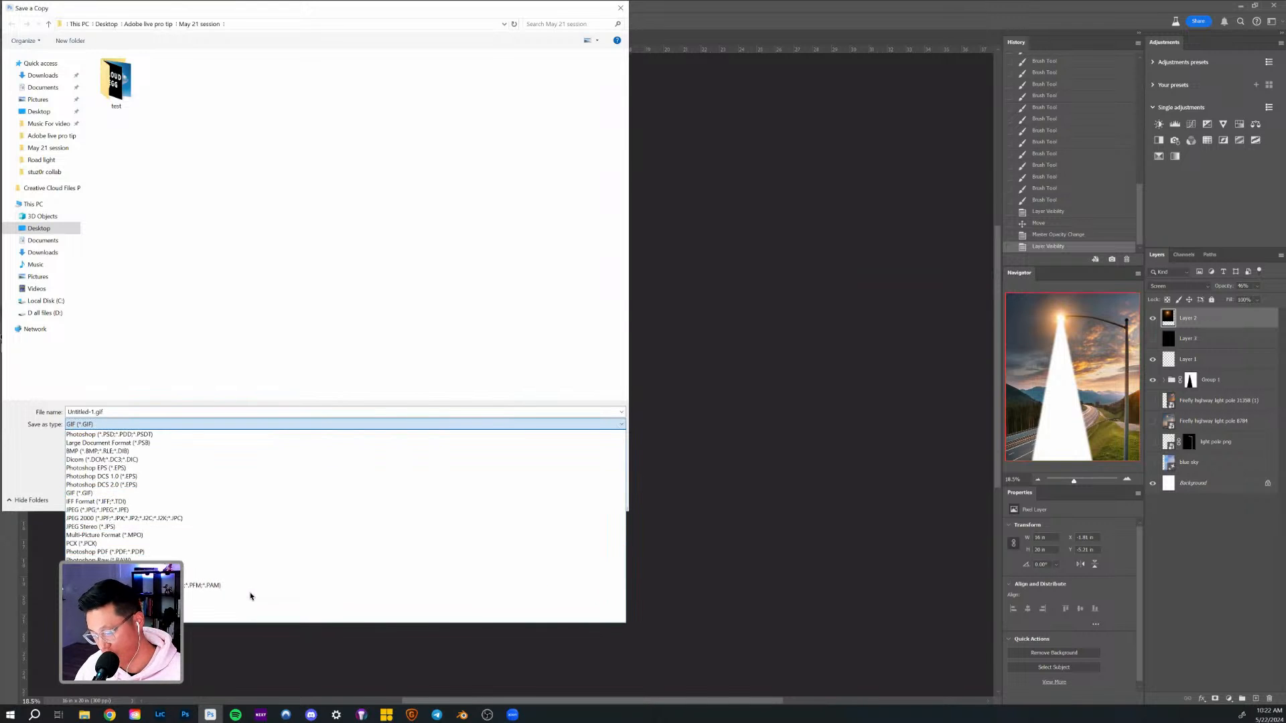
key("Return")
left_click(546, 499)
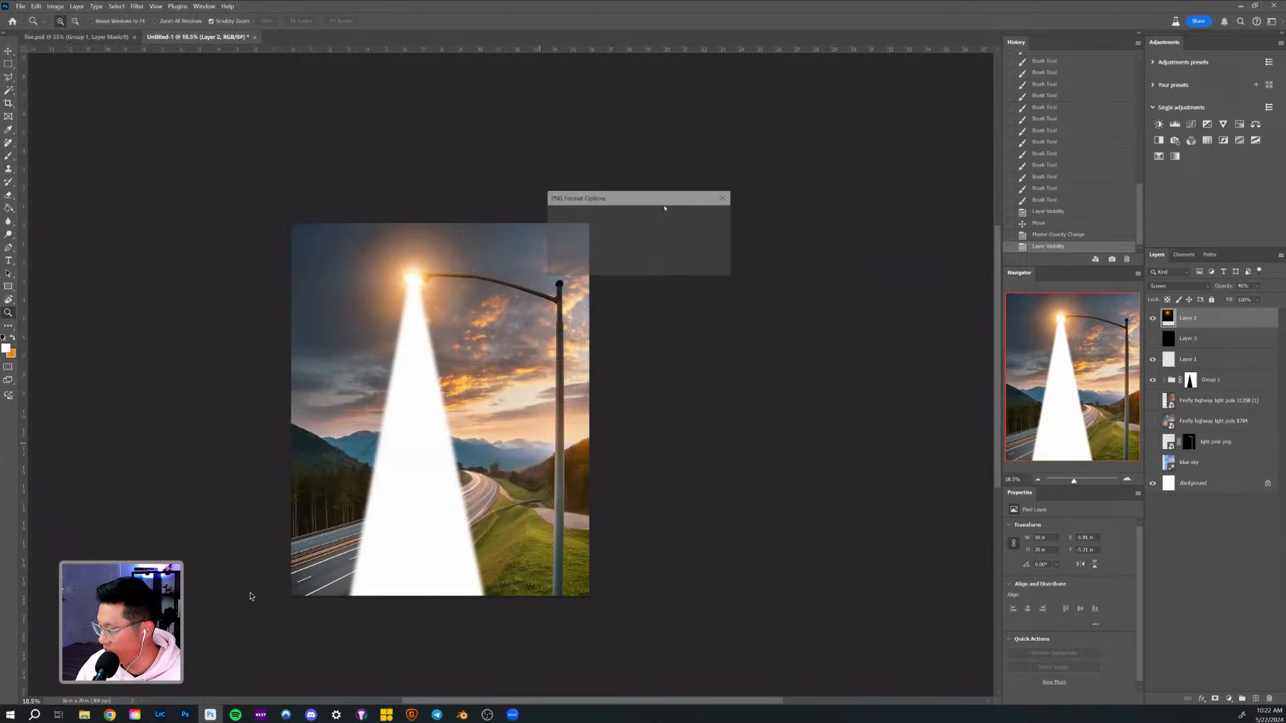
left_click(692, 220)
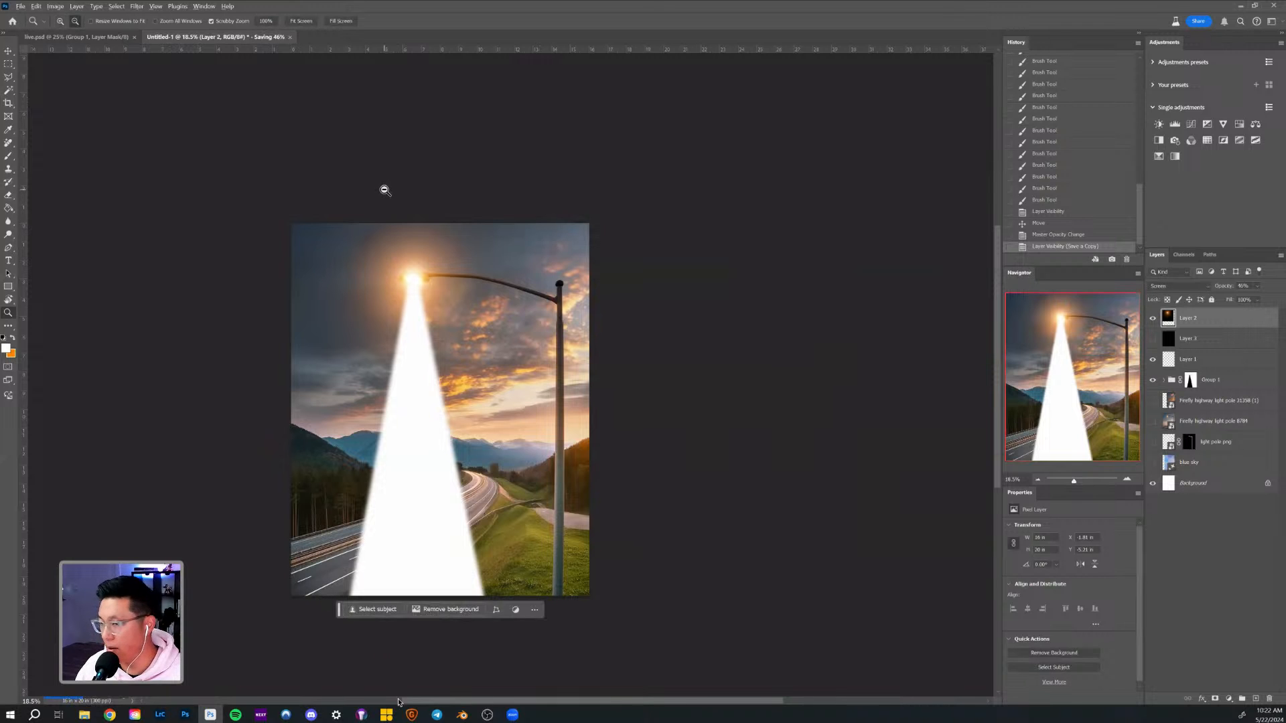
Switch to the browser and bring up the open Adobe Express project with the street lamp.
key("alt+Tab")
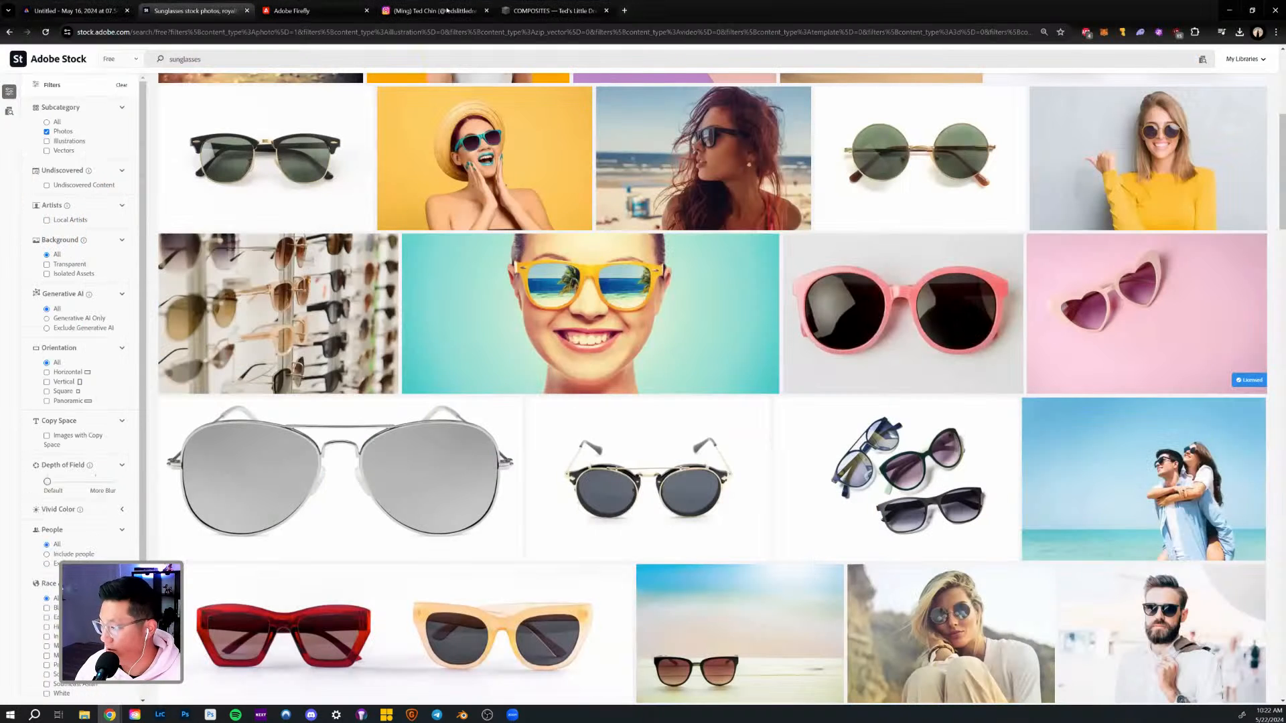
left_click(308, 11)
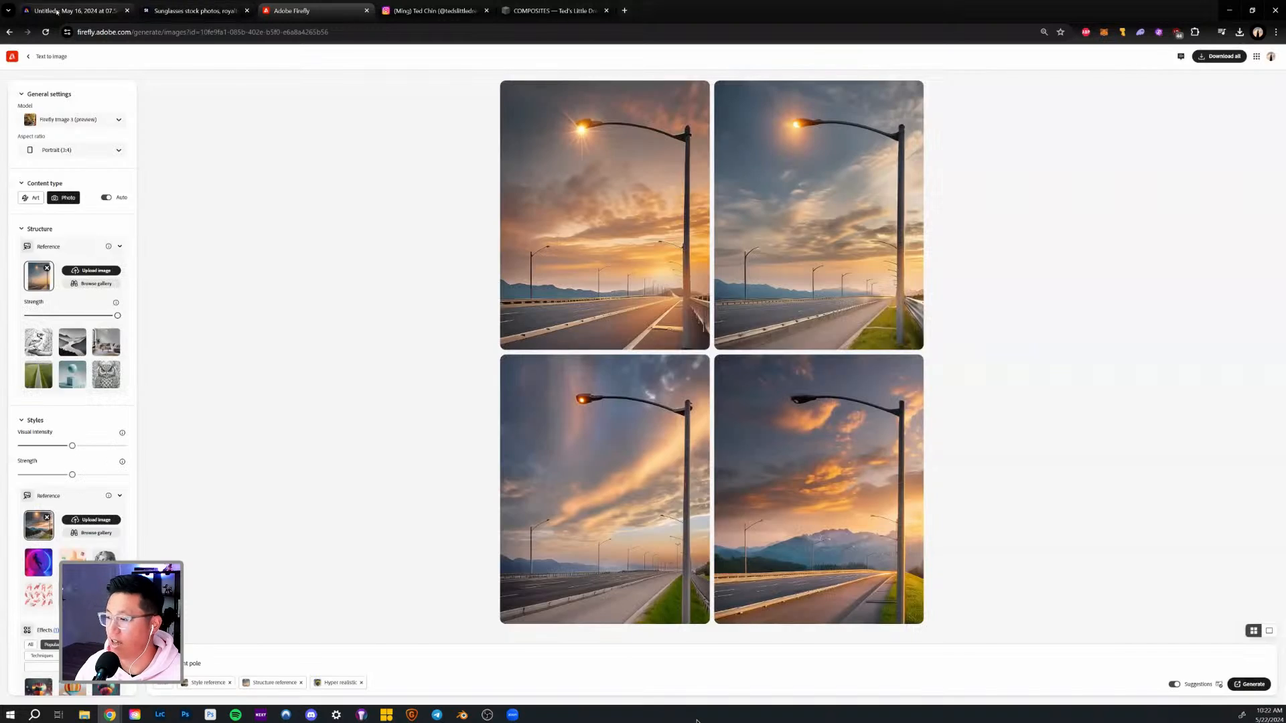
left_click(58, 12)
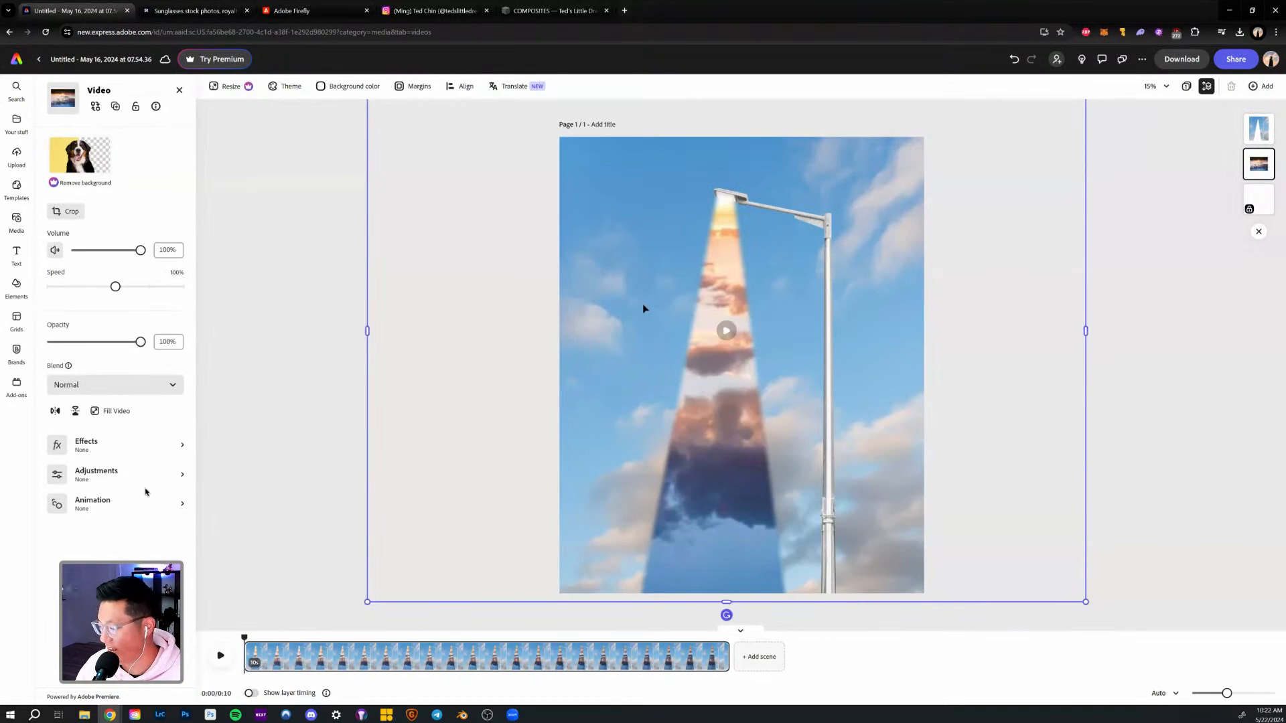
Set the opacity of both the existing sunset cloud video and the old lamp image to 0%.
left_click(1039, 195)
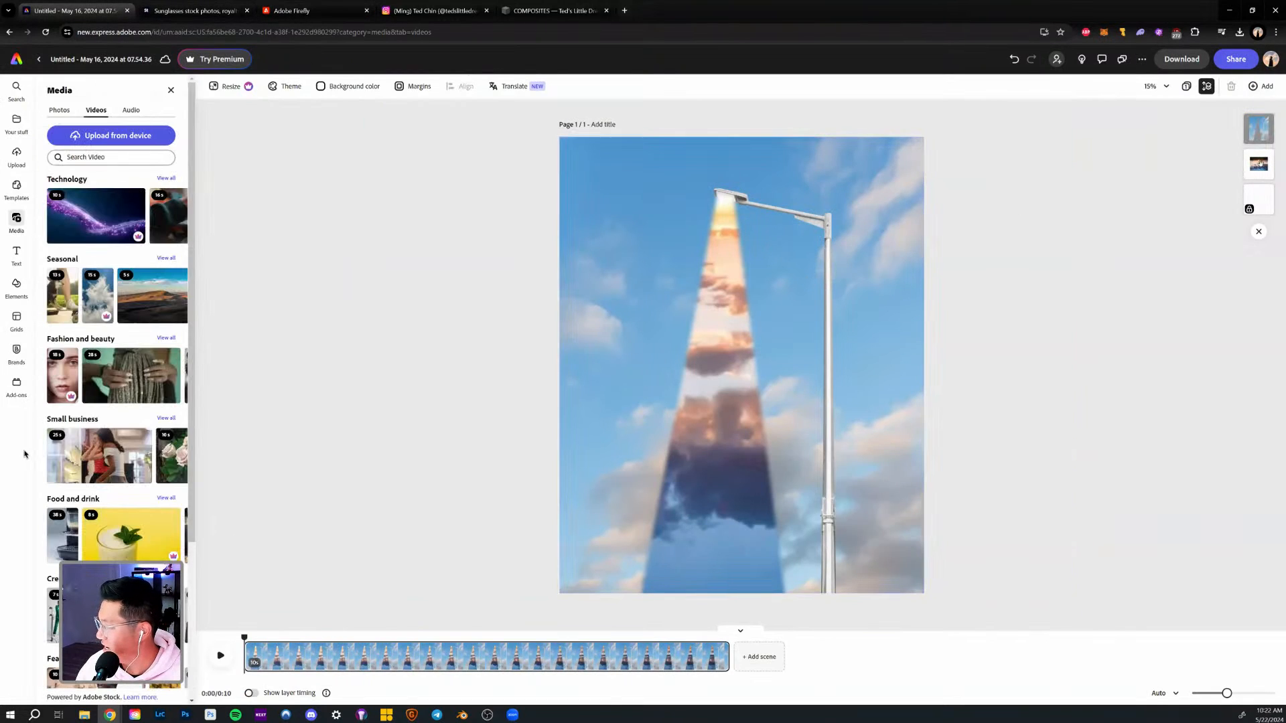
left_click(1262, 169)
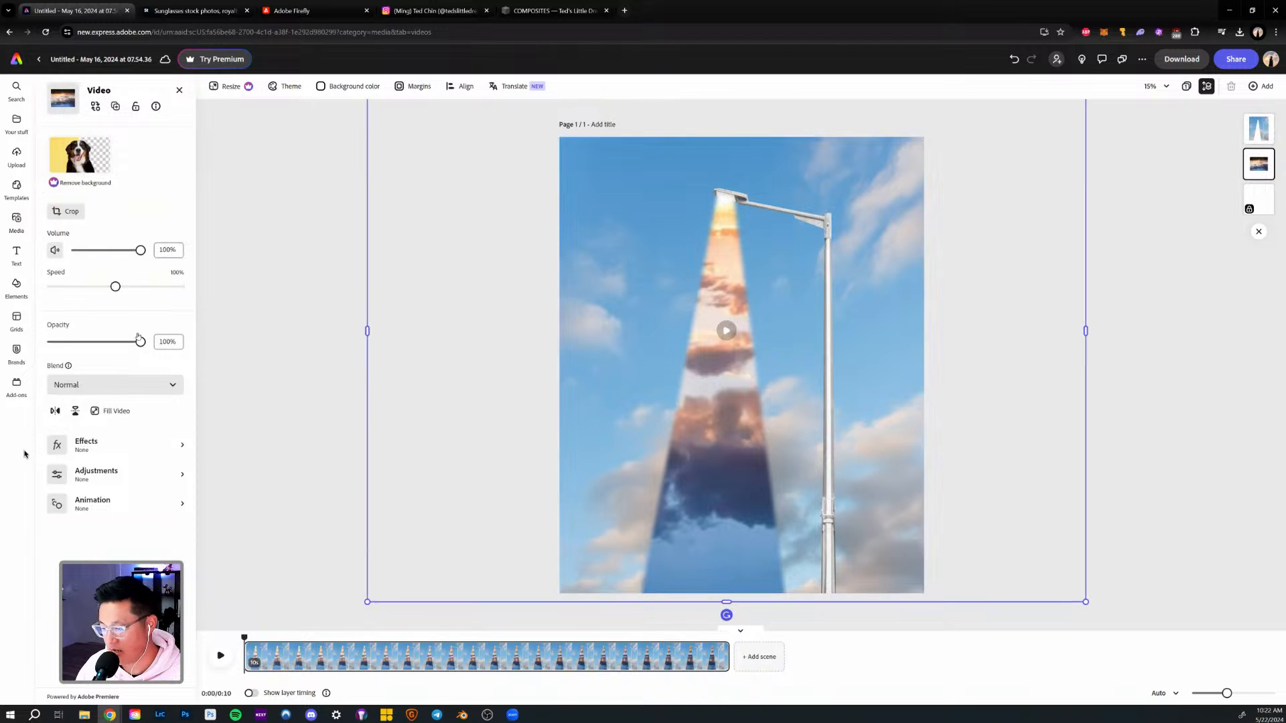
left_click_drag(140, 342, 52, 342)
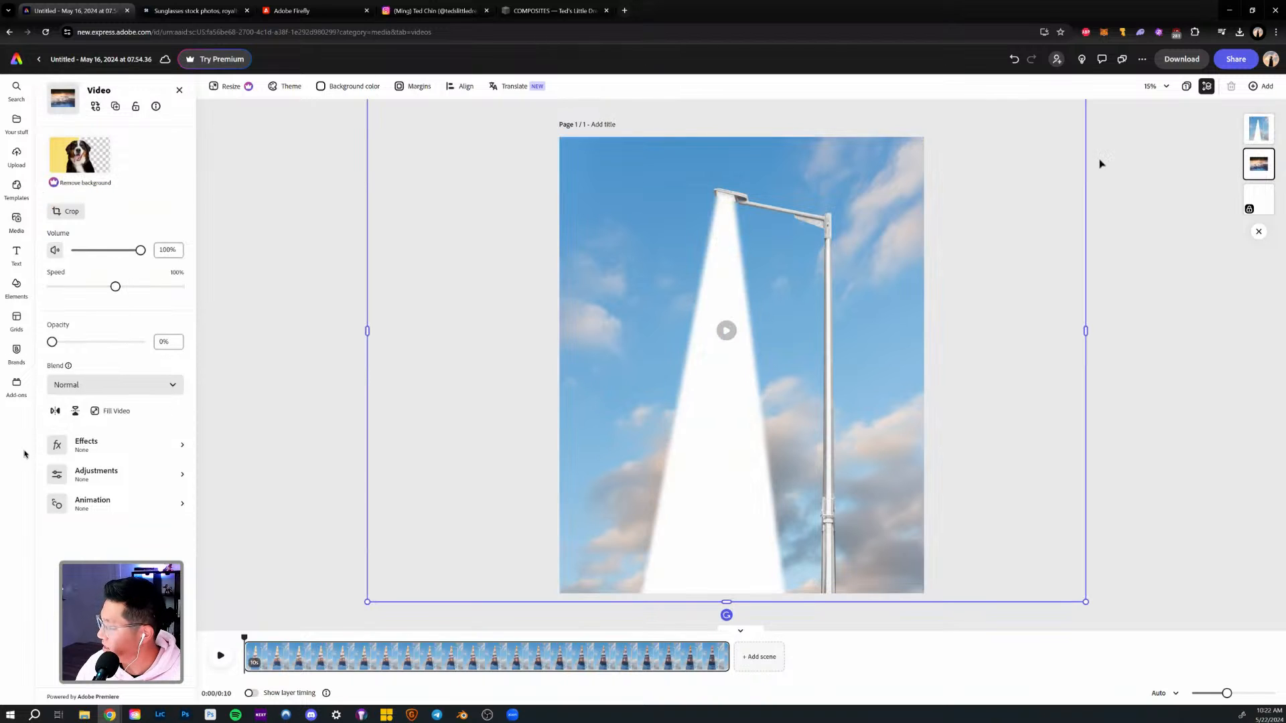
left_click(1244, 133)
left_click_drag(138, 323, 18, 329)
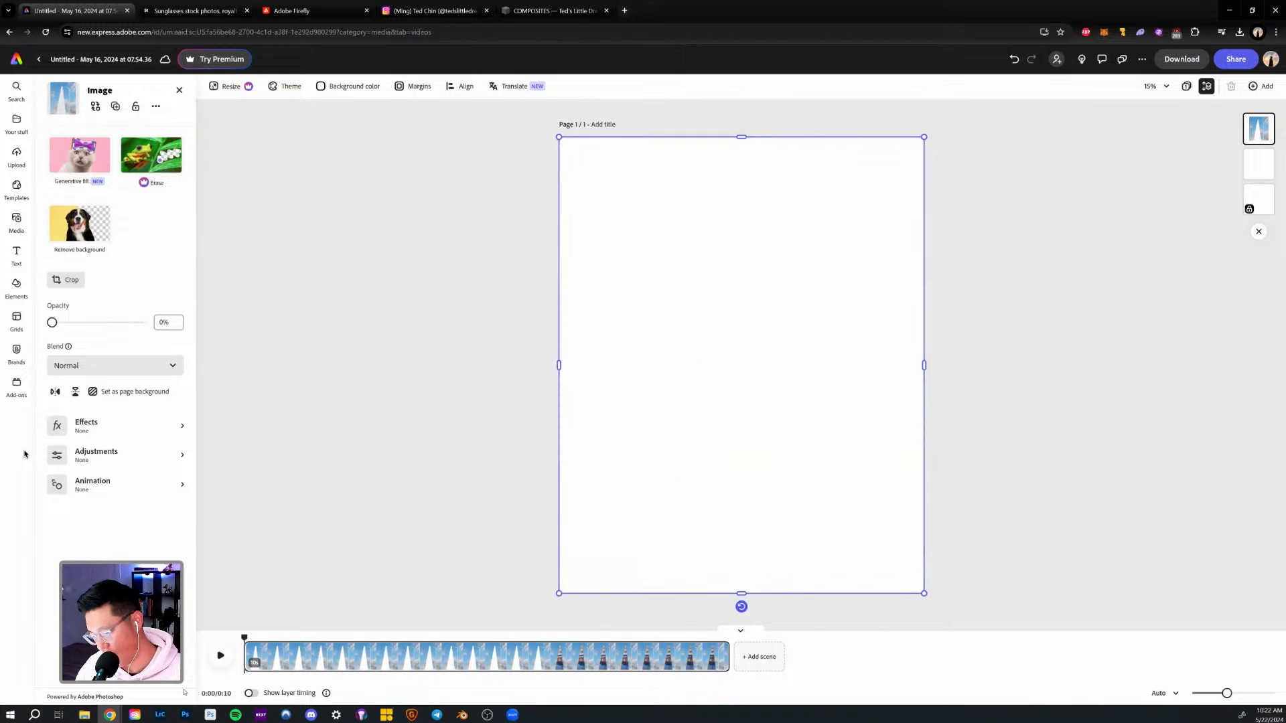
Import the exported lamp PNG from File Explorer onto the page and align it with the page centre.
left_click(84, 715)
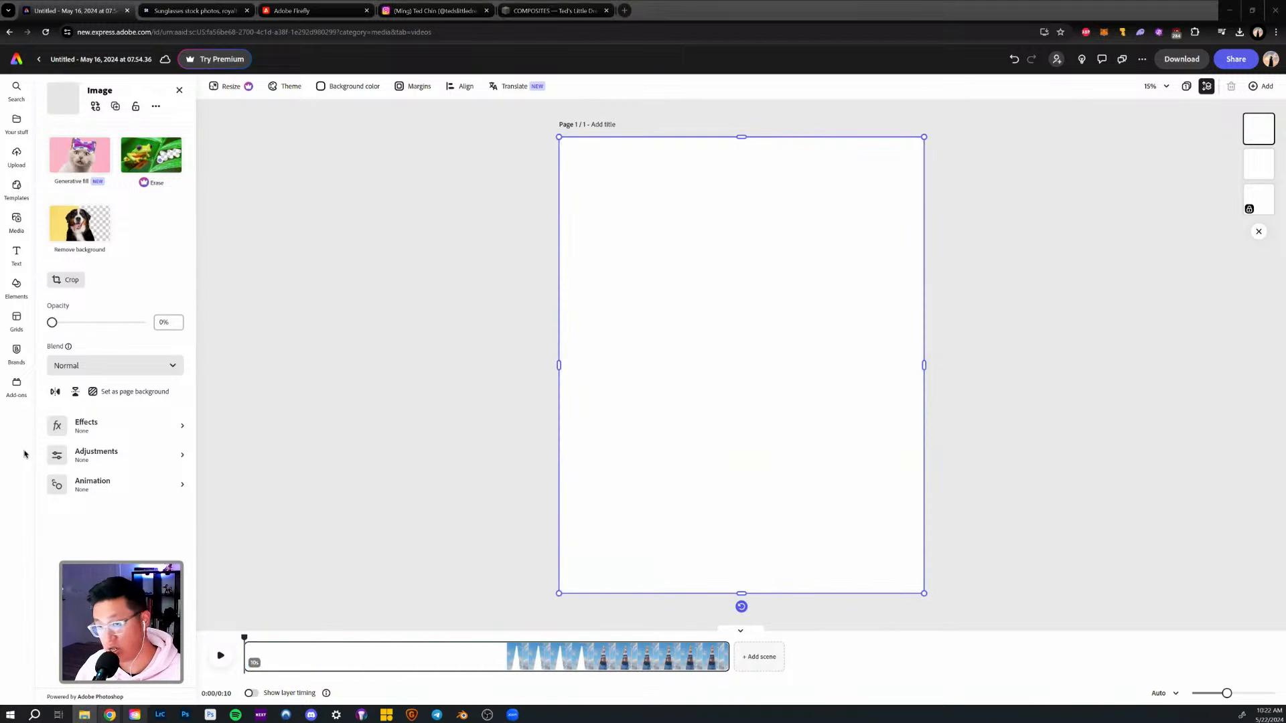
left_click_drag(2, 472, 685, 291)
left_click_drag(771, 384, 613, 205)
left_click_drag(818, 380, 699, 220)
left_click_drag(699, 217, 701, 214)
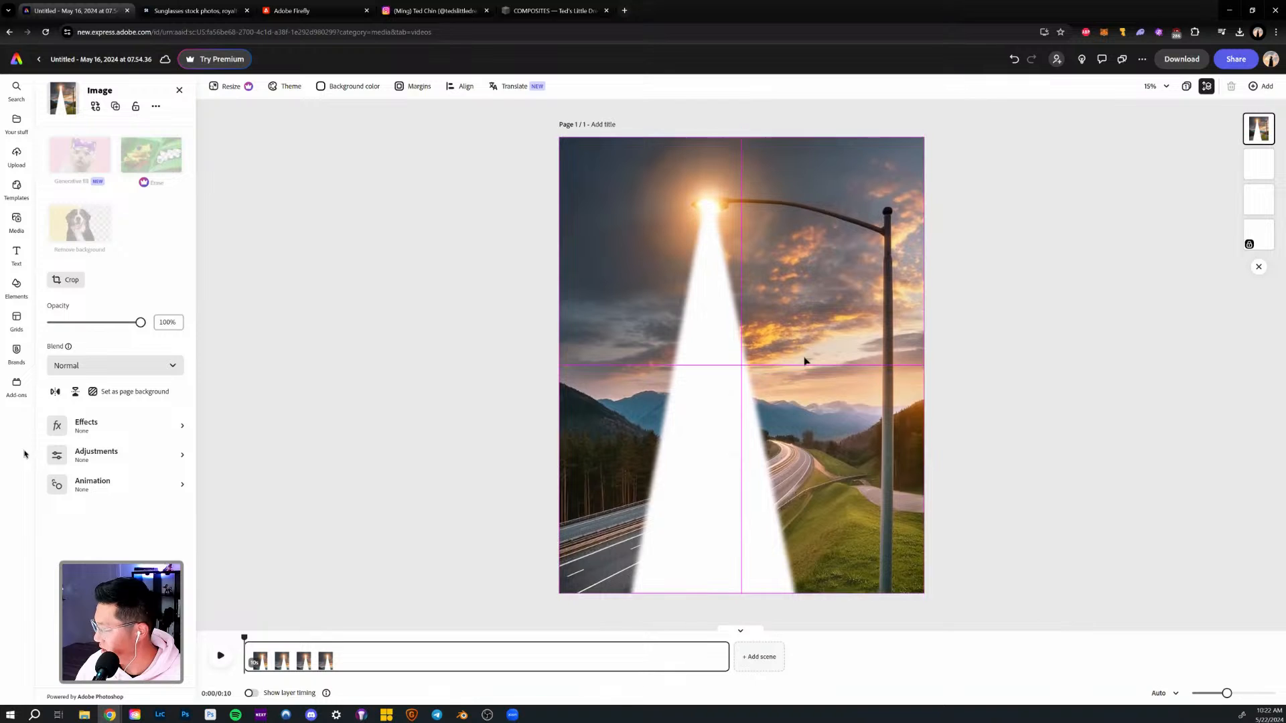
Enlarge the new lamp image slightly so it covers the whole page.
left_click(916, 613)
left_click(924, 591)
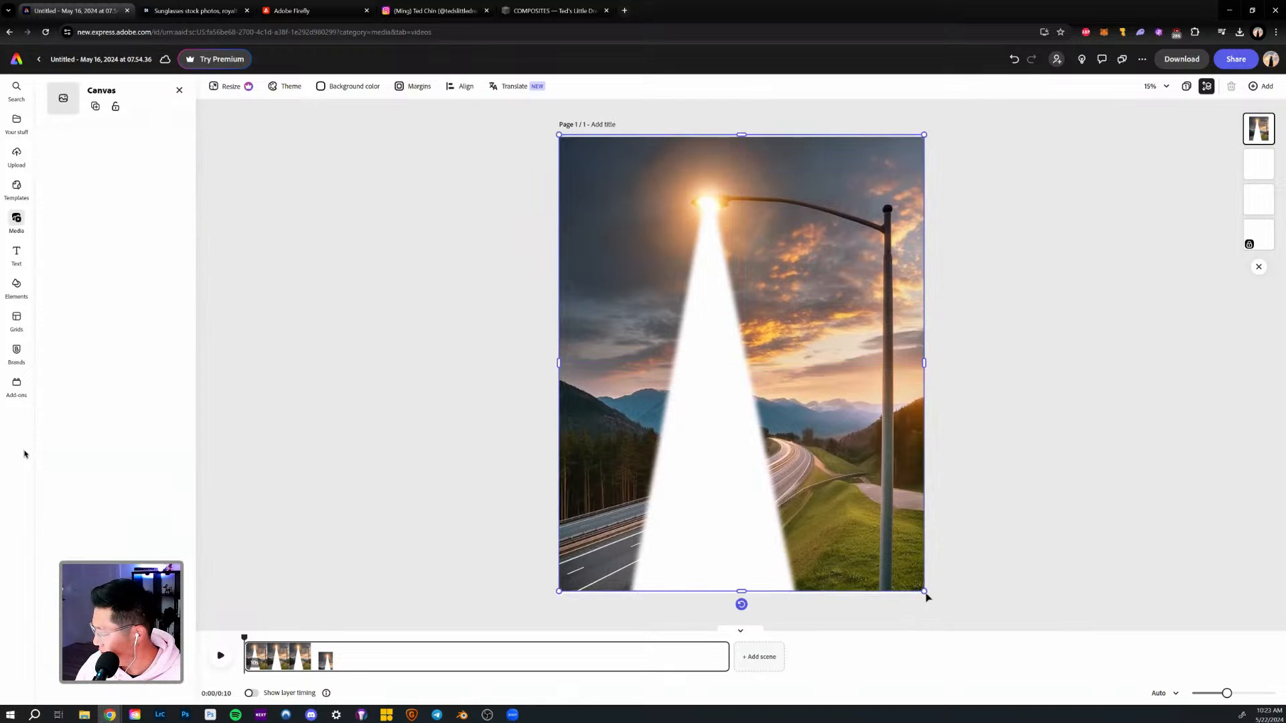
left_click_drag(926, 593, 938, 606)
left_click(1234, 195)
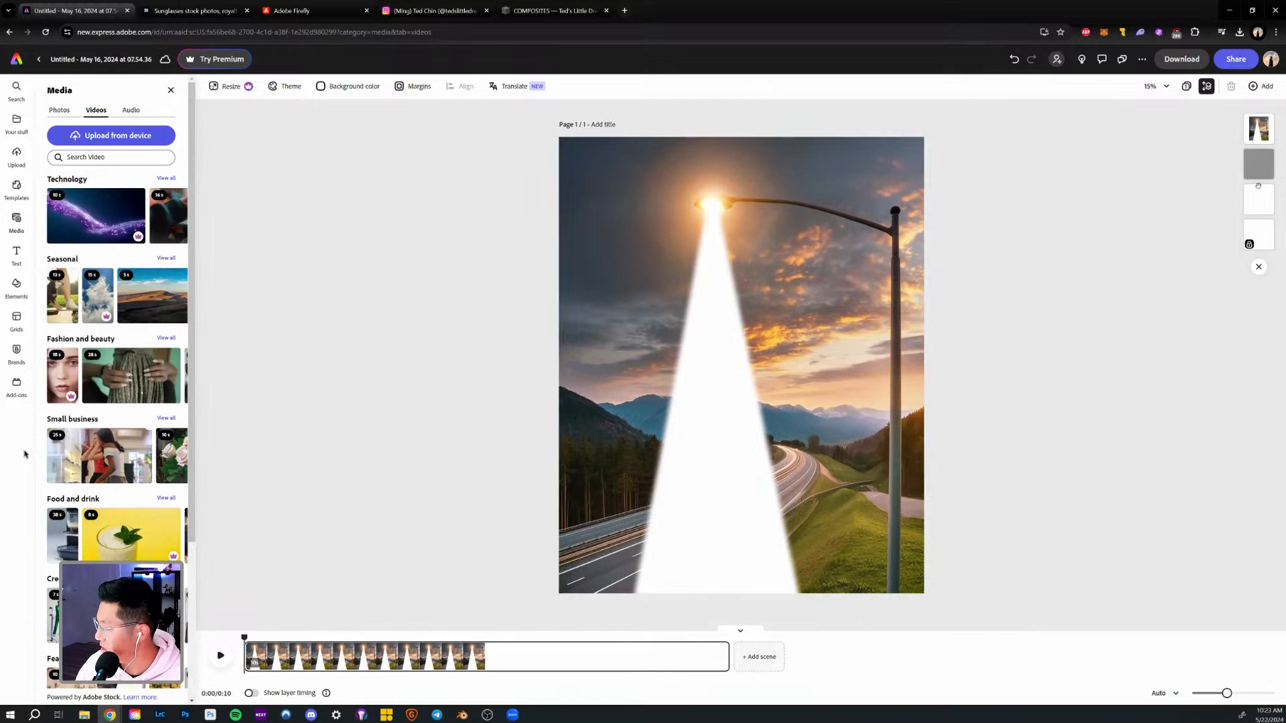
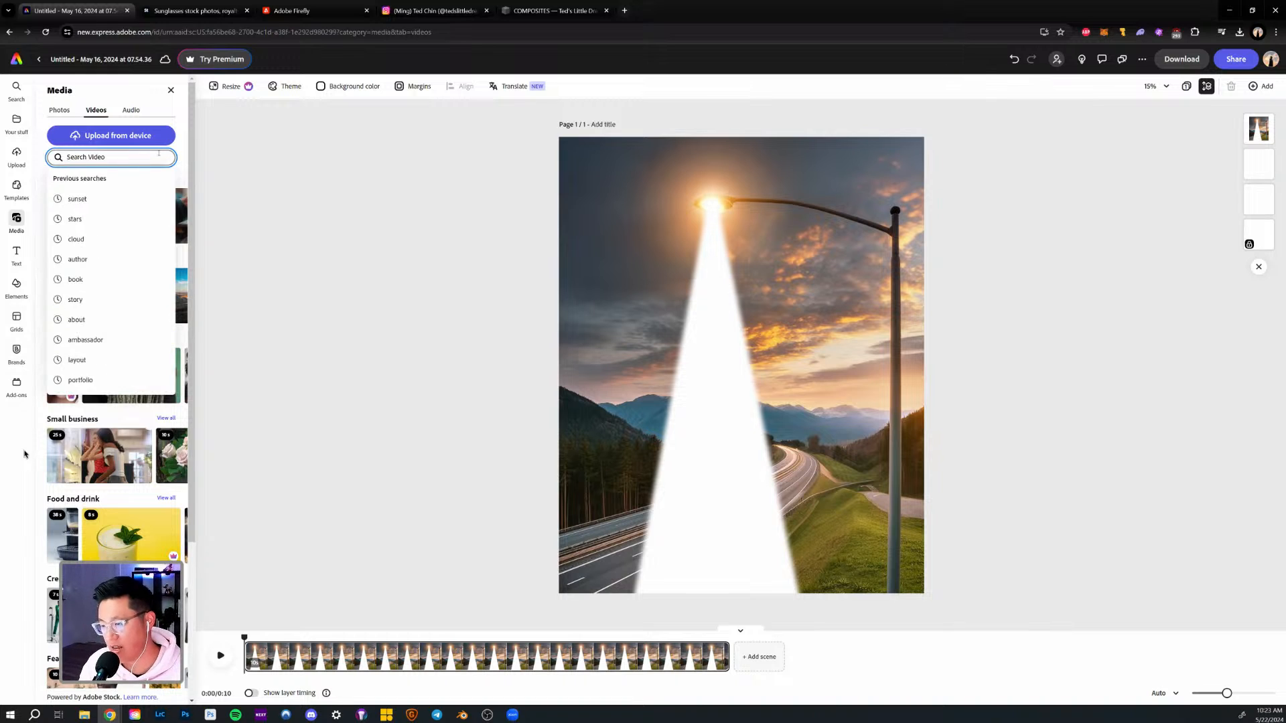
Search the stock videos for "cloud" and add the blue sky clip with white clouds to the page.
left_click(118, 202)
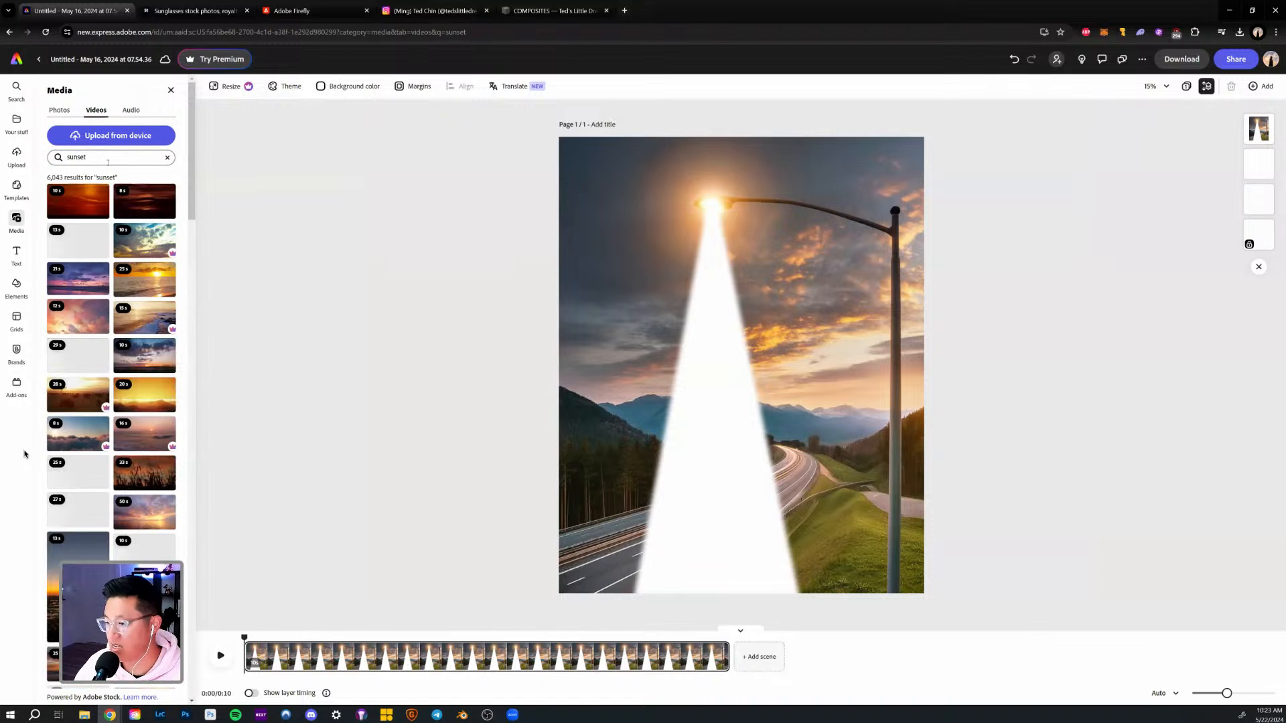
type("cloud")
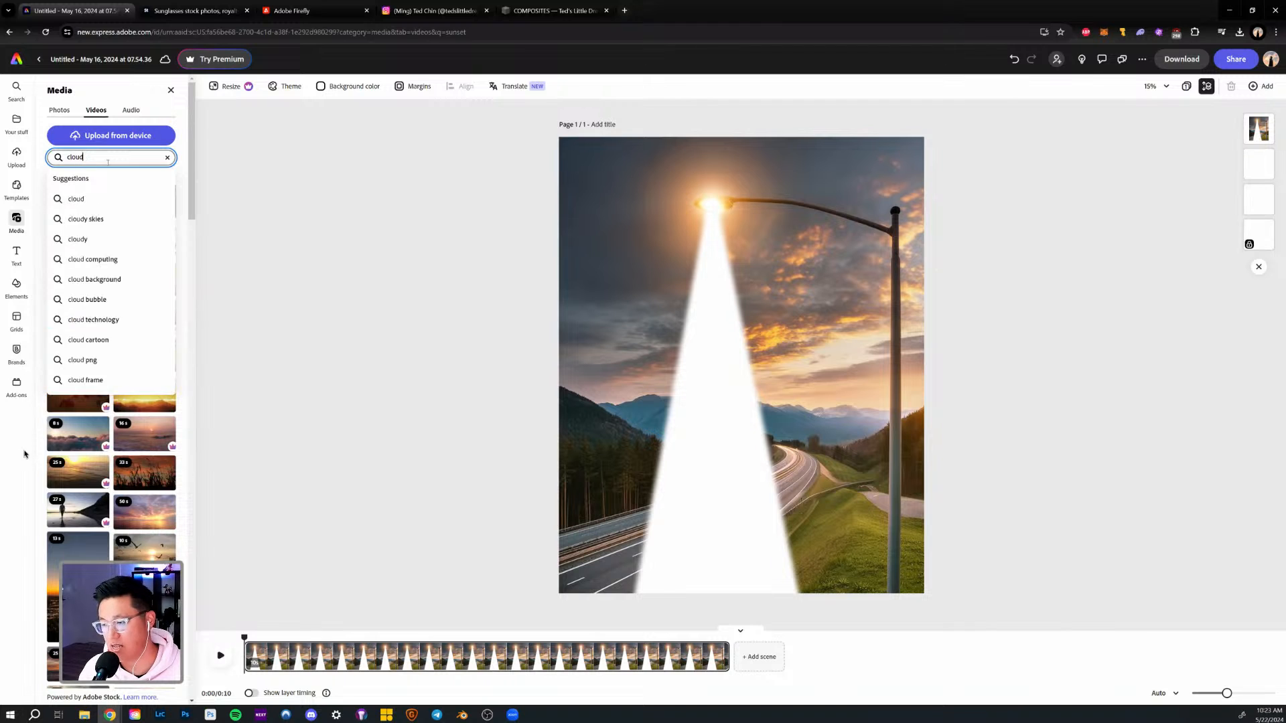
key("Return")
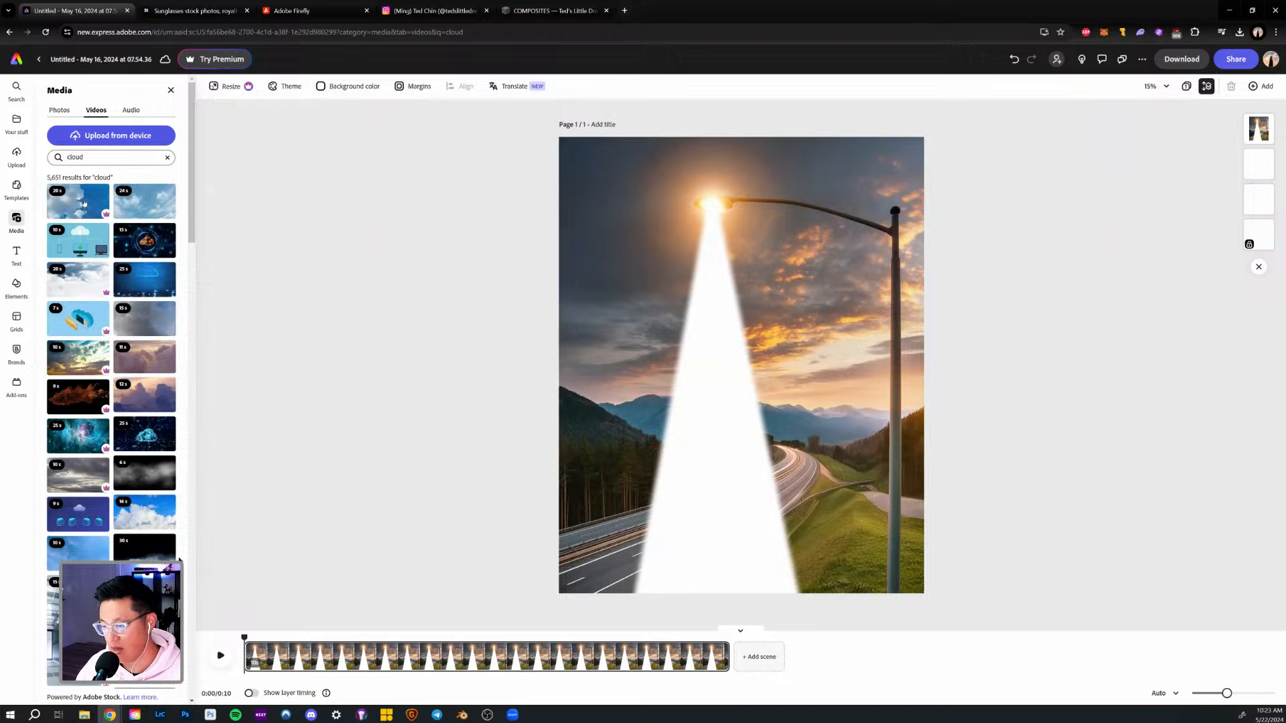
left_click(136, 204)
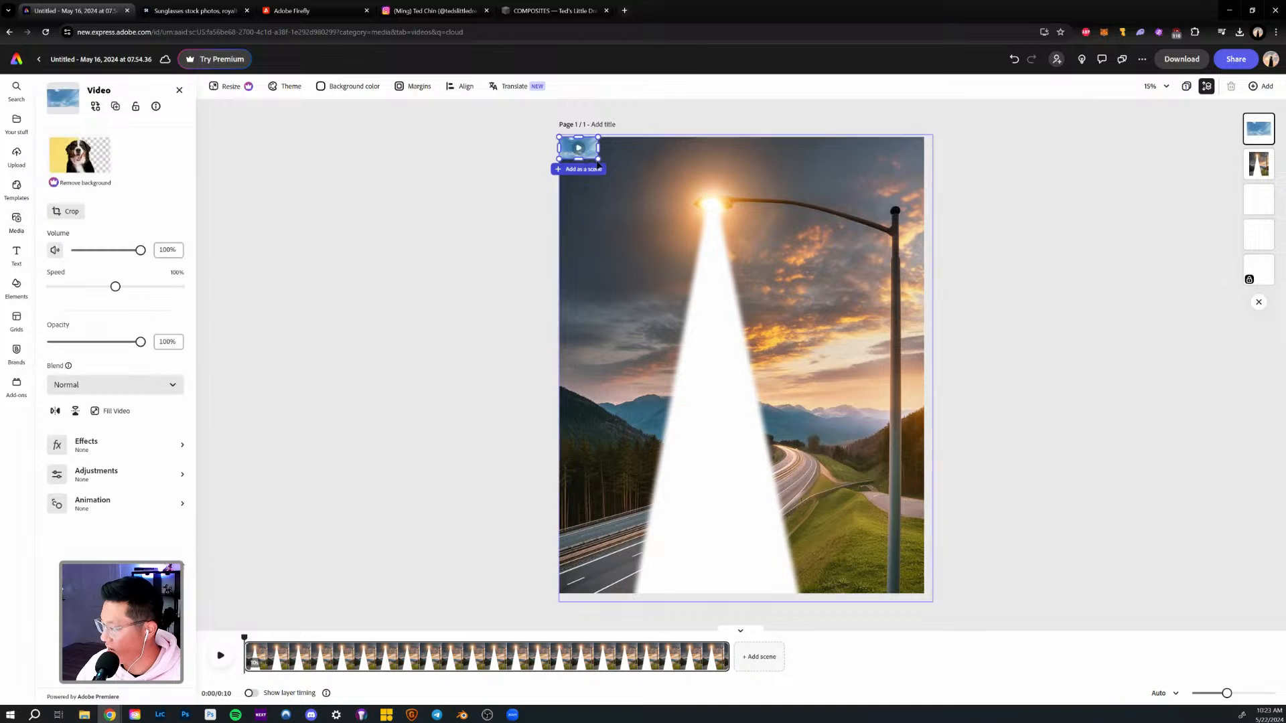
Enlarge the sky video to span the light beam area and move its layer beneath the lamp image.
left_click_drag(1099, 483, 1219, 507)
left_click_drag(814, 319, 740, 407)
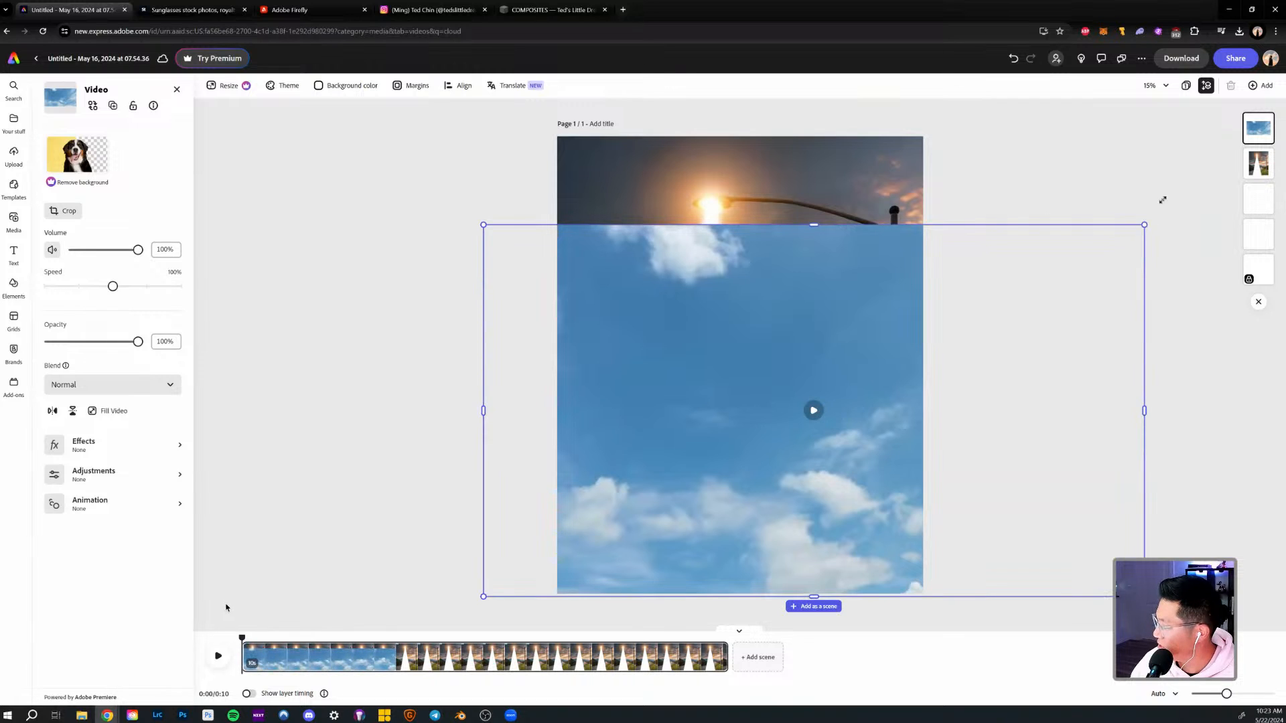
left_click_drag(1144, 225, 1180, 204)
left_click_drag(1263, 122, 1267, 161)
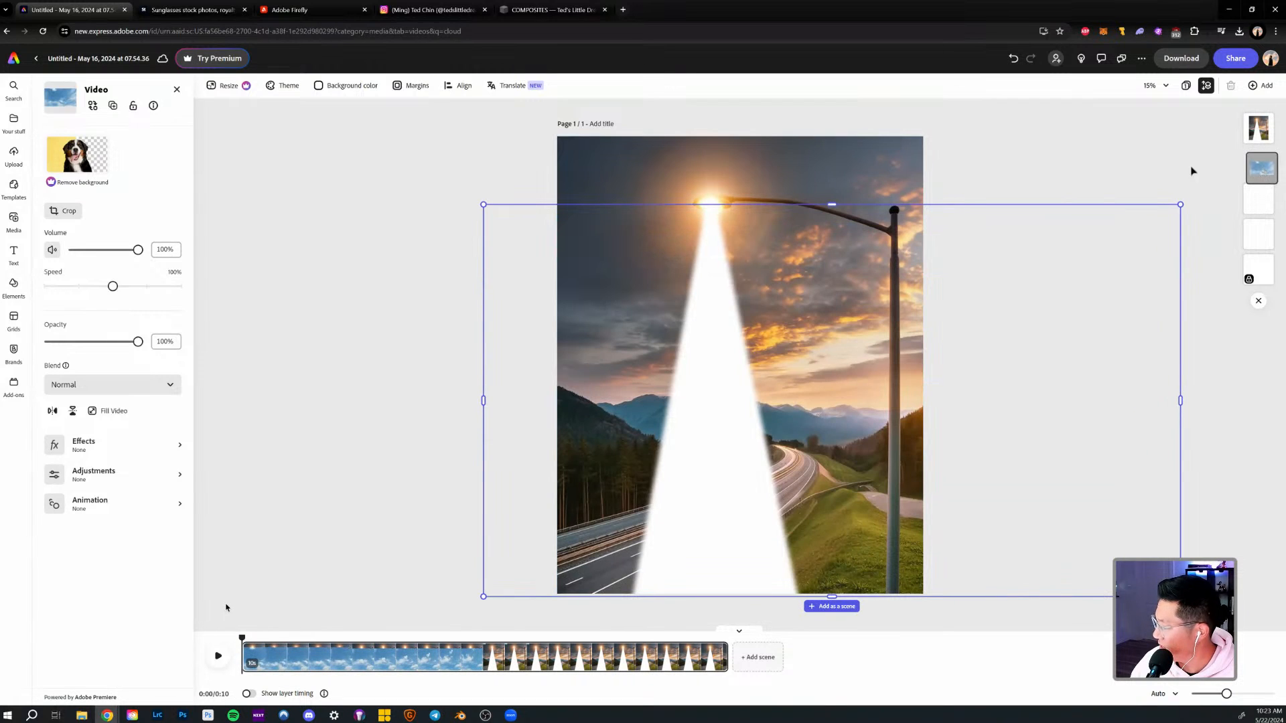
Switch to Photoshop and hide the white Background layer to leave the lamp's light beam transparent.
left_click_drag(1019, 341, 880, 358)
key("ctrl+z")
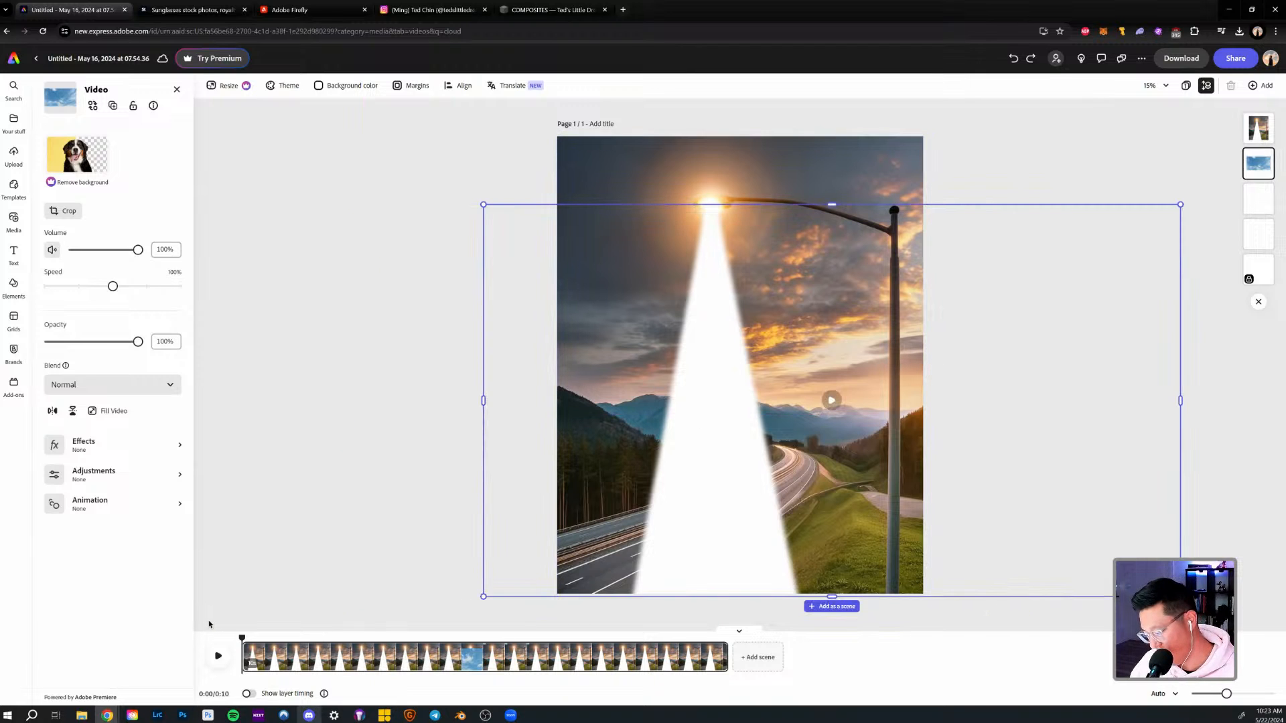
key("alt+Tab")
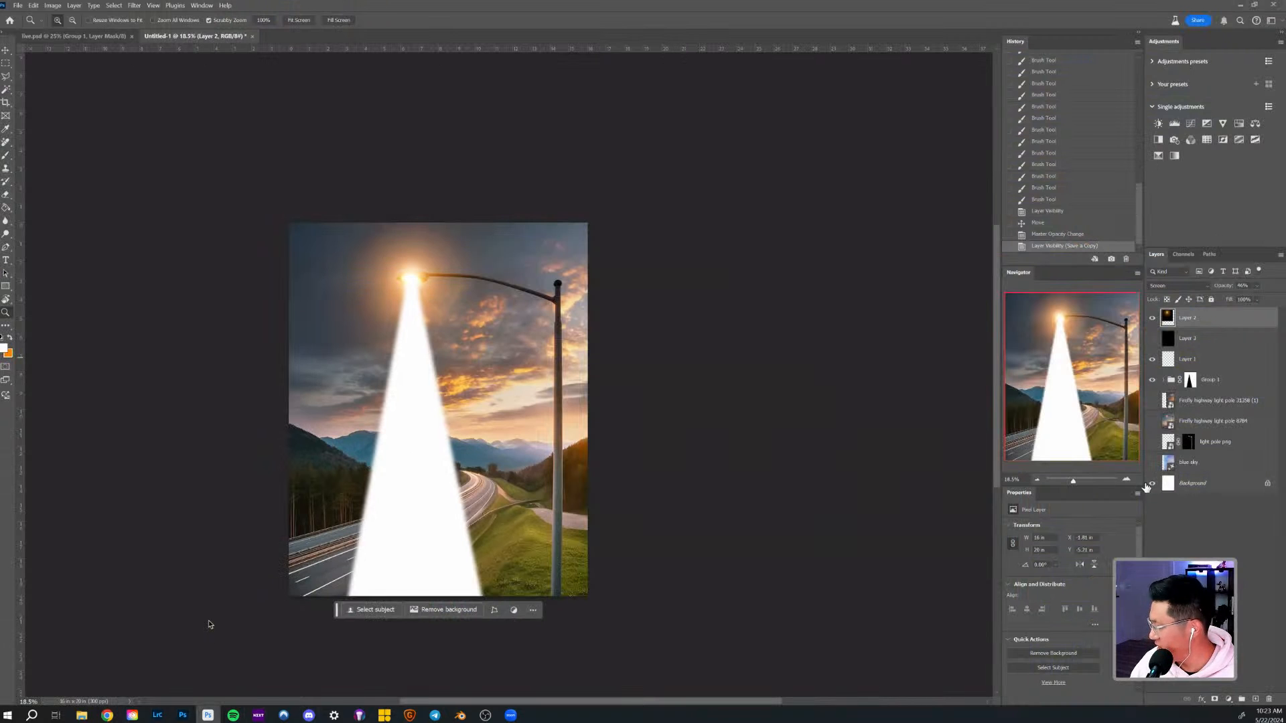
left_click(1152, 483)
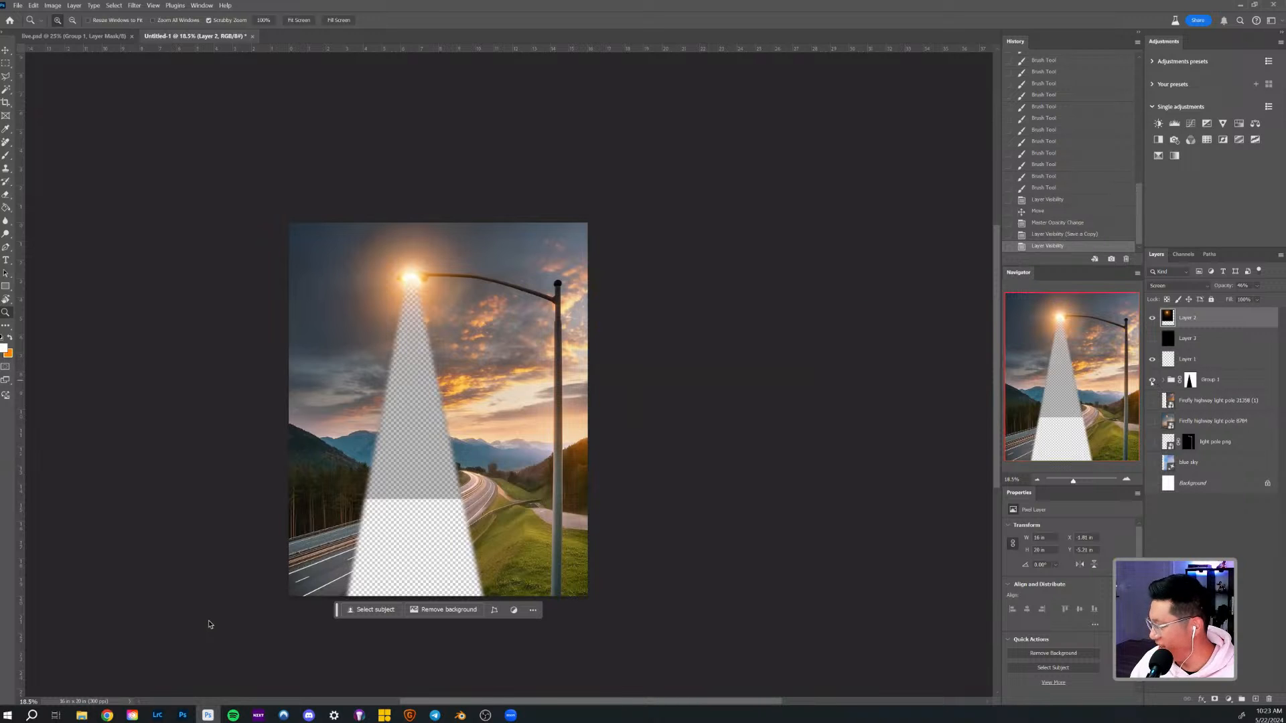
key("ctrl+shift+s")
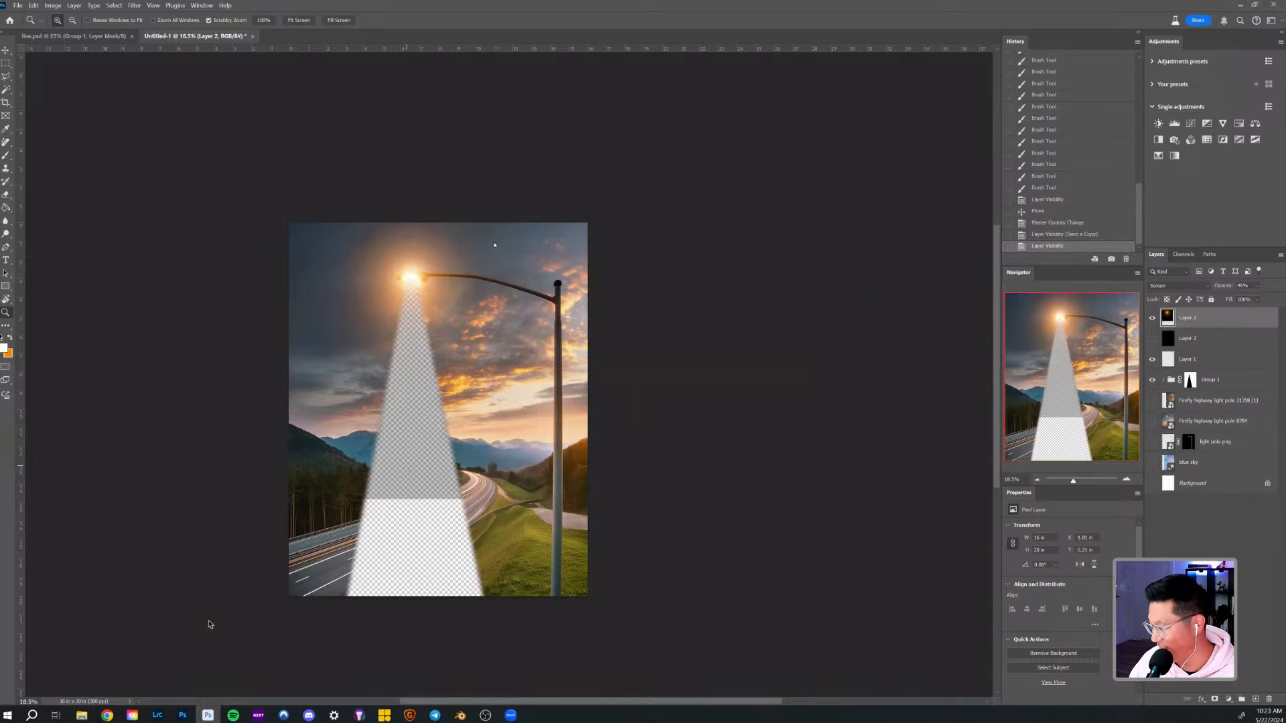
key("Escape")
left_click(1153, 360)
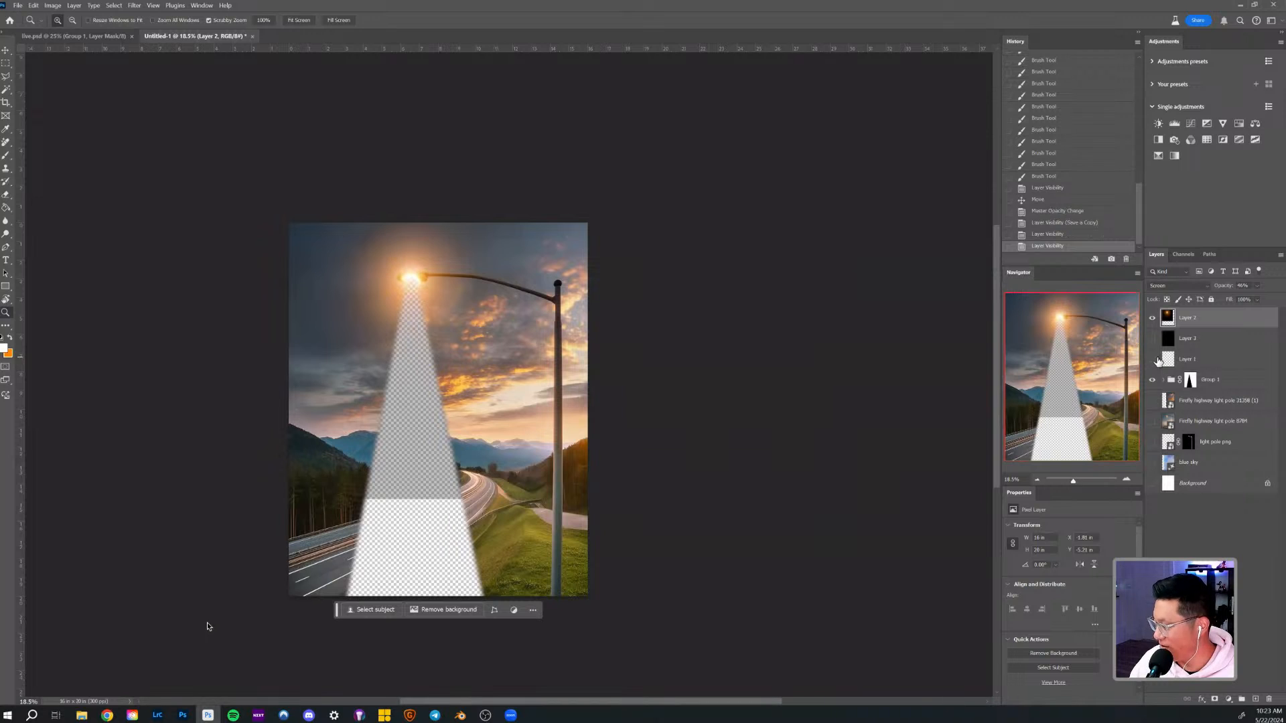
left_click(1153, 360)
Save a copy of the composite in PNG format as Untitled-1.png, replacing the existing file.
key("ctrl+alt+s")
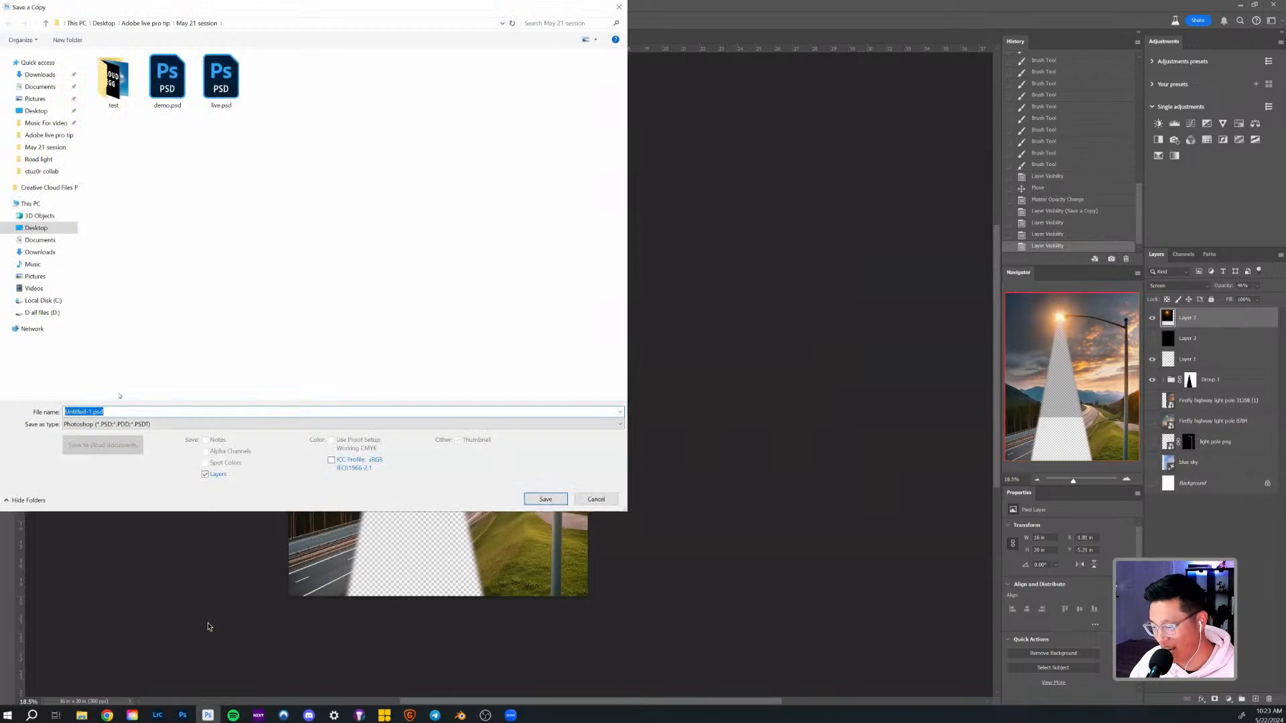
left_click(288, 424)
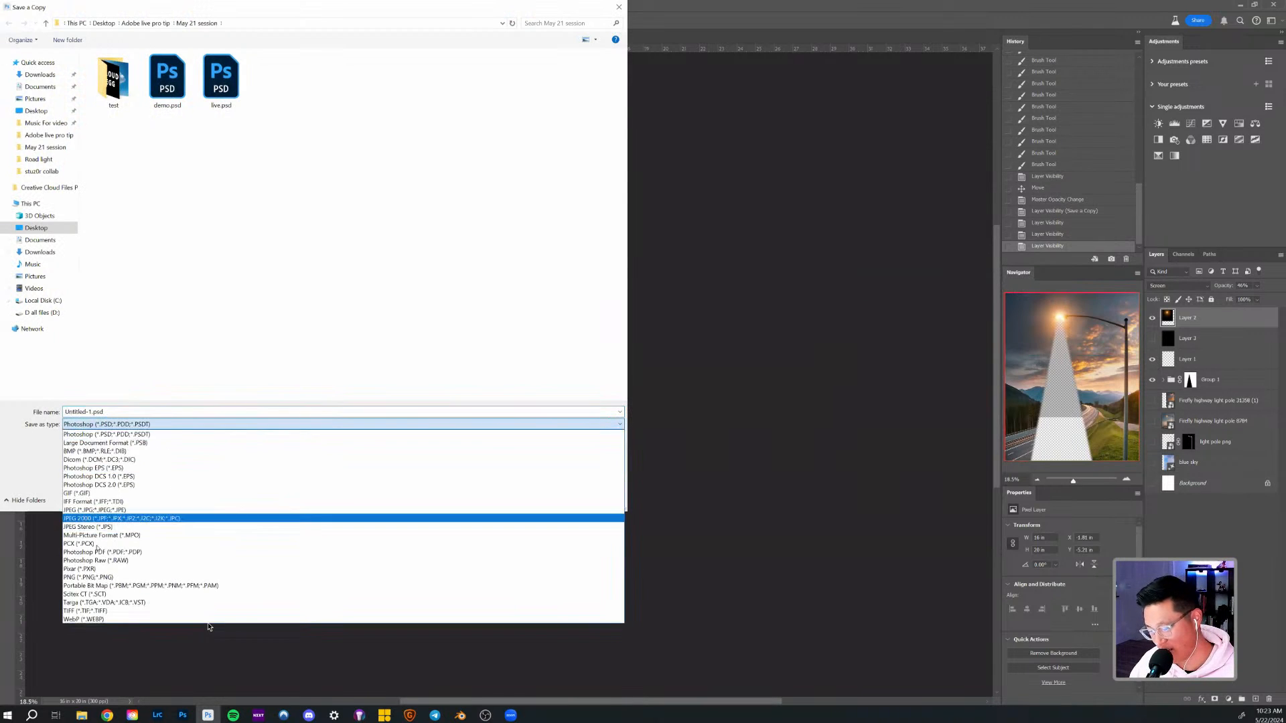
key("Return")
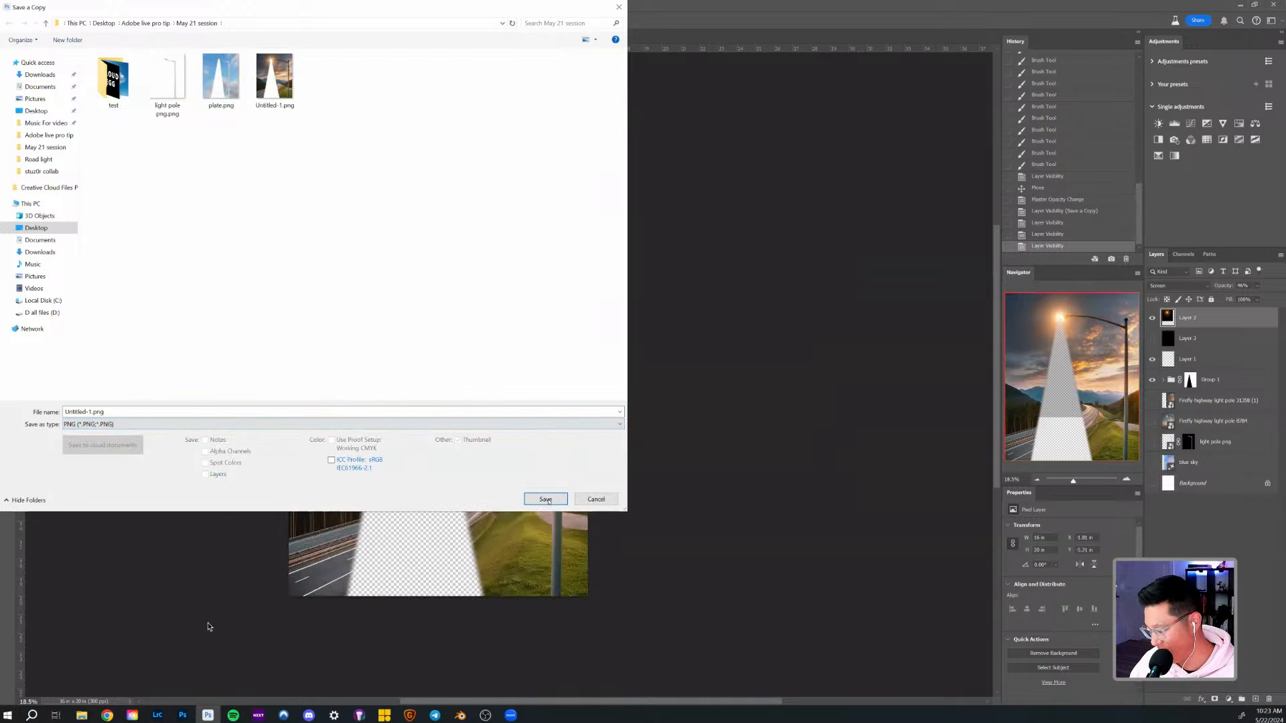
key("Return")
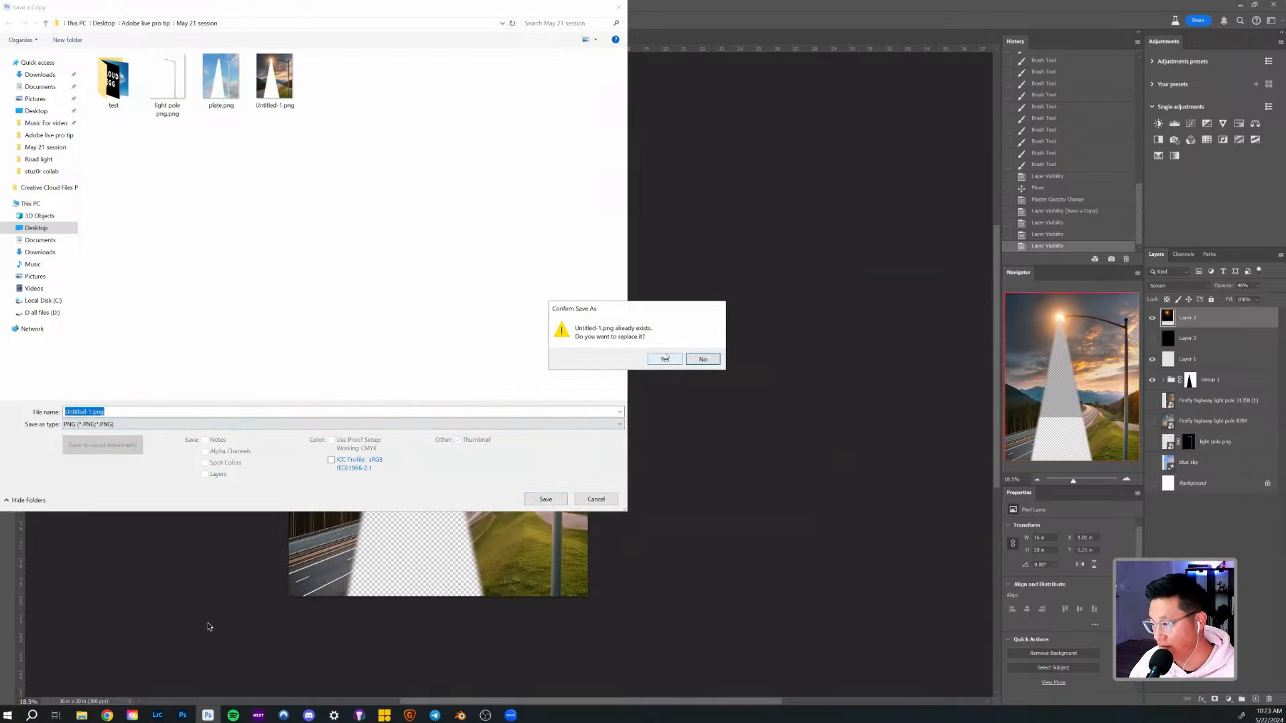
key("Return")
key("Return")
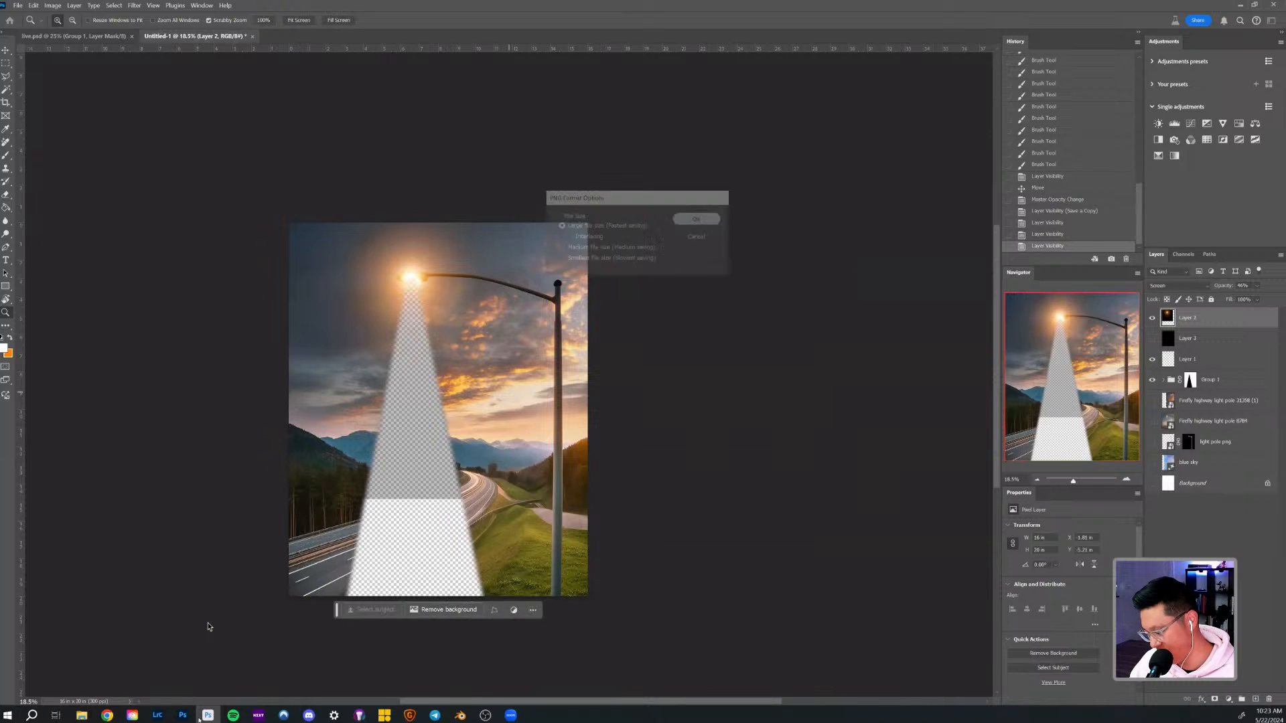
Switch back to the Adobe Express project and import the re-exported lamp PNG from File Explorer onto the page.
left_click(107, 716)
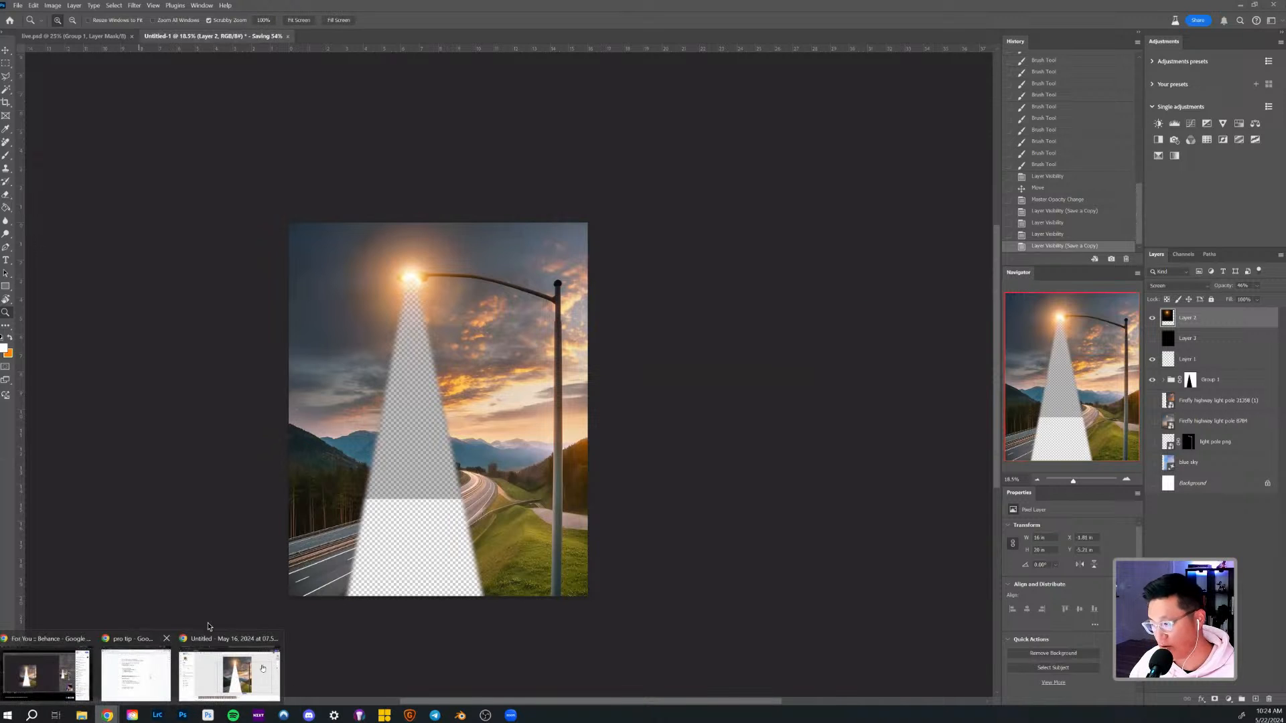
left_click(226, 671)
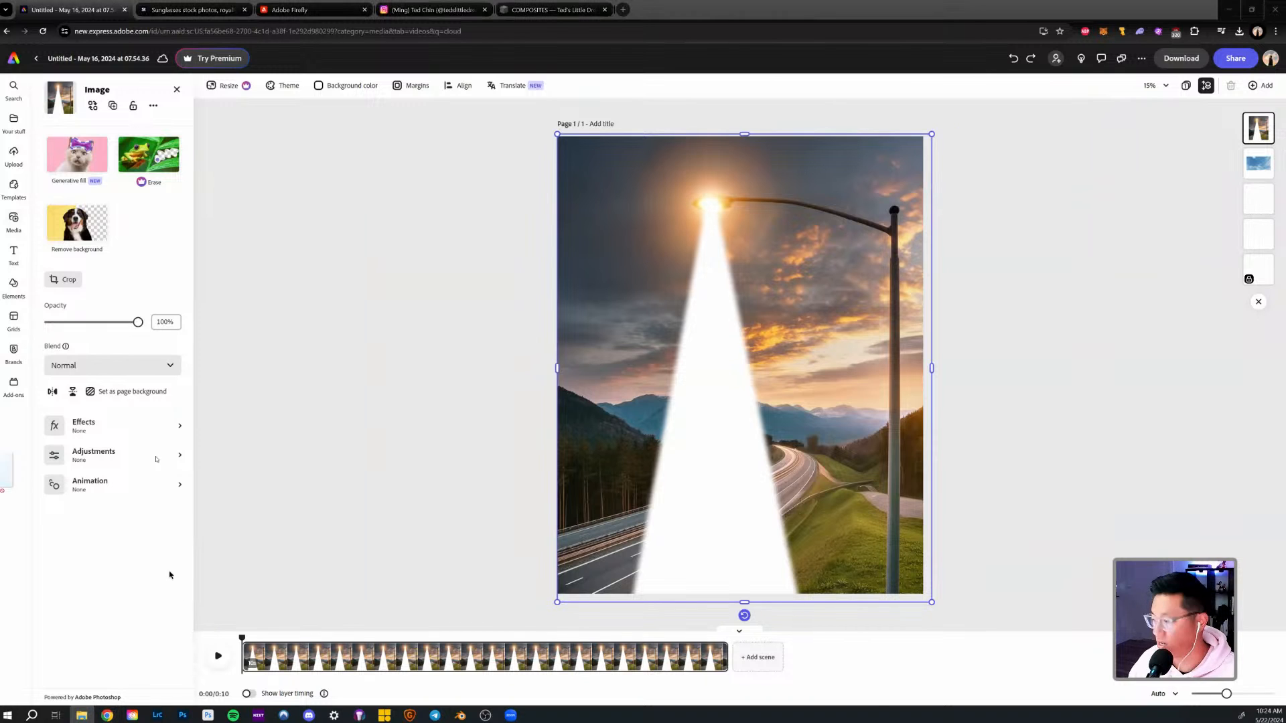
left_click_drag(0, 484, 649, 378)
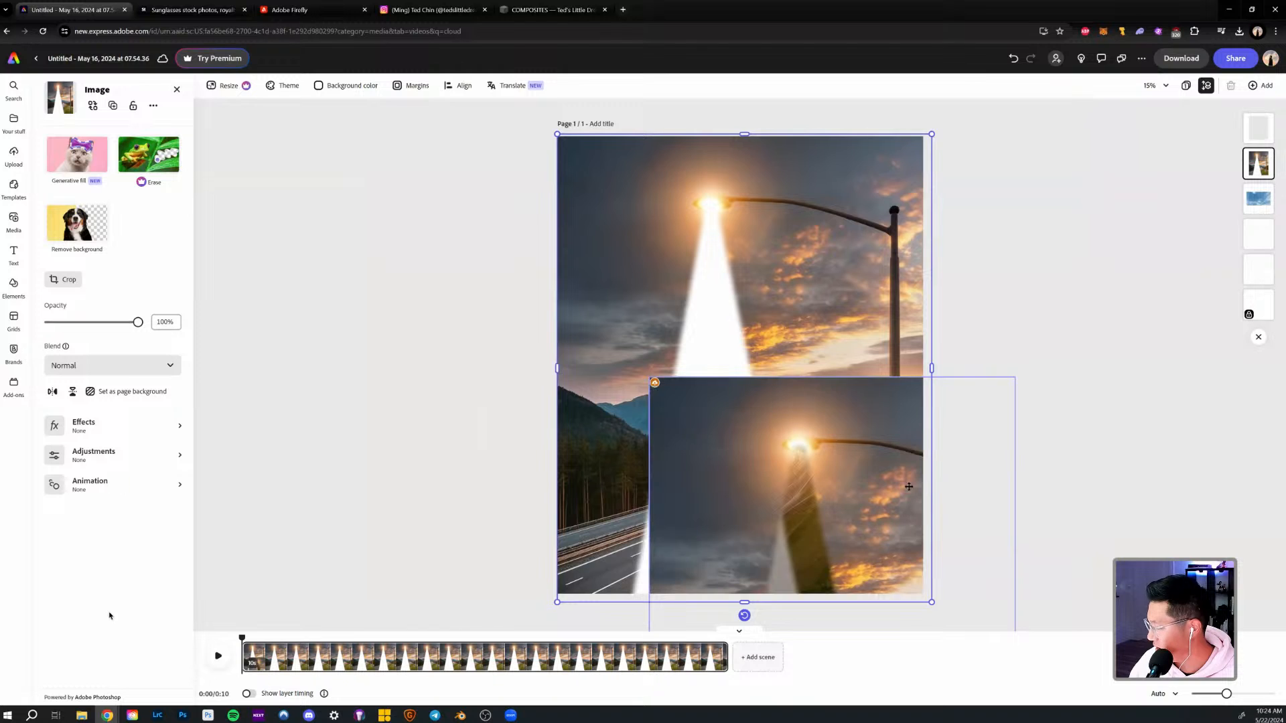
Delete the old lamp image with the white beam and align the new transparent-beam image to cover the page.
left_click_drag(909, 487, 848, 321)
left_click(1258, 130)
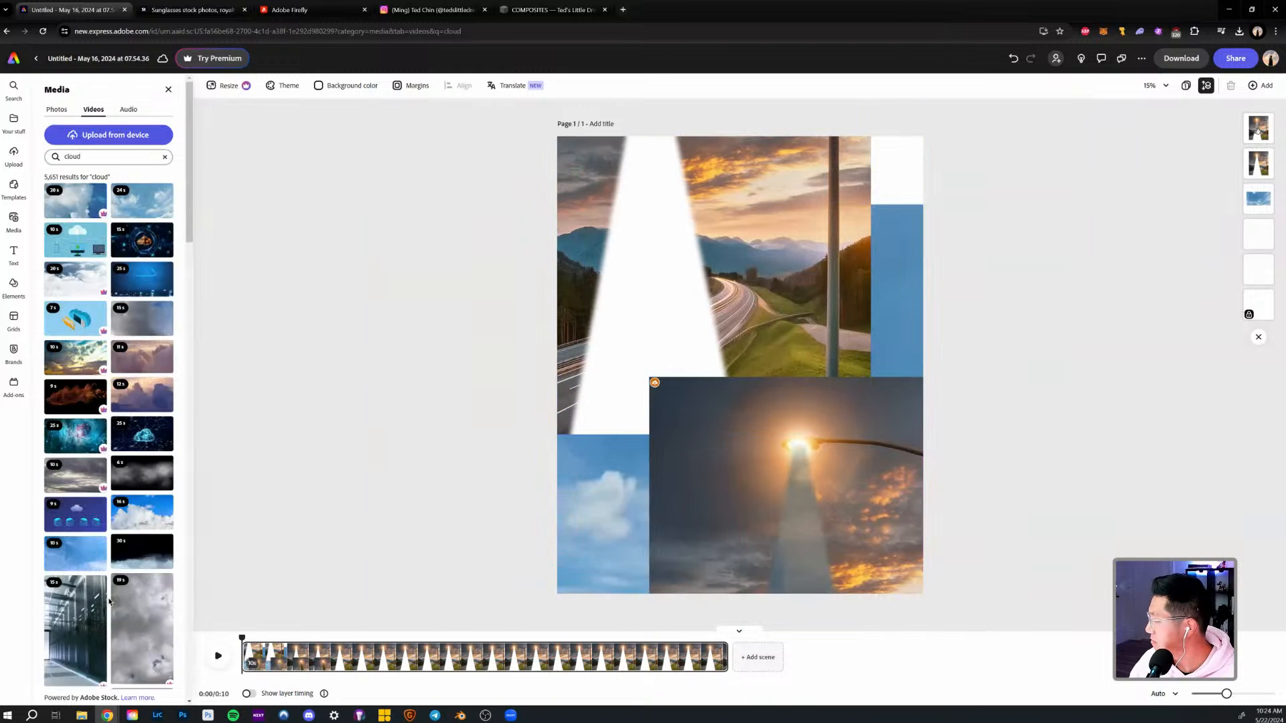
left_click(1259, 164)
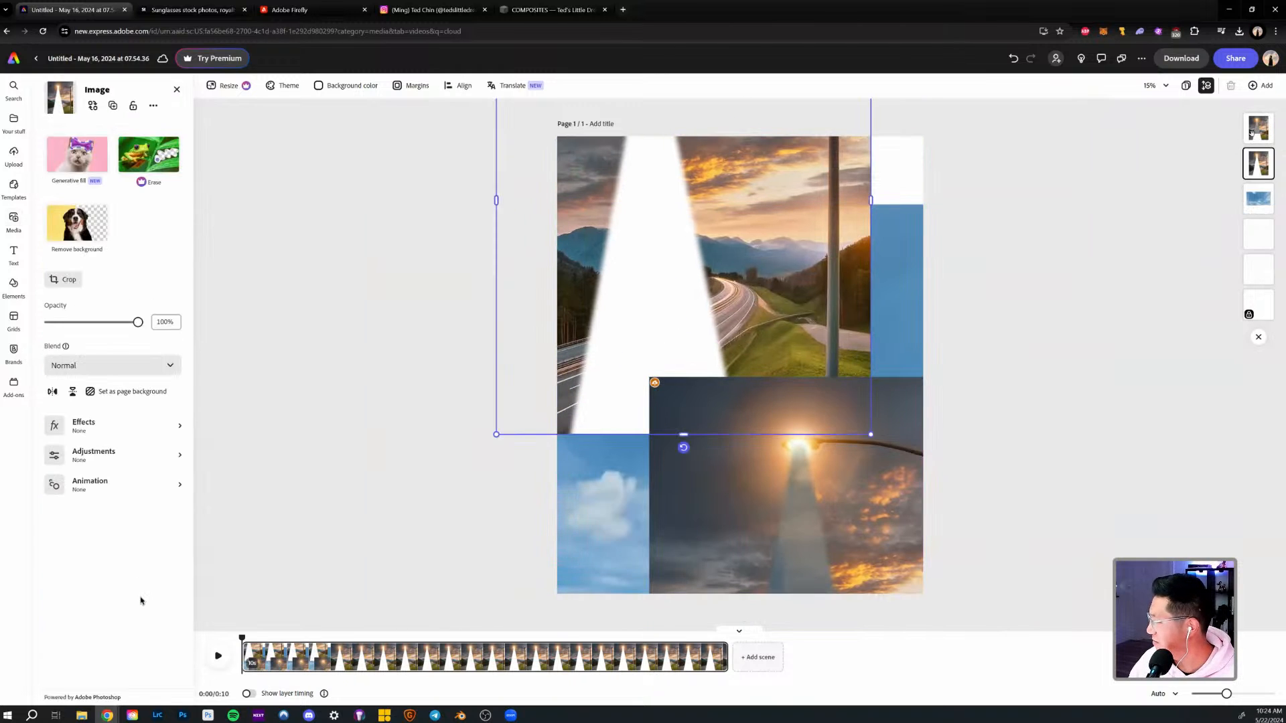
key("Delete")
left_click_drag(949, 478, 775, 300)
left_click_drag(812, 577, 812, 571)
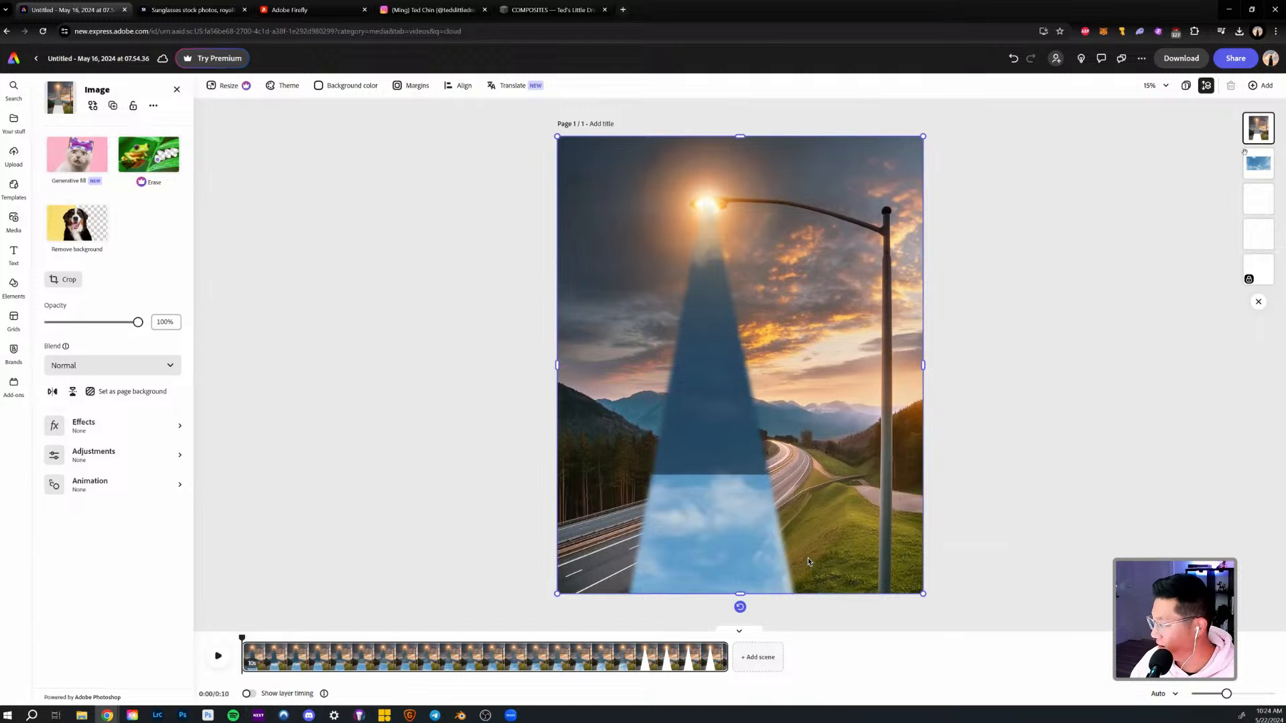
Fade out the highway lamp image and show the blue-sky lamp image at 100% opacity above the blue cloud video.
left_click_drag(138, 322, 256, 319)
left_click(1259, 199)
left_click_drag(708, 242, 830, 385)
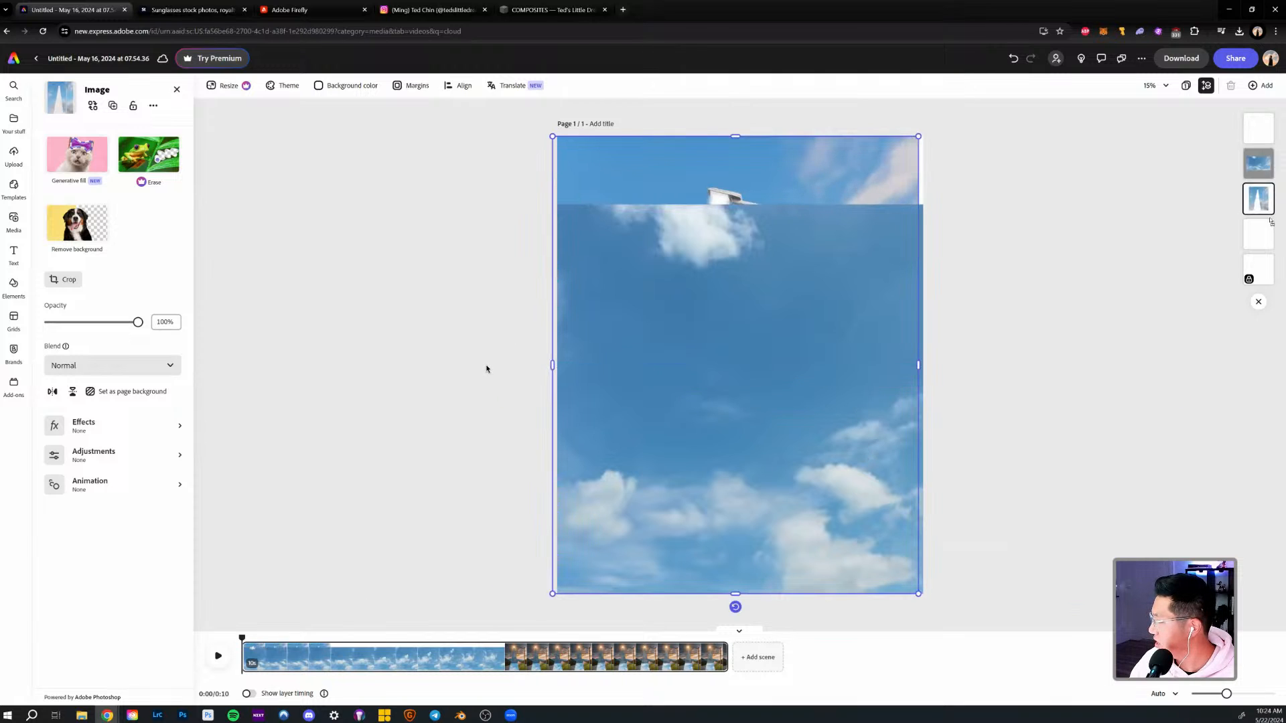
left_click(488, 370)
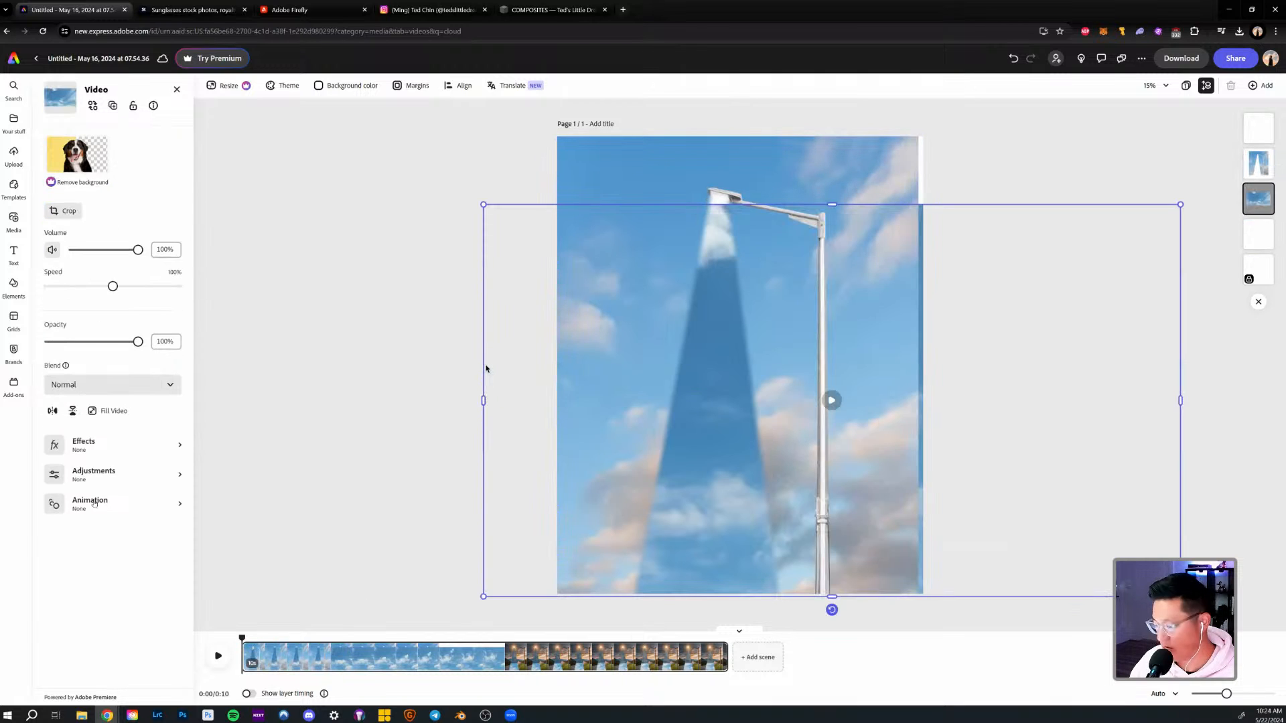
Set the blue cloud video's opacity to 0% and the sunset cloud video's opacity to 100%.
left_click_drag(138, 341, 31, 348)
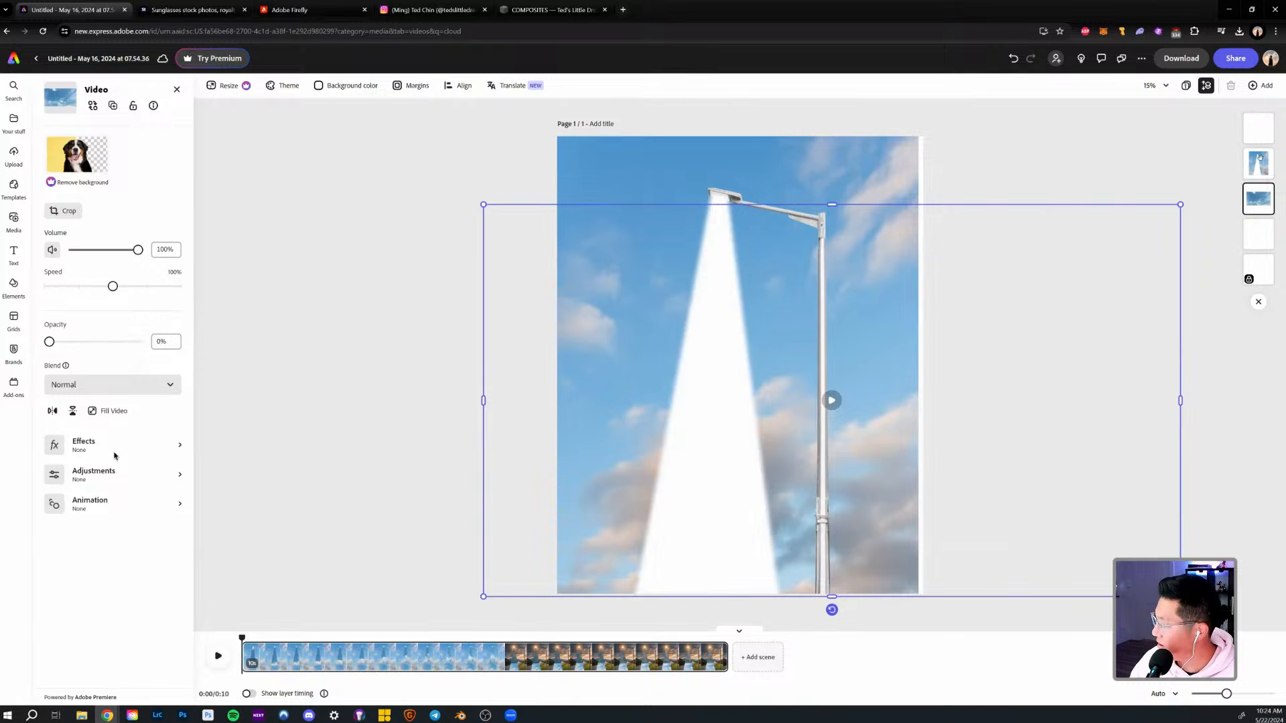
left_click(1259, 234)
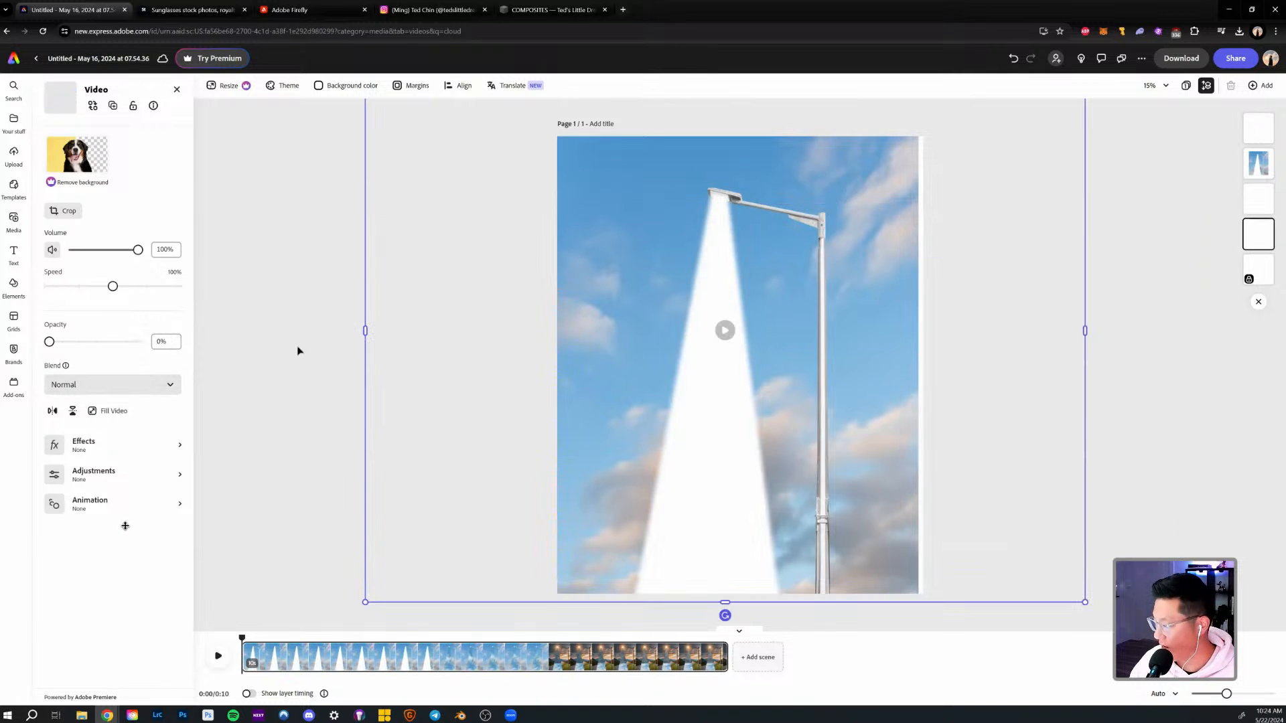
key("ctrl+z")
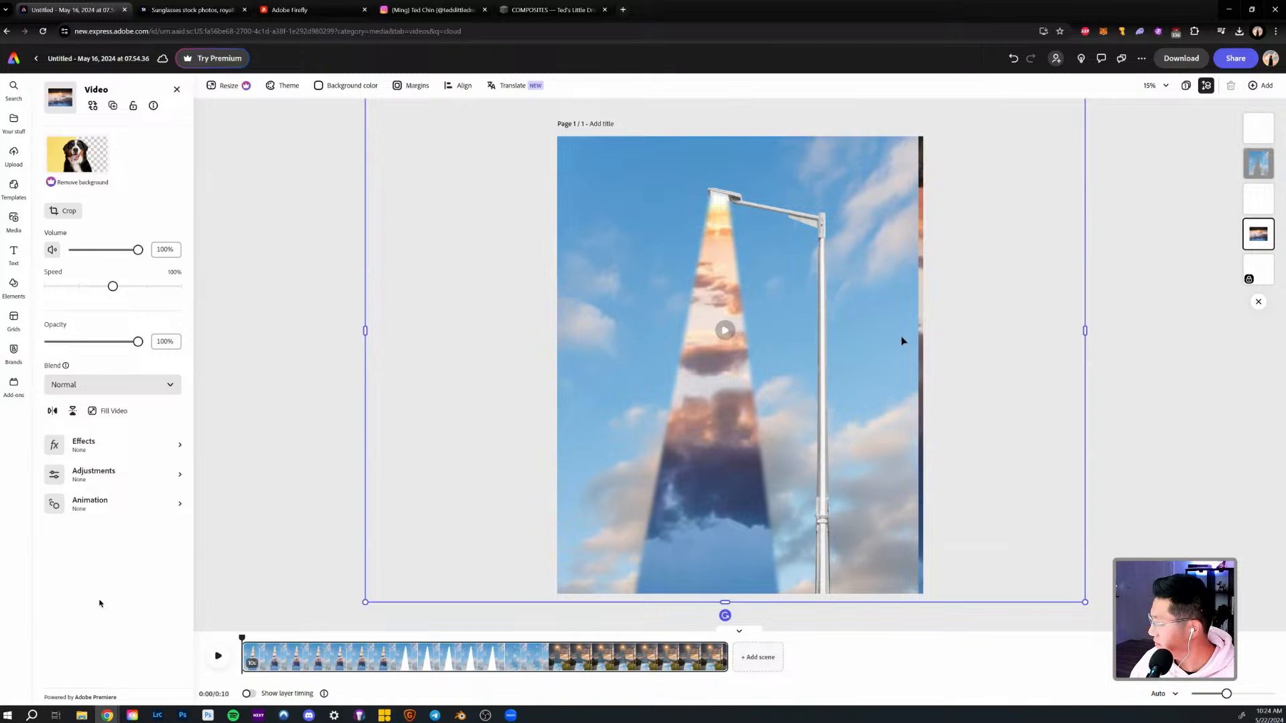
Align the blue-sky lamp image to cover the whole page and play back the animated beam scene.
left_click(906, 337)
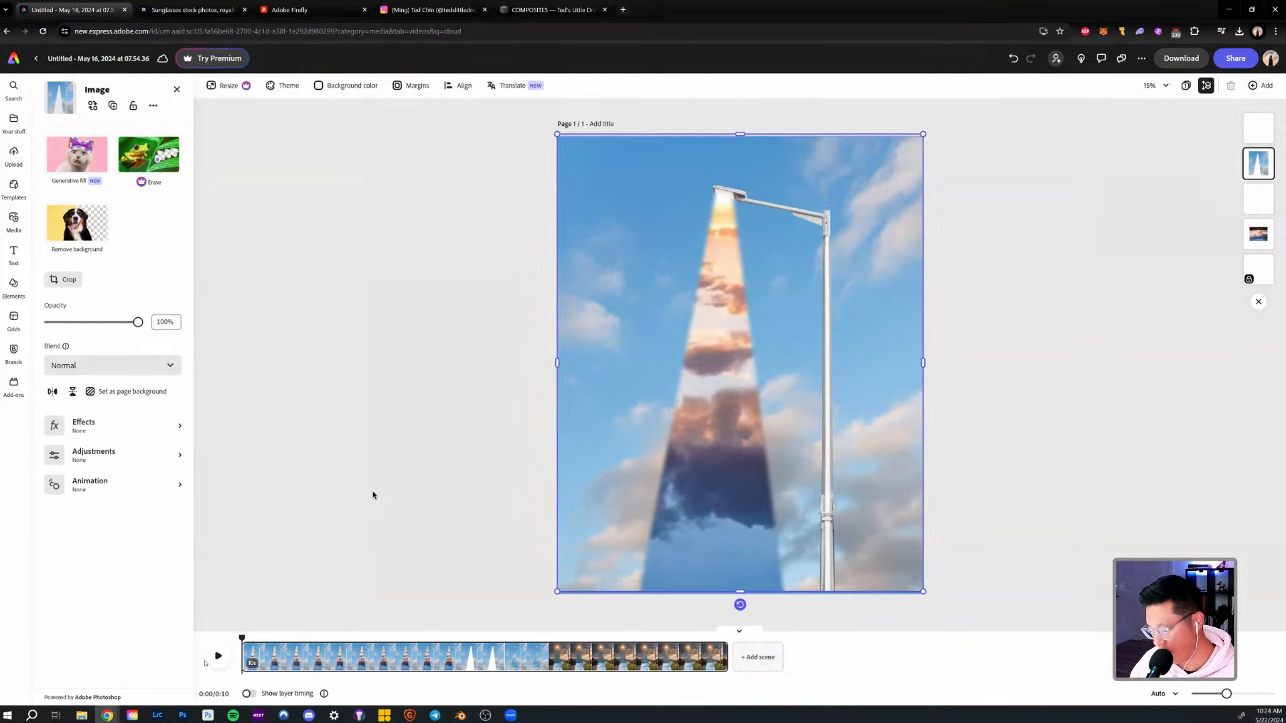
key("space")
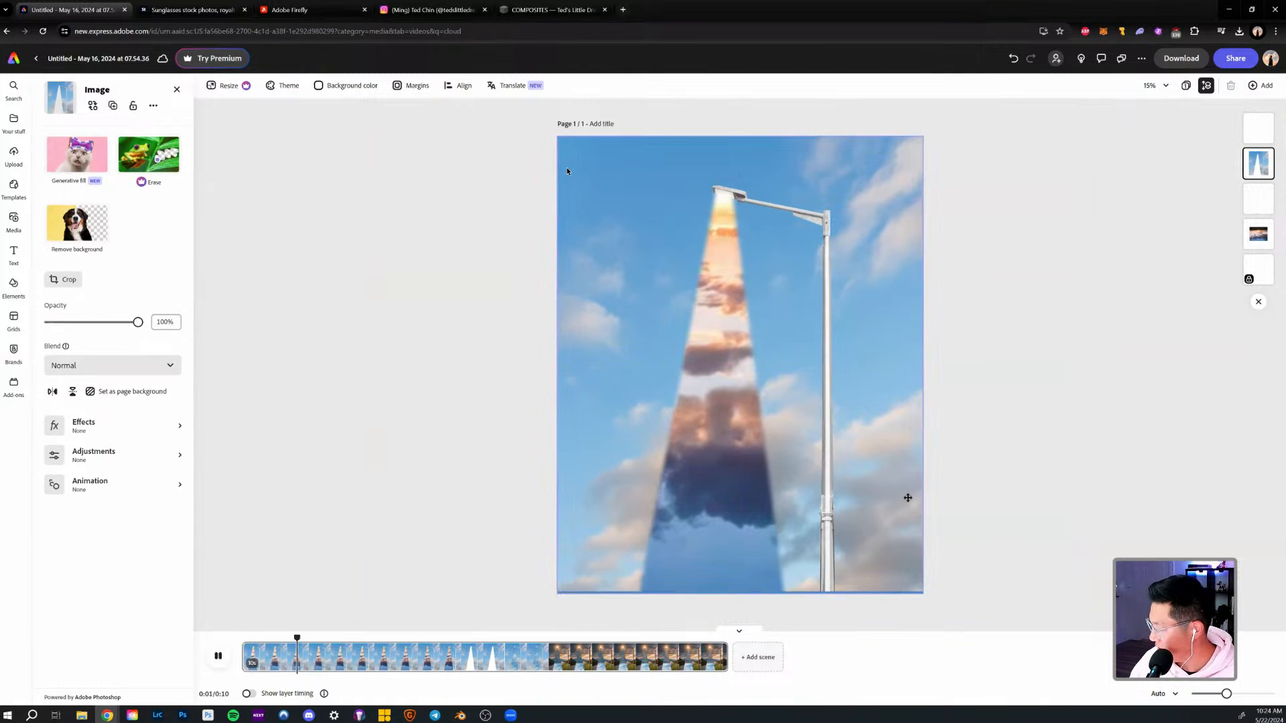
left_click_drag(907, 497, 898, 496)
left_click(1032, 372)
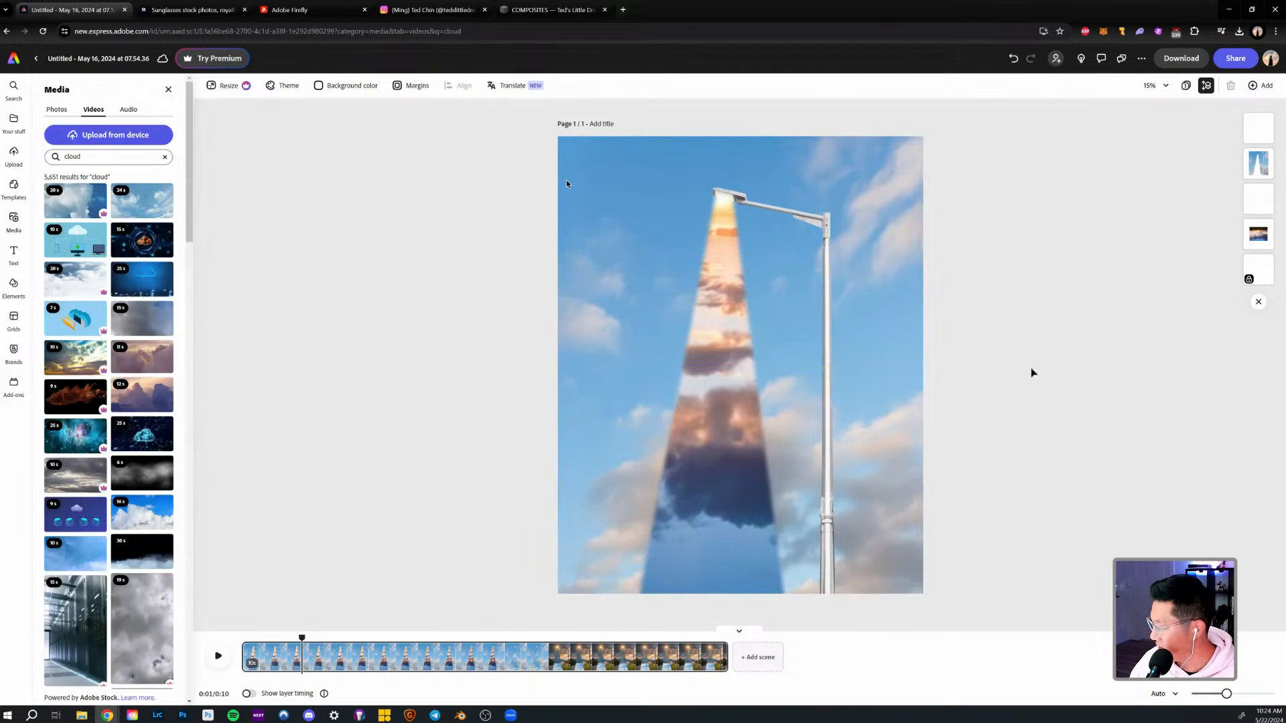
left_click(217, 657)
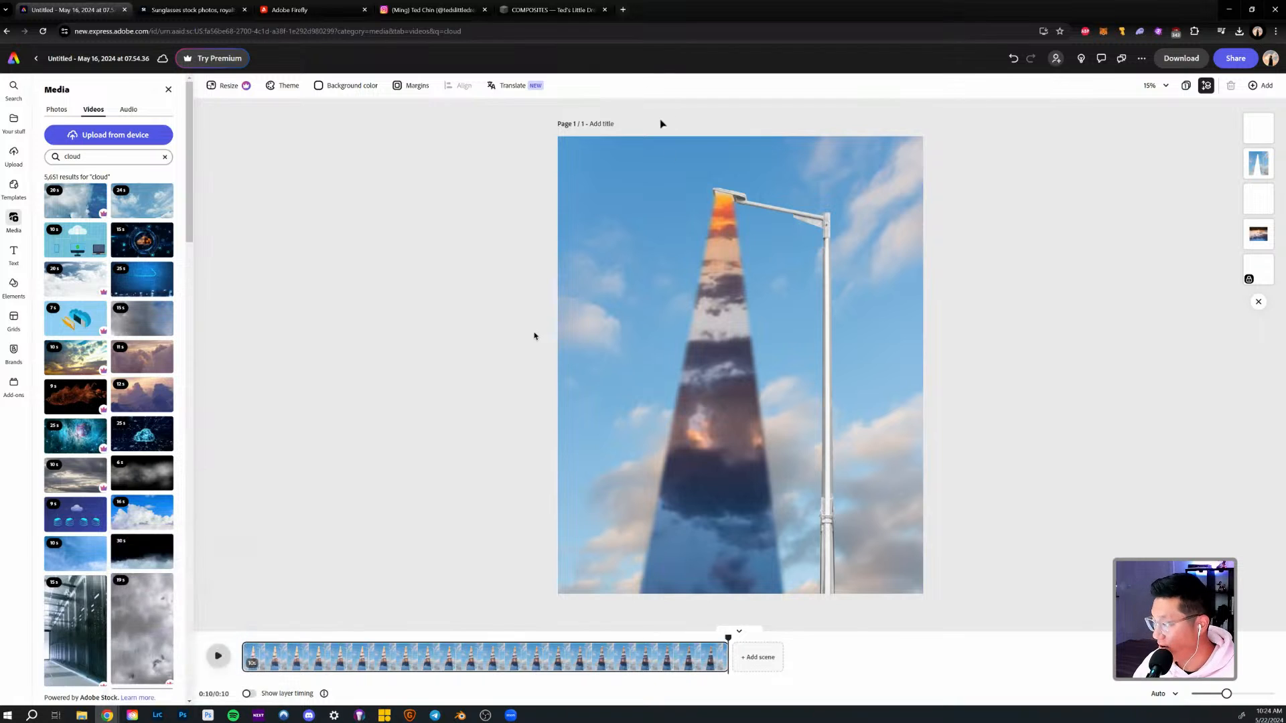
Switch to the Instagram profile and open the street lamp reel with clouds moving in its beam.
key("ctrl+4")
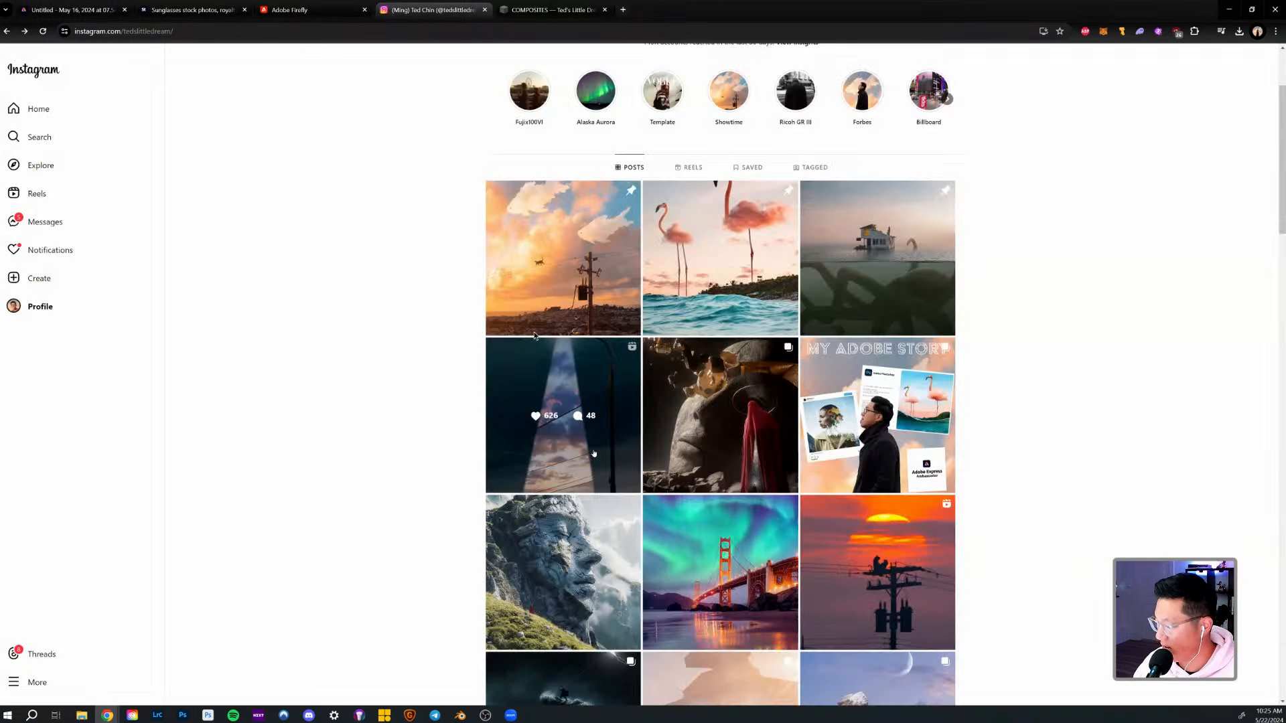
left_click(533, 337)
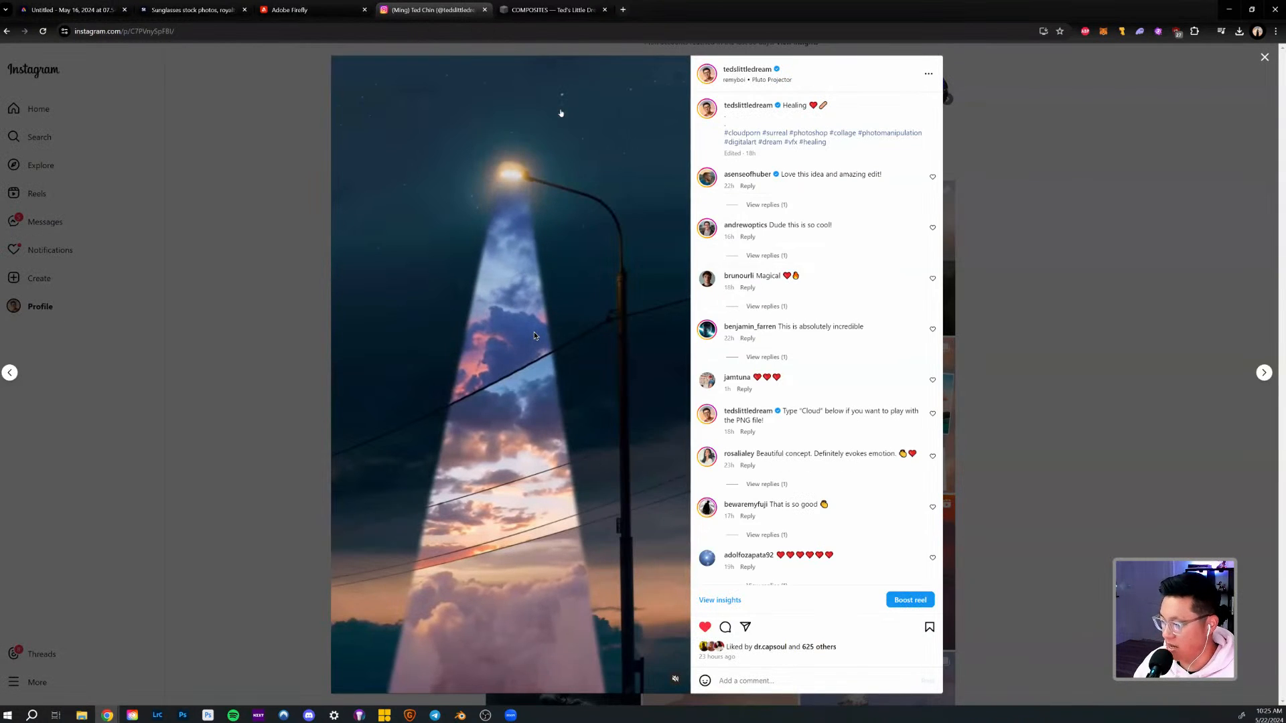